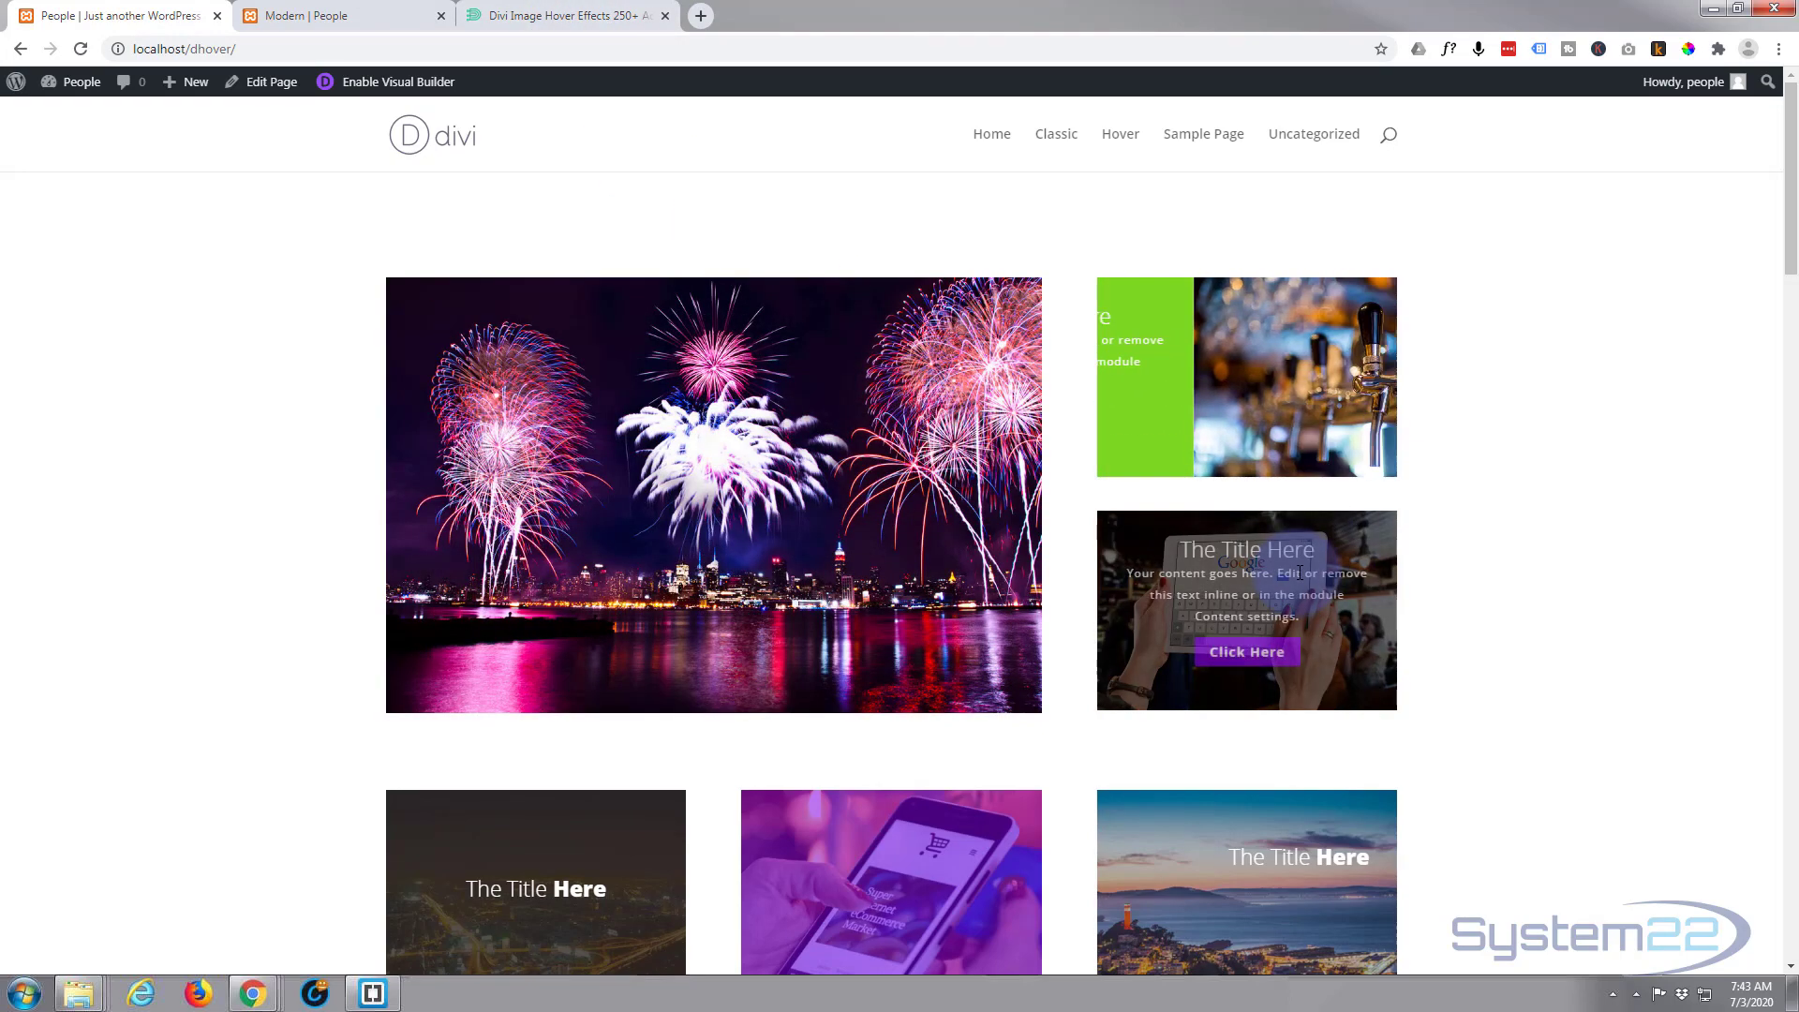
- Look through the image hover effects on the demo page, from the fireworks image to the beer tap image at the end
scroll(1299, 568, down, 1)
scroll(1299, 568, down, 4)
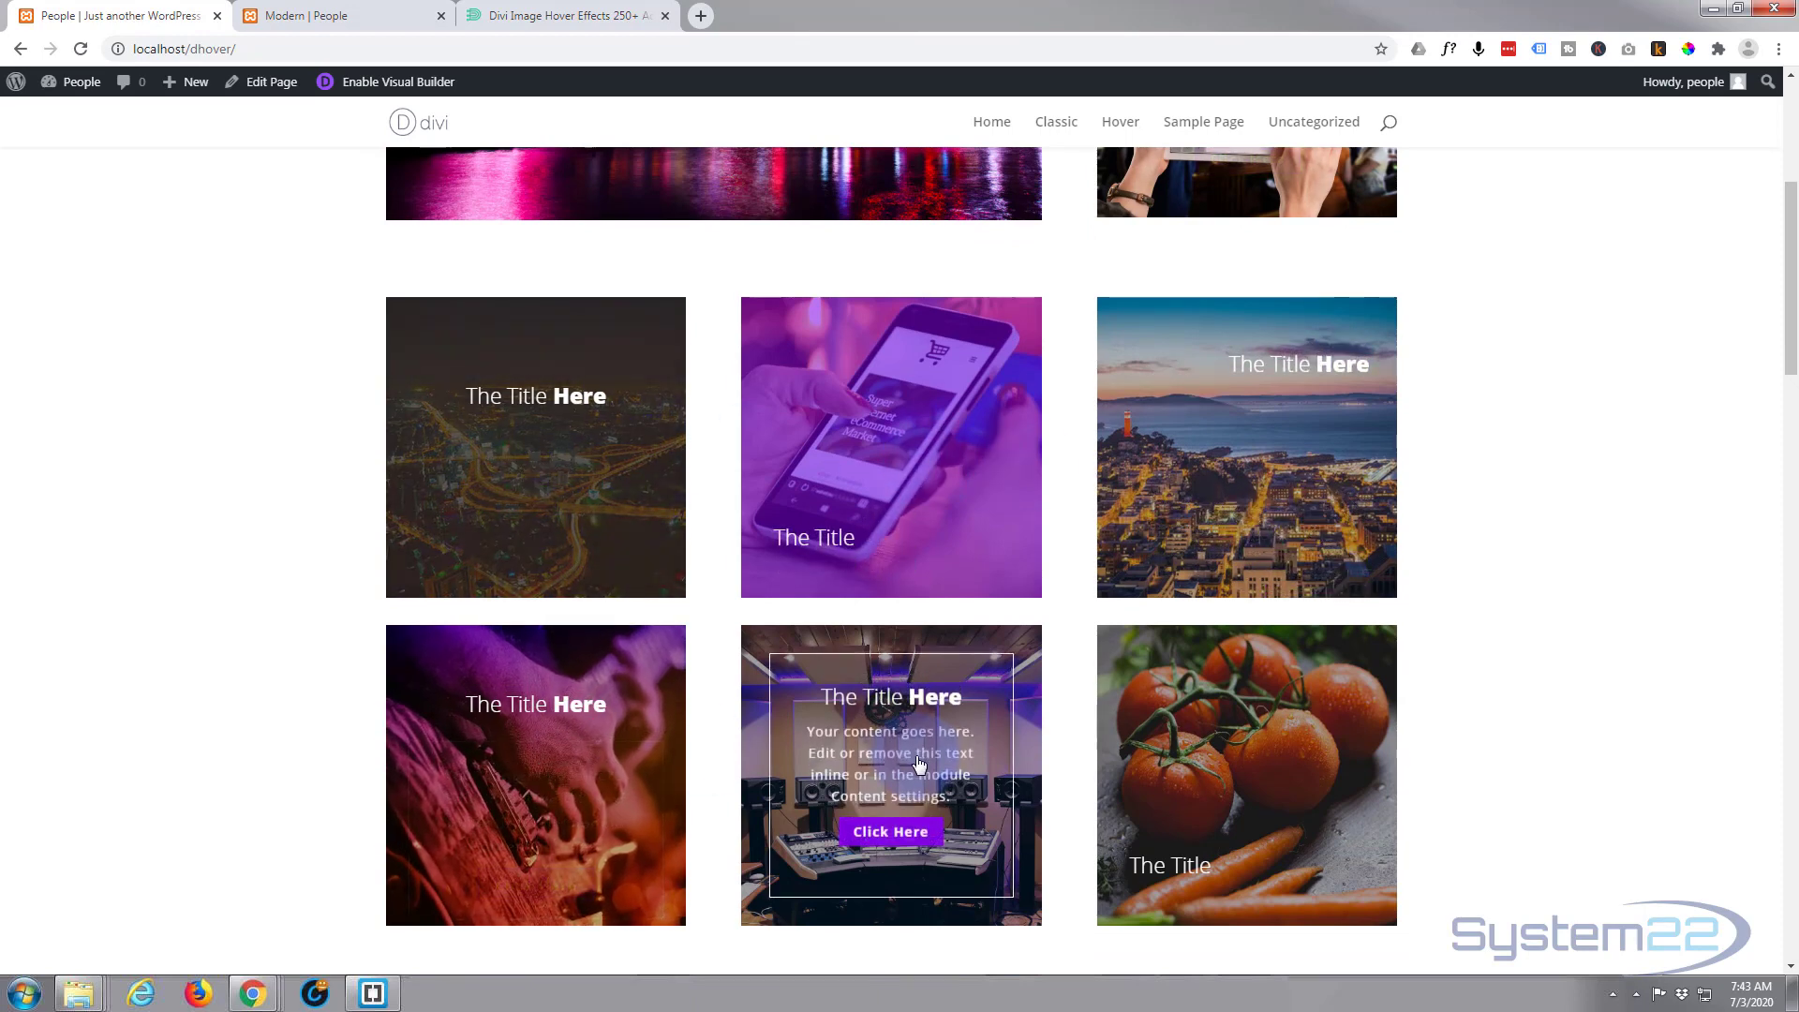
scroll(1257, 755, down, 4)
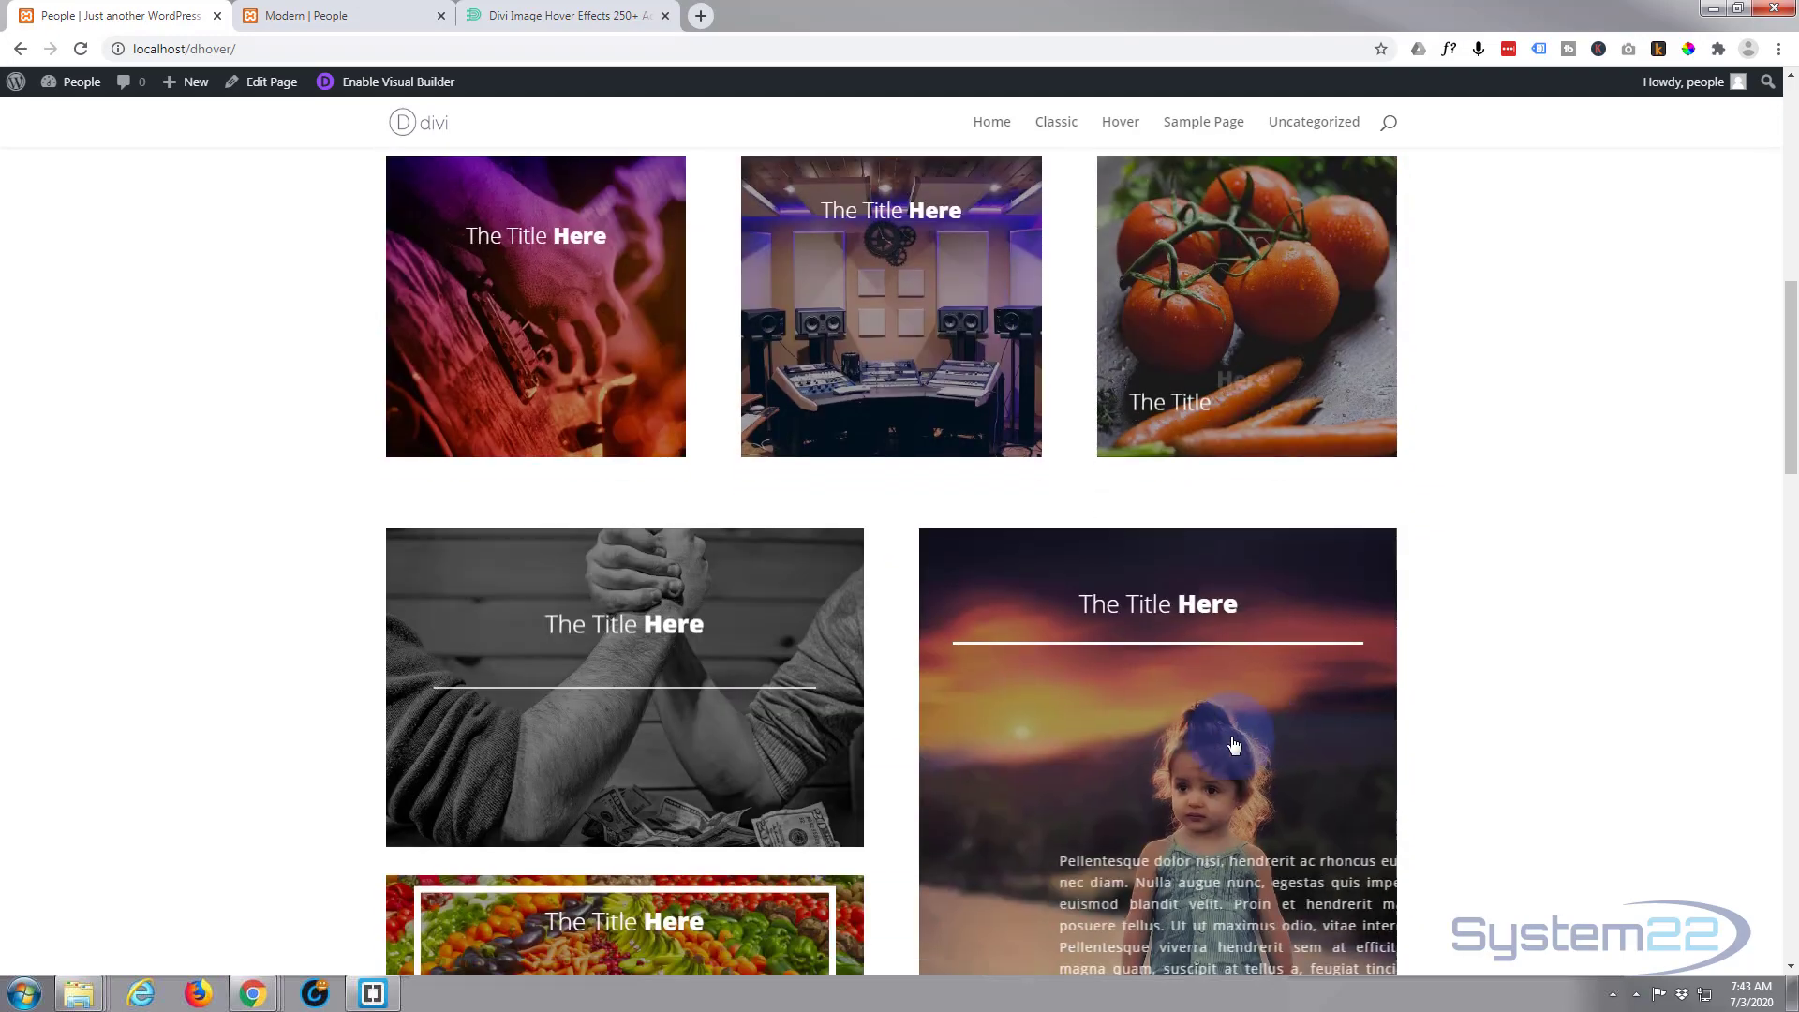
scroll(698, 715, down, 4)
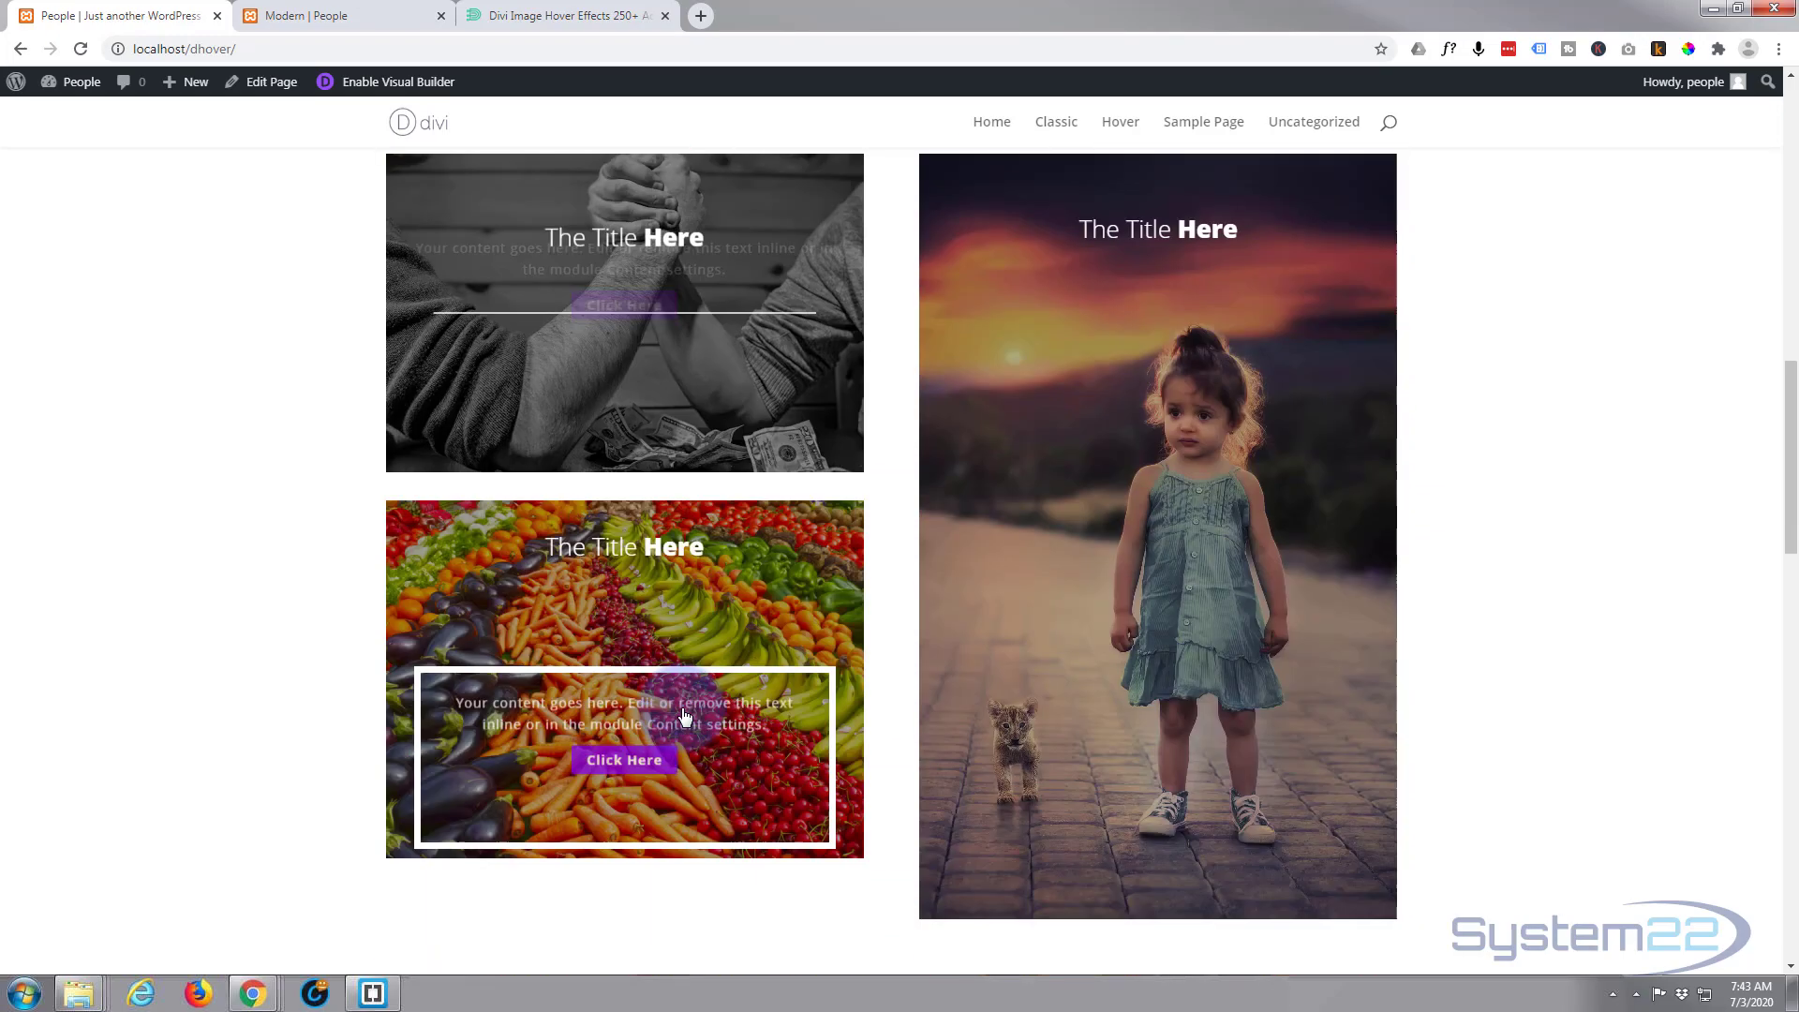
scroll(684, 717, down, 4)
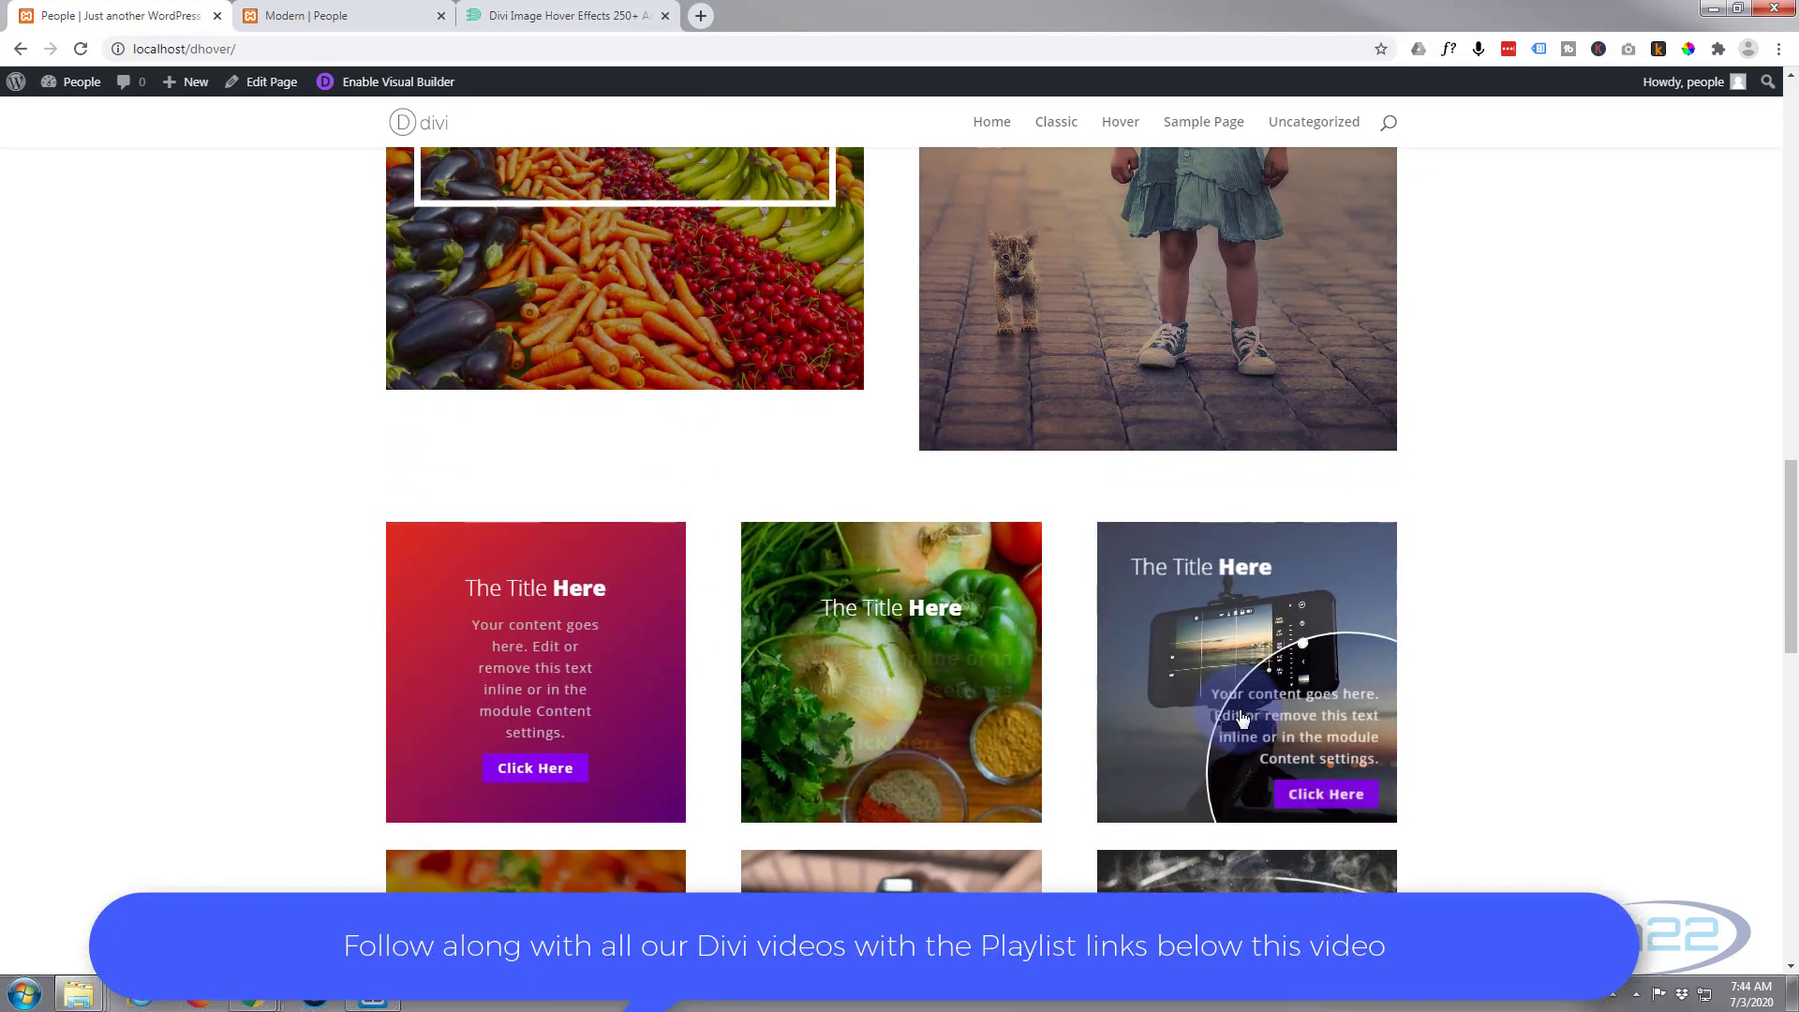
scroll(1244, 722, down, 3)
scroll(1242, 718, down, 2)
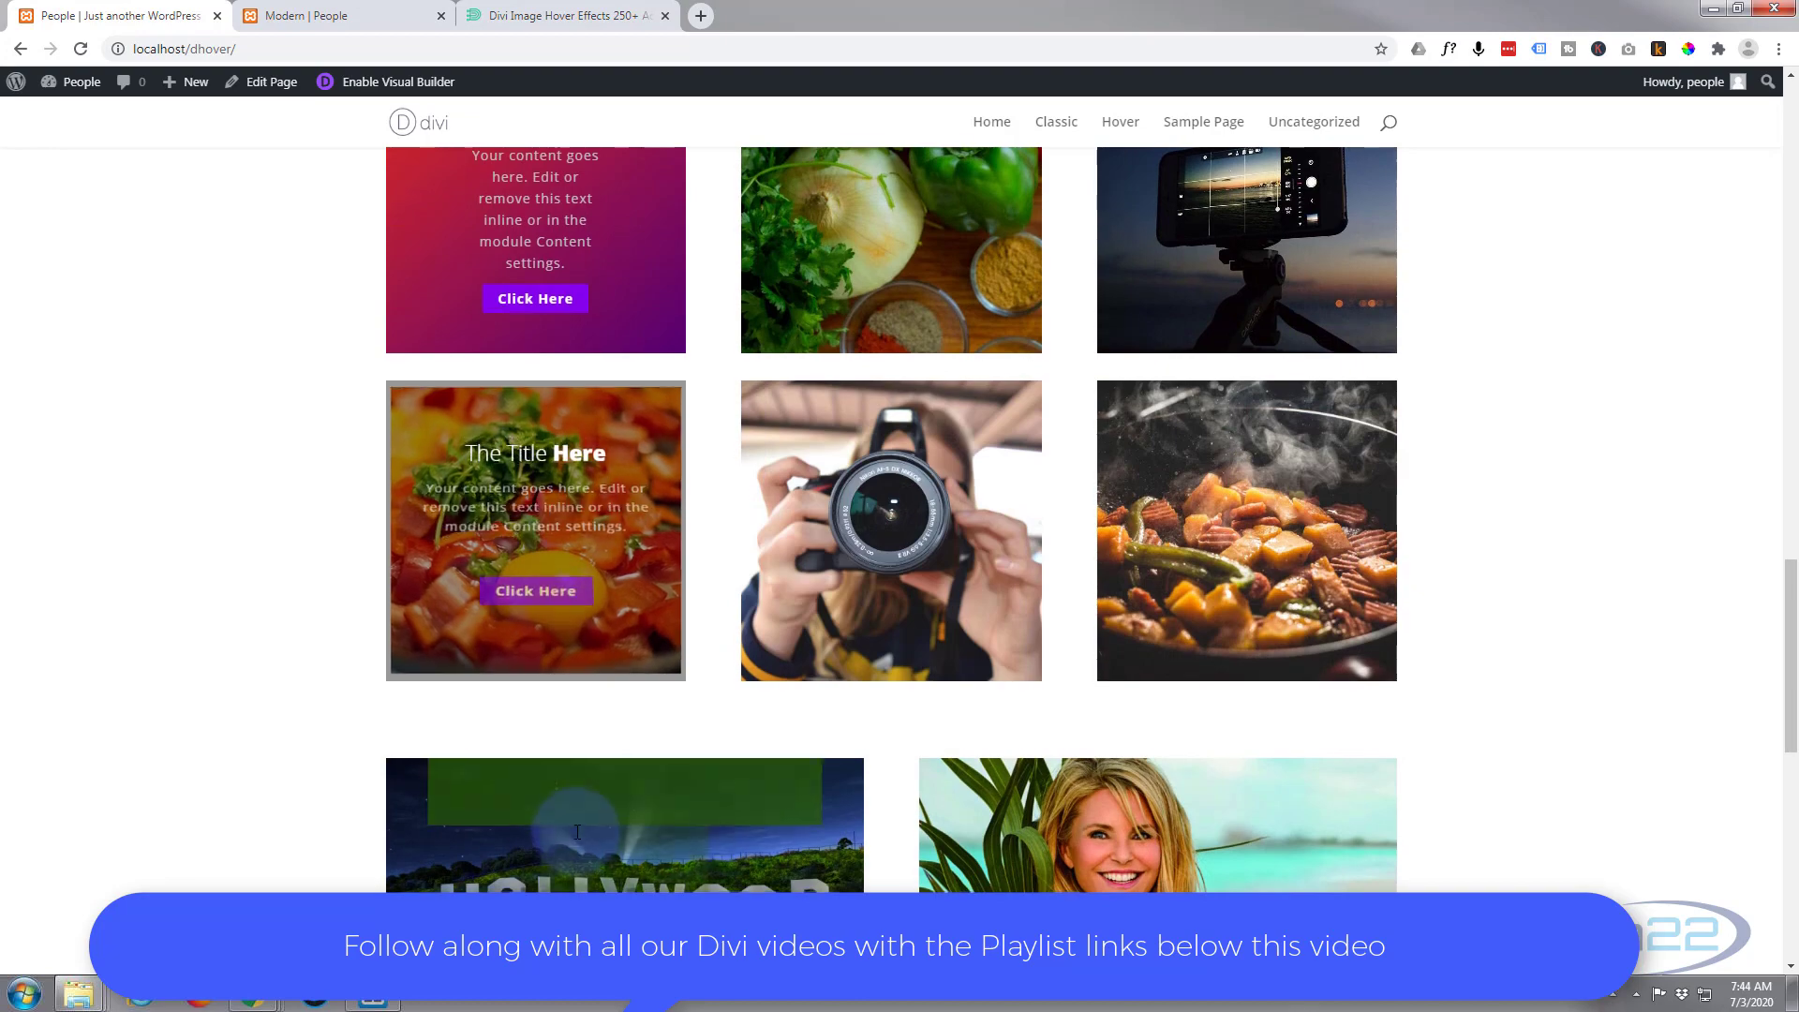
scroll(583, 681, down, 3)
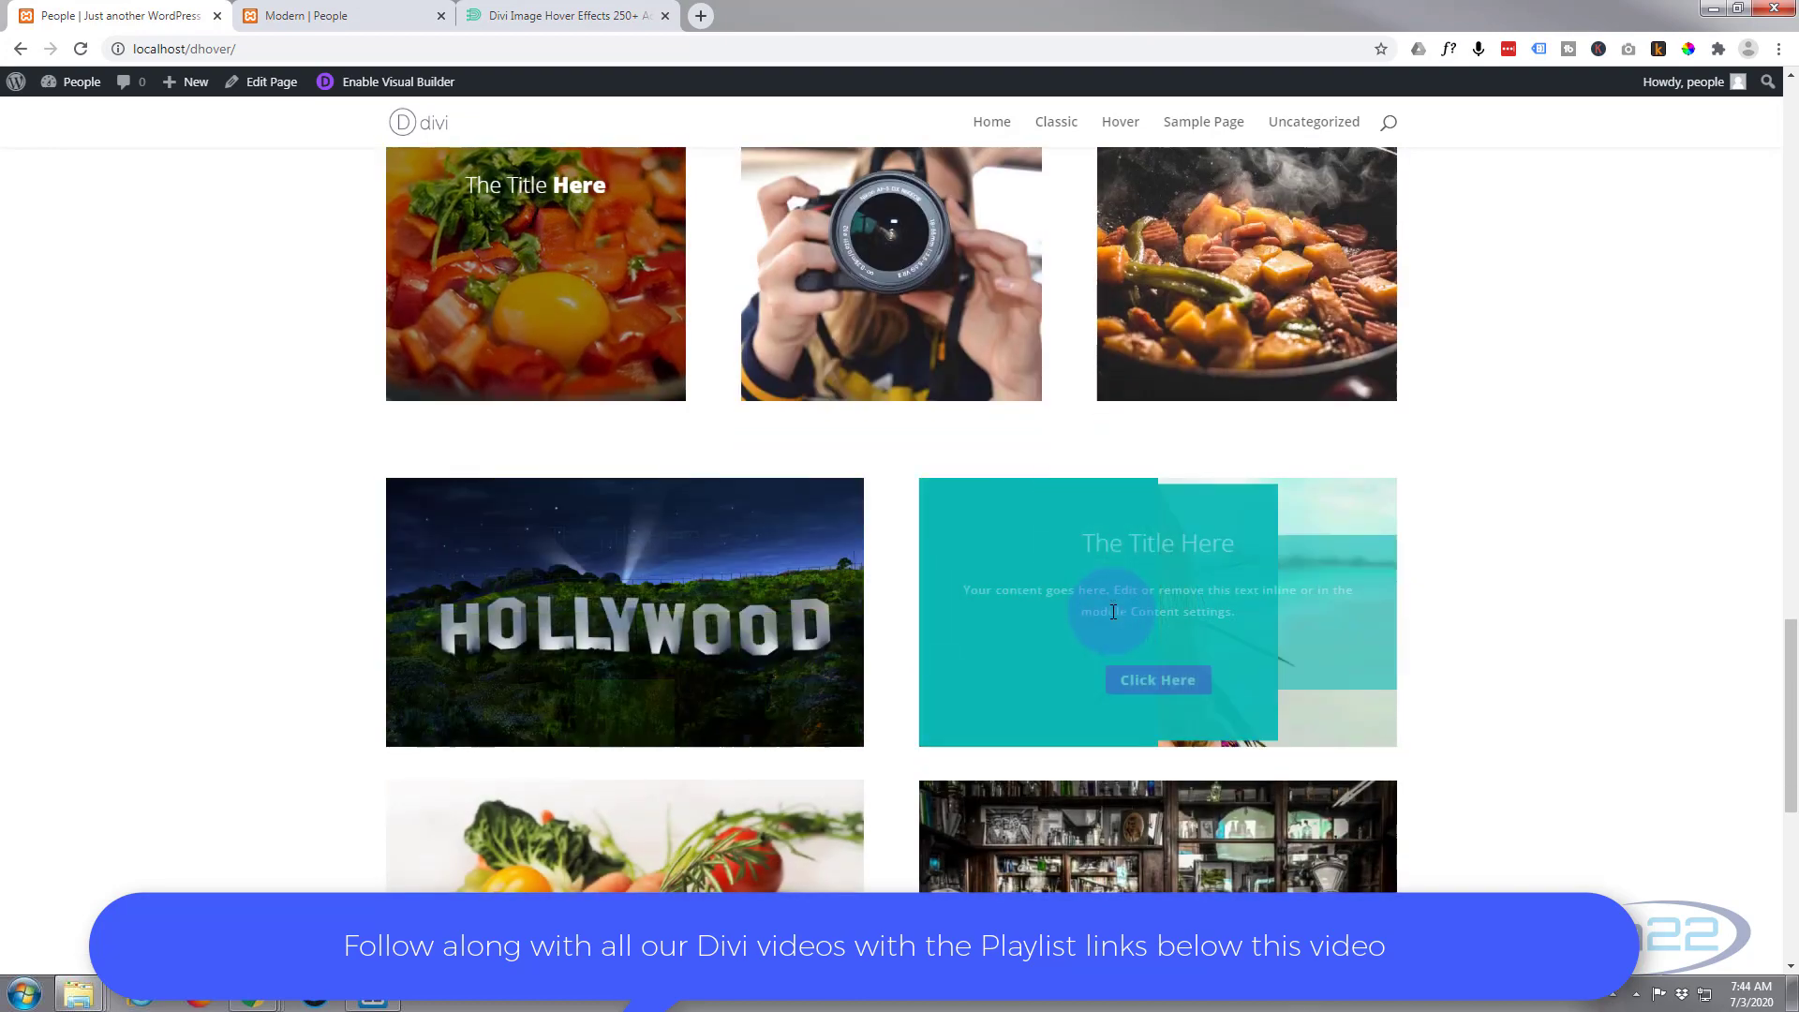
scroll(1115, 618, down, 4)
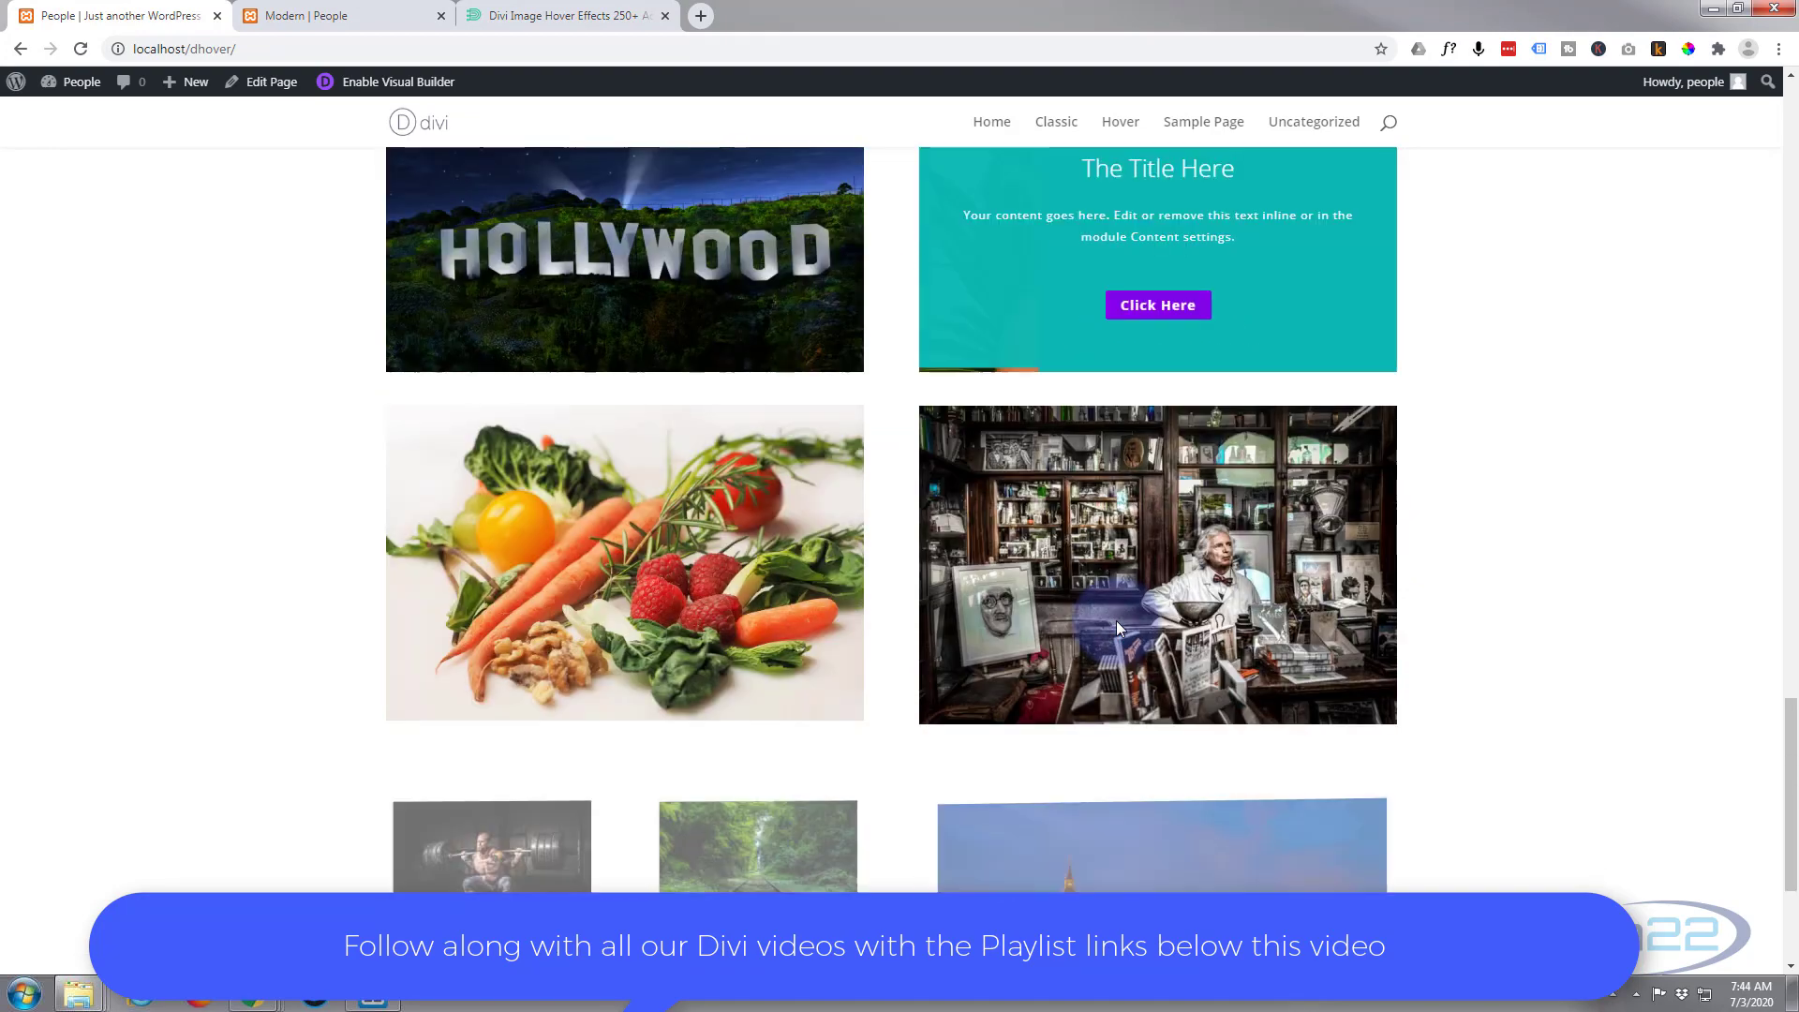
scroll(1634, 581, down, 3)
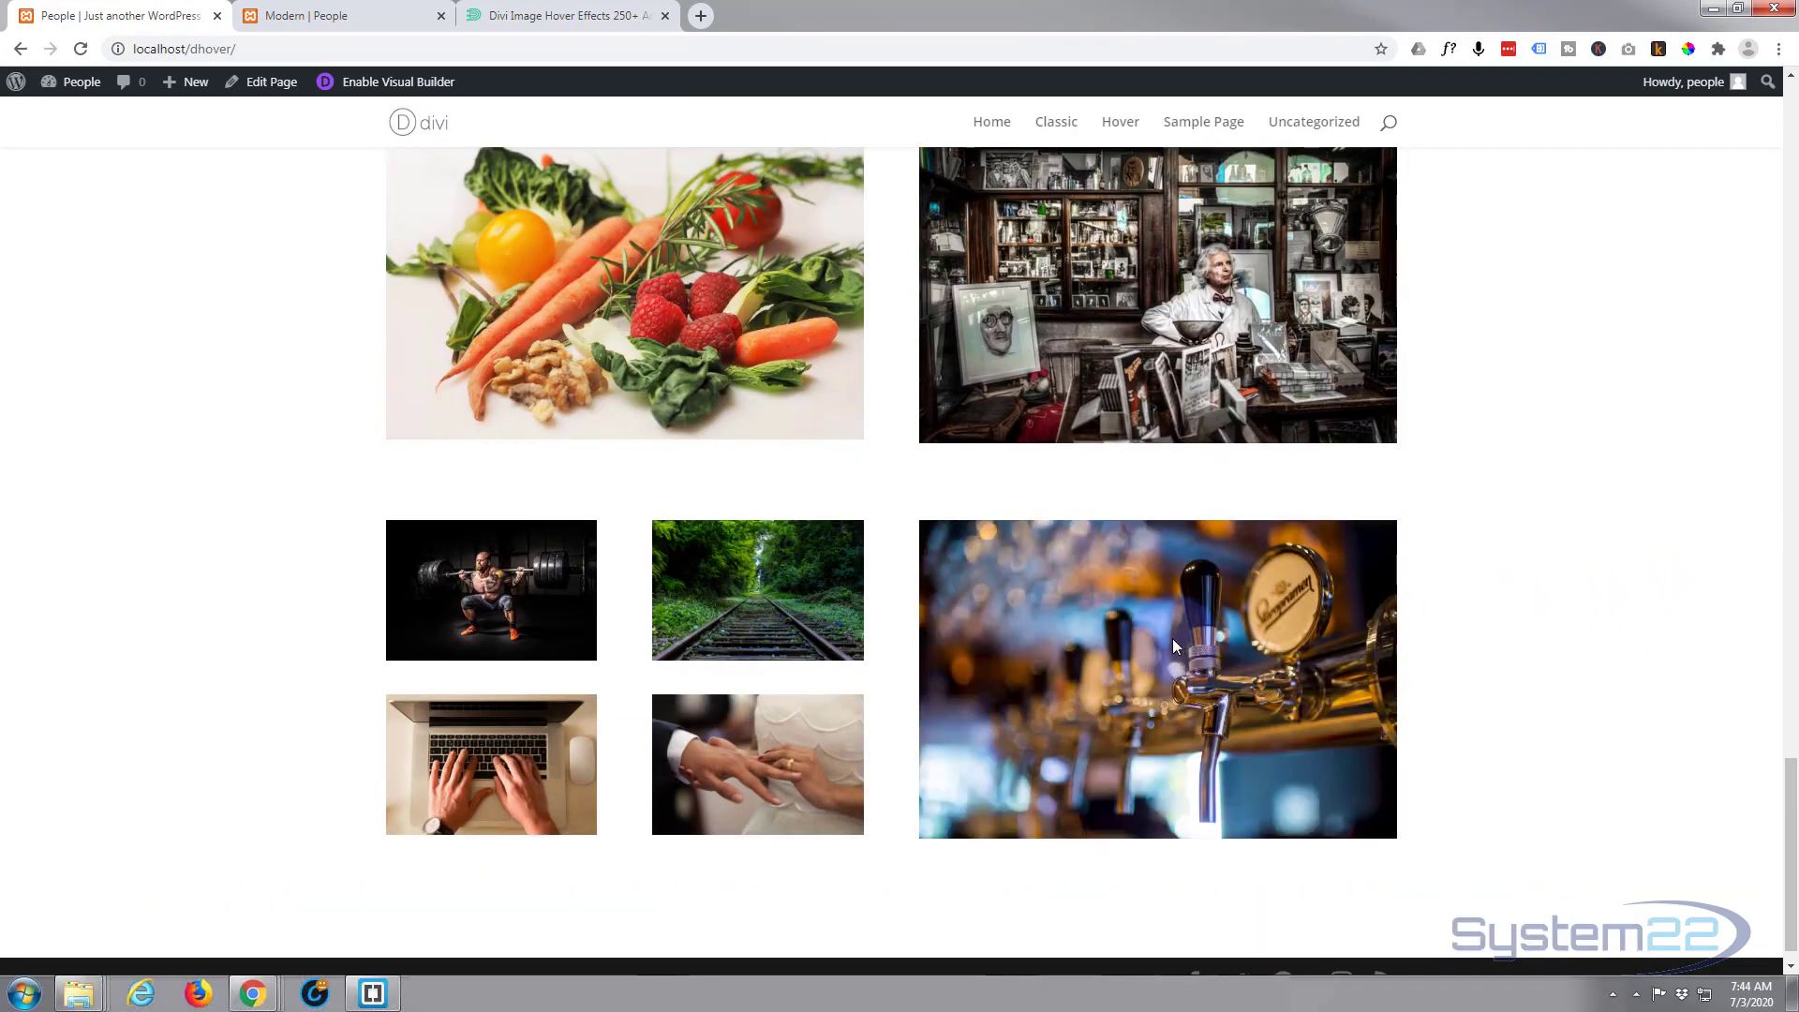
click(1649, 619)
- View the Divi Image Hover product page and examine the hover effects on the Modern page's railway and weightlifter images
click(507, 25)
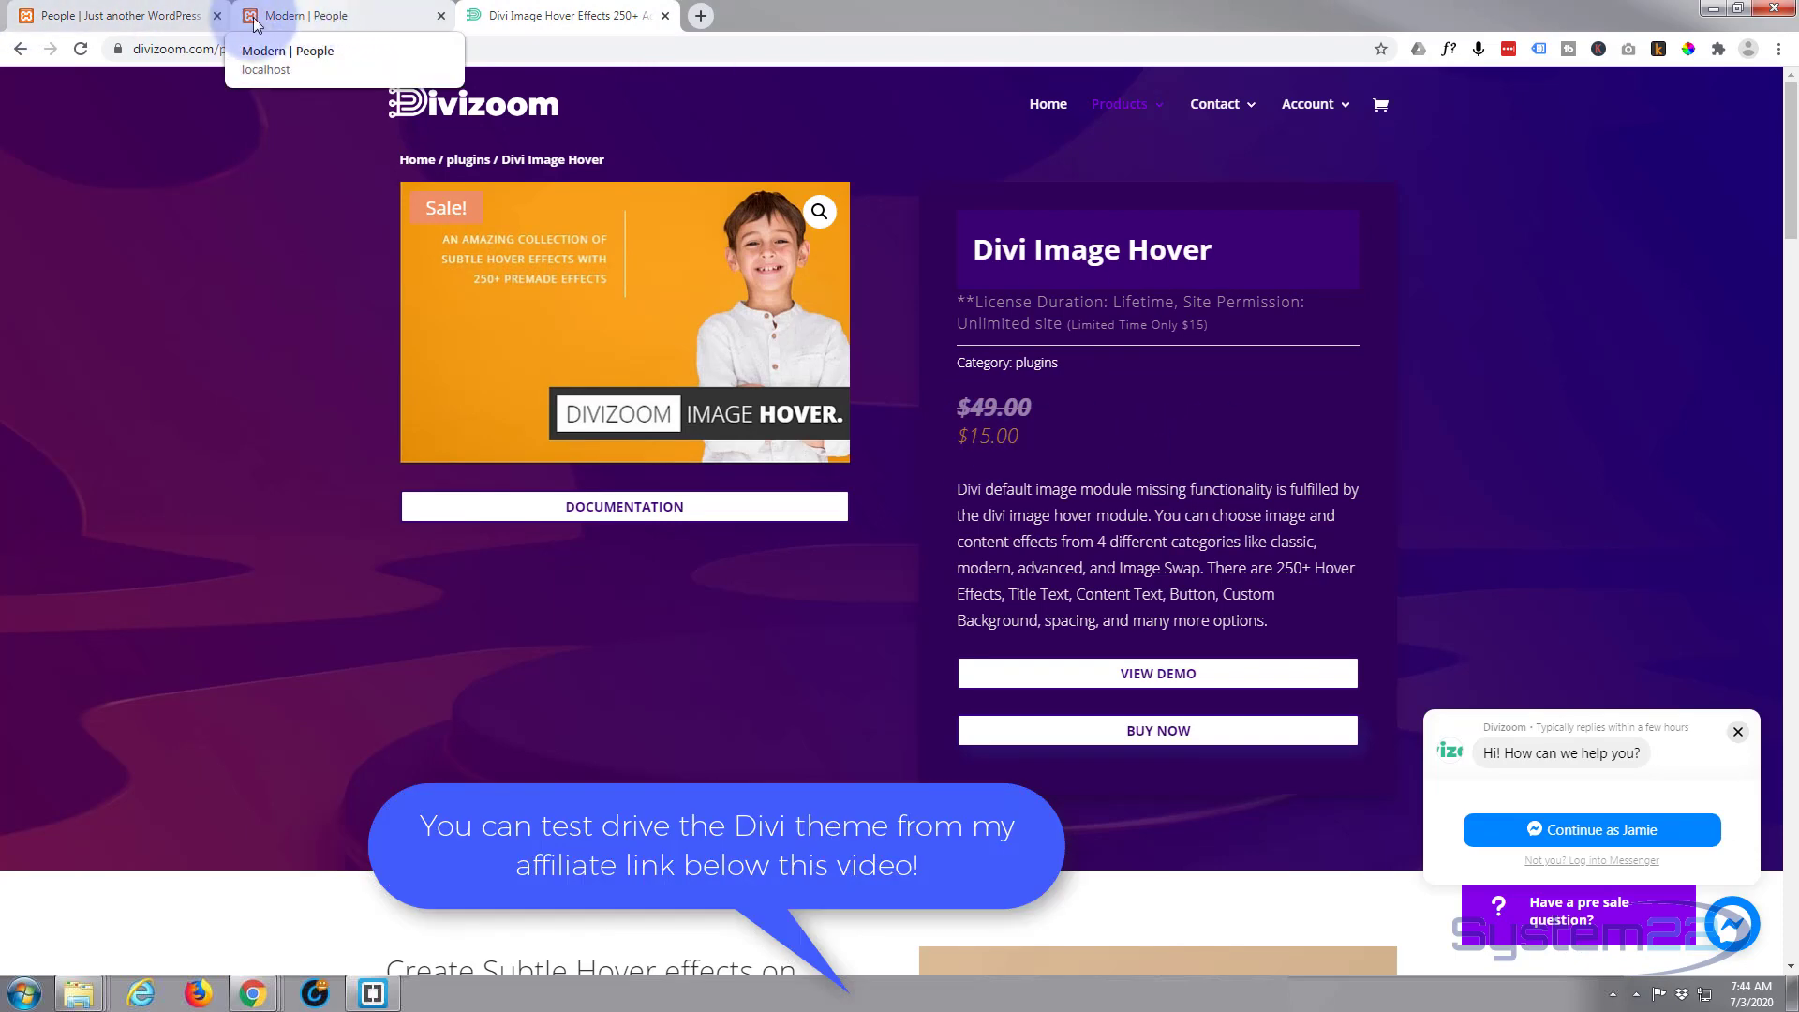
click(301, 16)
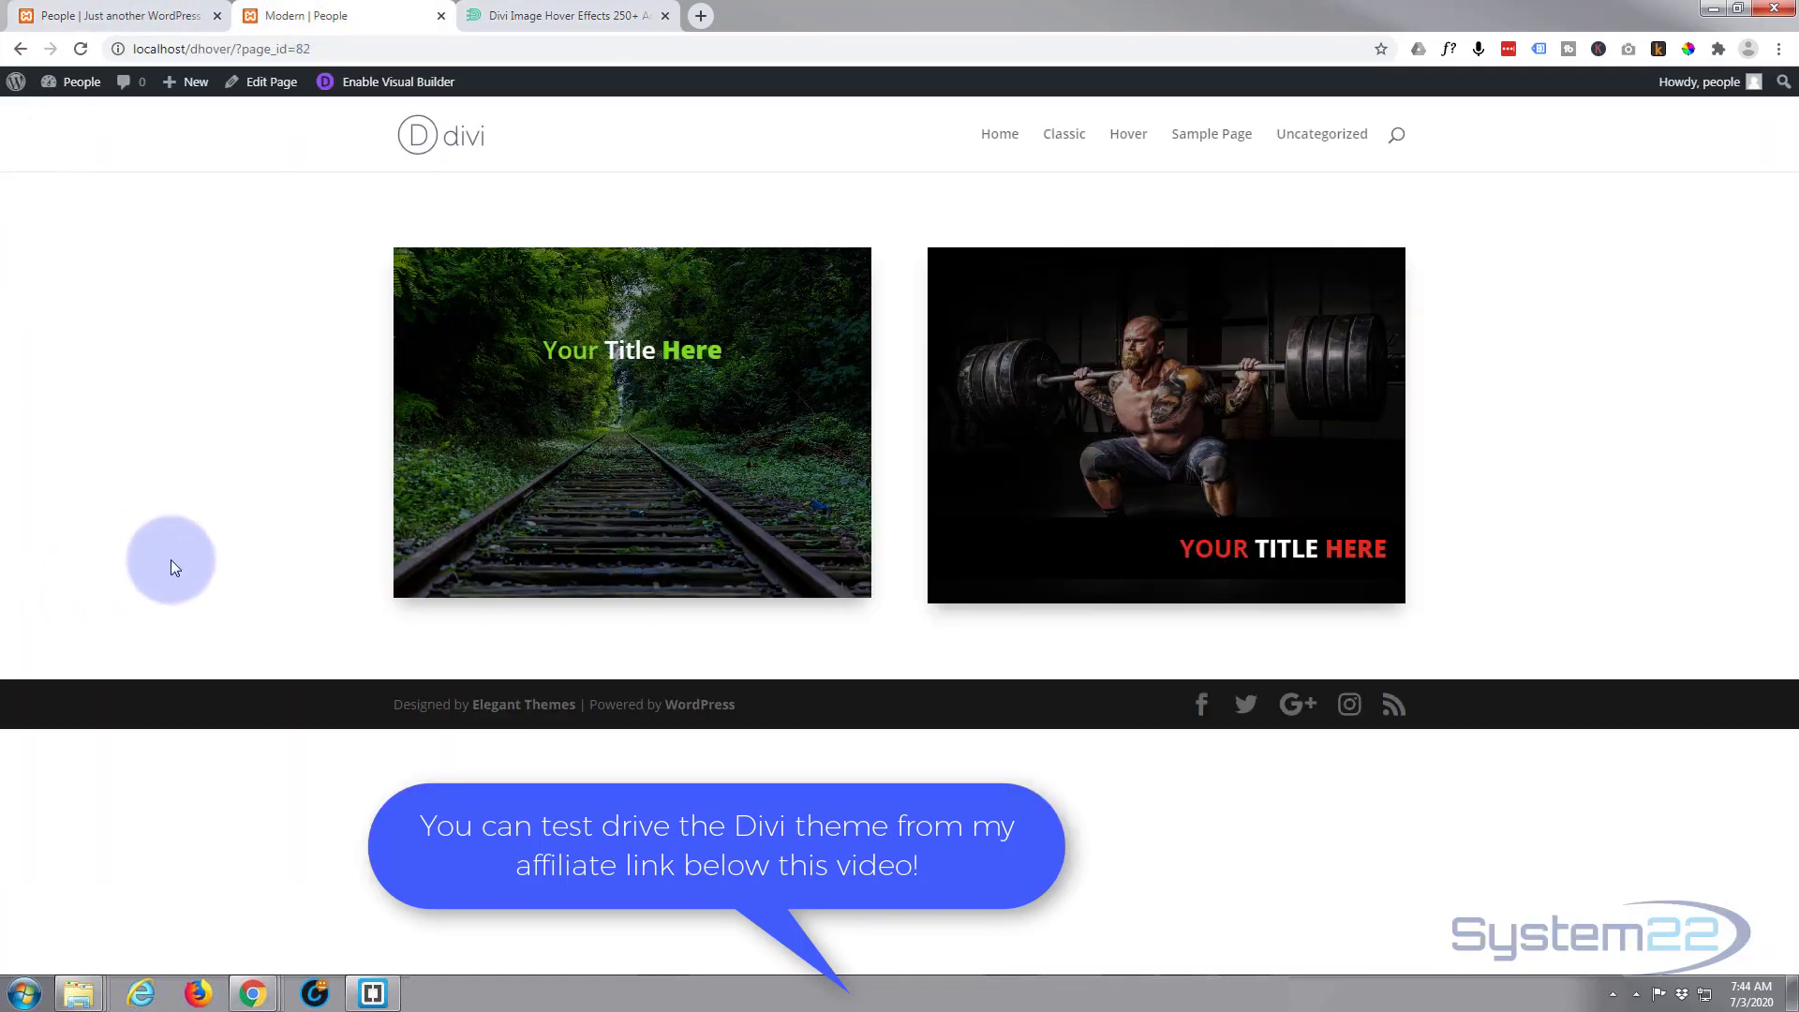
mouse_move(621, 524)
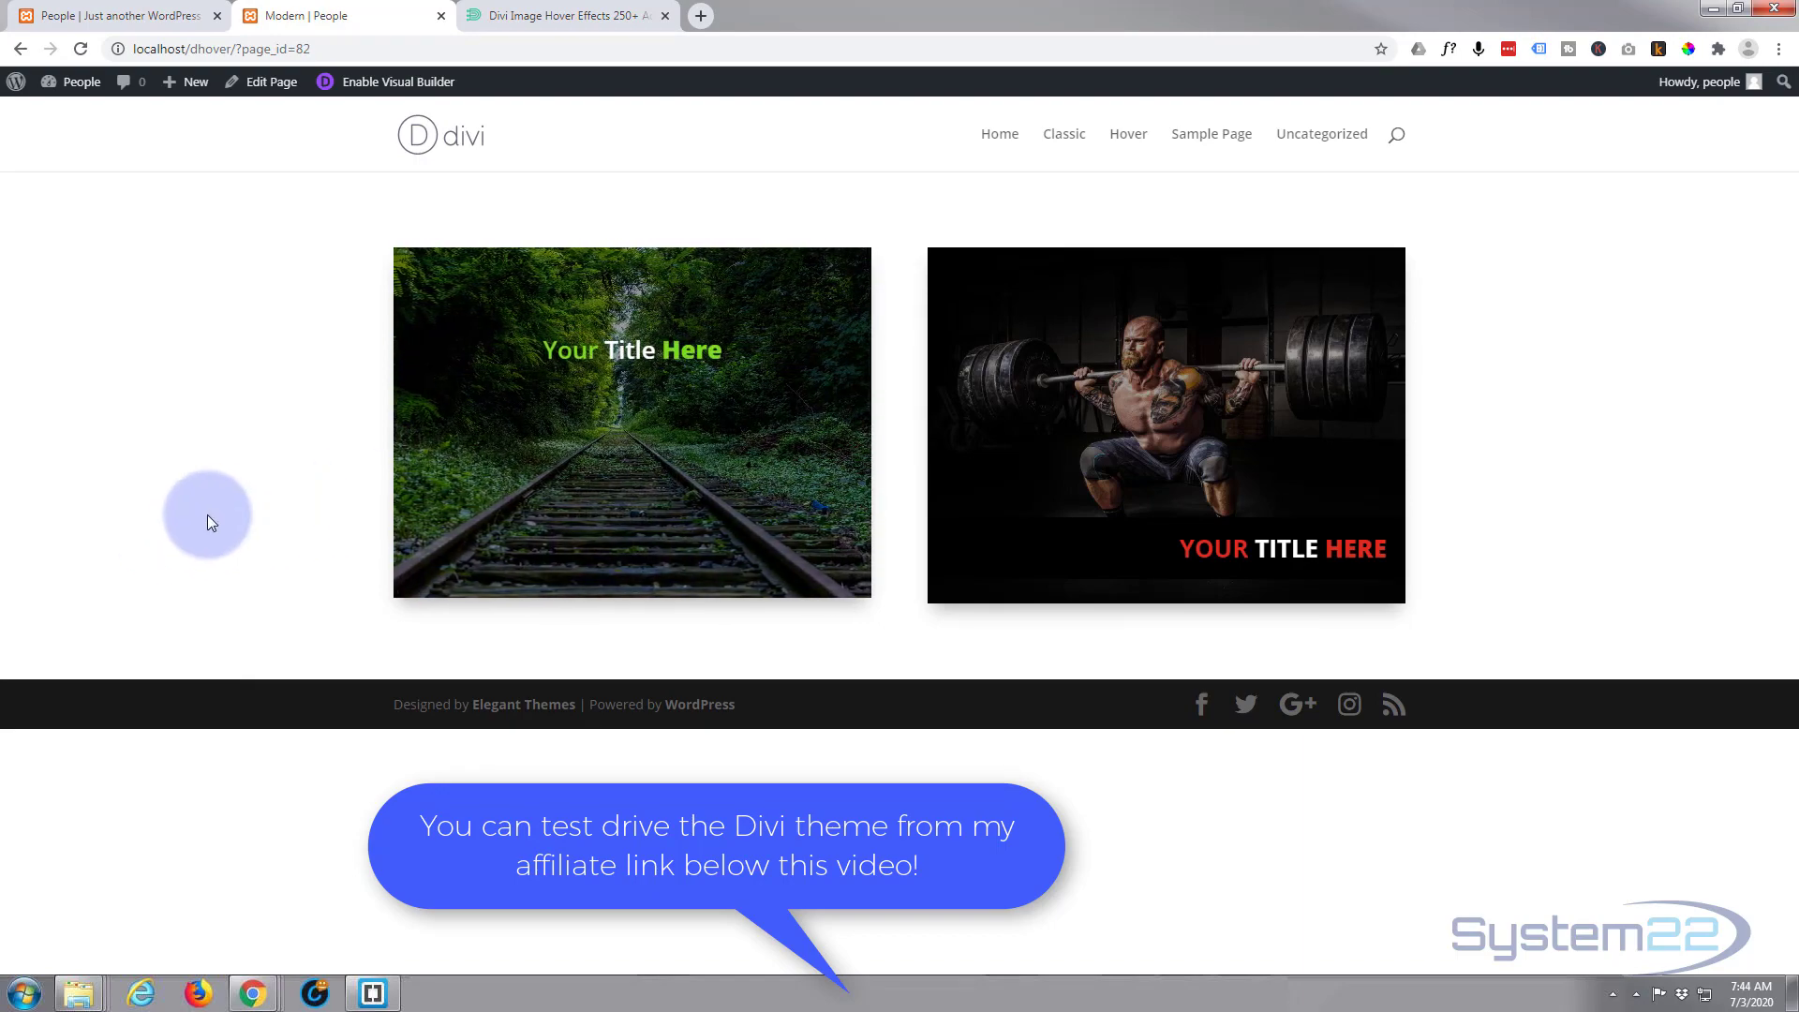
mouse_move(804, 462)
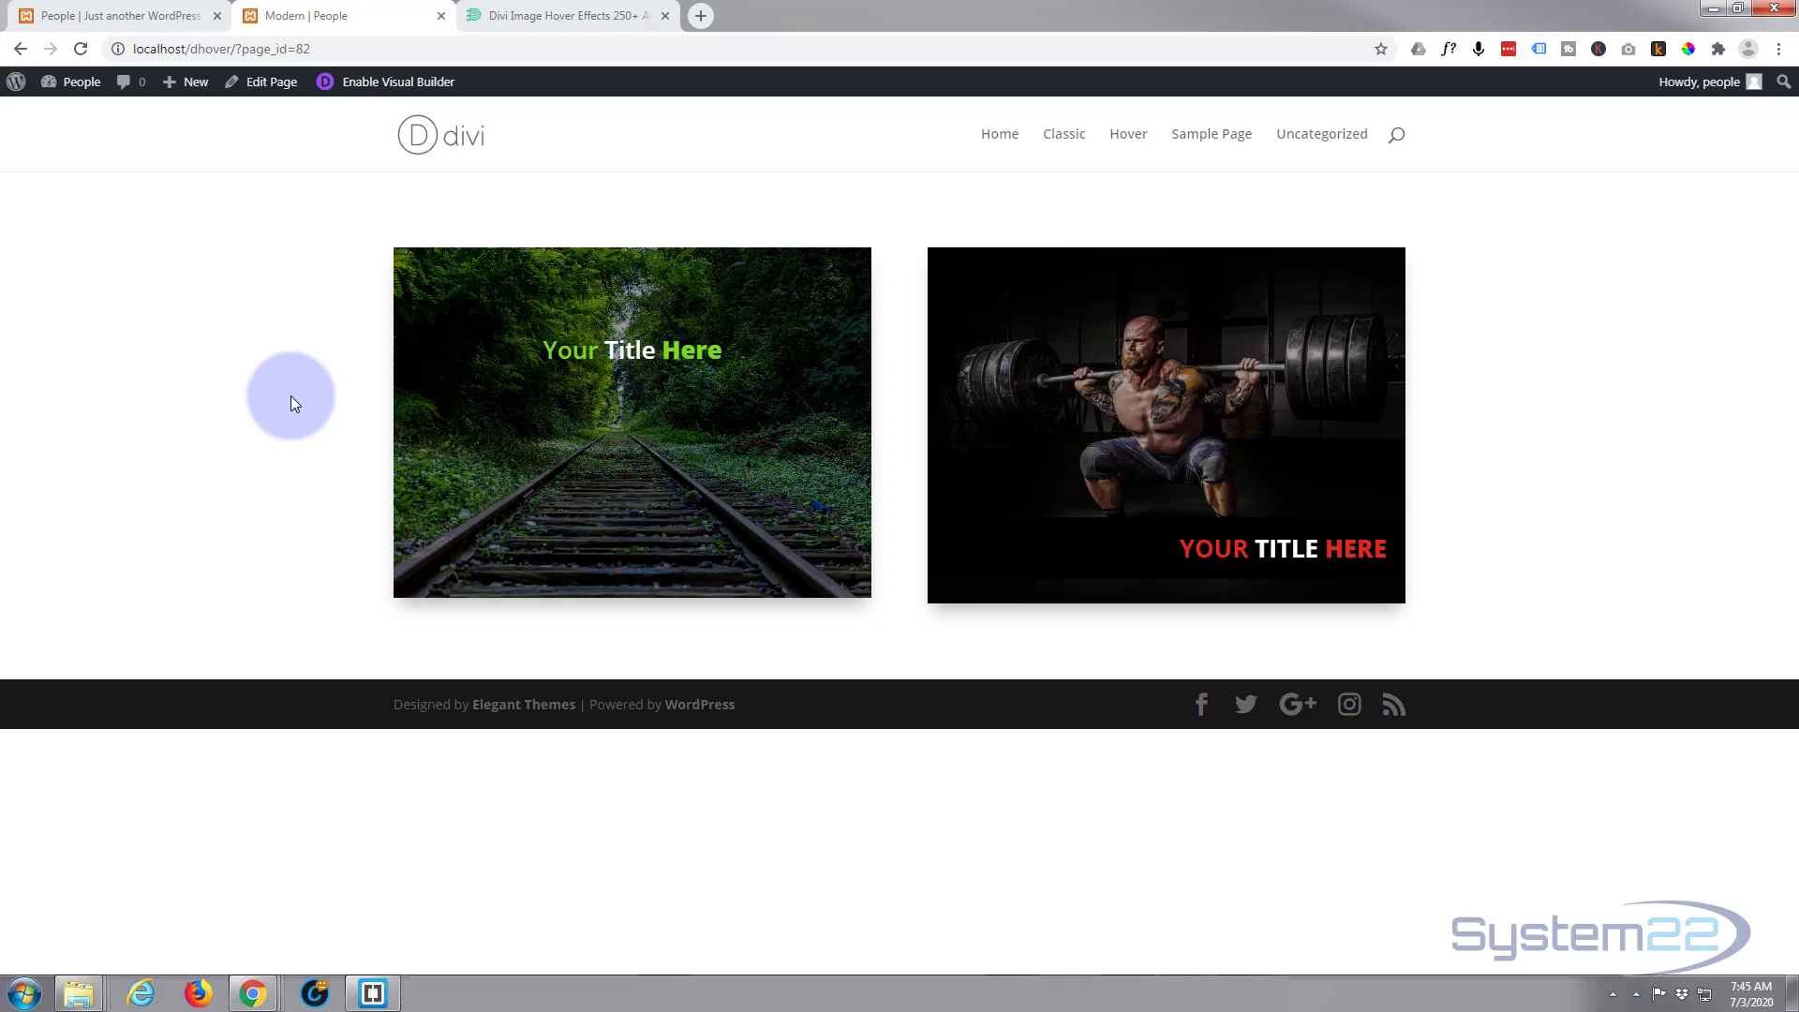
mouse_move(534, 430)
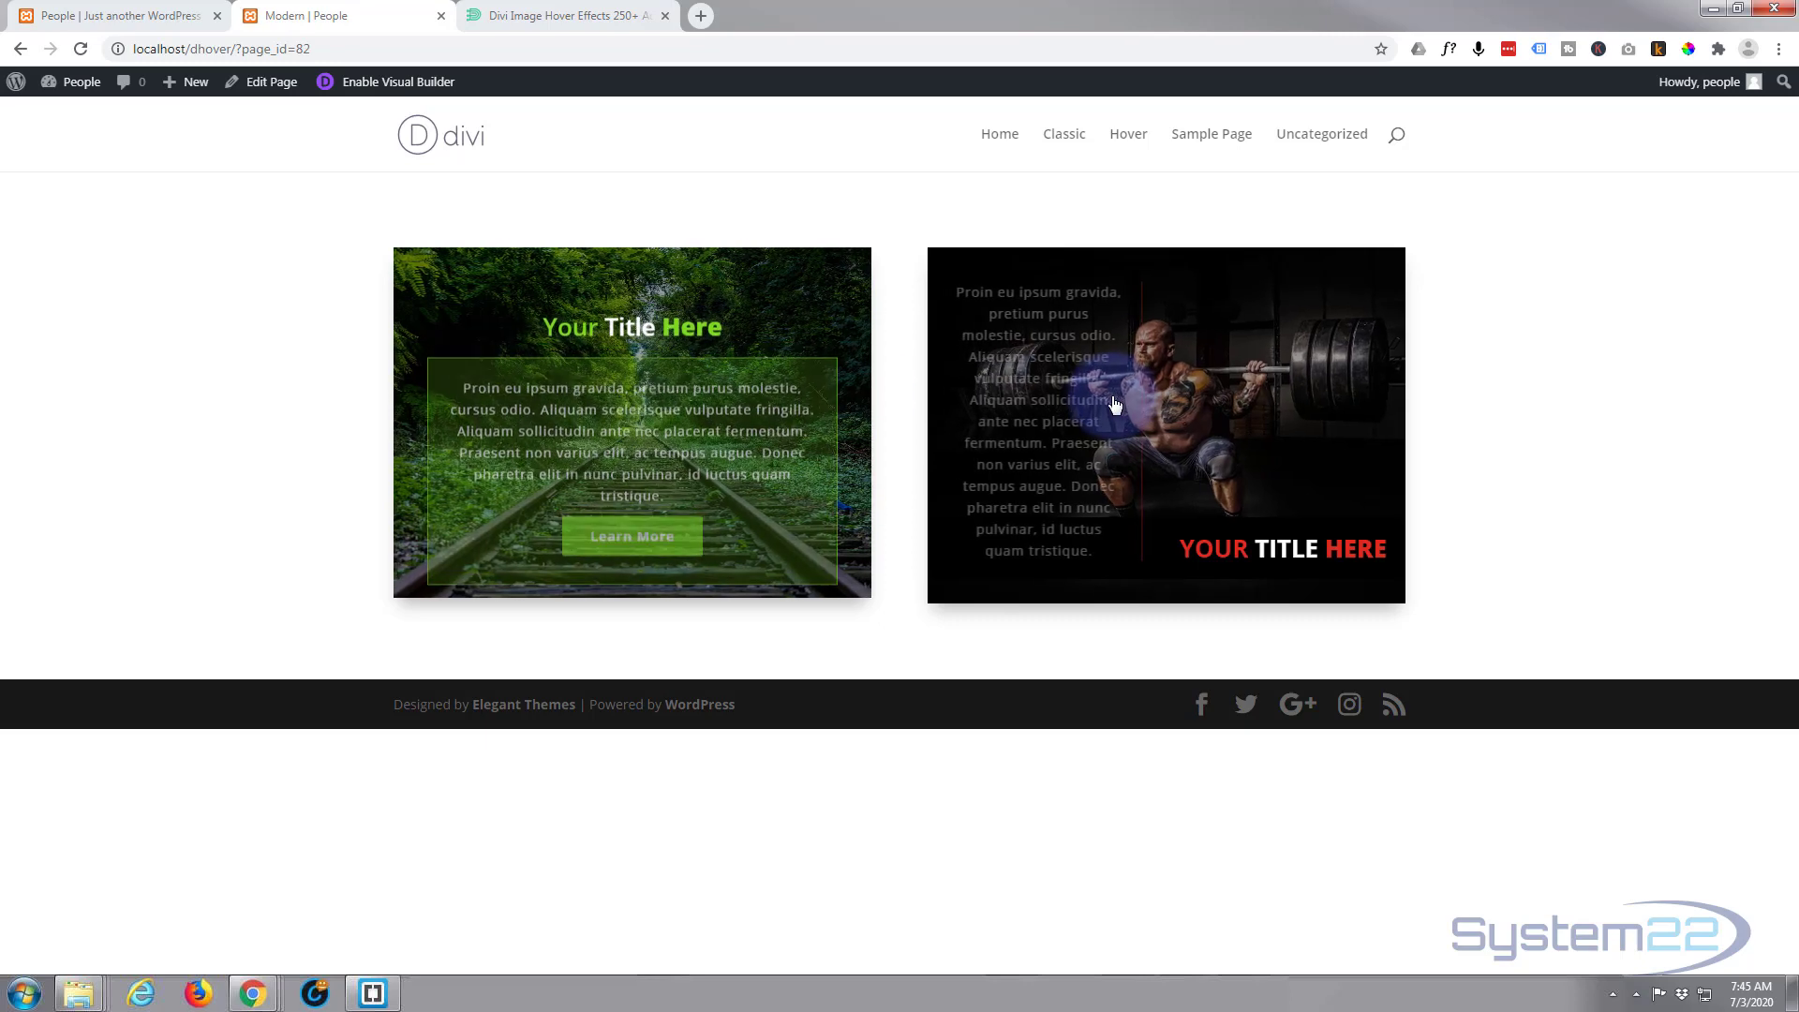
mouse_move(829, 401)
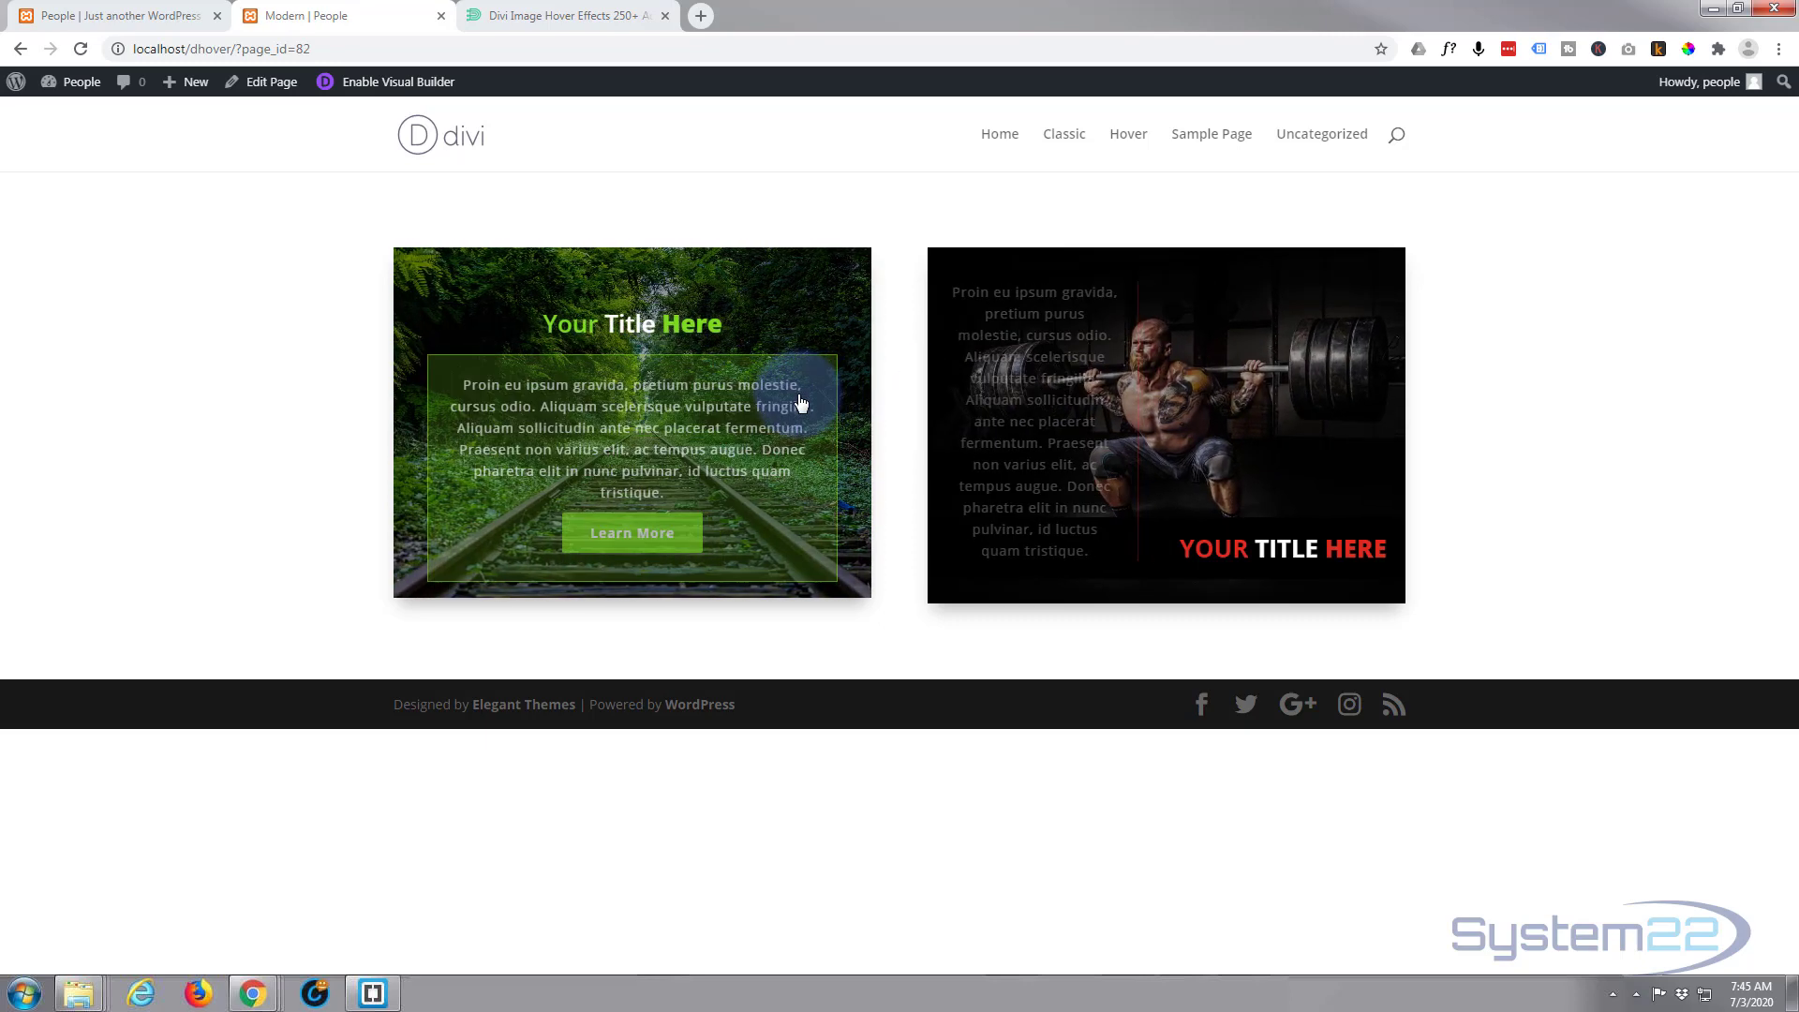
- Enable the Visual Builder on the Modern page and insert a Divi Image Hover module below the railway image
click(384, 81)
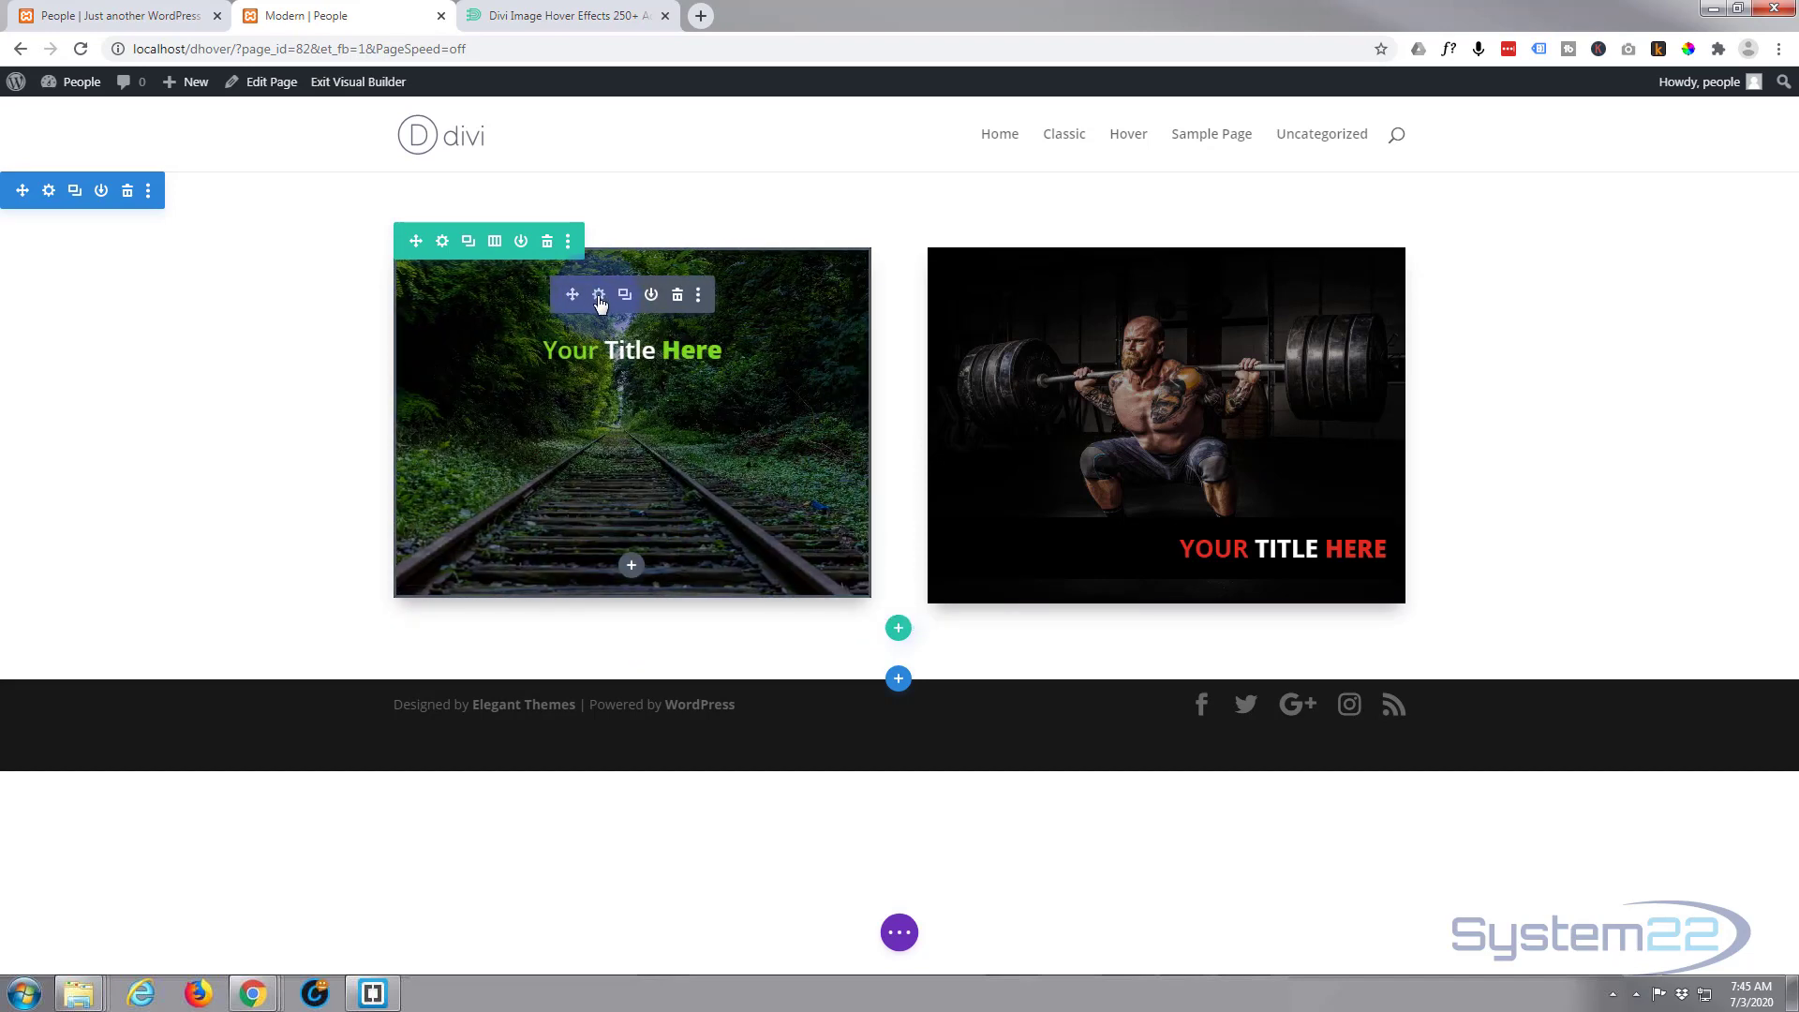
click(632, 567)
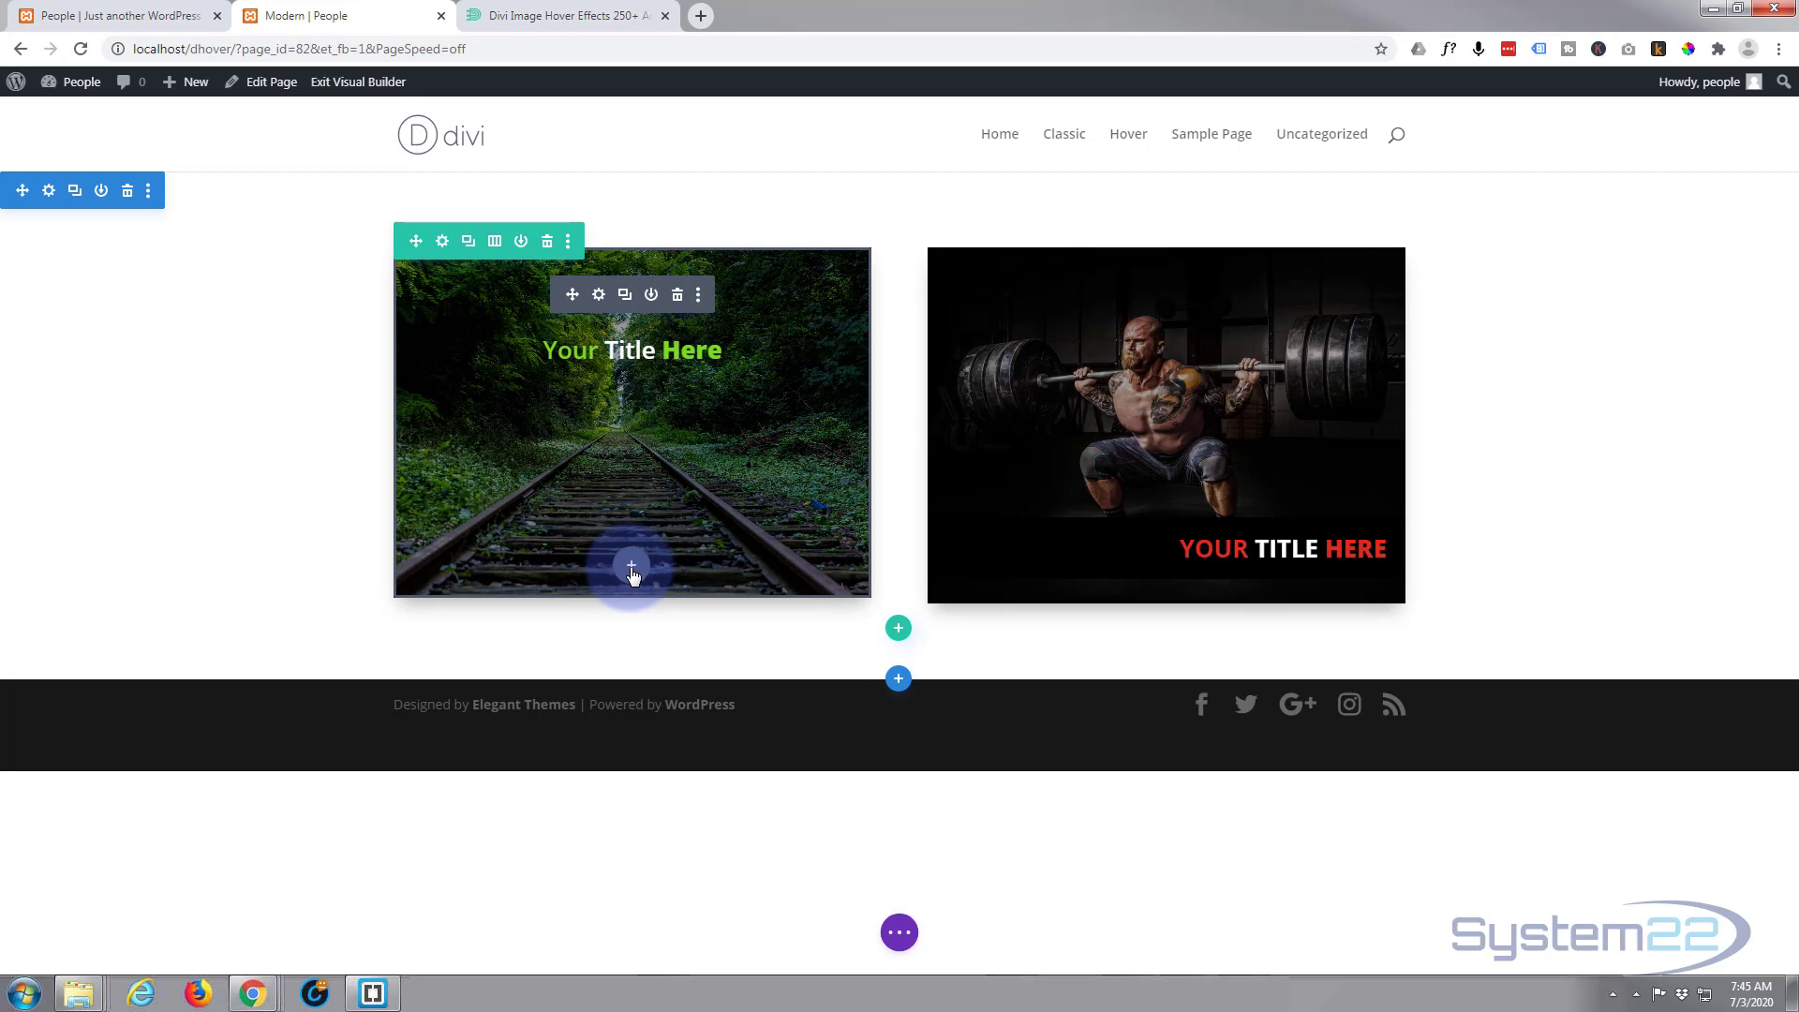
click(632, 568)
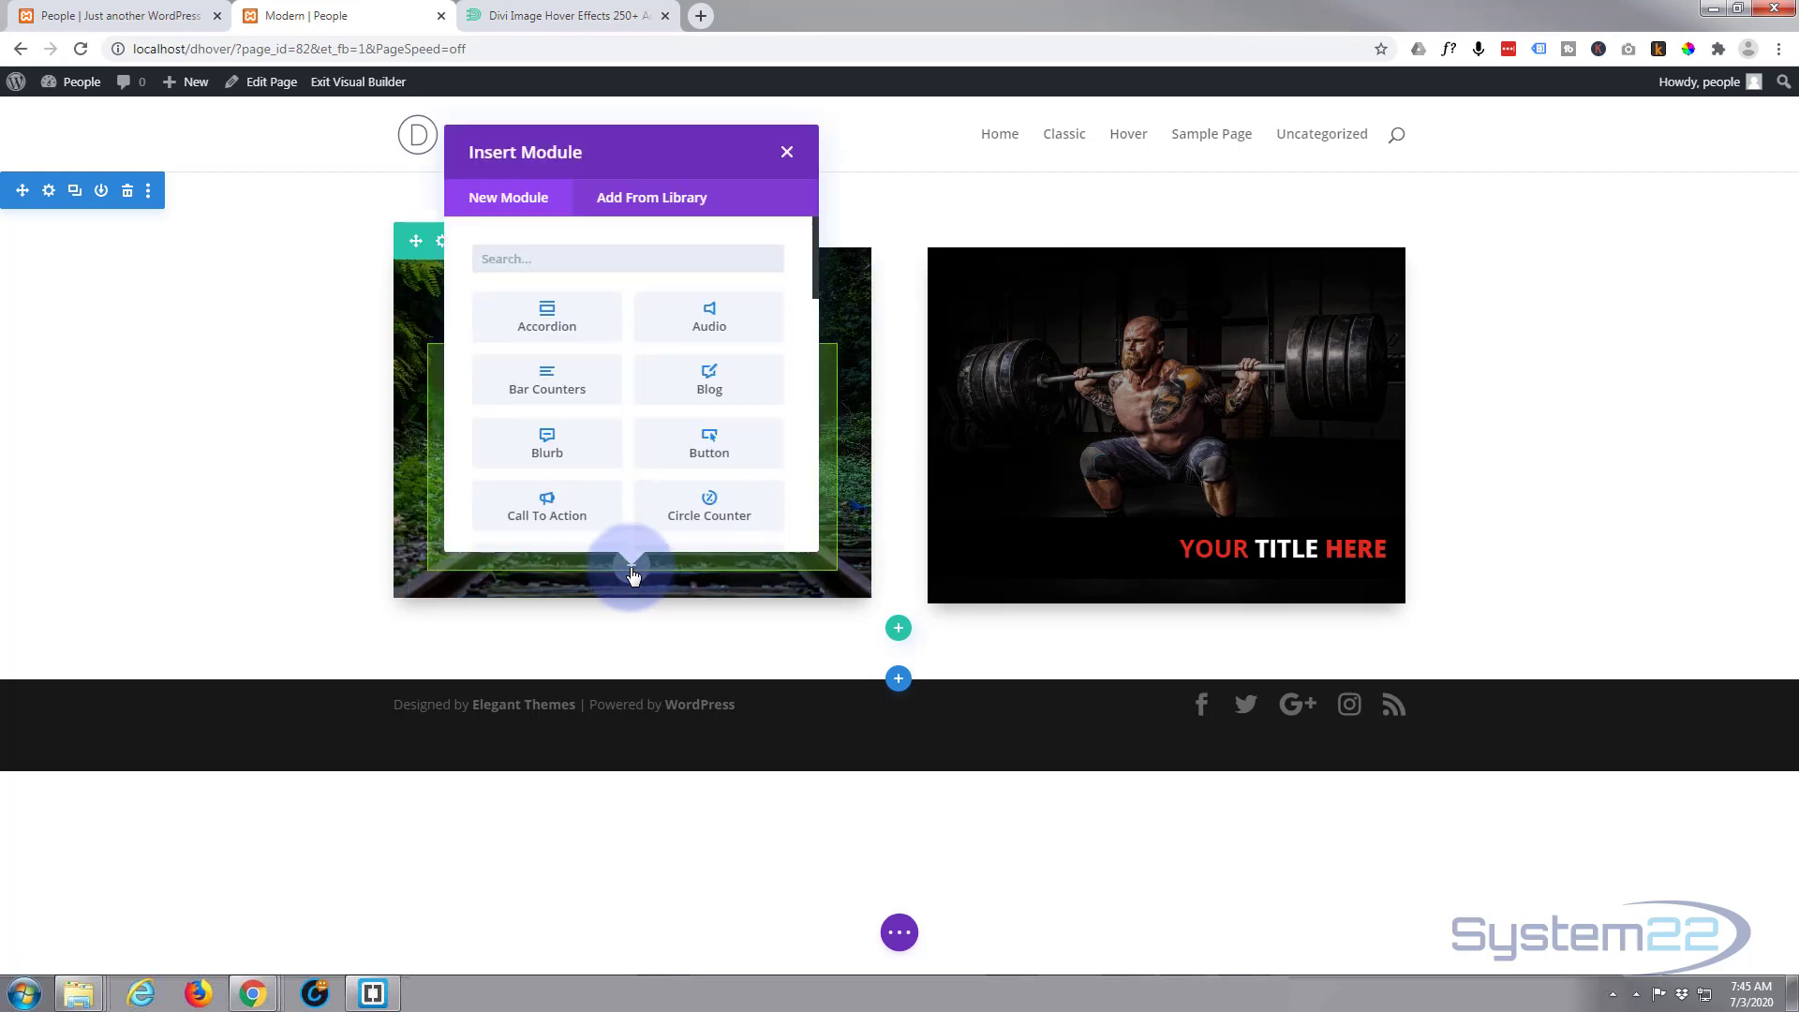
scroll(560, 365, down, 3)
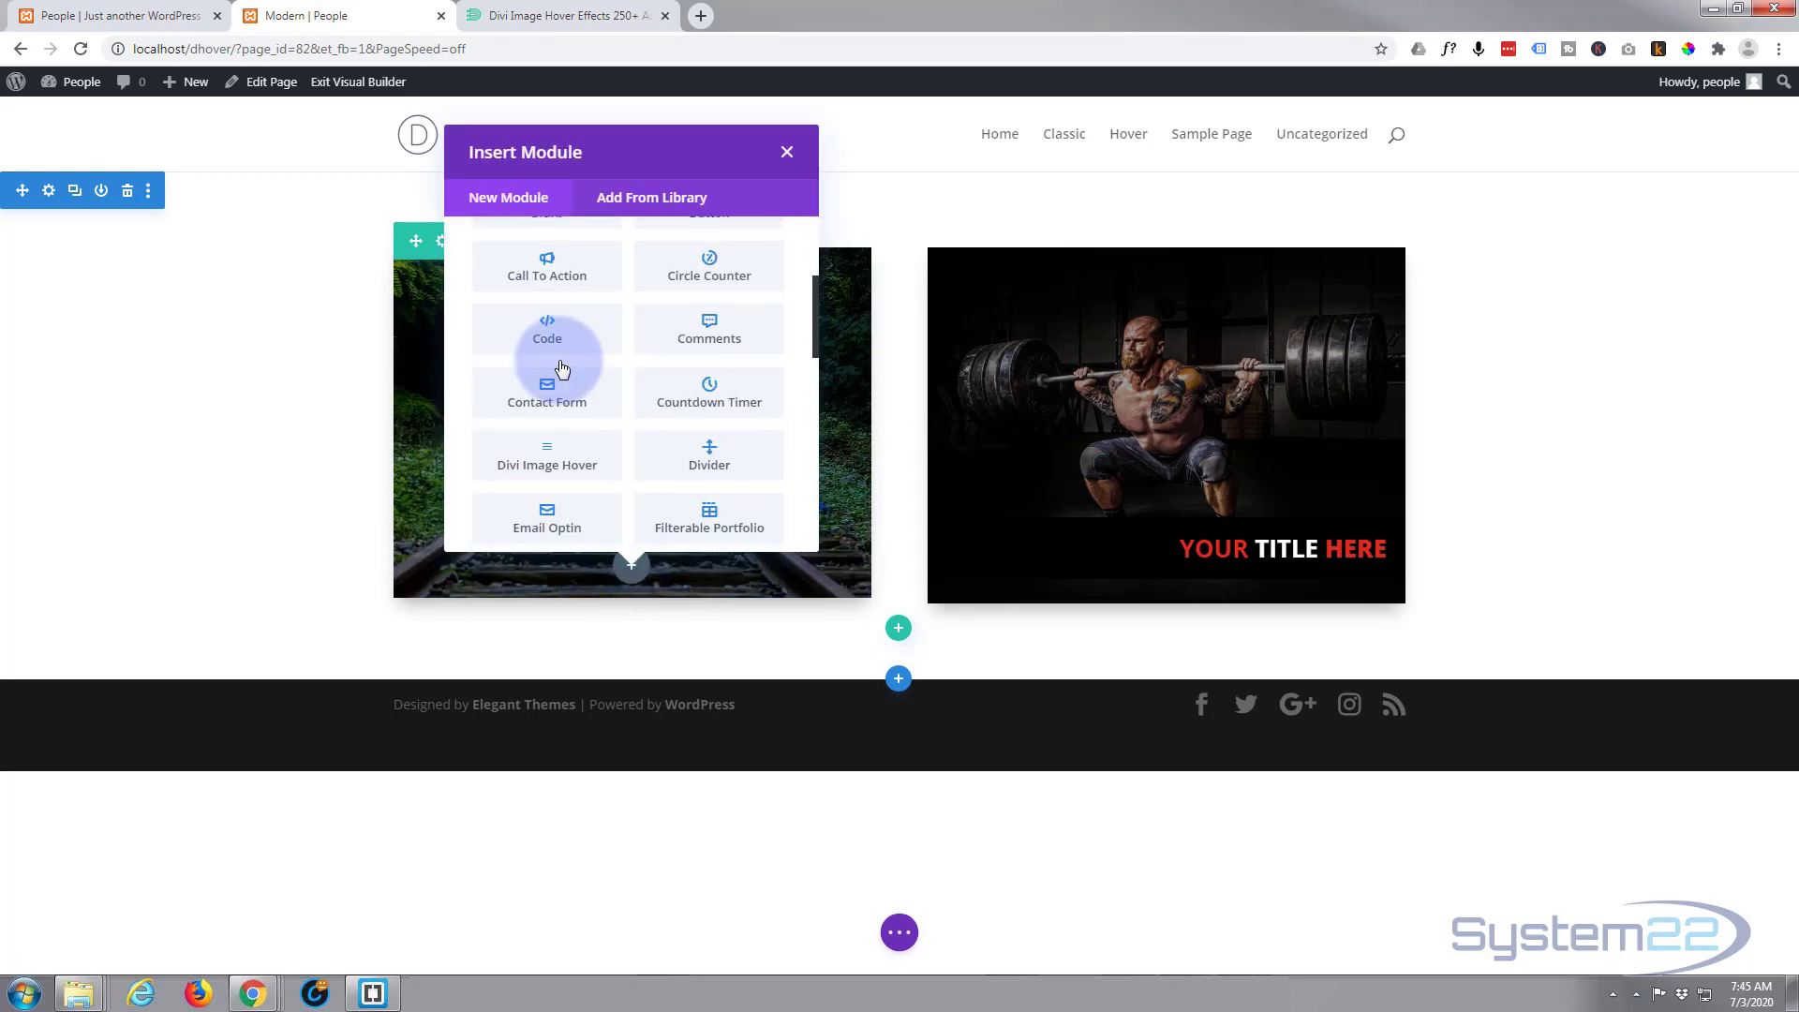
scroll(680, 354, down, 3)
scroll(680, 354, down, 5)
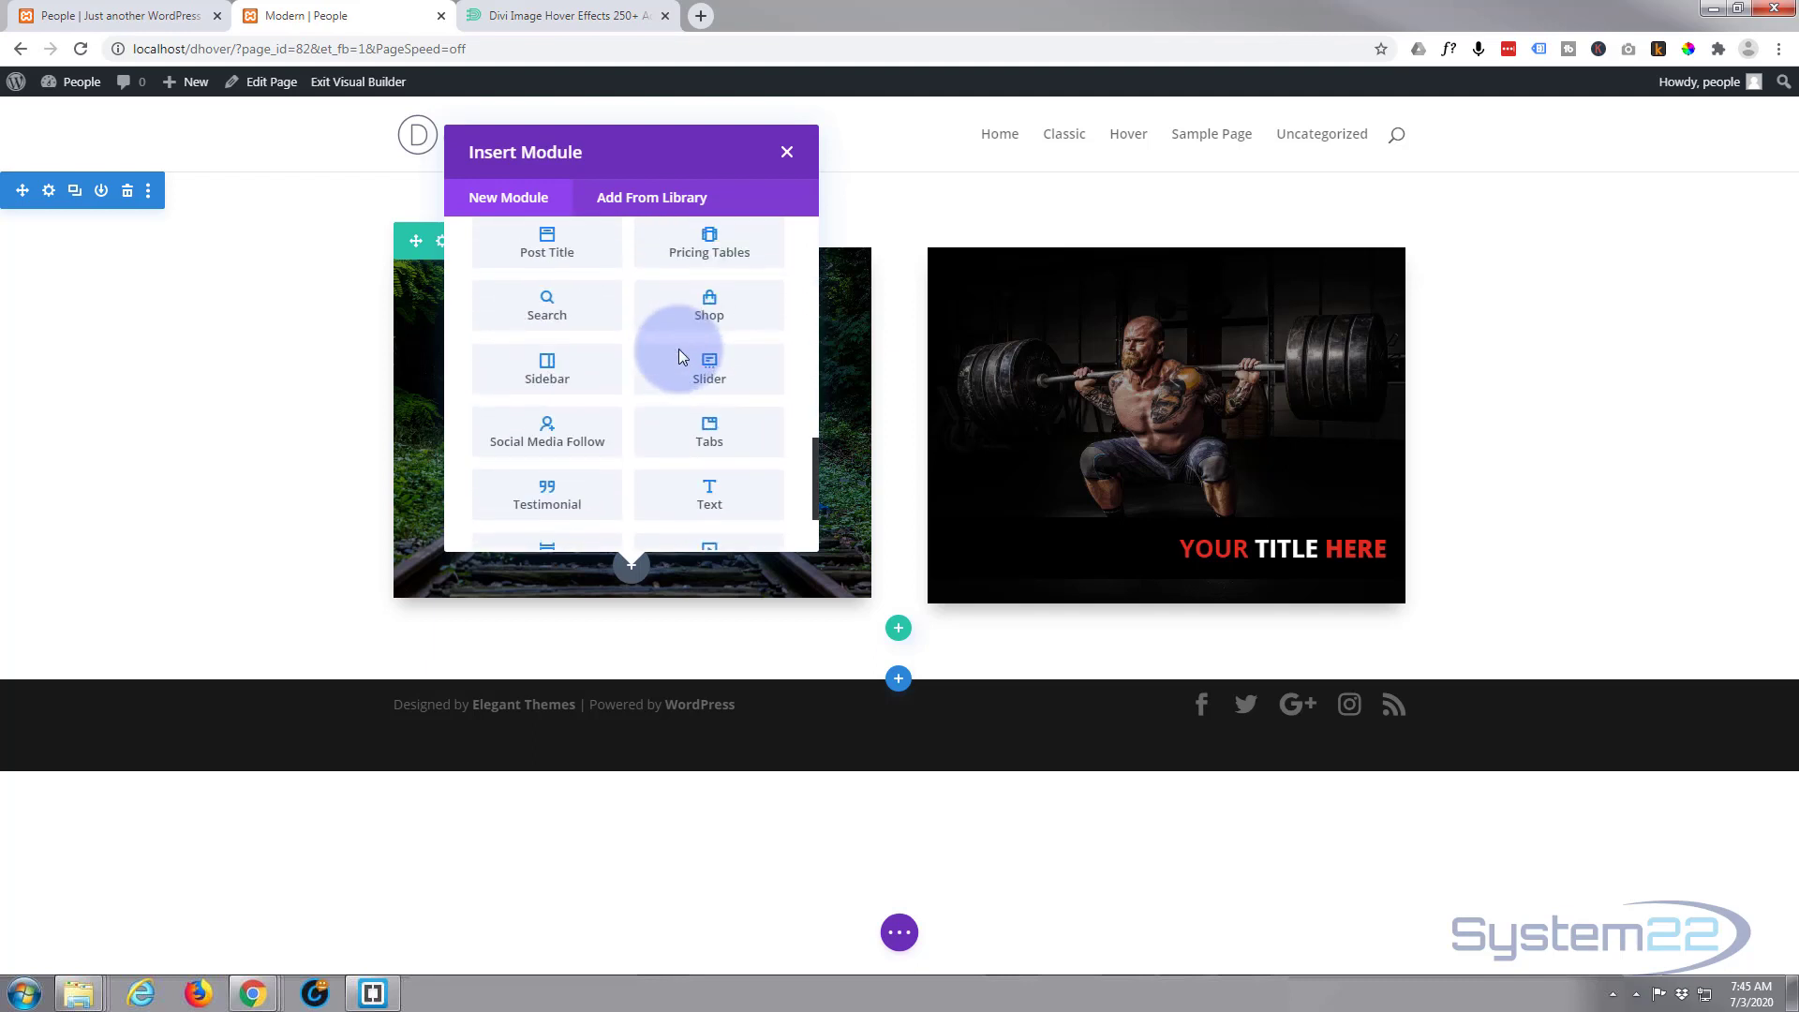
scroll(606, 384, up, 4)
scroll(607, 390, up, 4)
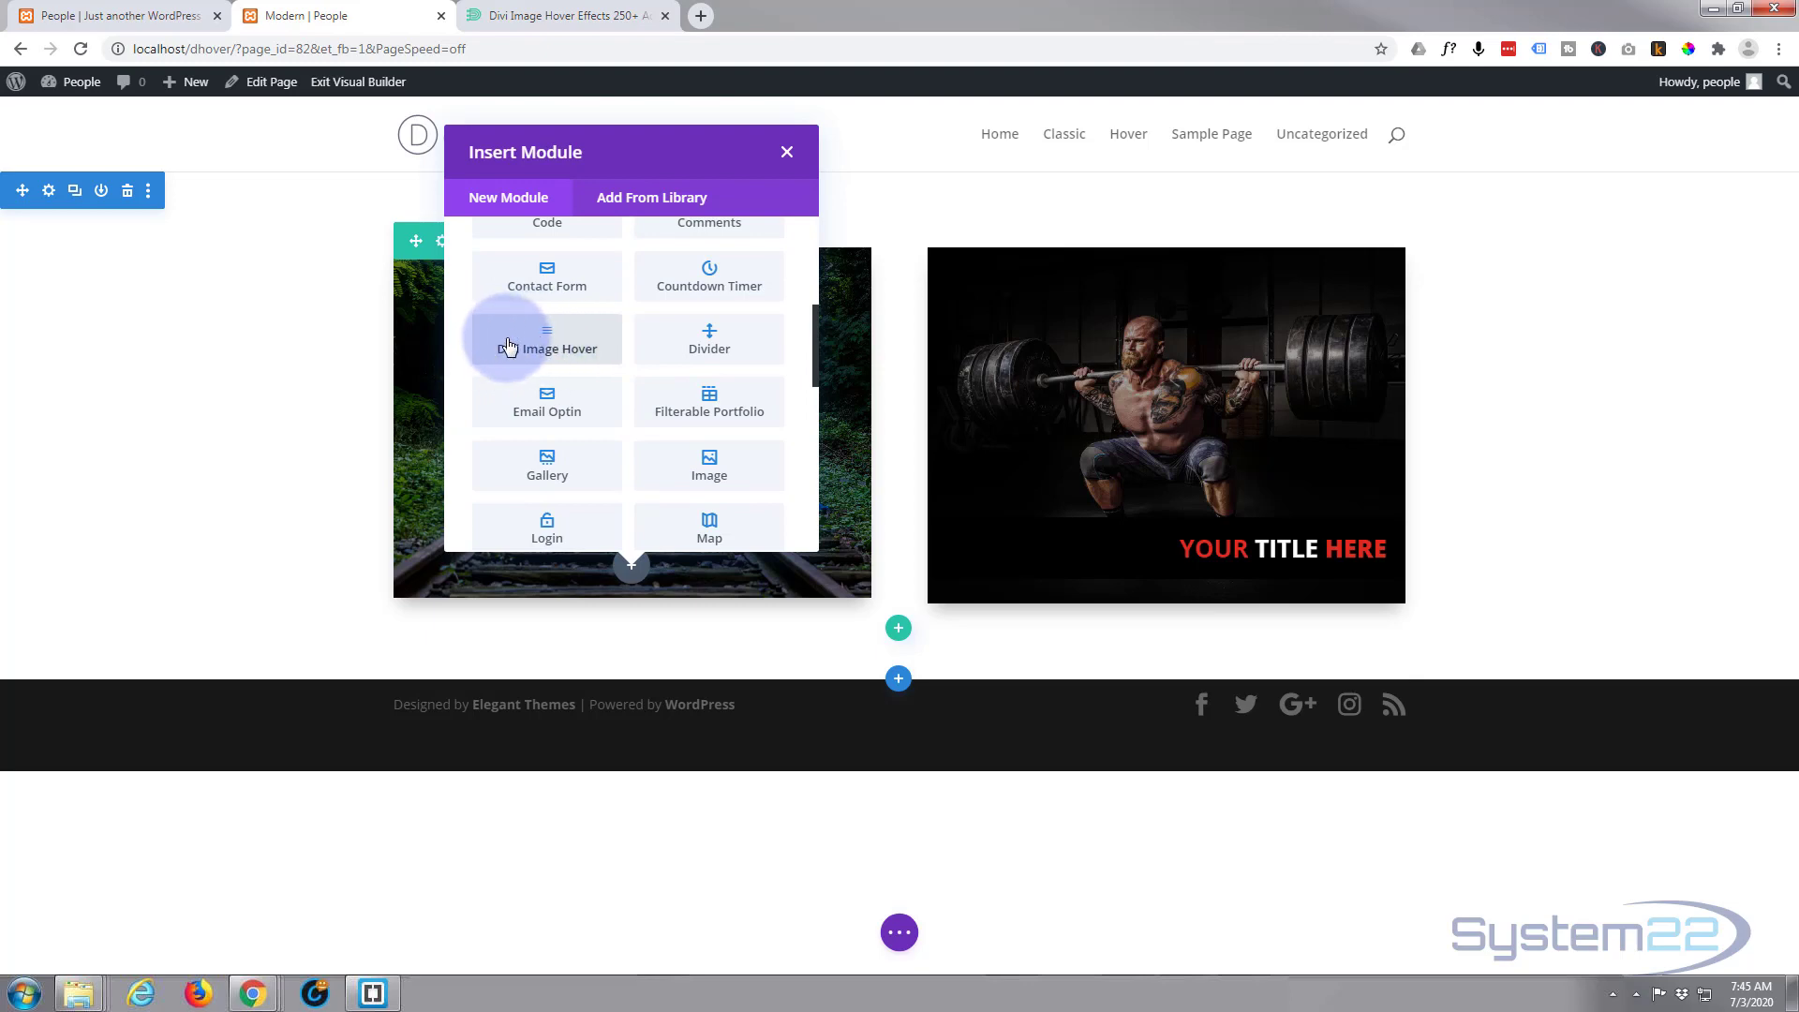
click(560, 347)
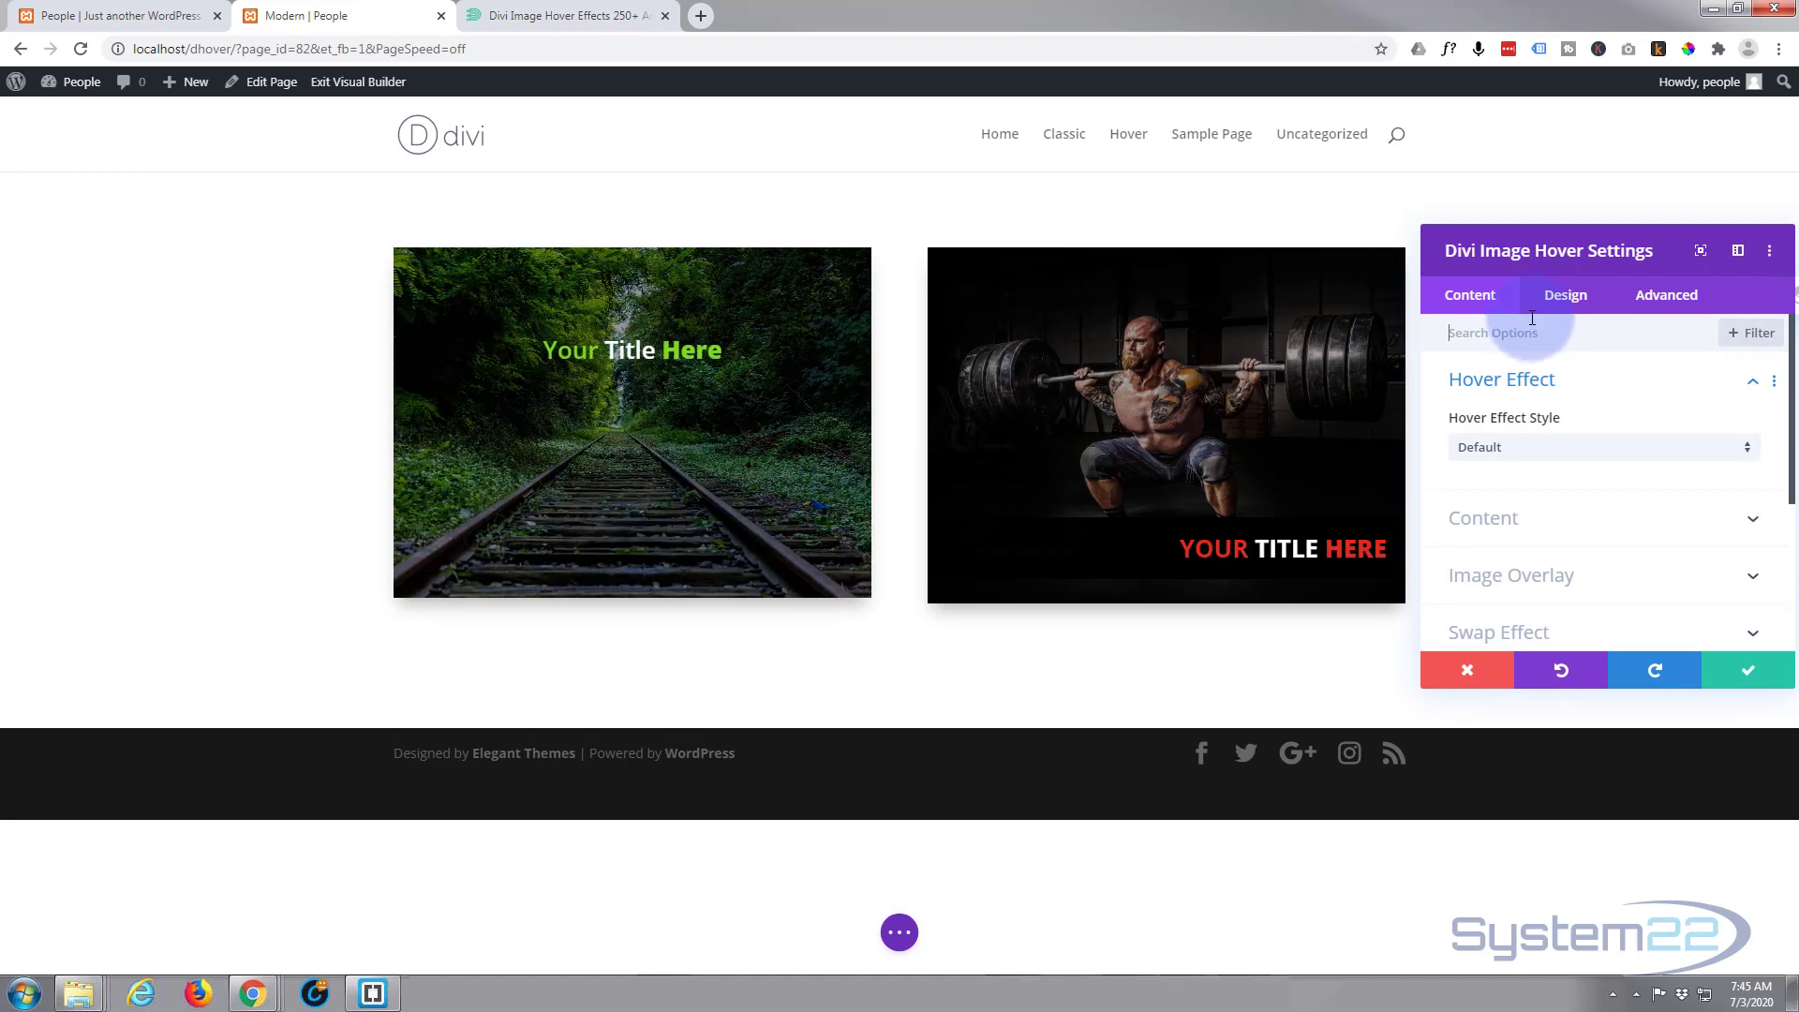
- Set the new module's Hover Effect Style to Modern and keep Elisha as its Modern Hover Style
drag(1619, 253, 1271, 242)
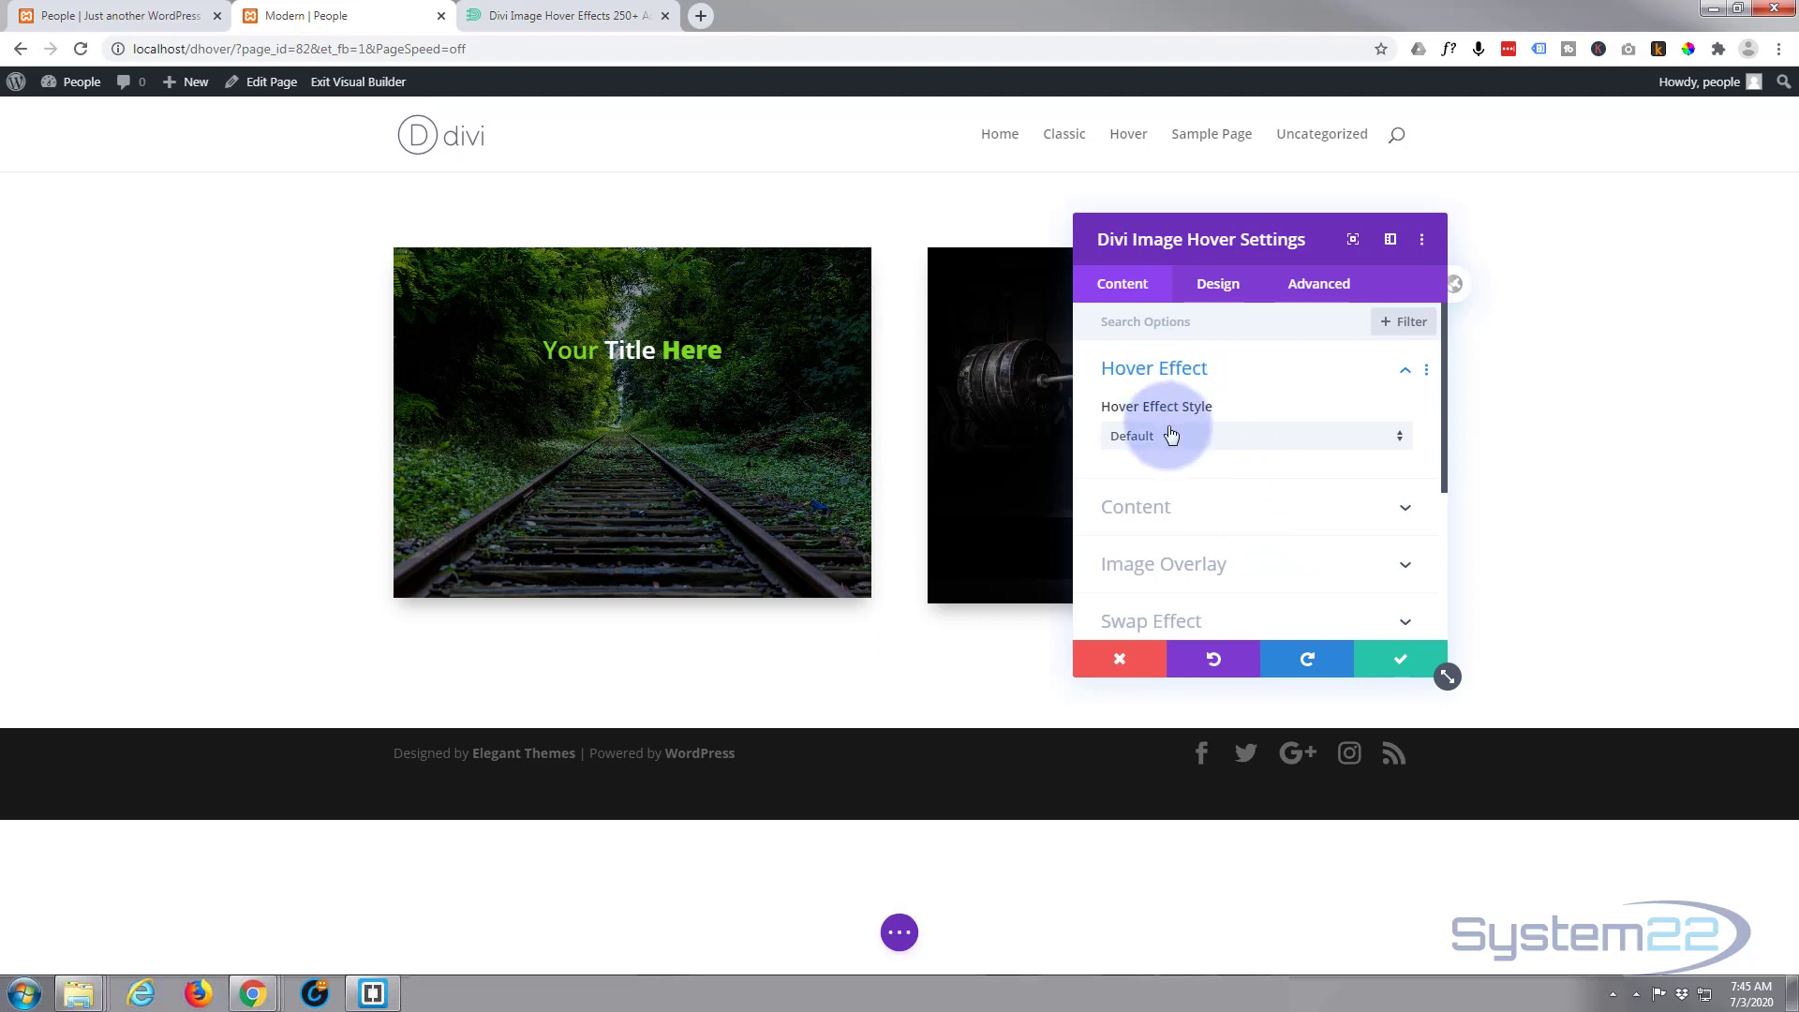
click(1265, 434)
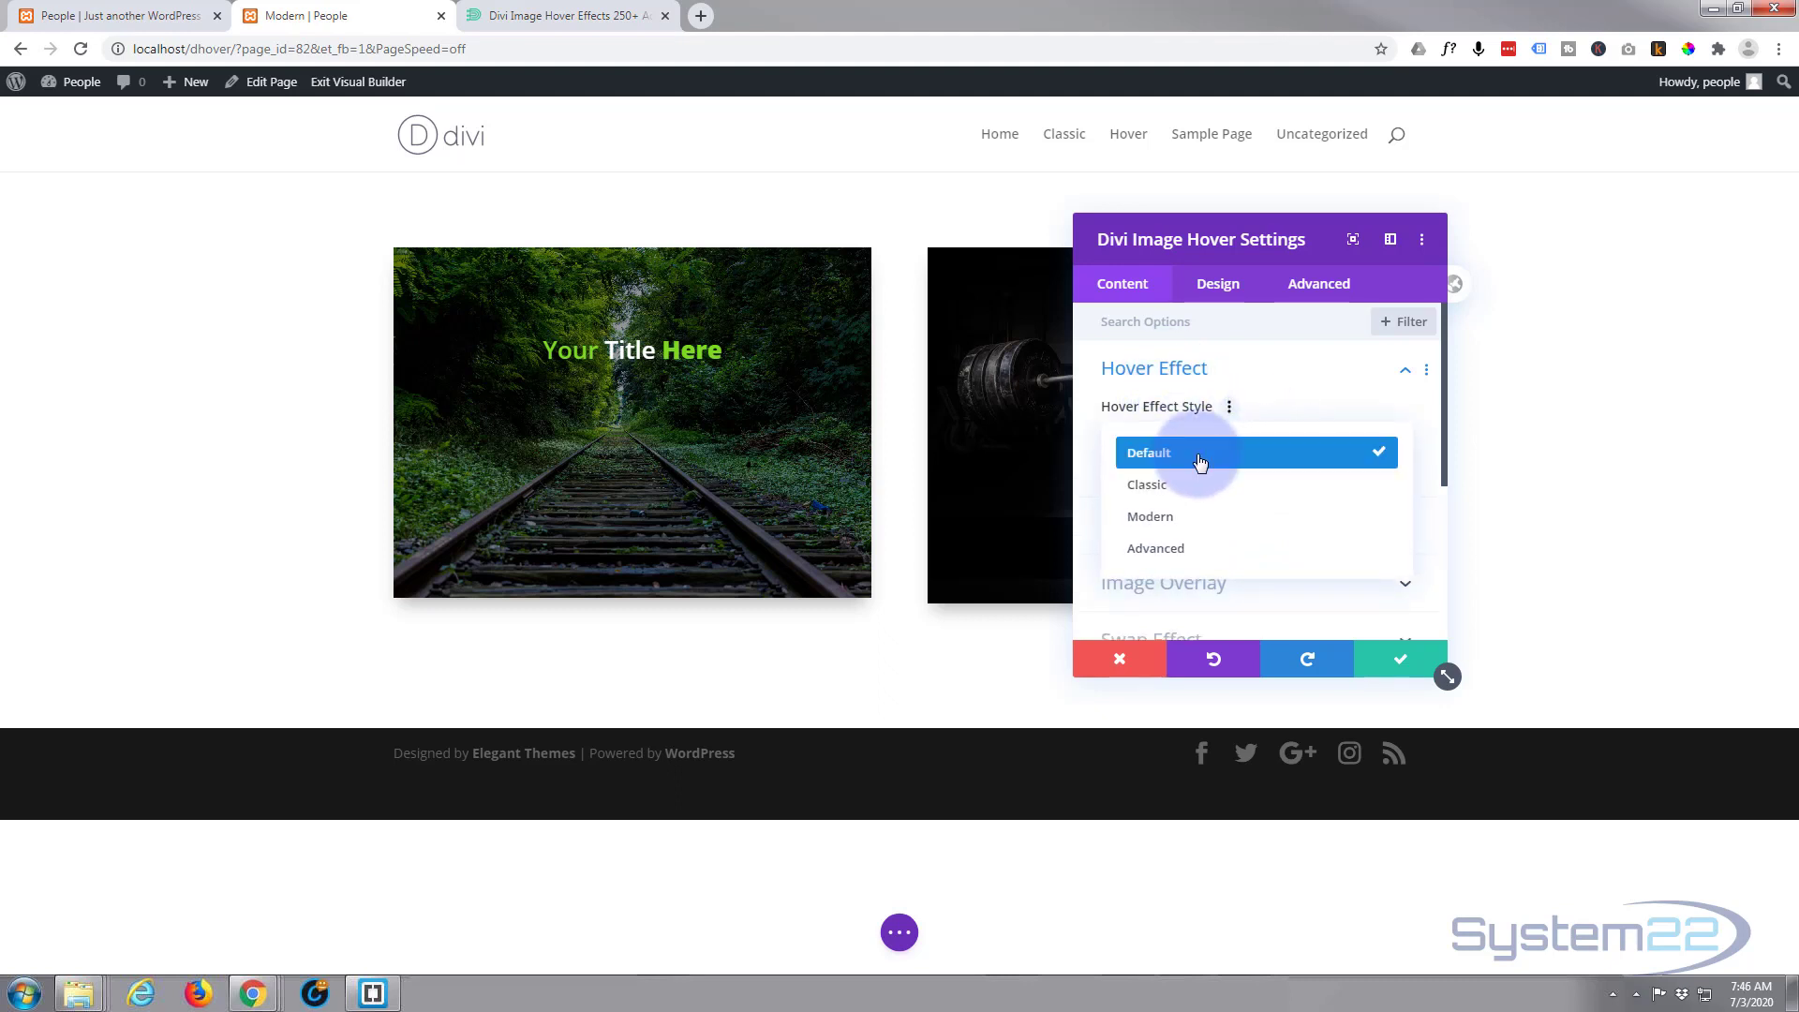
click(1168, 520)
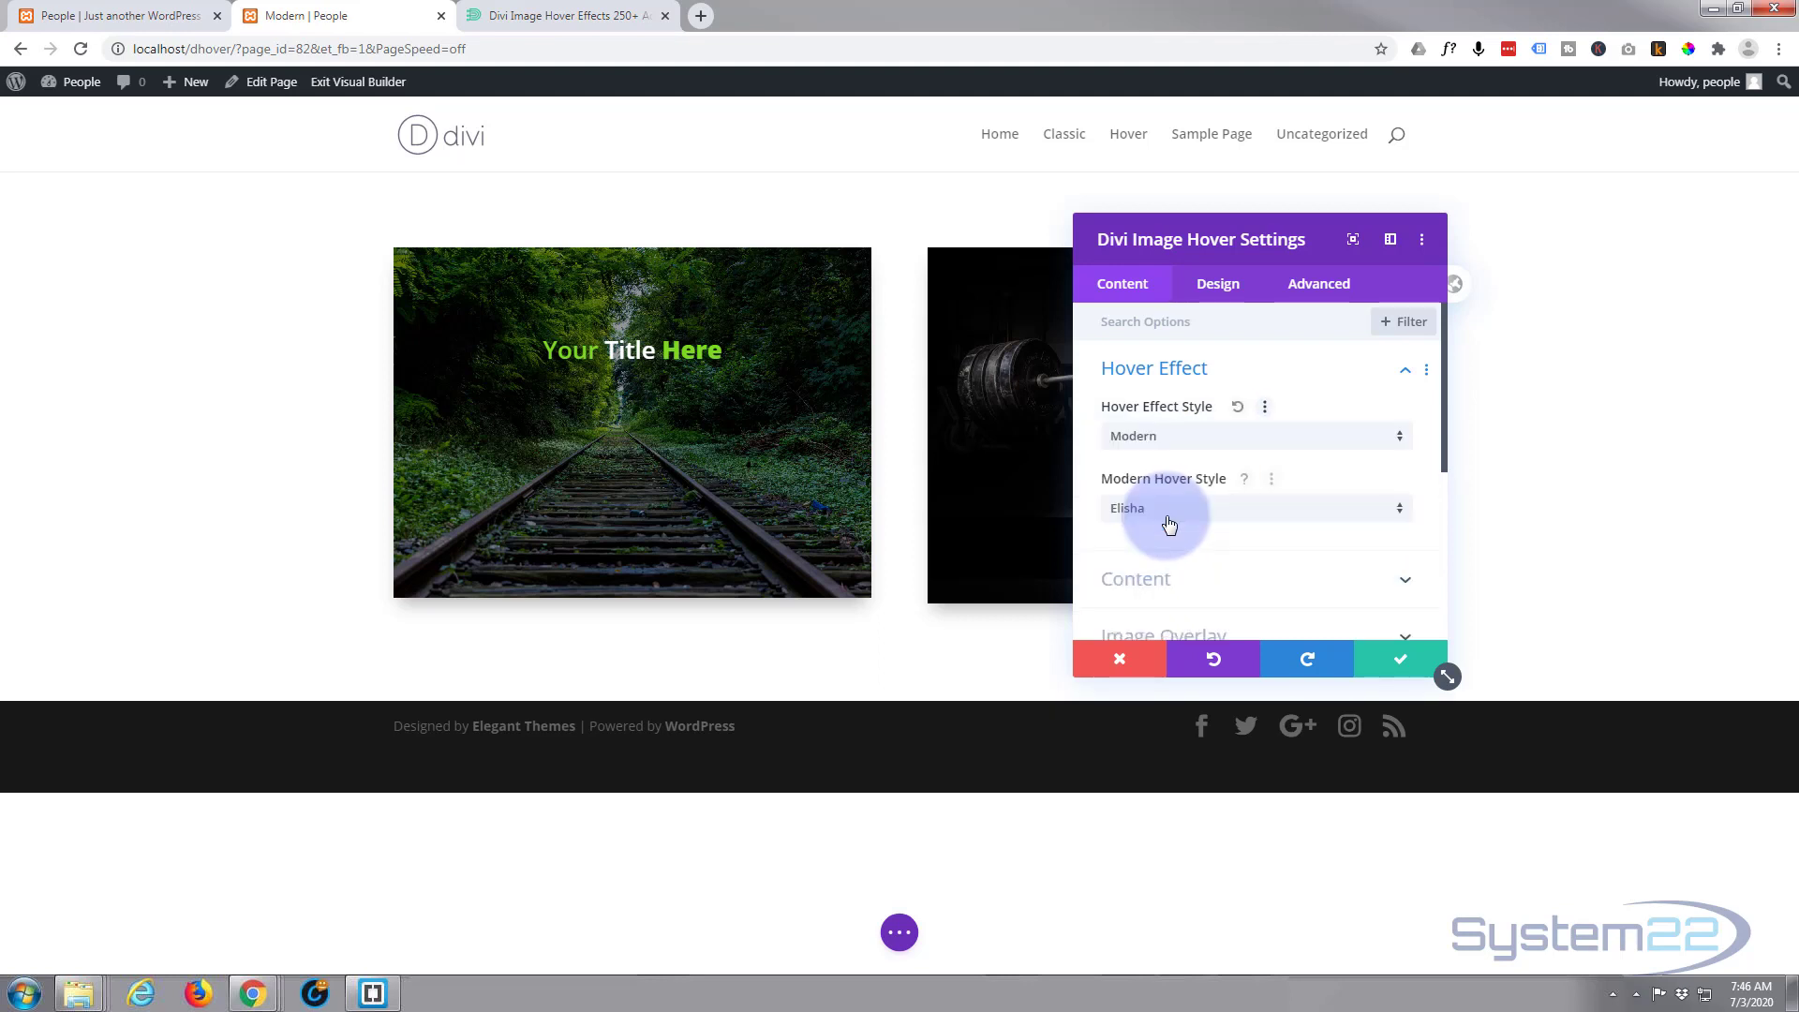
click(1247, 518)
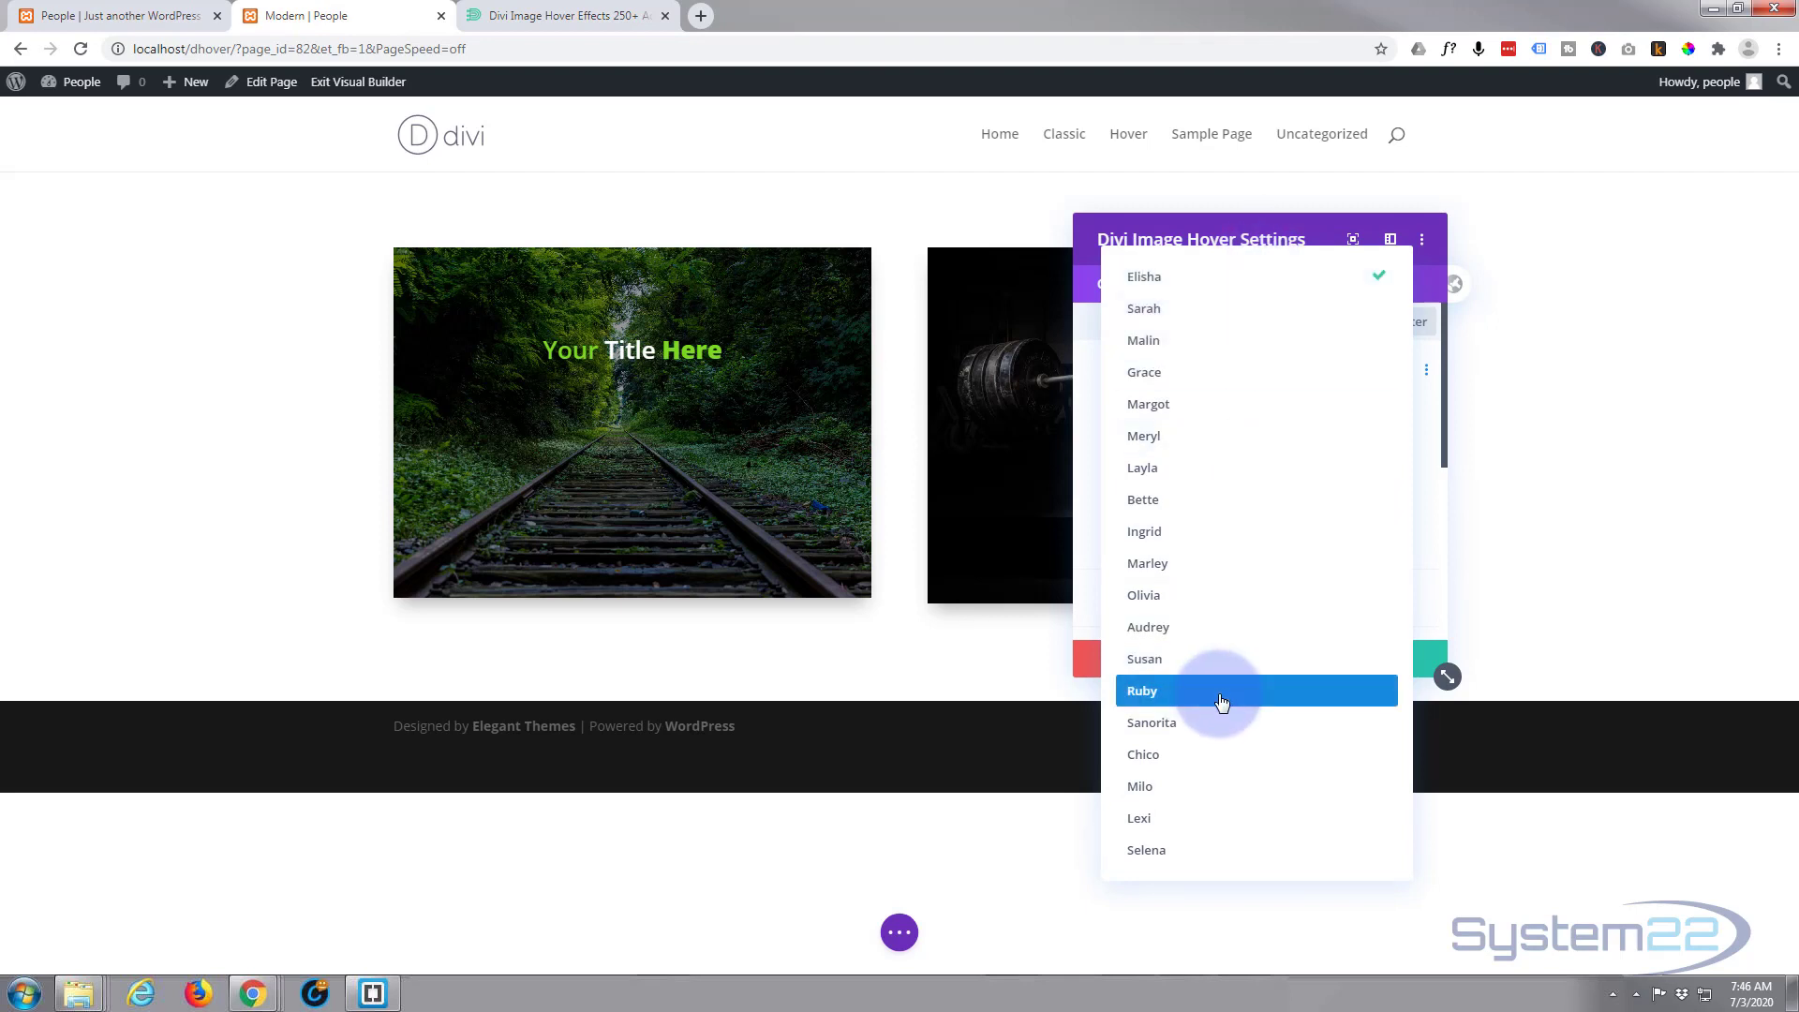
click(1430, 491)
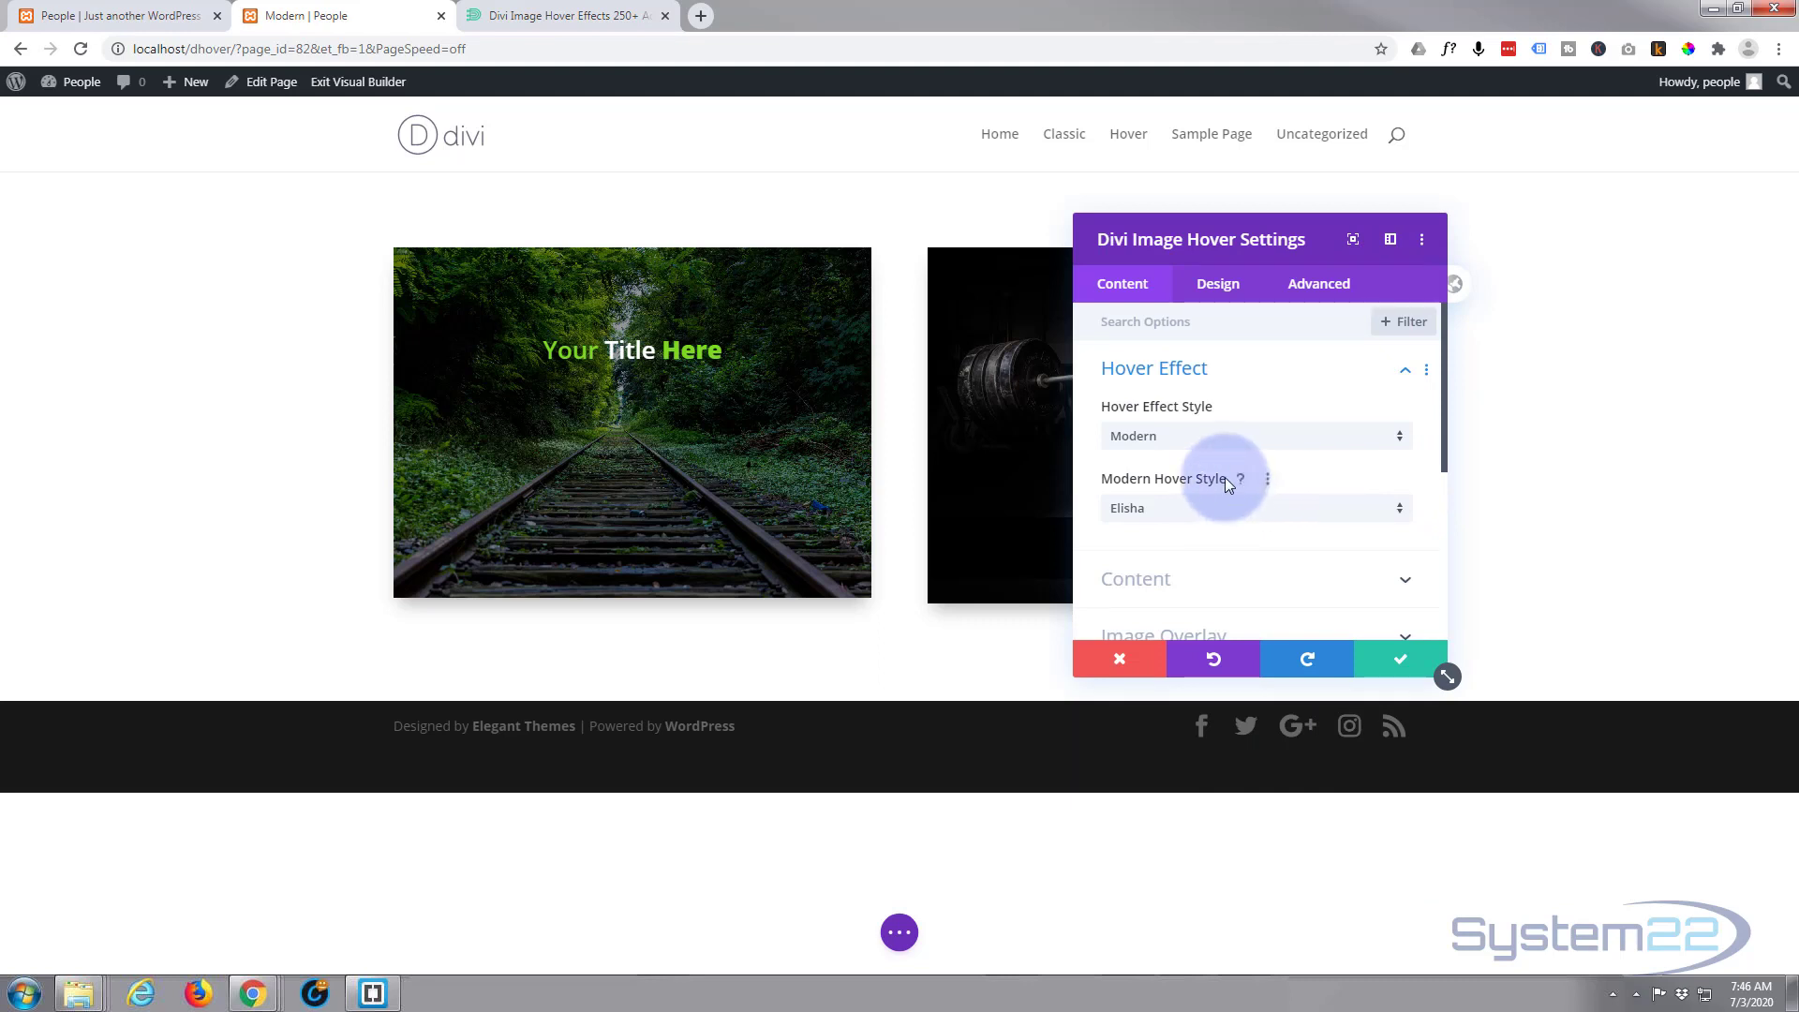
- Set the module's content image to the forest railway track picture from the Media Library
scroll(1227, 473, down, 2)
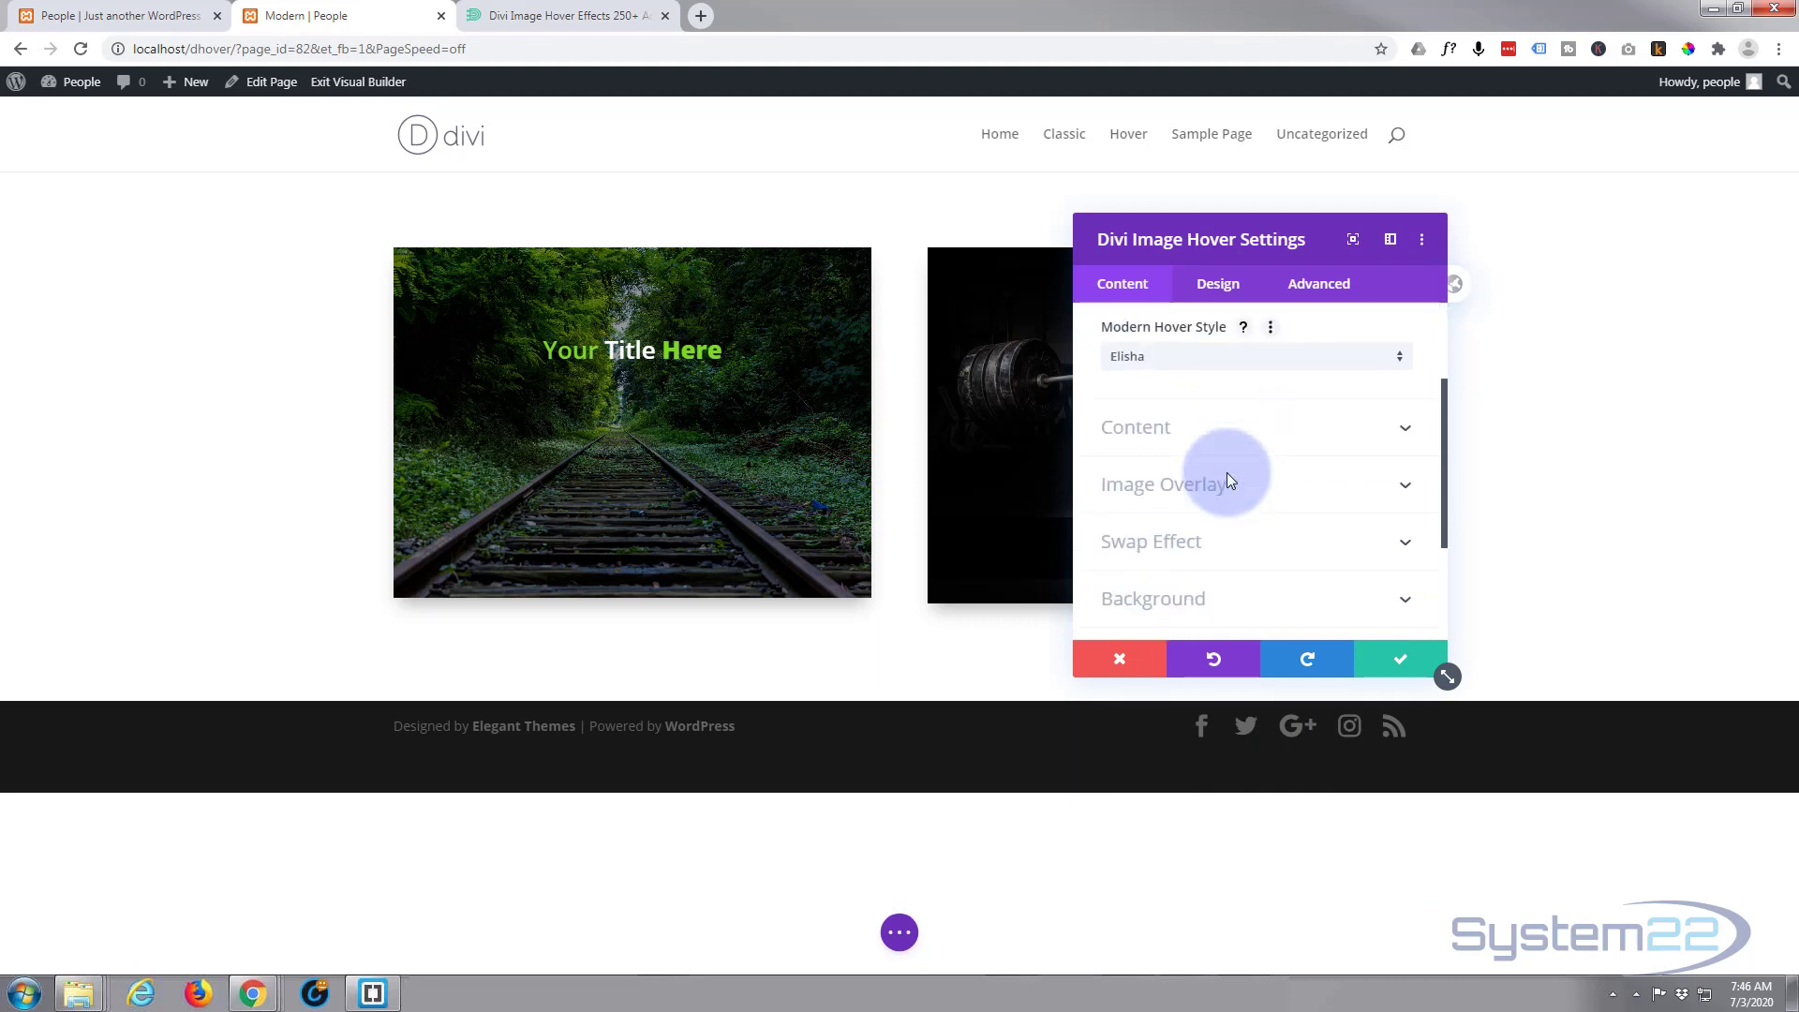
click(1230, 401)
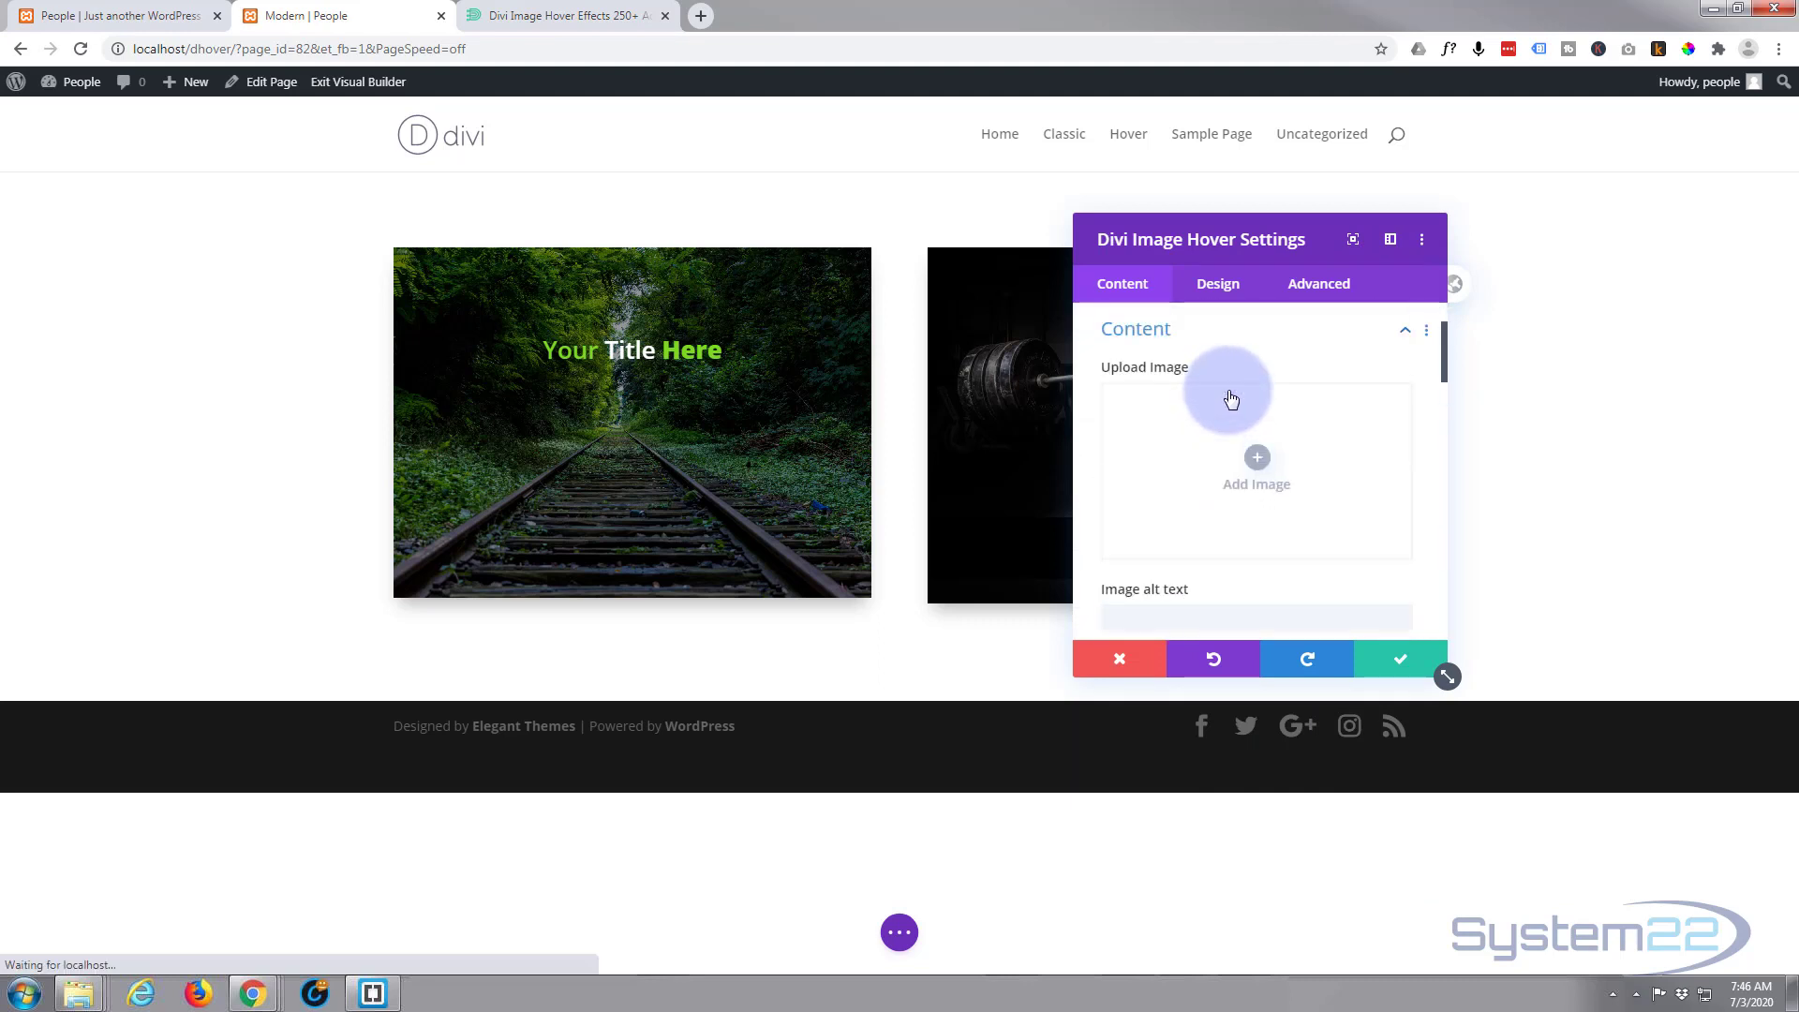
click(1258, 461)
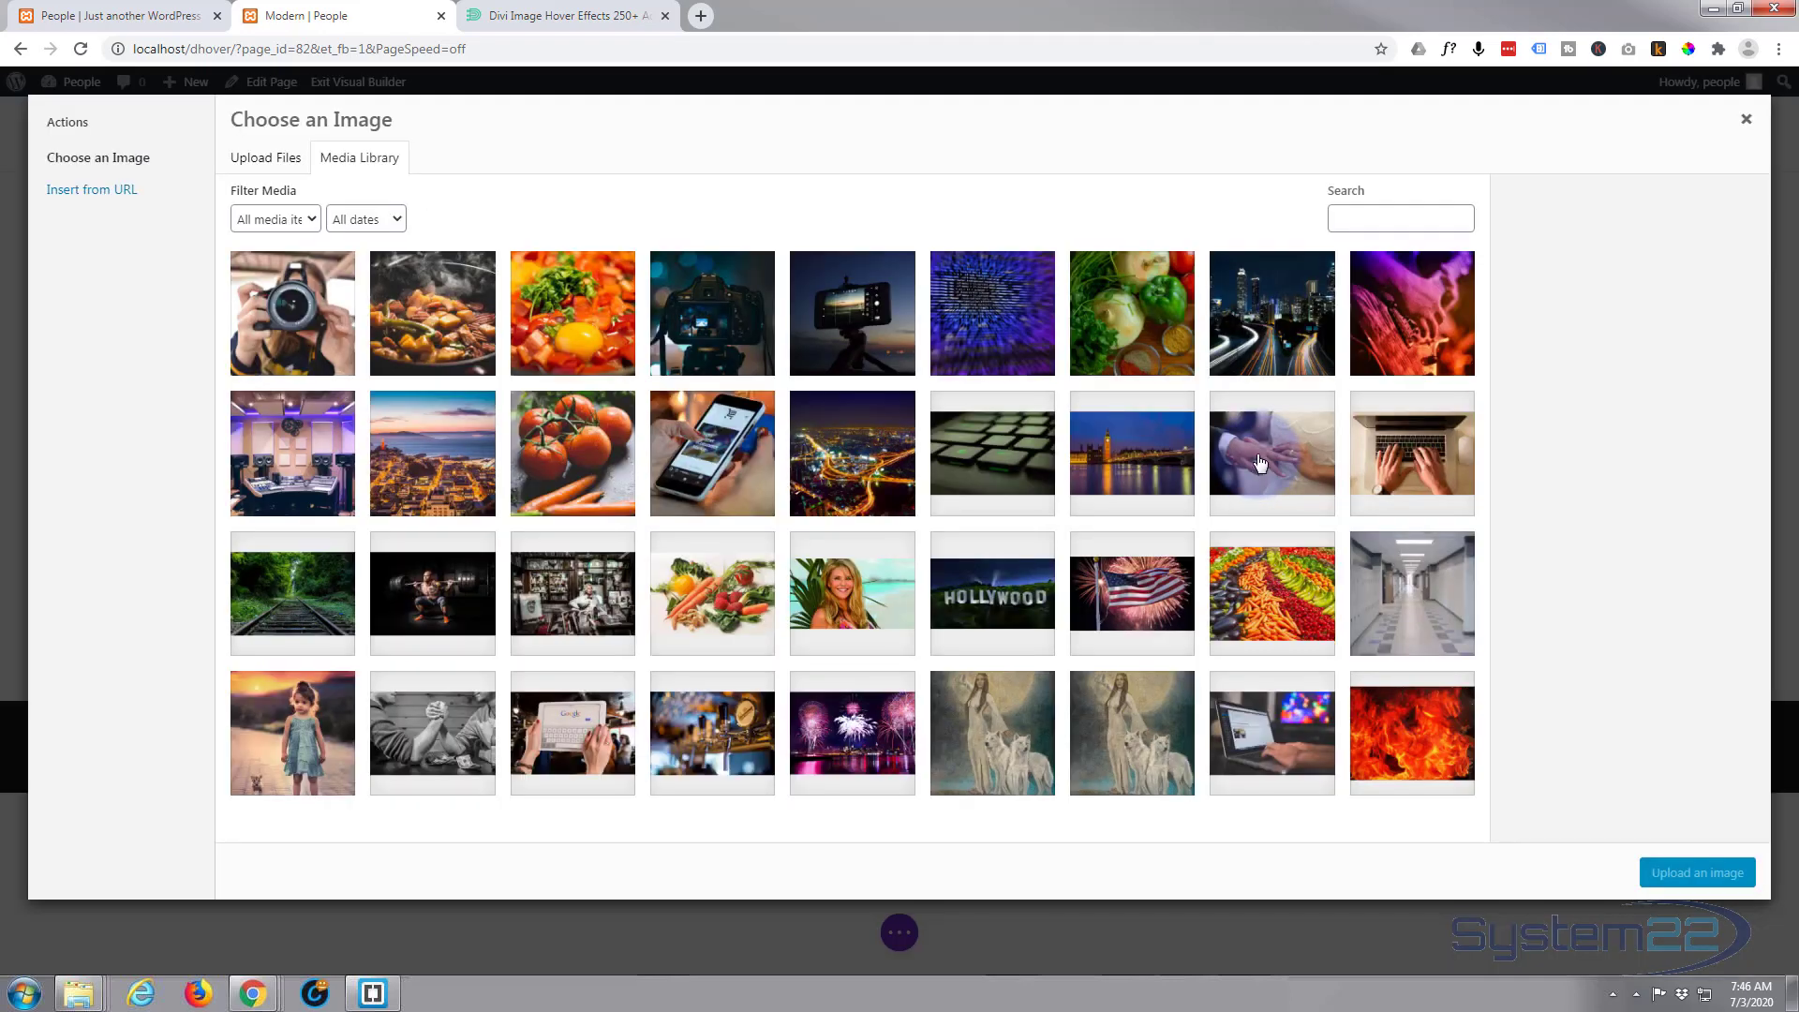
click(315, 645)
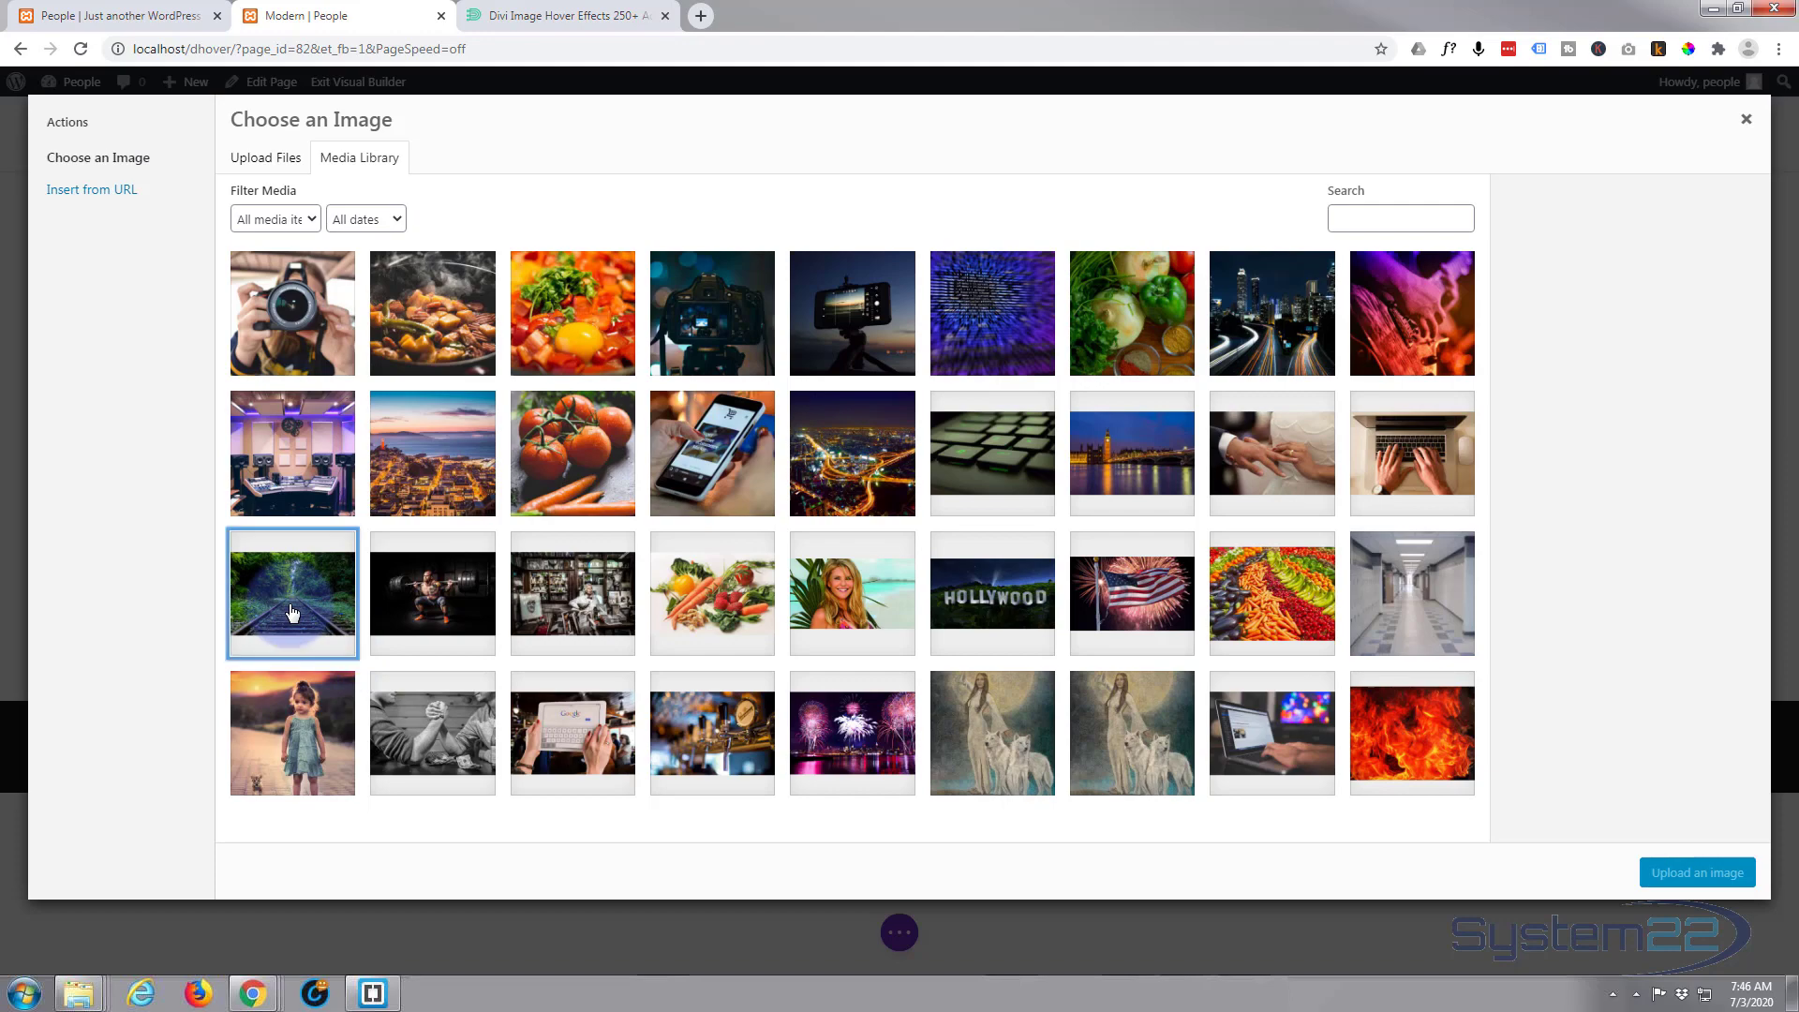
click(1682, 874)
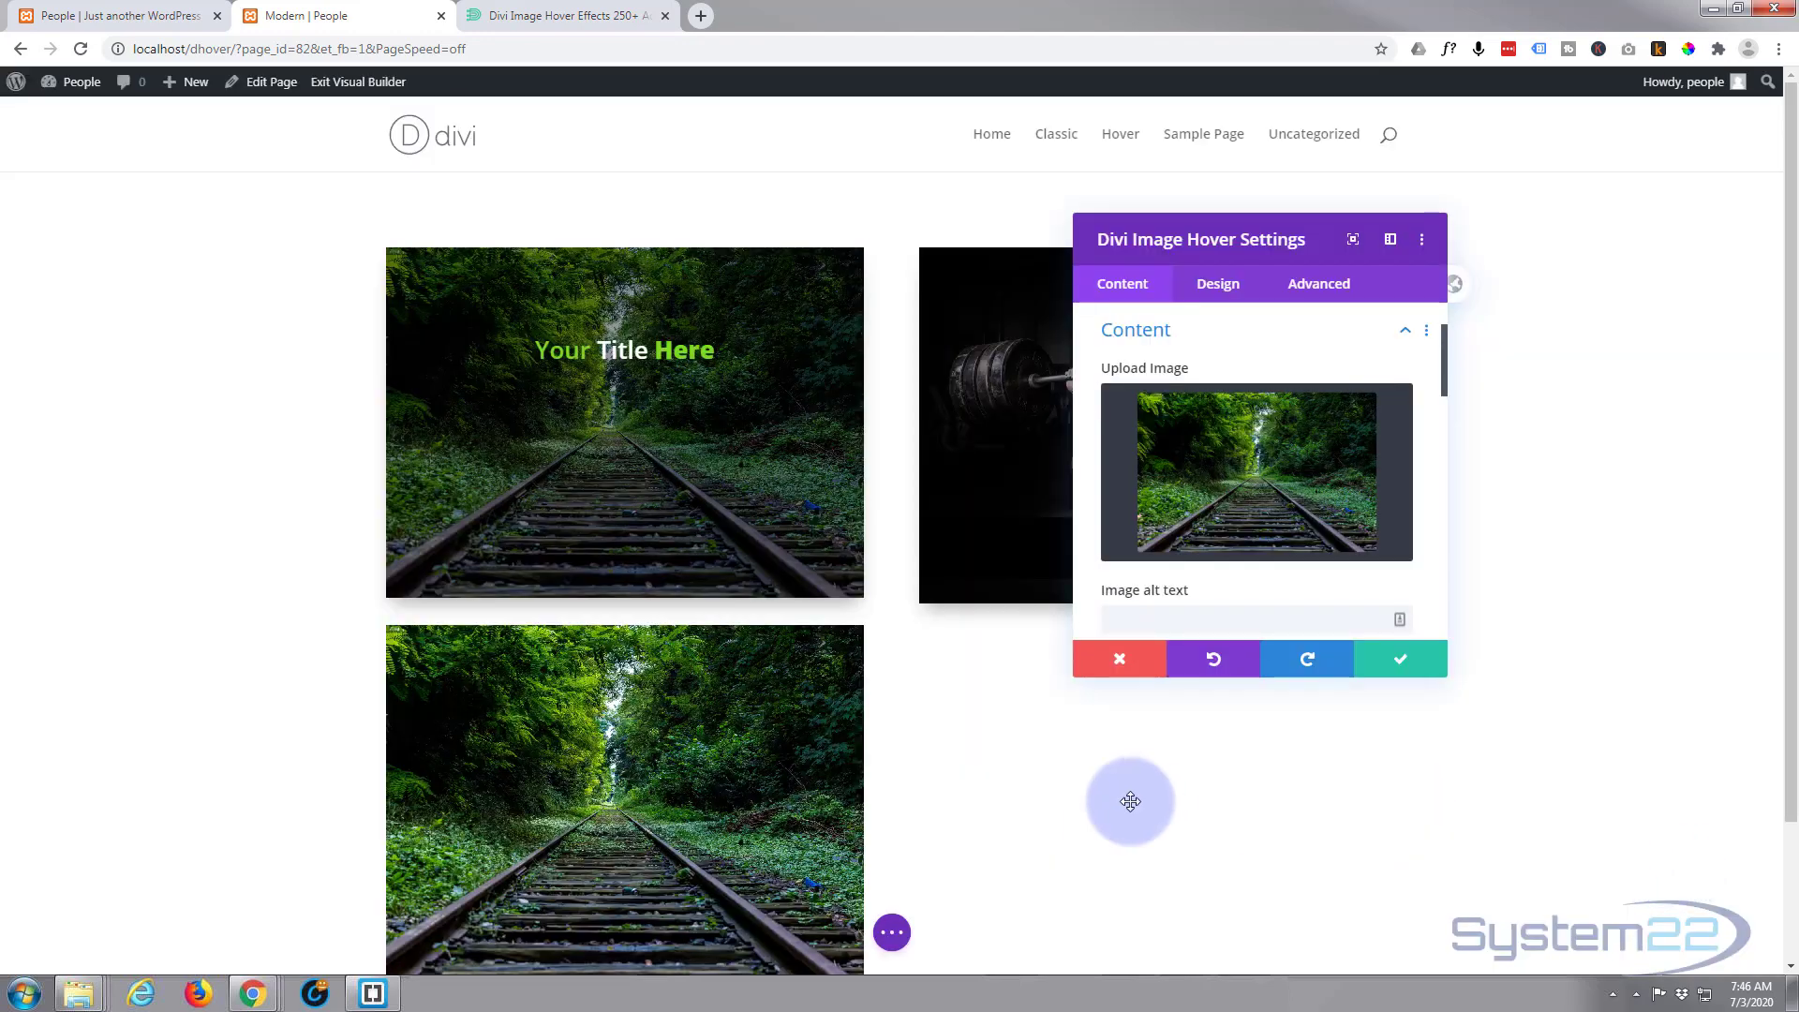
- Enter "Railway Track" as the alt text of the module's image
scroll(1129, 801, down, 2)
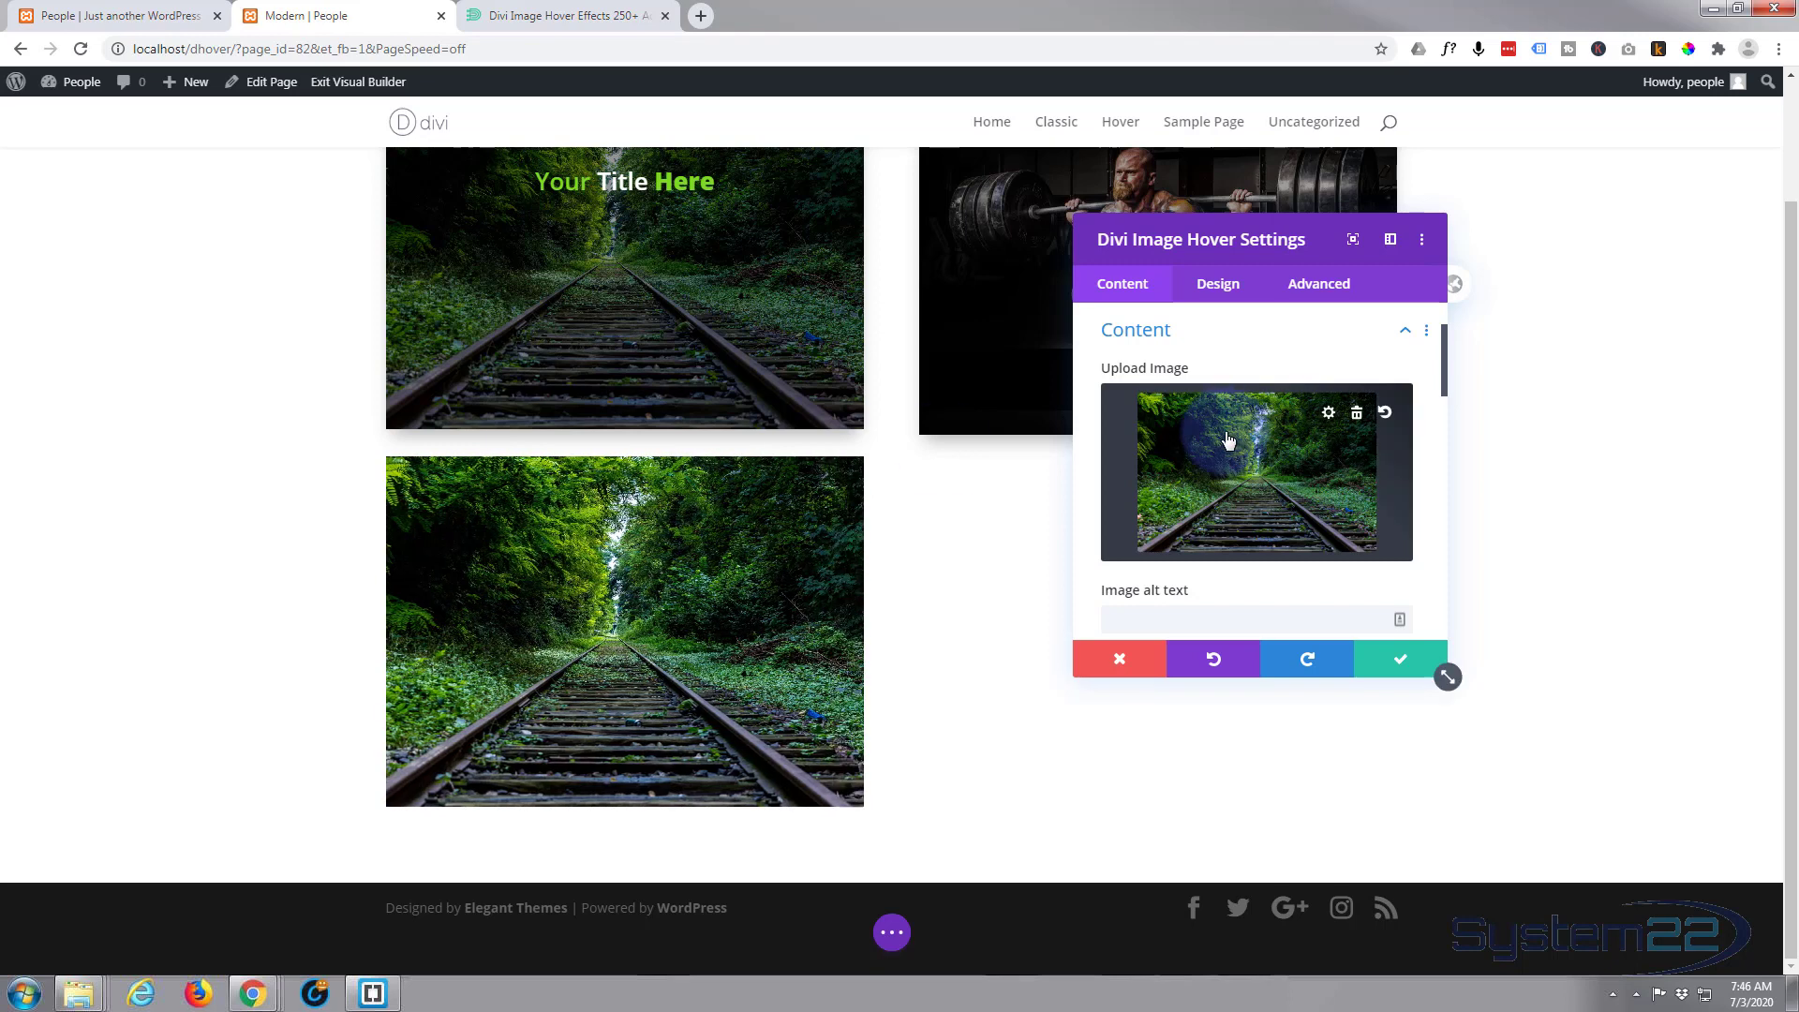
scroll(1206, 459, down, 2)
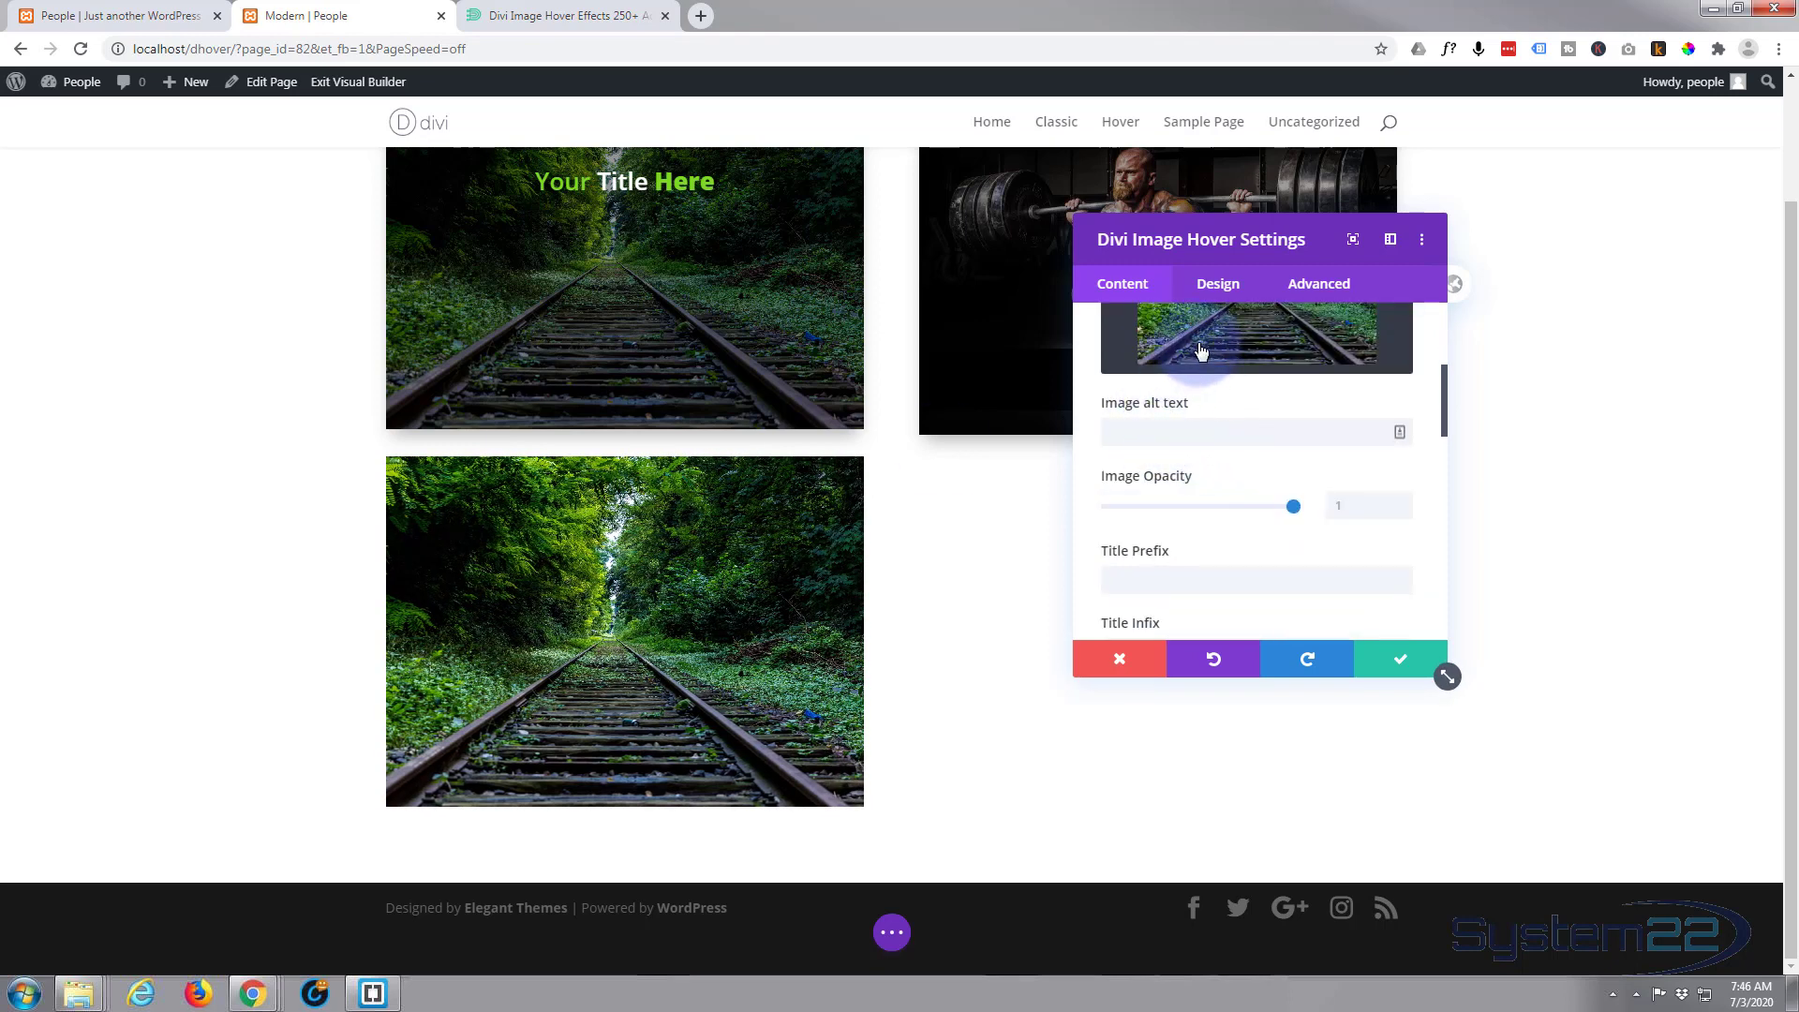
scroll(1177, 421, up, 2)
scroll(1233, 492, down, 1)
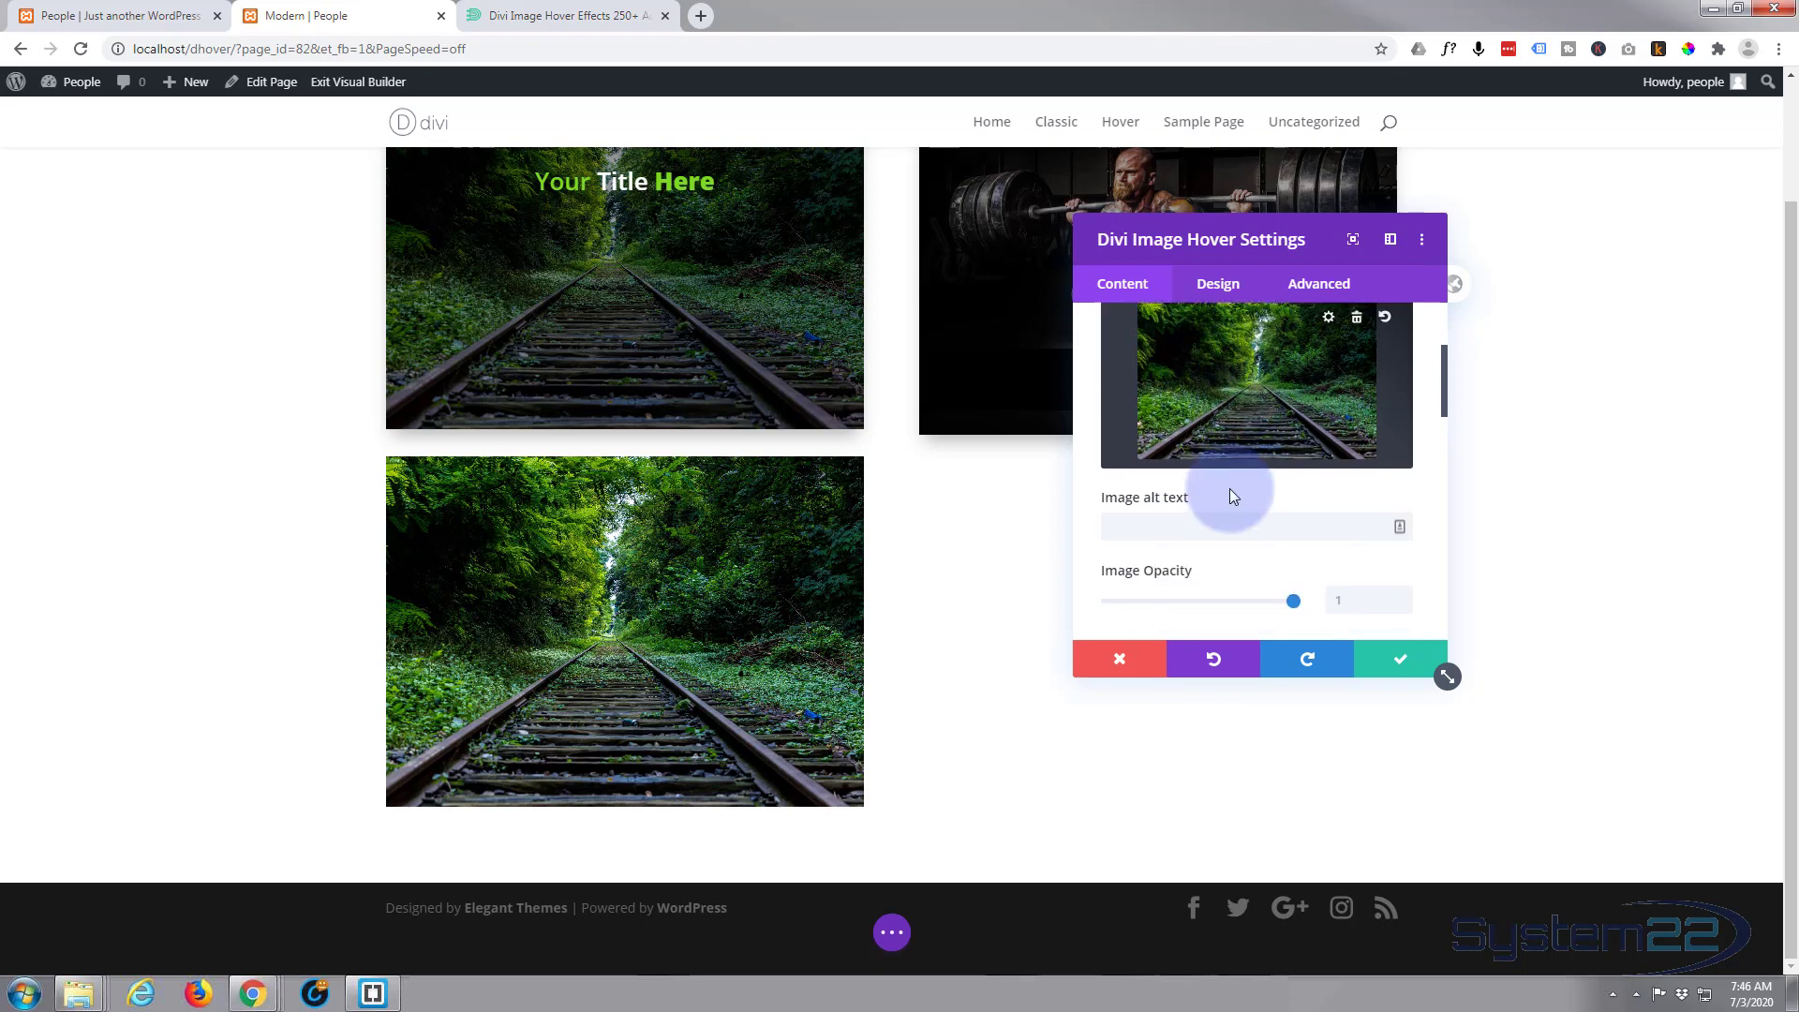
mouse_move(1344, 390)
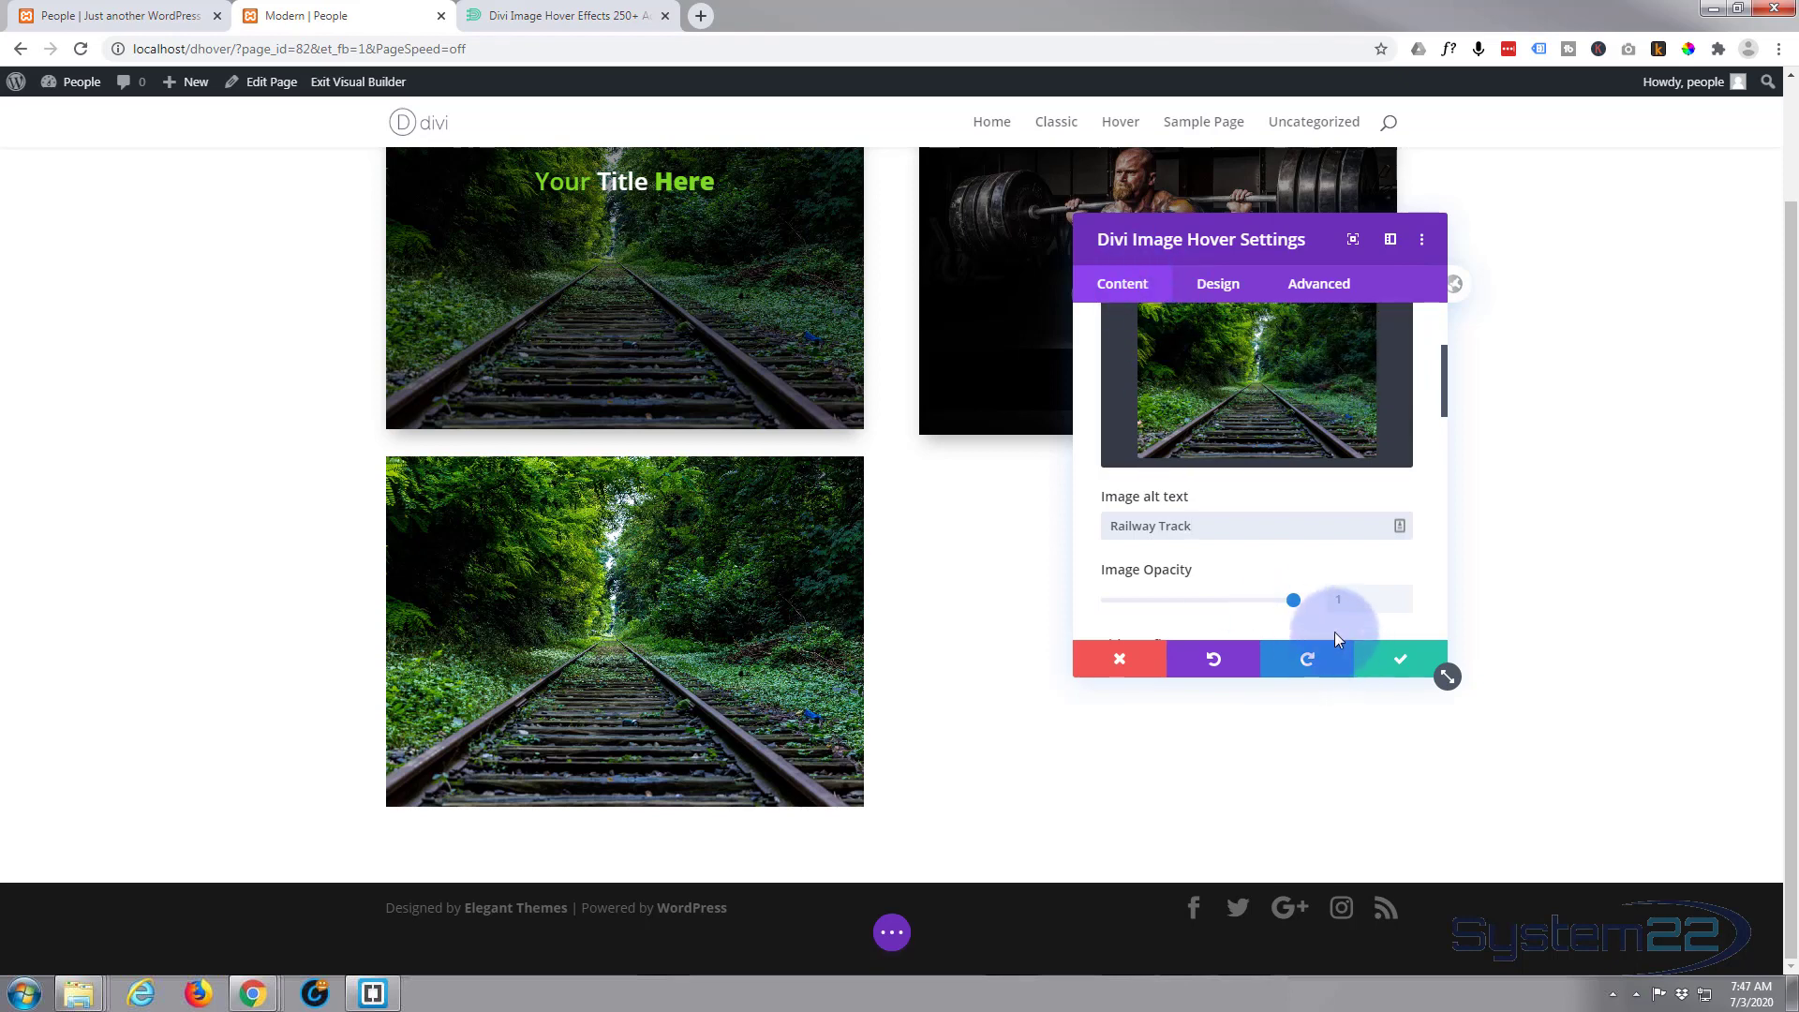
- Try a lower opacity on the module's image and return it to 1
scroll(1265, 548, down, 2)
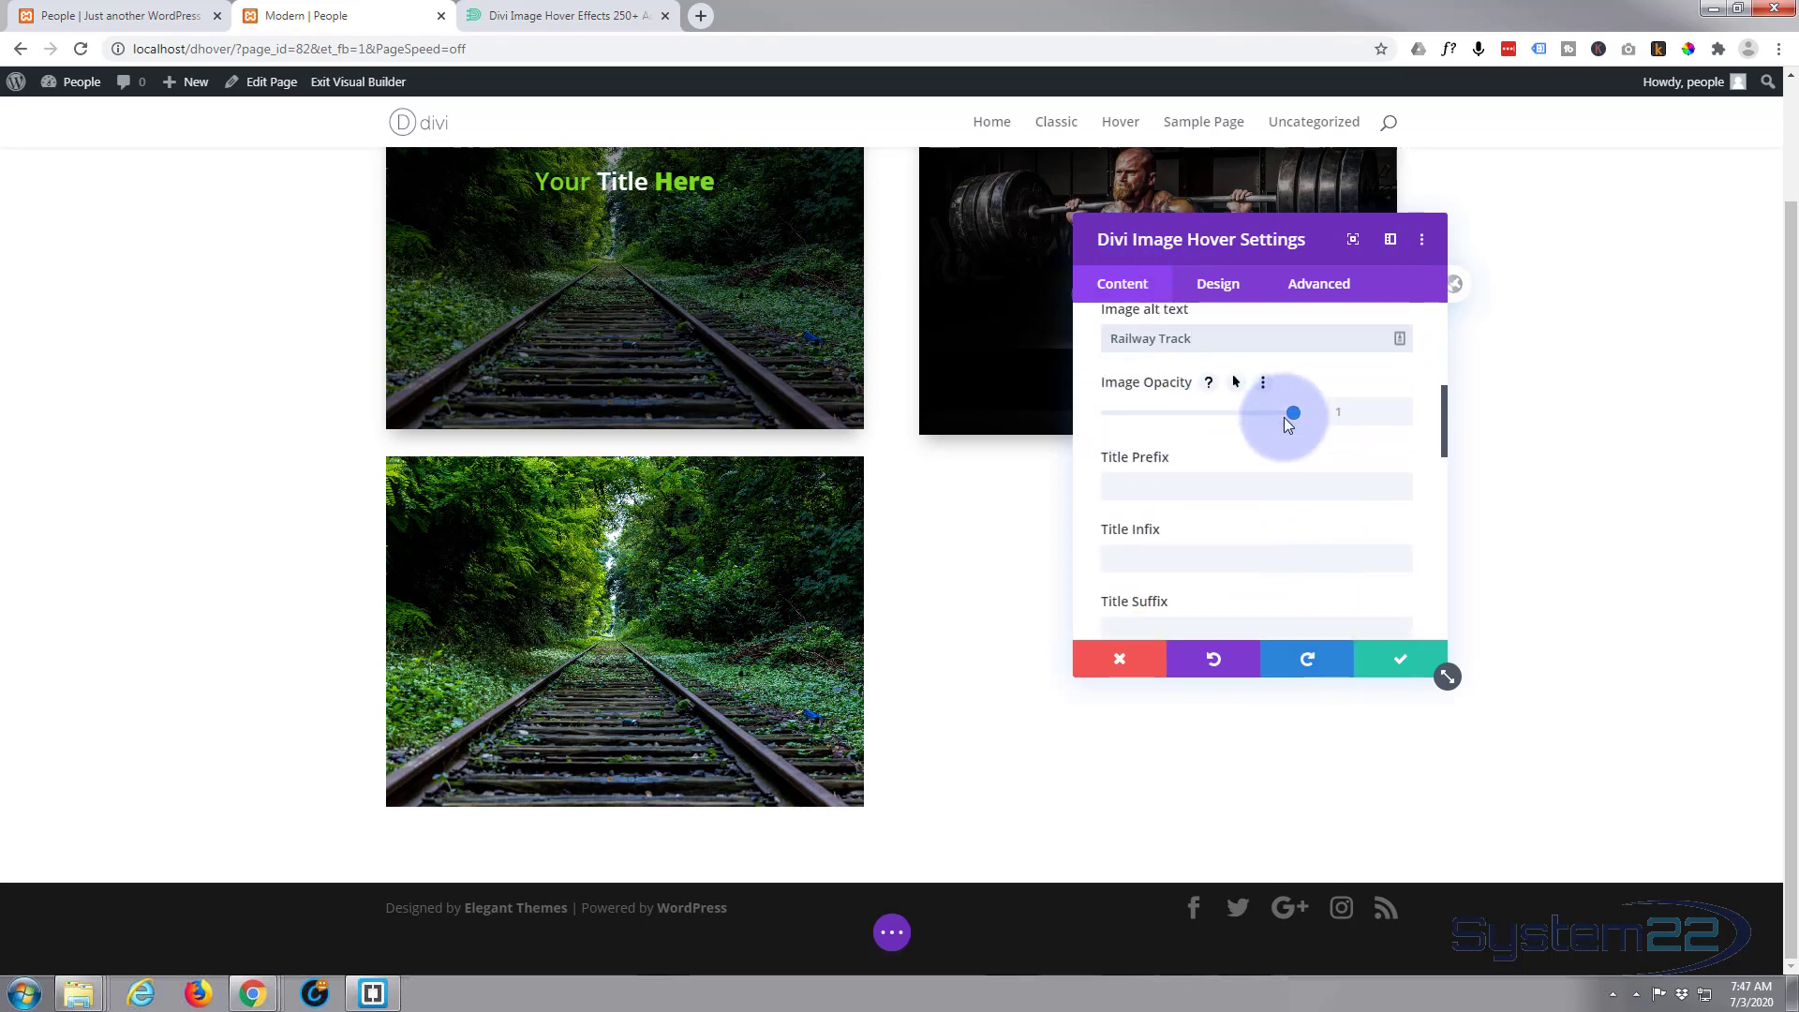
drag(1293, 417, 1181, 422)
drag(1291, 429, 1318, 429)
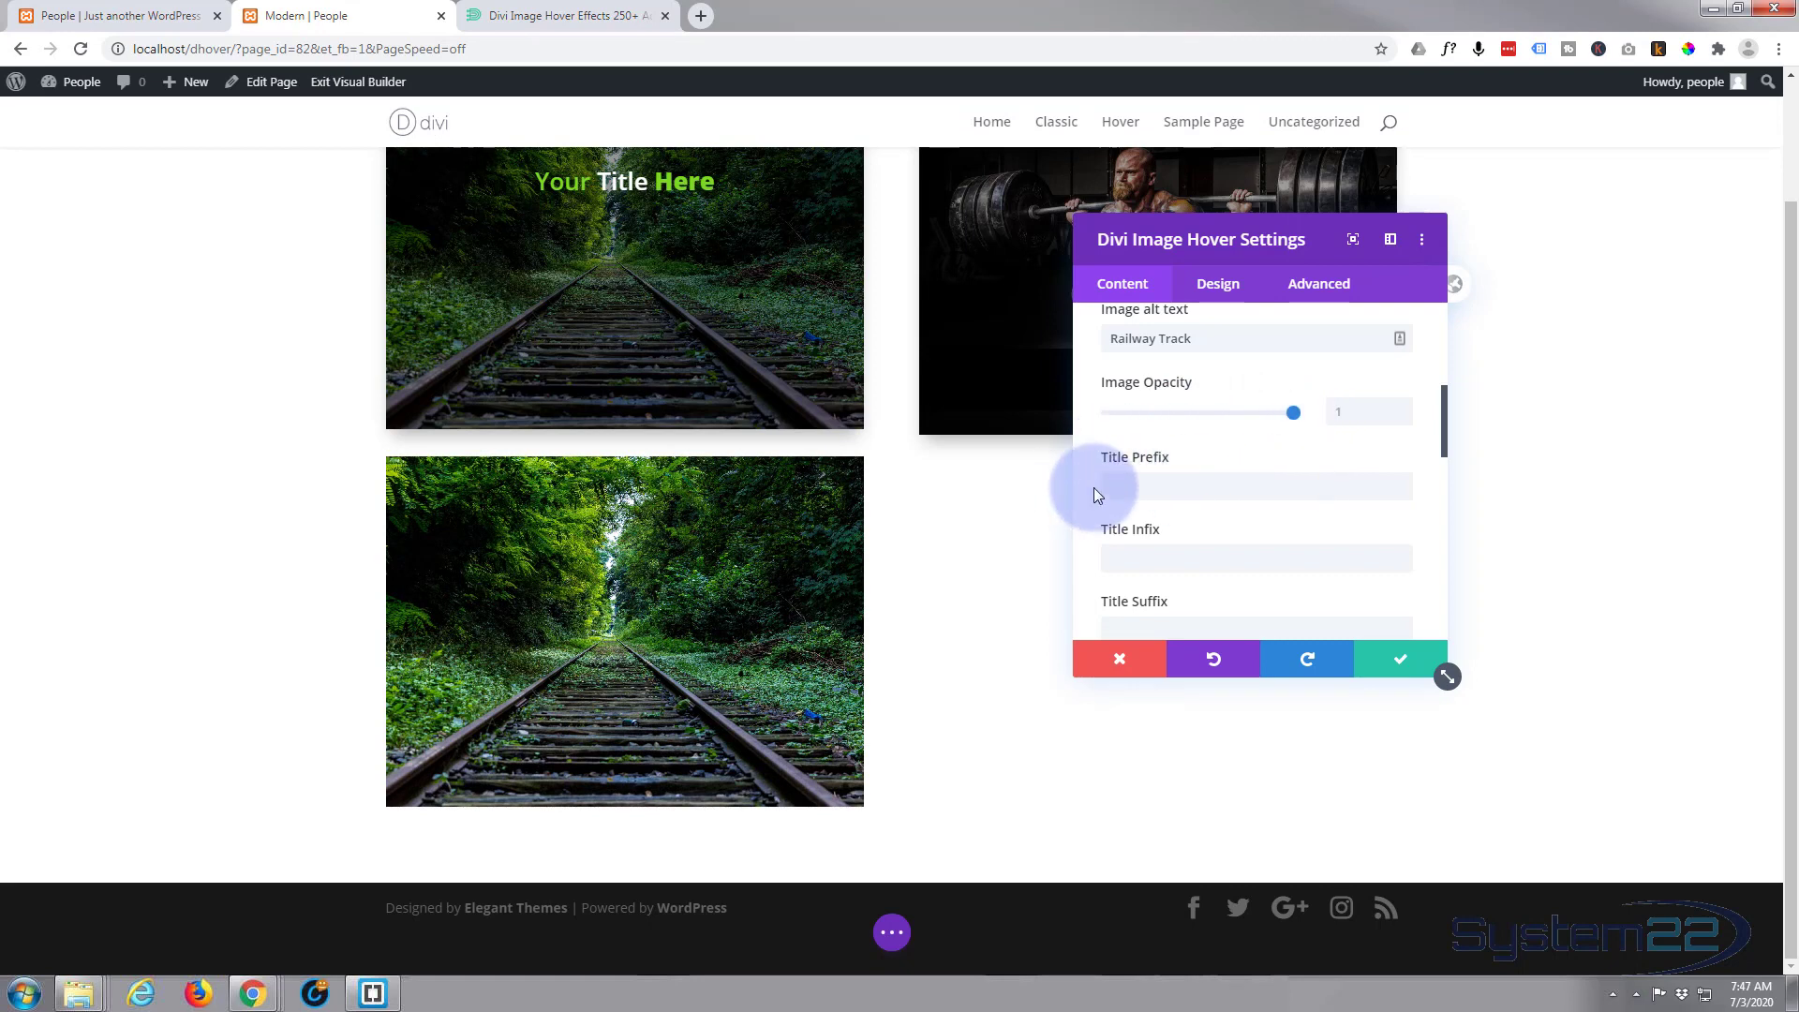
- Enter "Your" as the title prefix, "Title" as the title infix and "Here" as the title suffix
click(1162, 487)
text(Your)
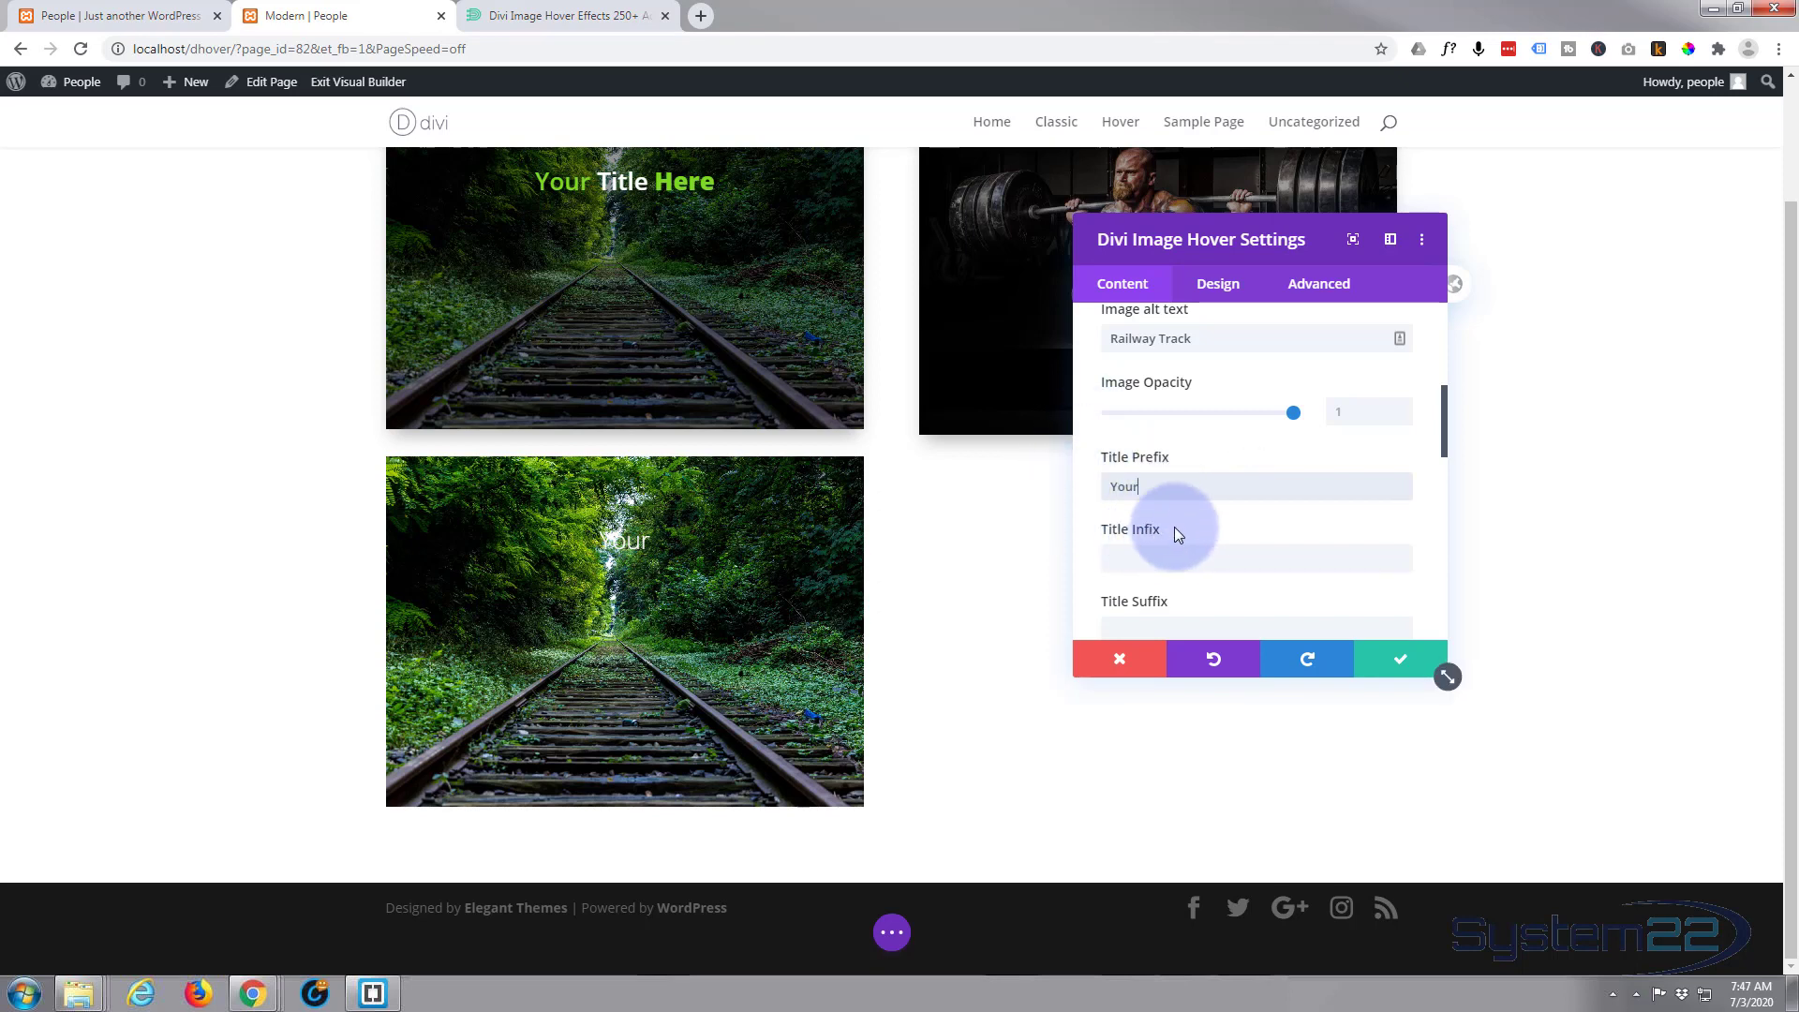
click(1162, 555)
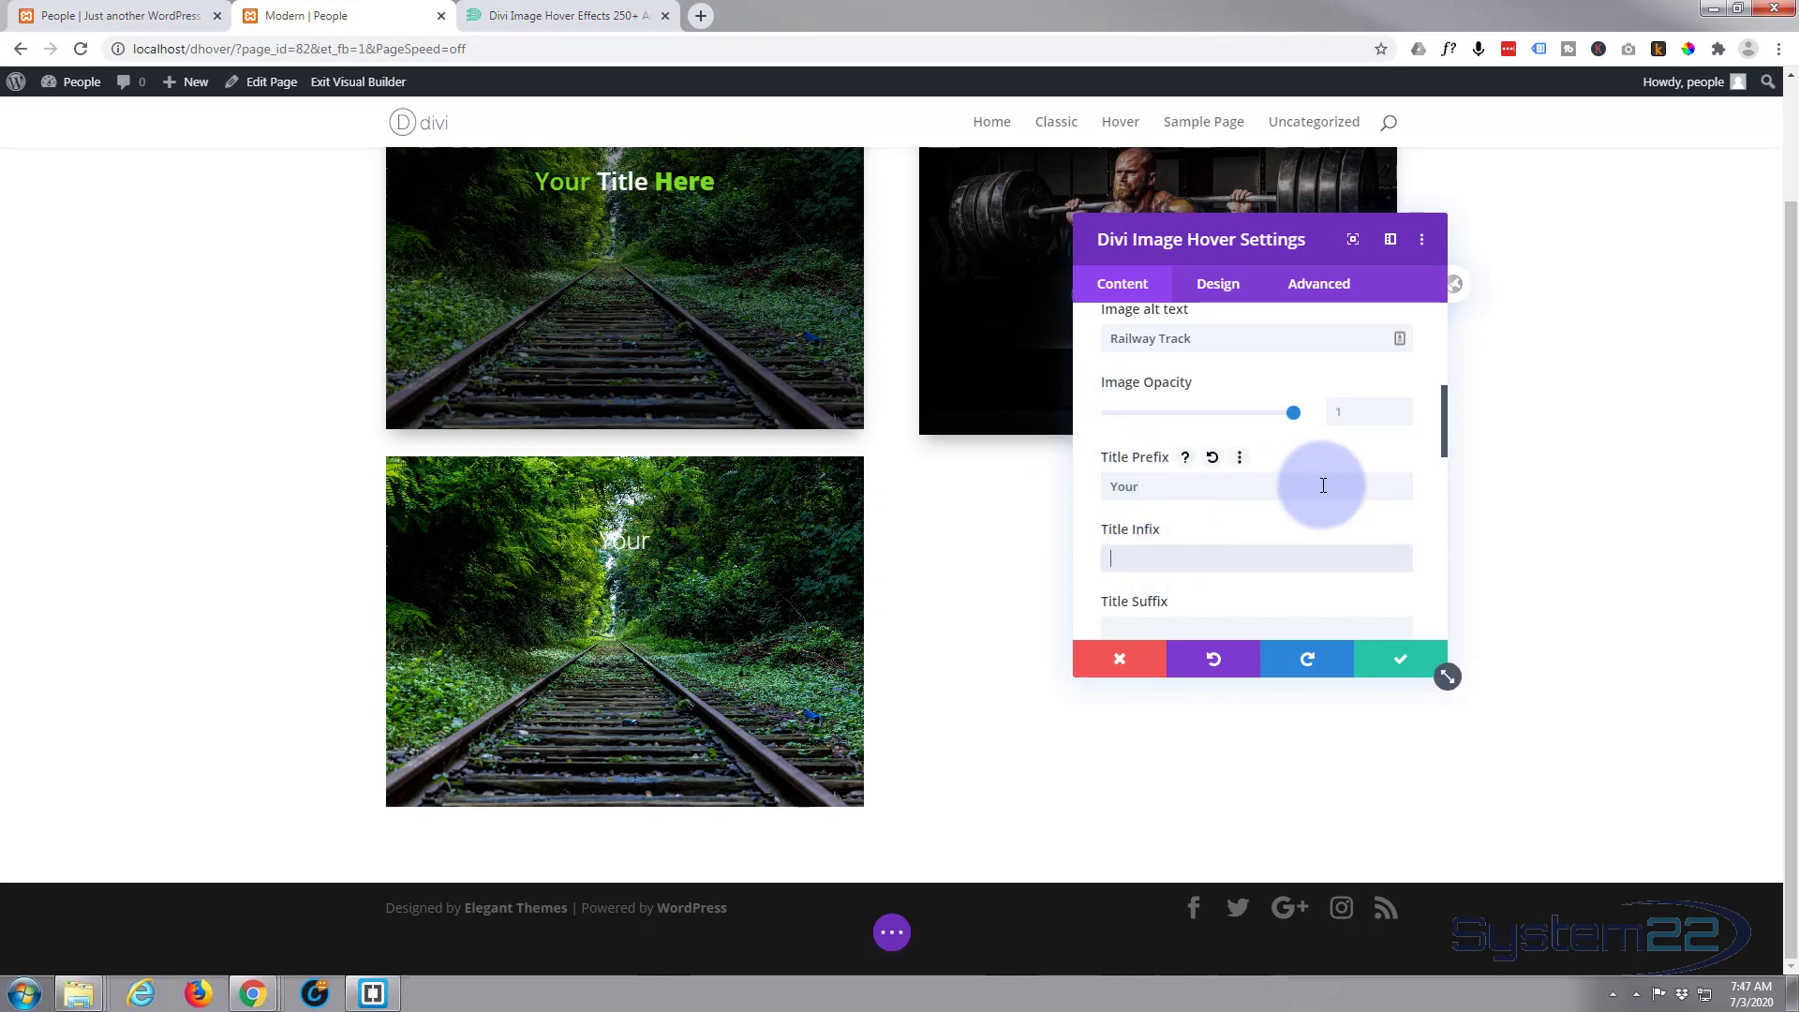
text(Title)
scroll(1241, 464, down, 1)
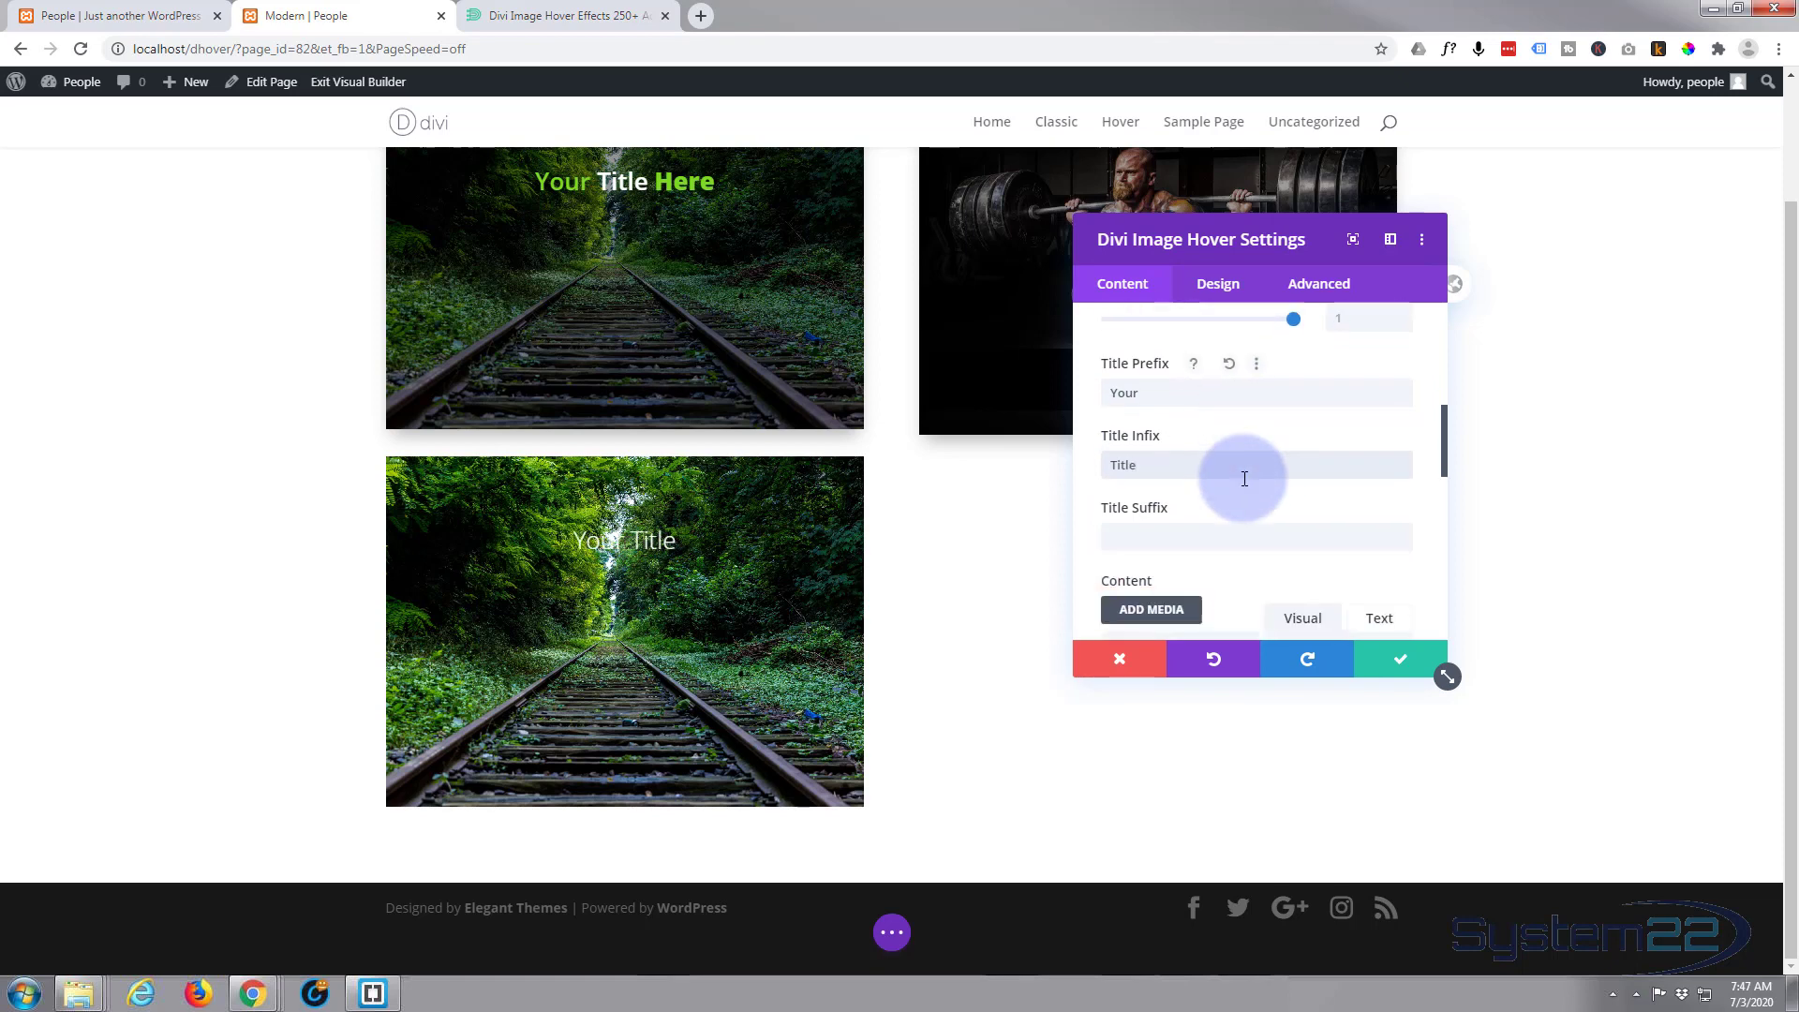
click(1162, 532)
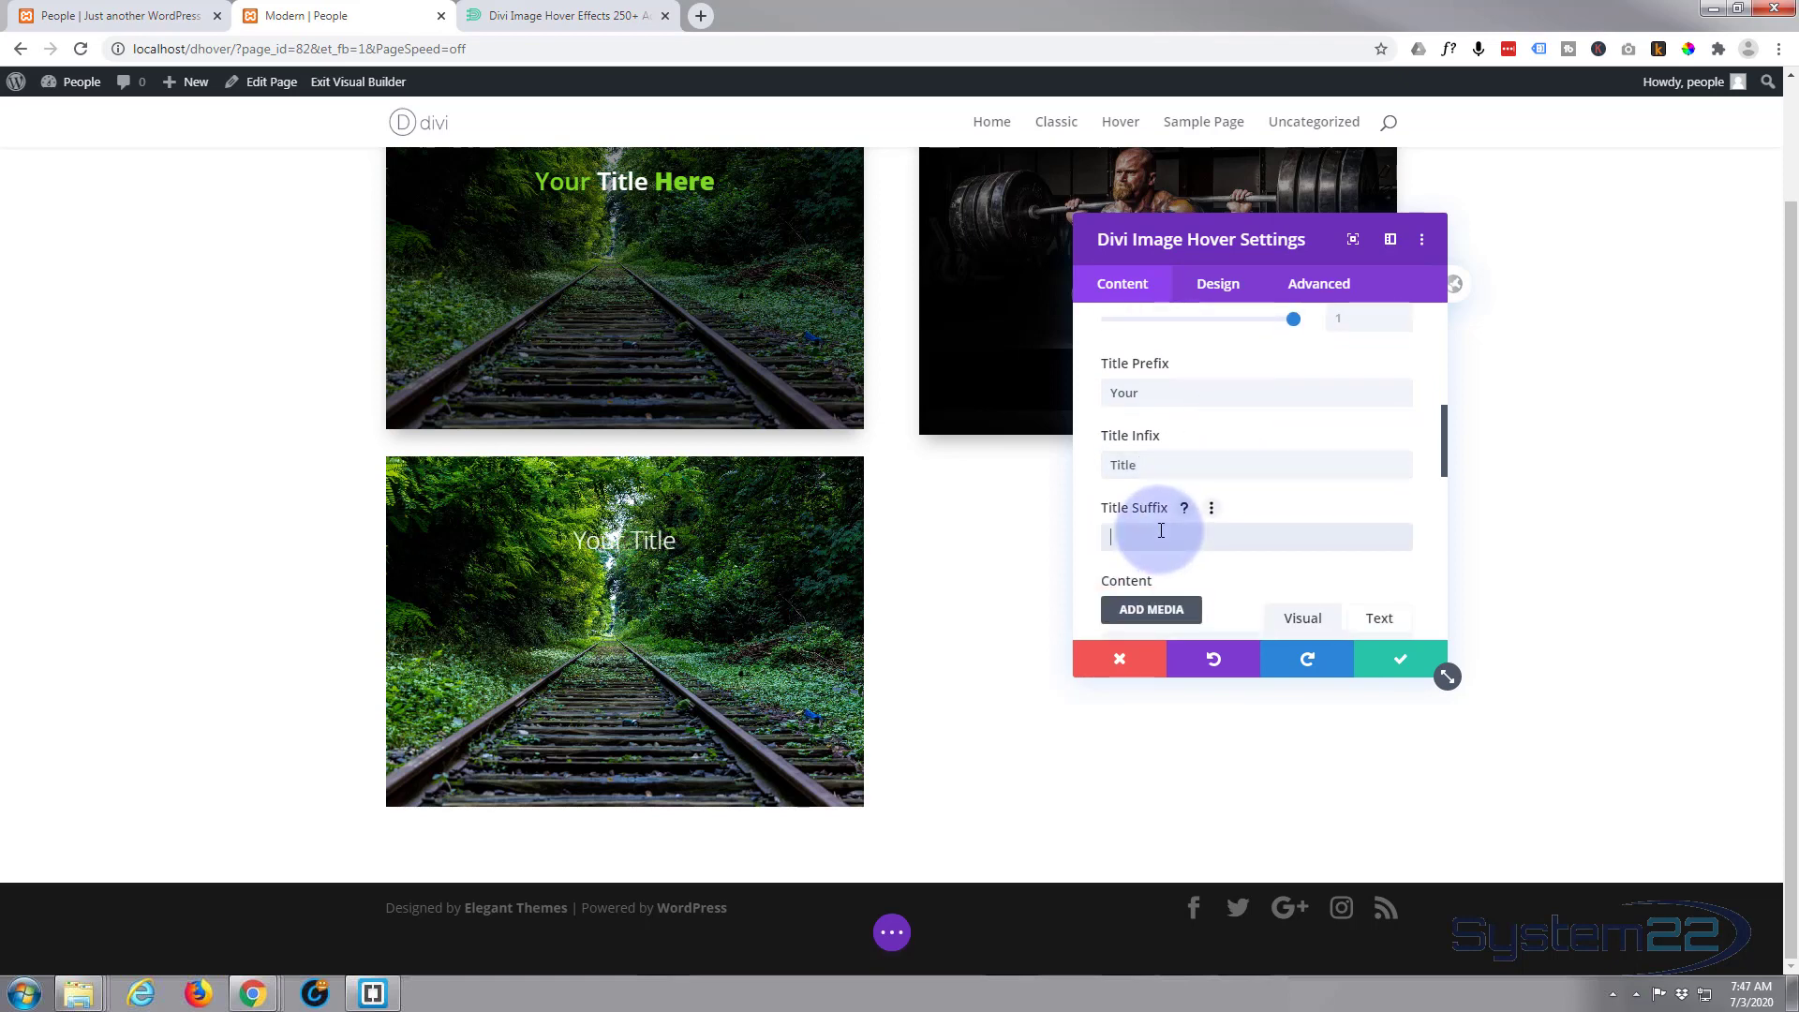
text(Here)
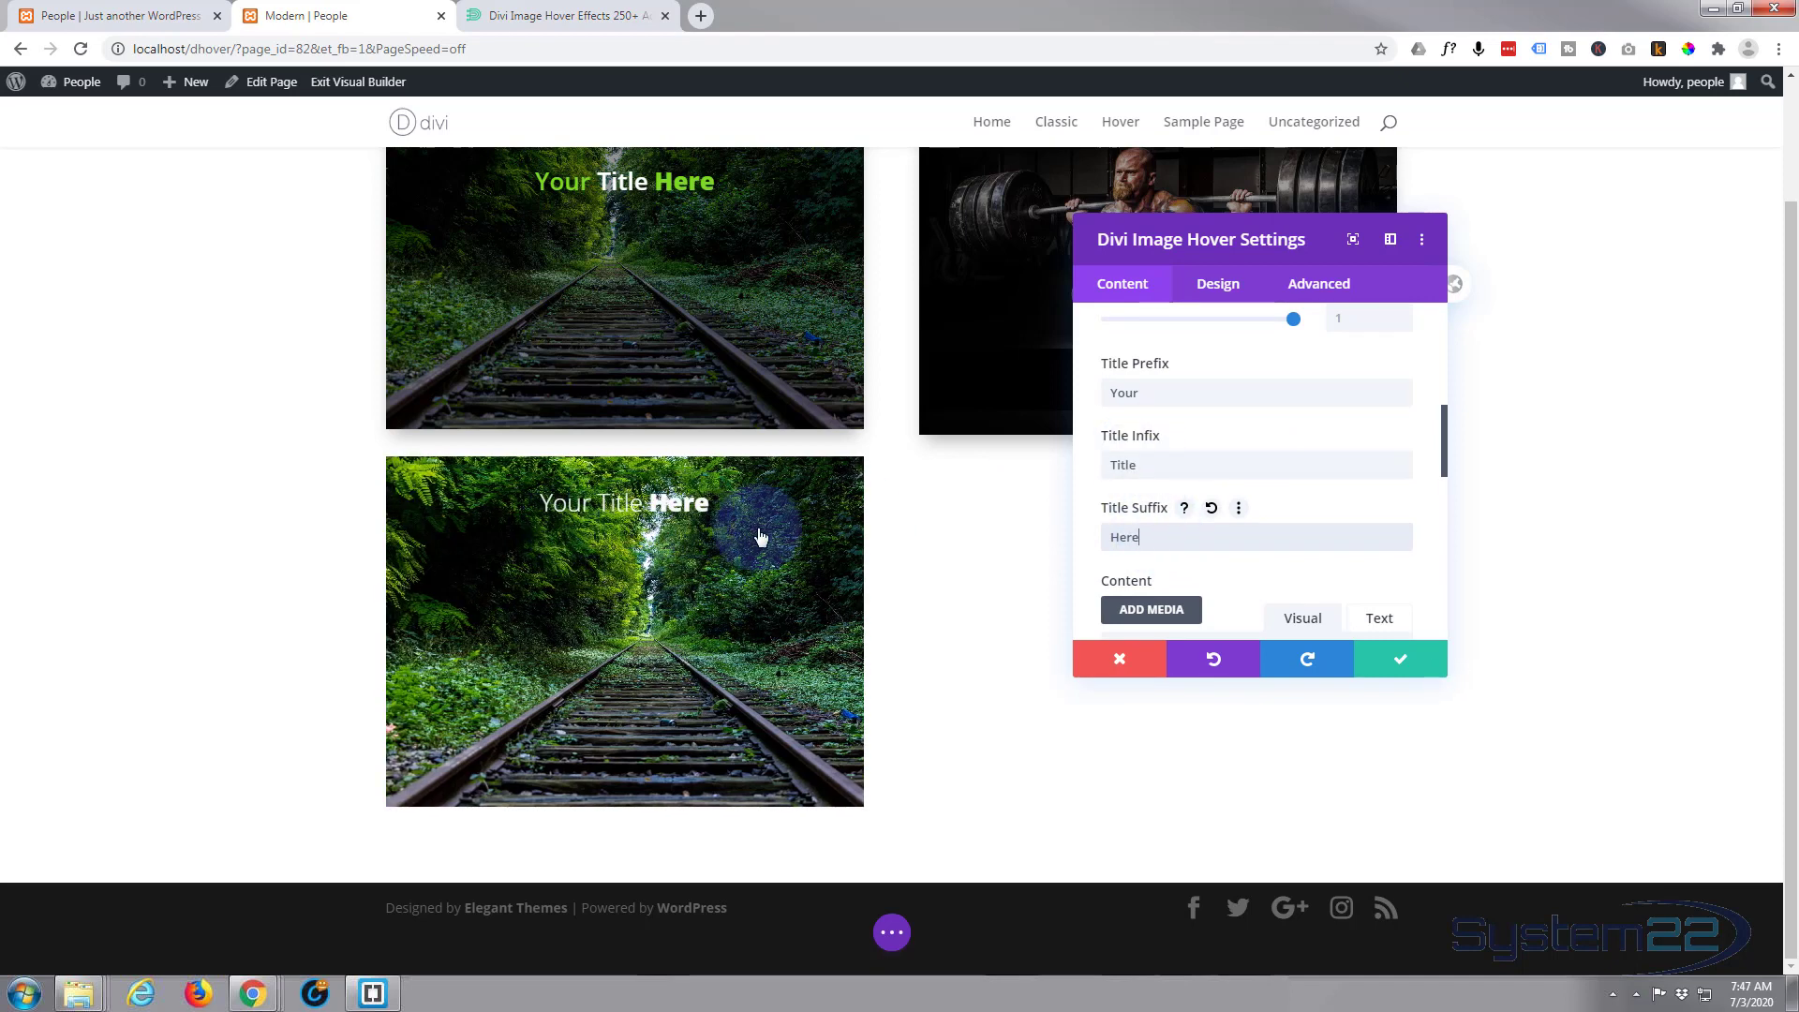
click(1217, 559)
click(1240, 532)
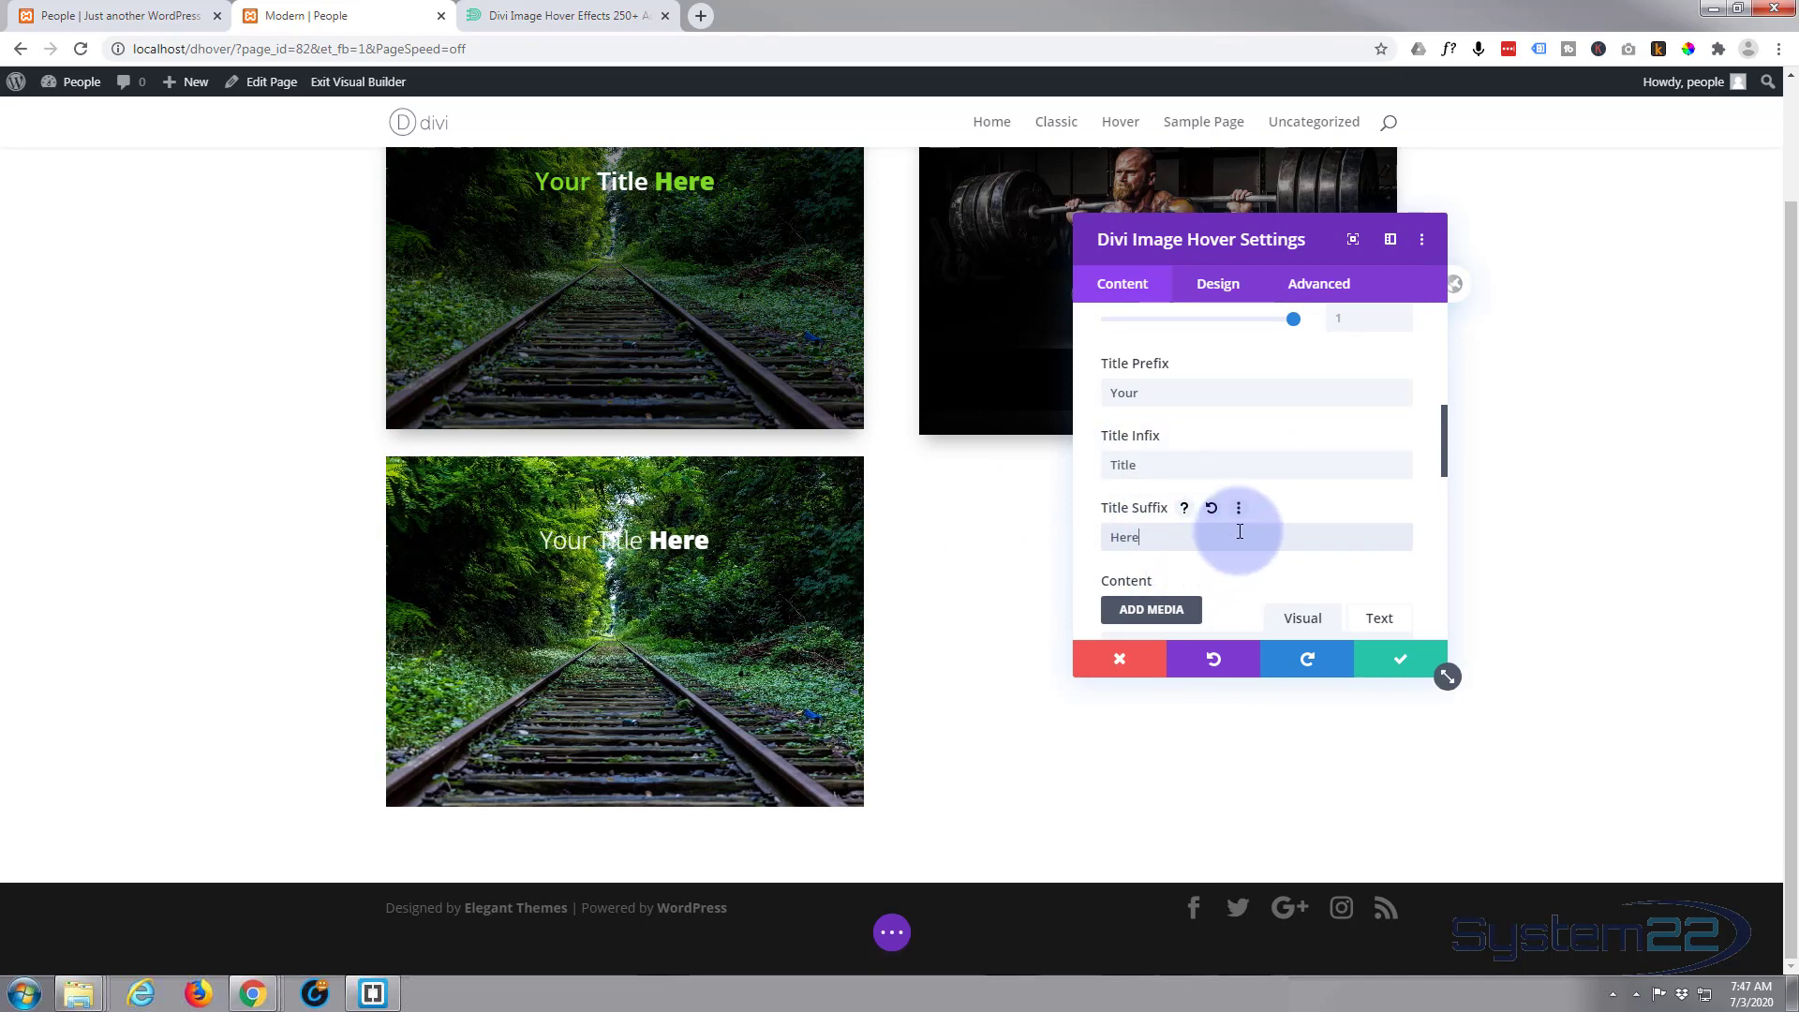
- Add the placeholder paragraph beginning "Proin eu ipsum gravida, pretium purus molestie" as the module's content and preview it on the image
scroll(1240, 531, down, 3)
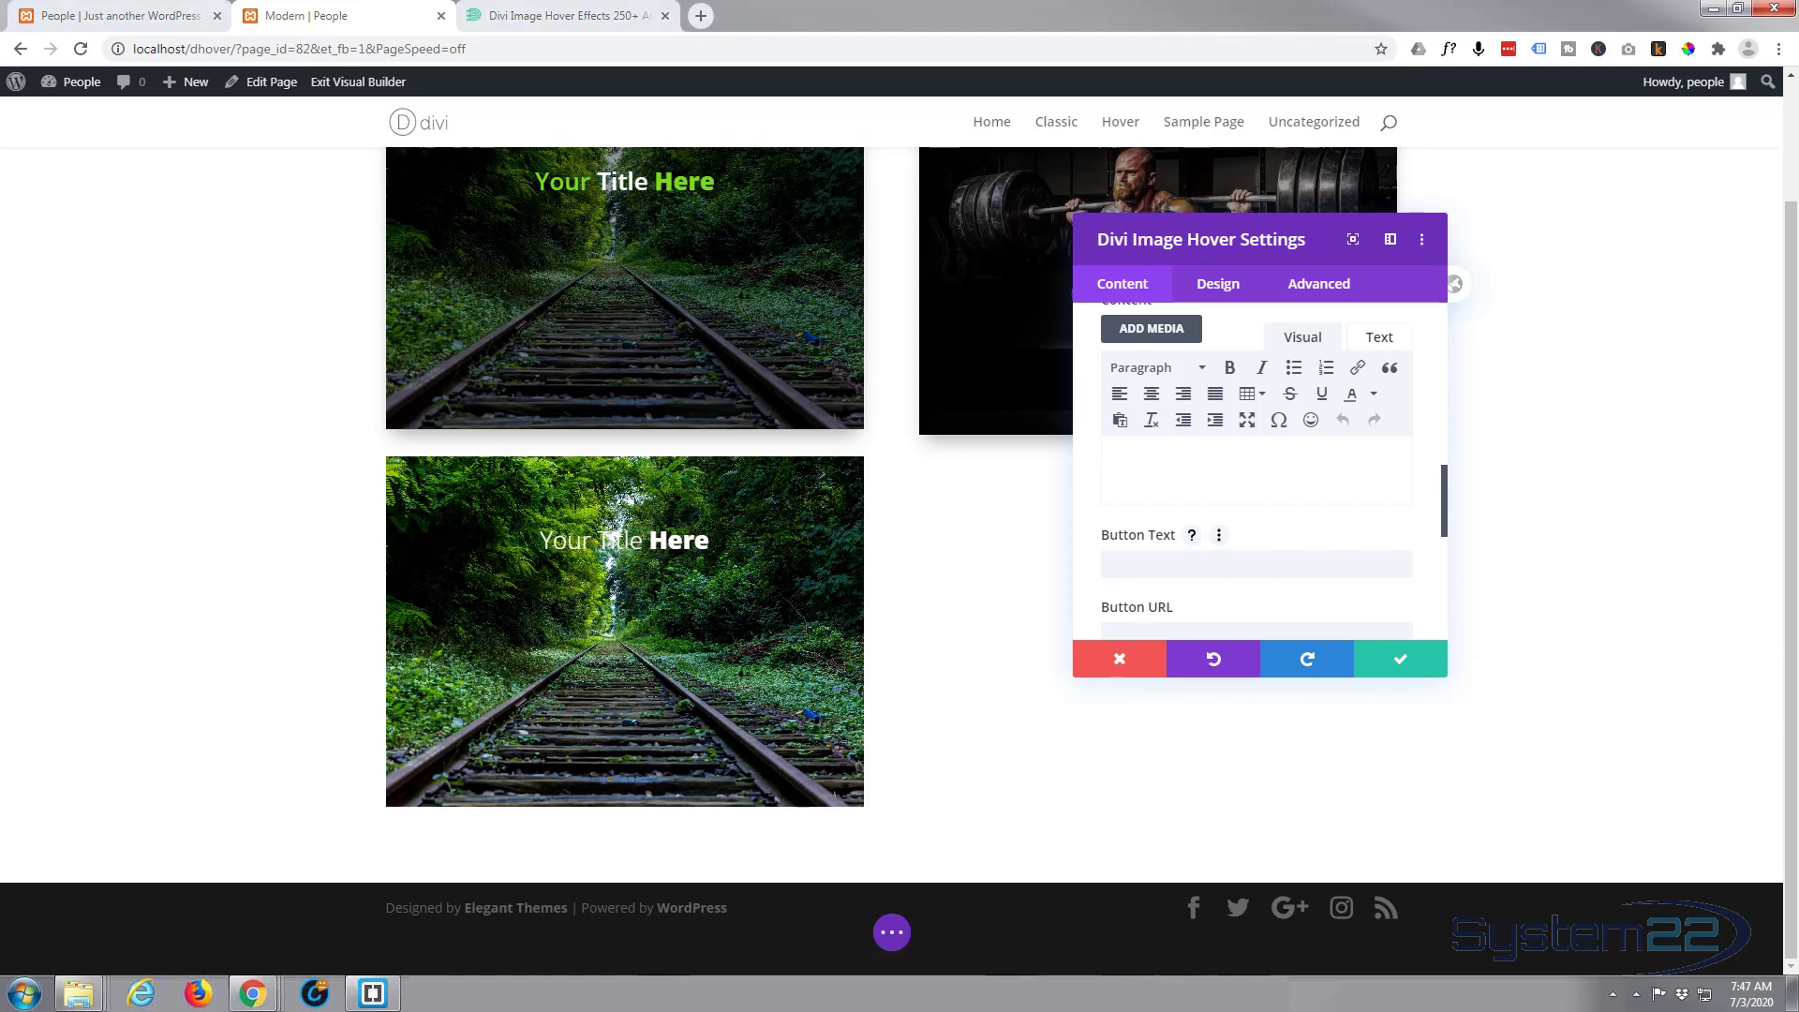
click(1142, 461)
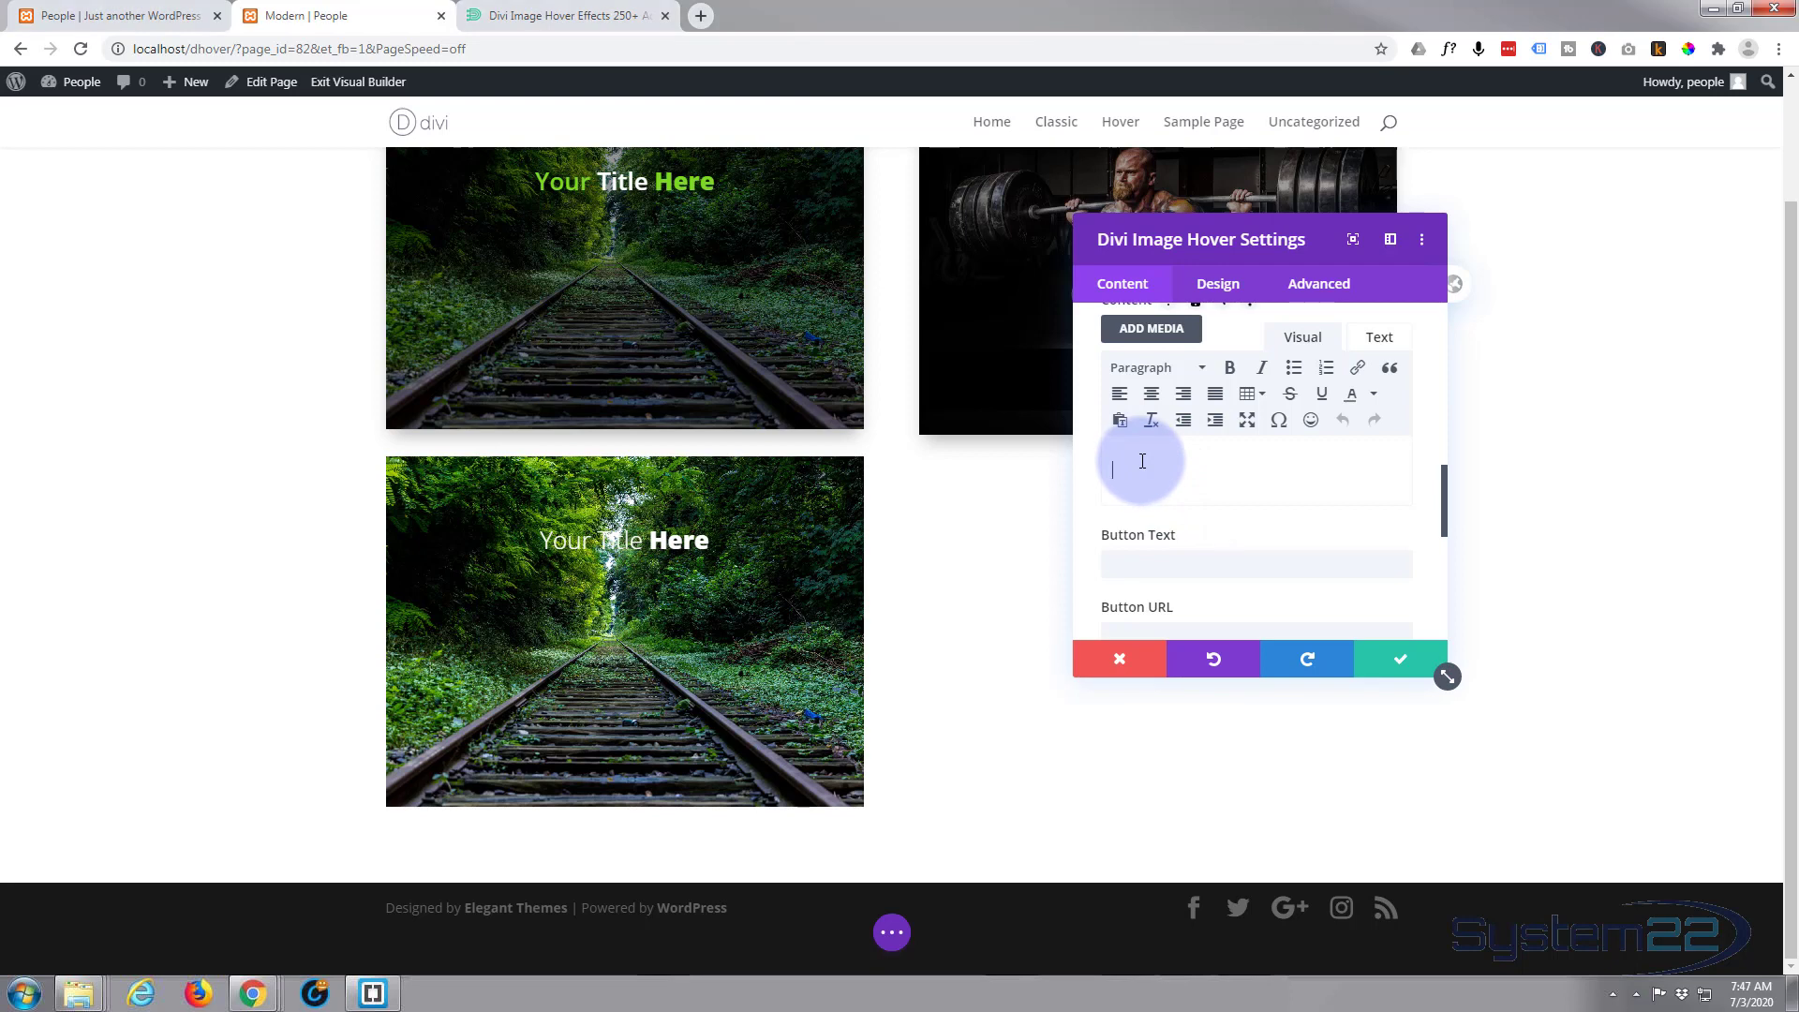
text(Proin eu ipsum gravida, pretium purus molestie, cursus odio. Aliquam scelerisque vulputate fringilla. Aliquam sollicitudin ante nec placerat fermentum. Praesent non varius elit, ac tempus augue. Donec pharetra elit in nunc pulvinar, id luctus quam tristique.)
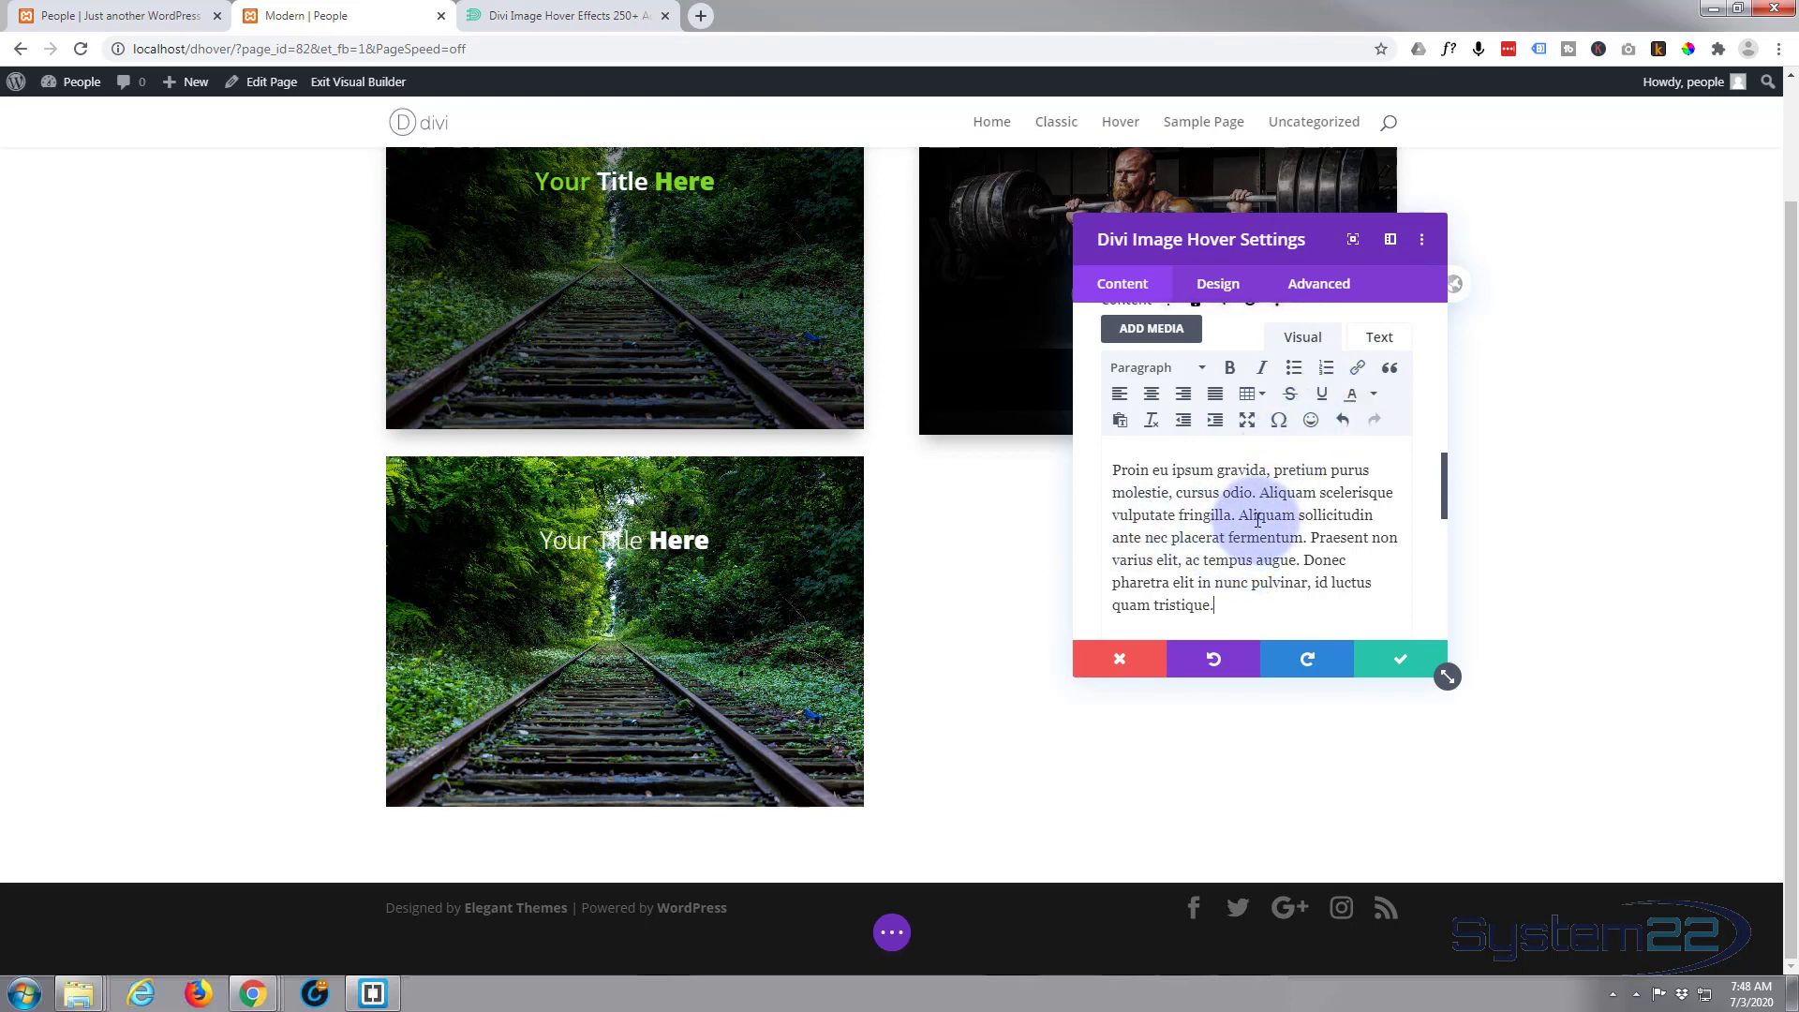
mouse_move(572, 576)
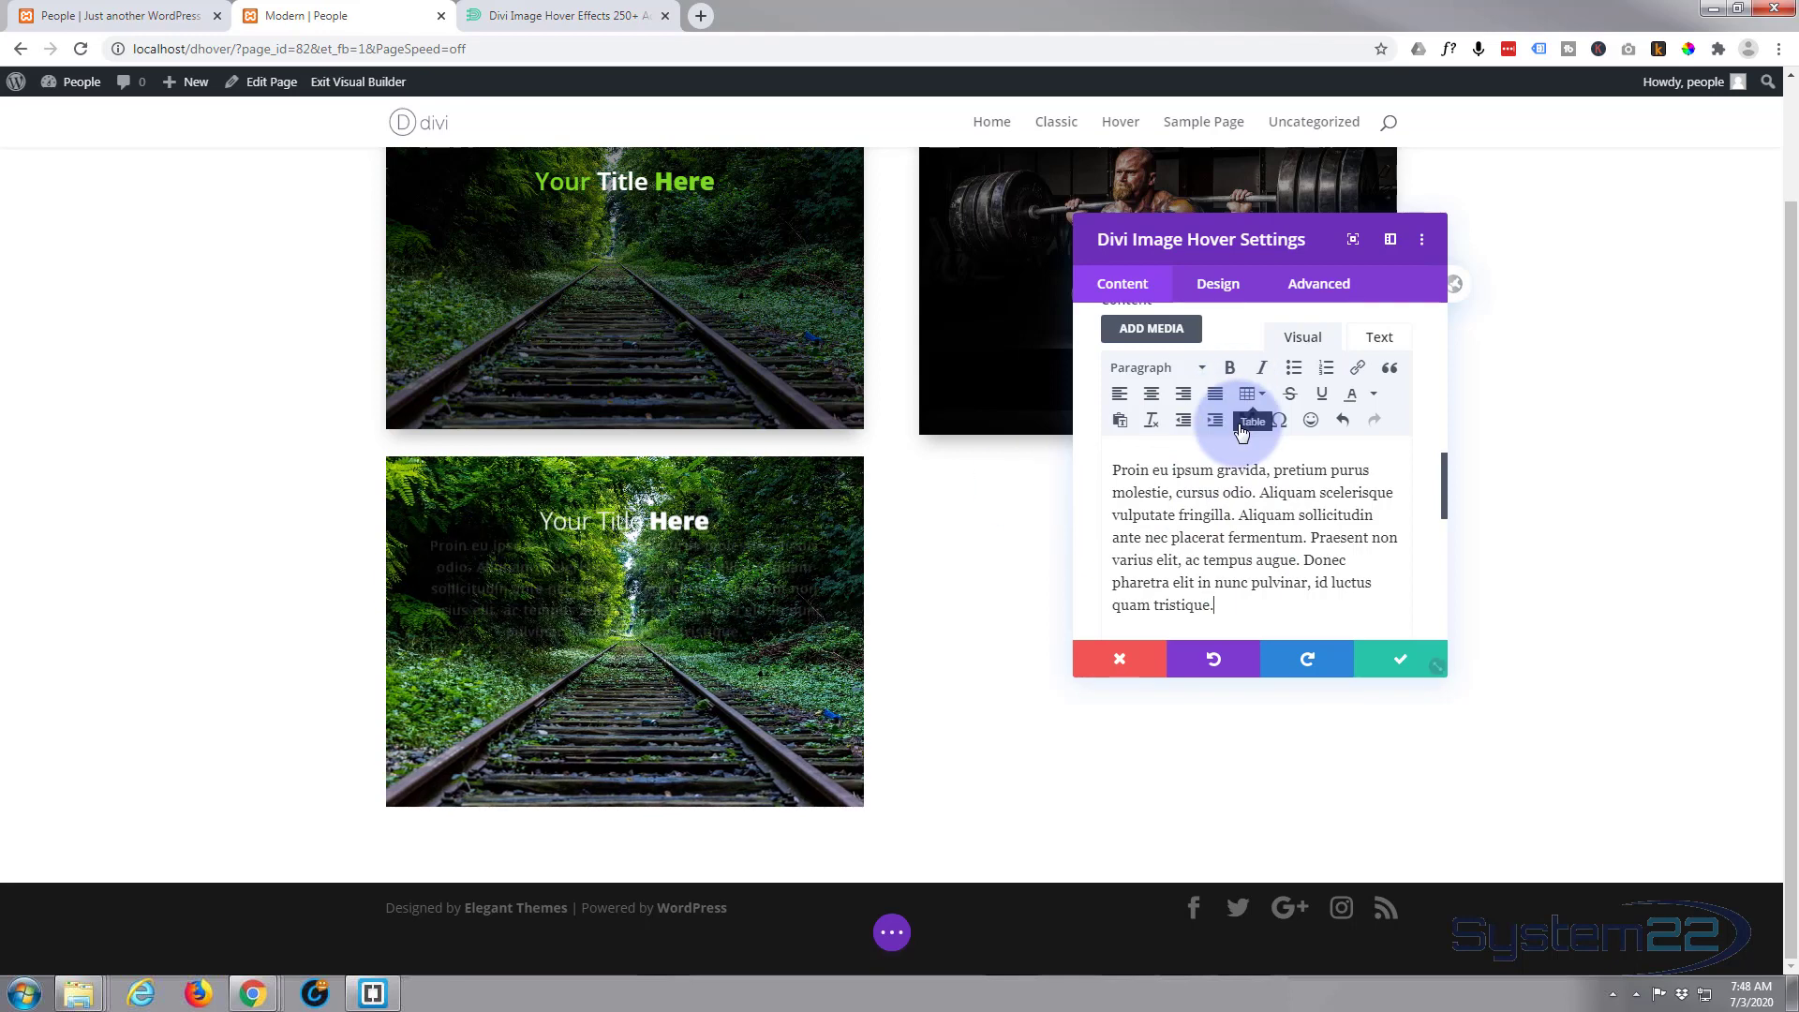
- Set the button text to "Learn More" and its URL to #, keeping the link opening in the same window
scroll(1232, 420, down, 5)
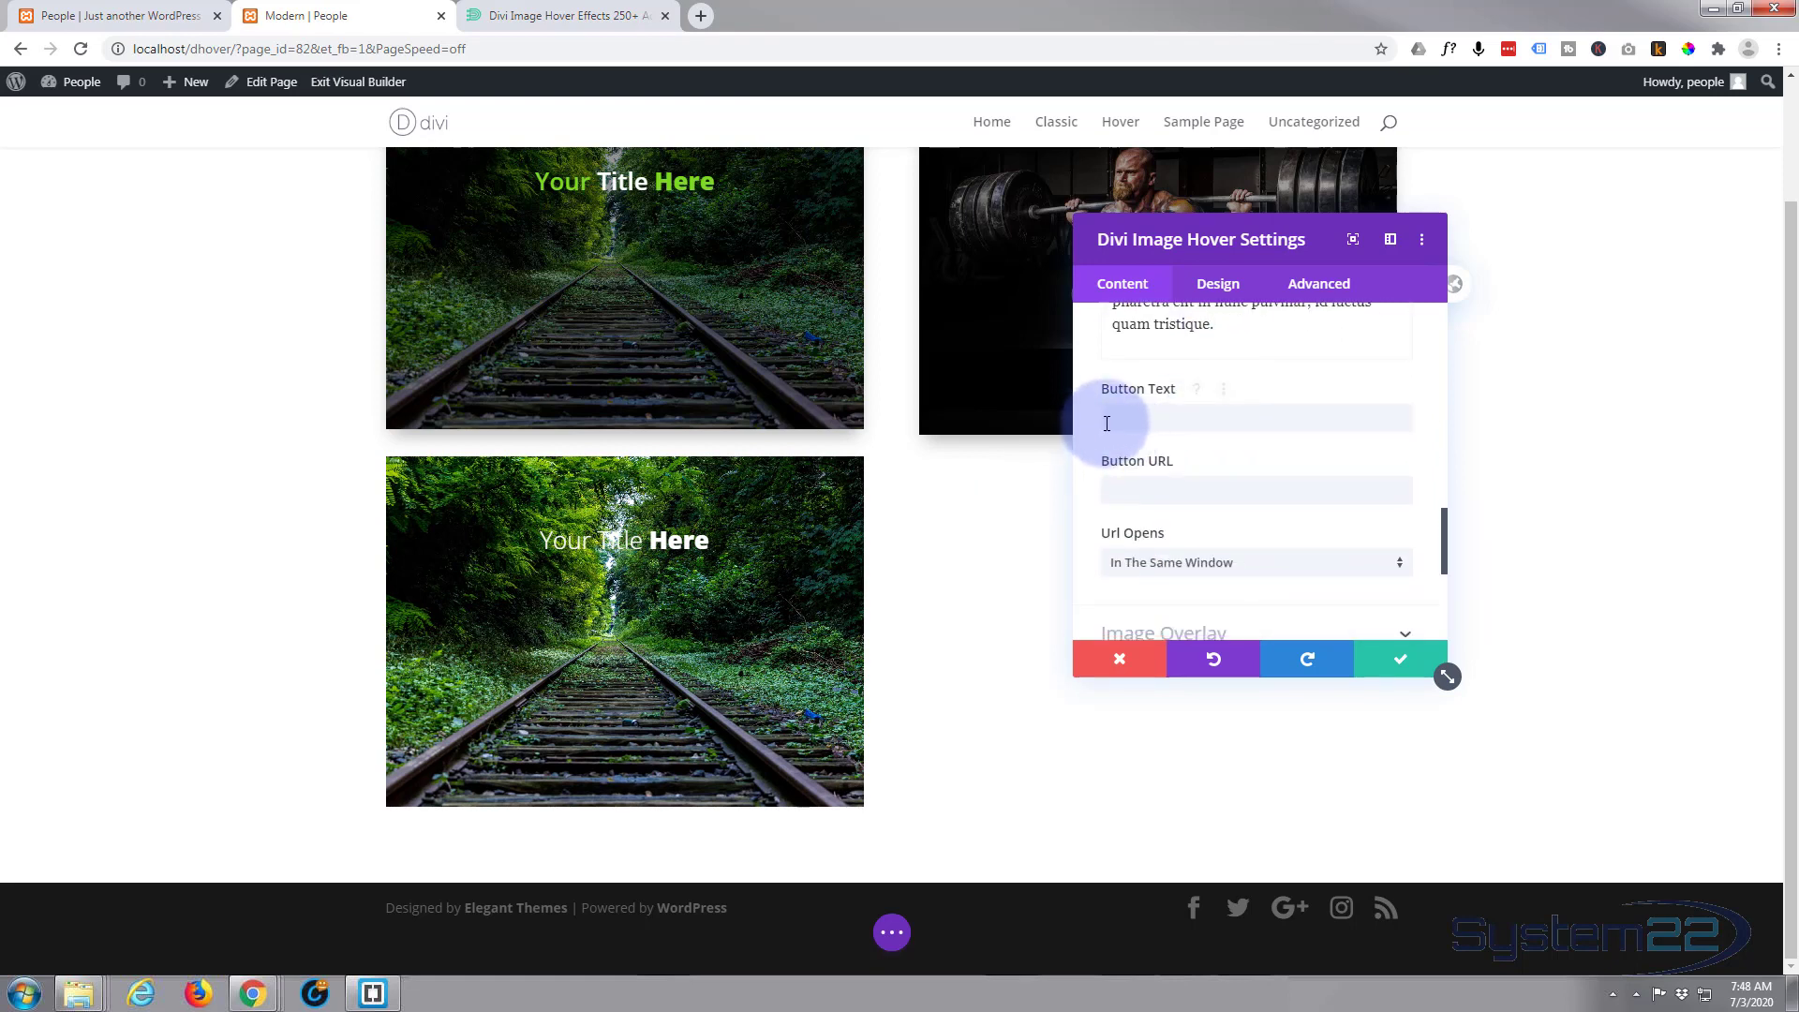
click(1132, 421)
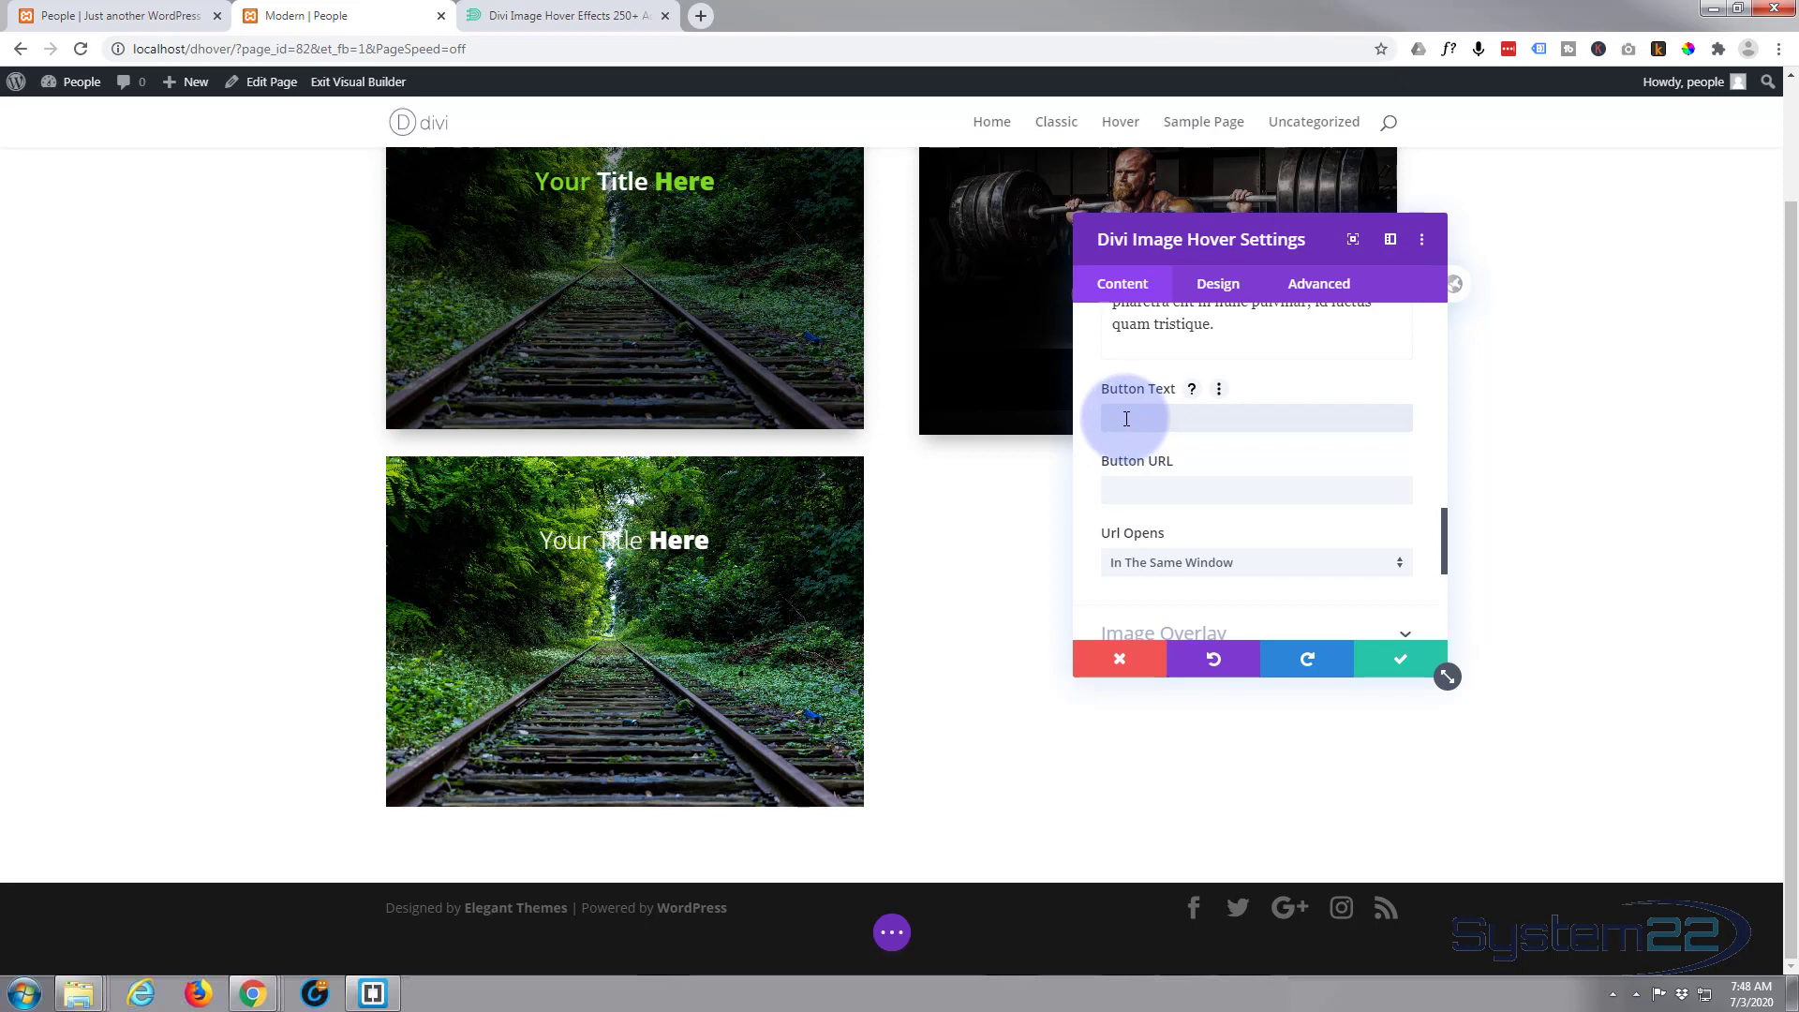
text(Learn More)
click(1117, 488)
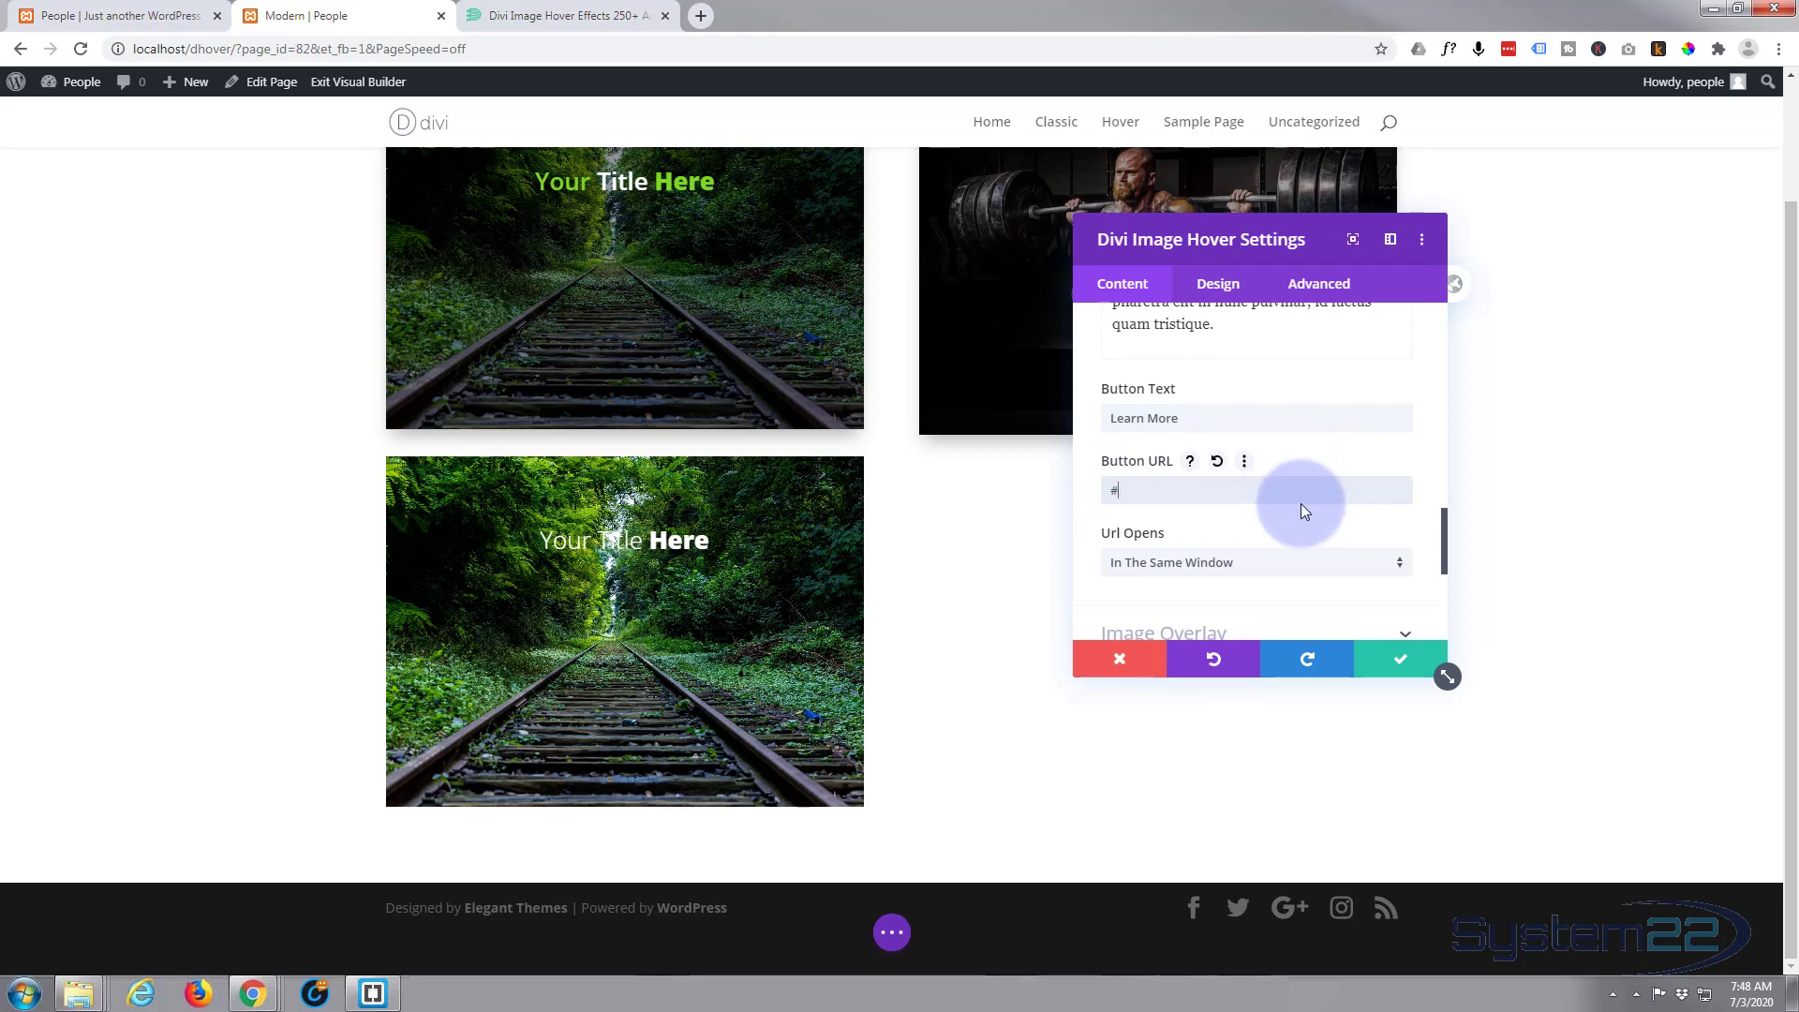
mouse_move(624, 614)
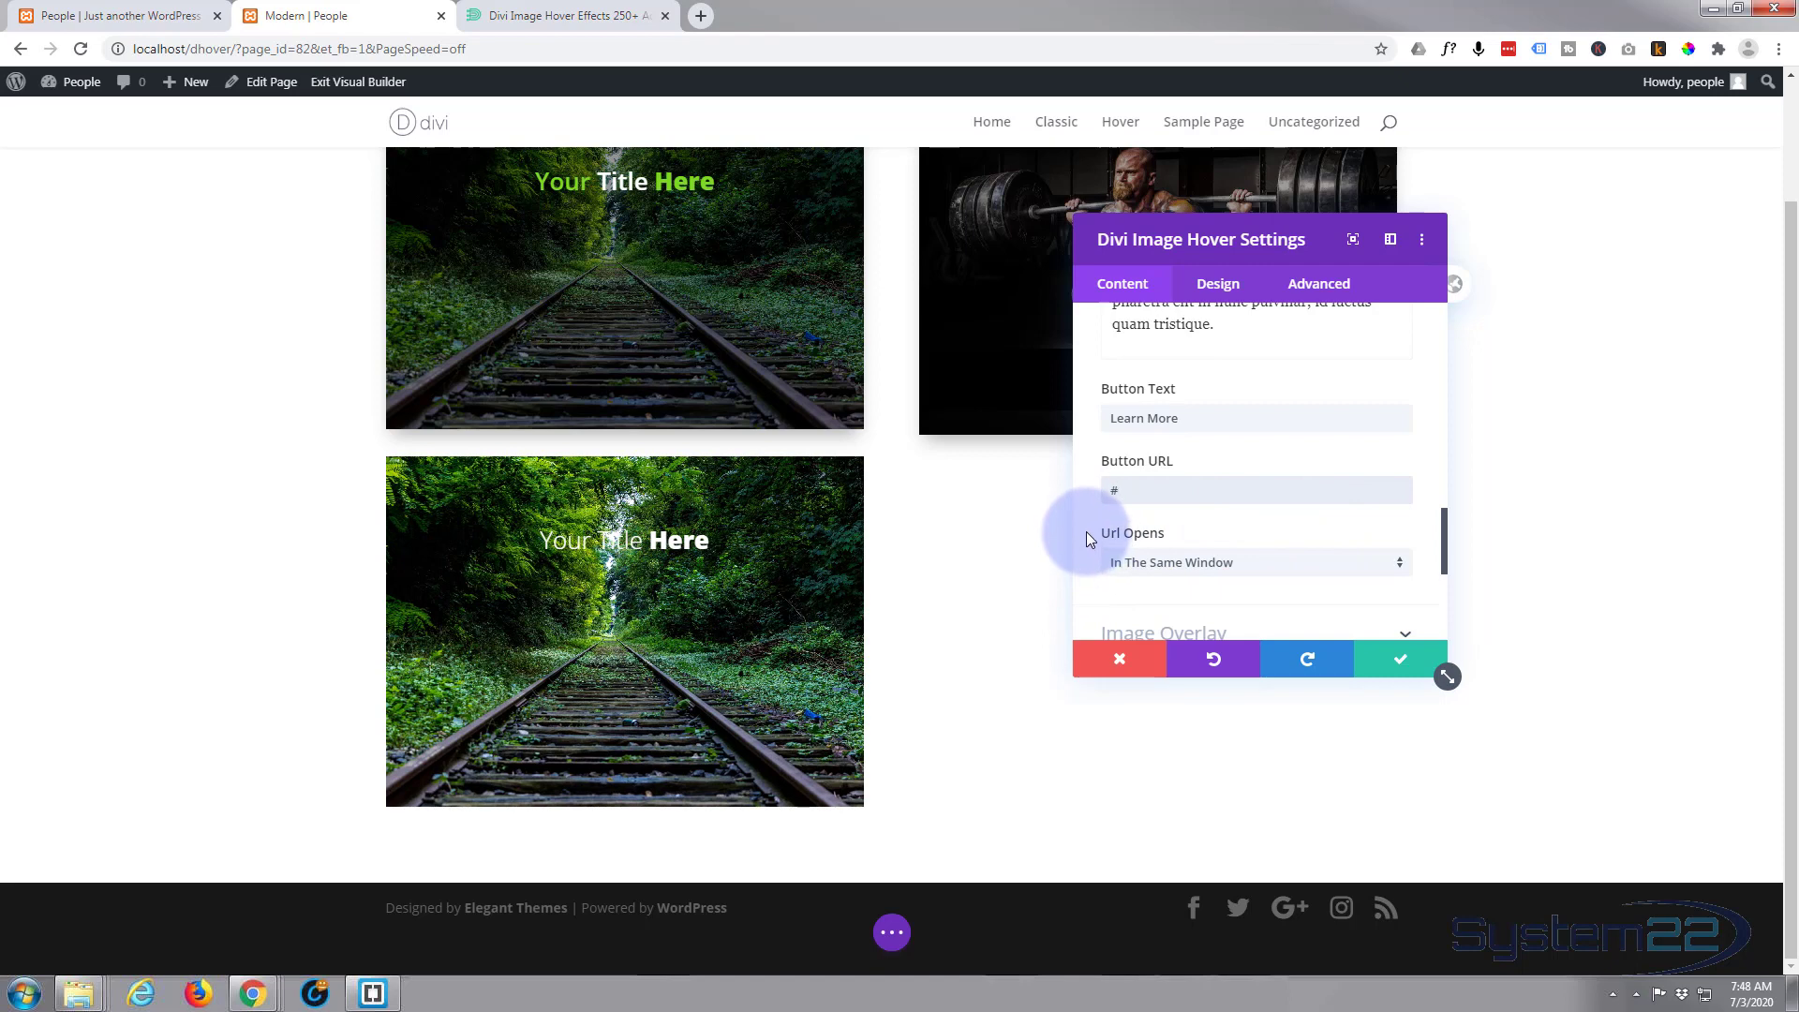
click(1263, 563)
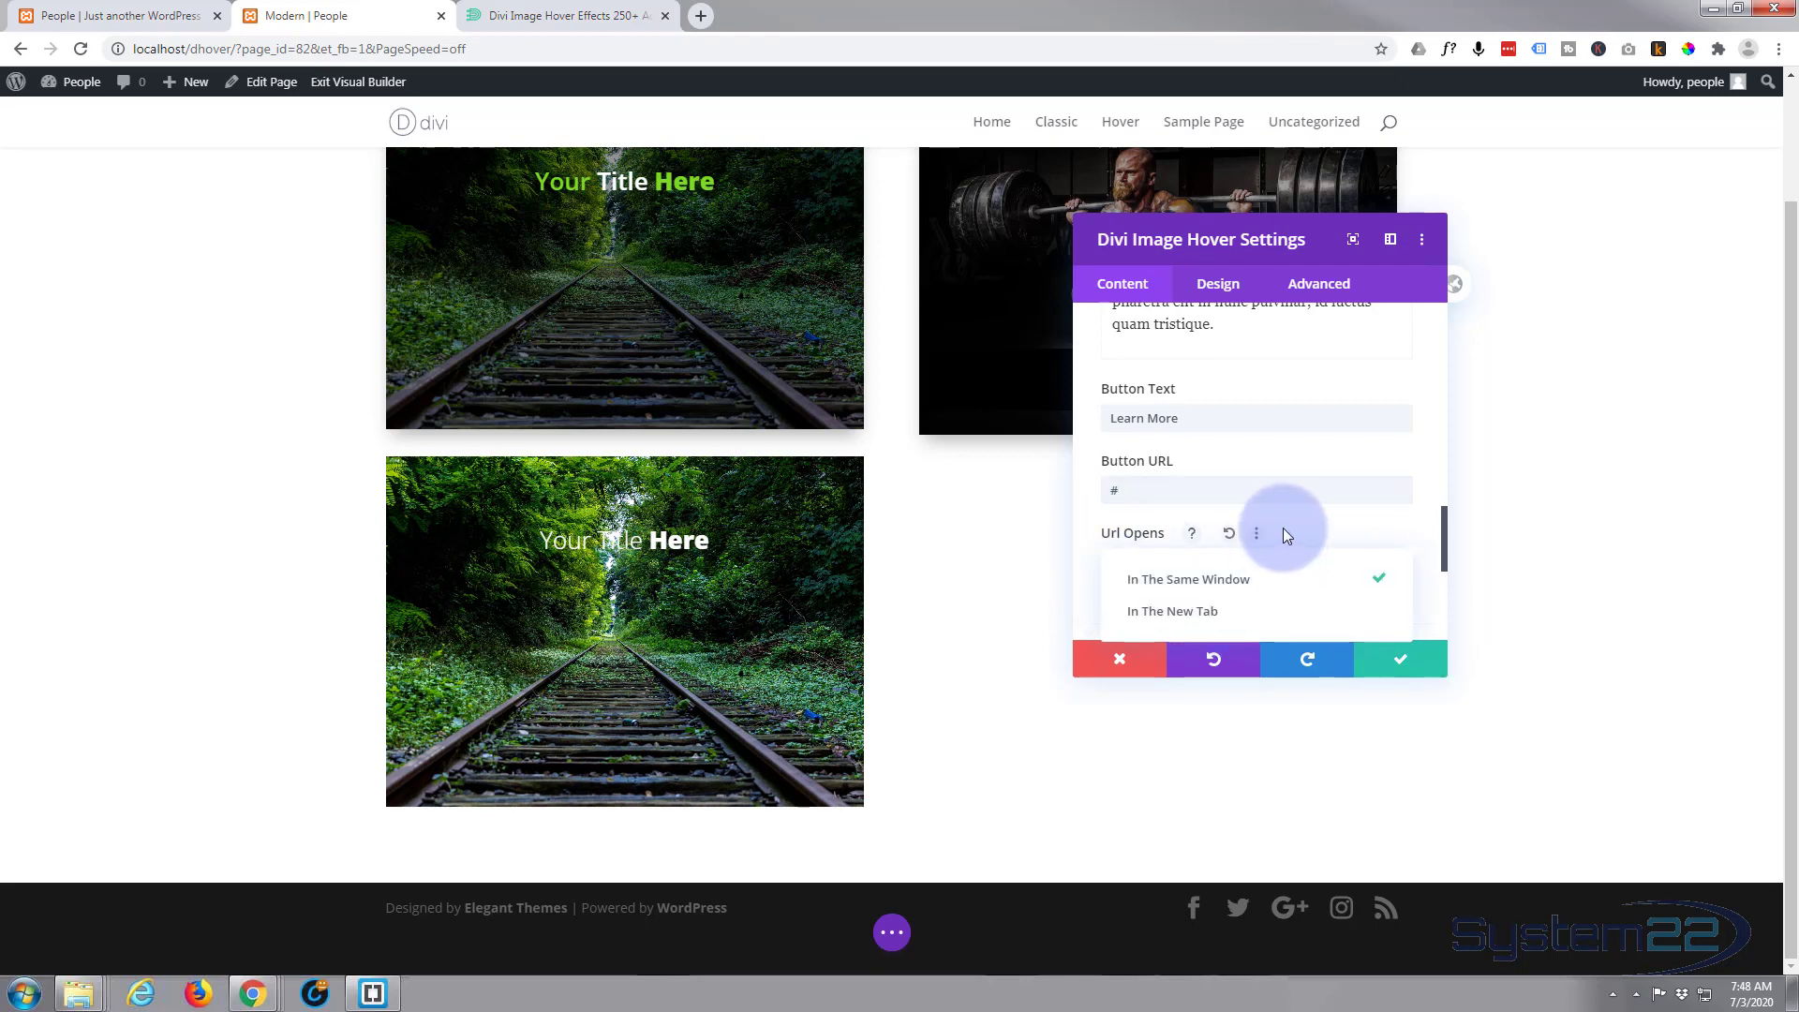
click(1284, 526)
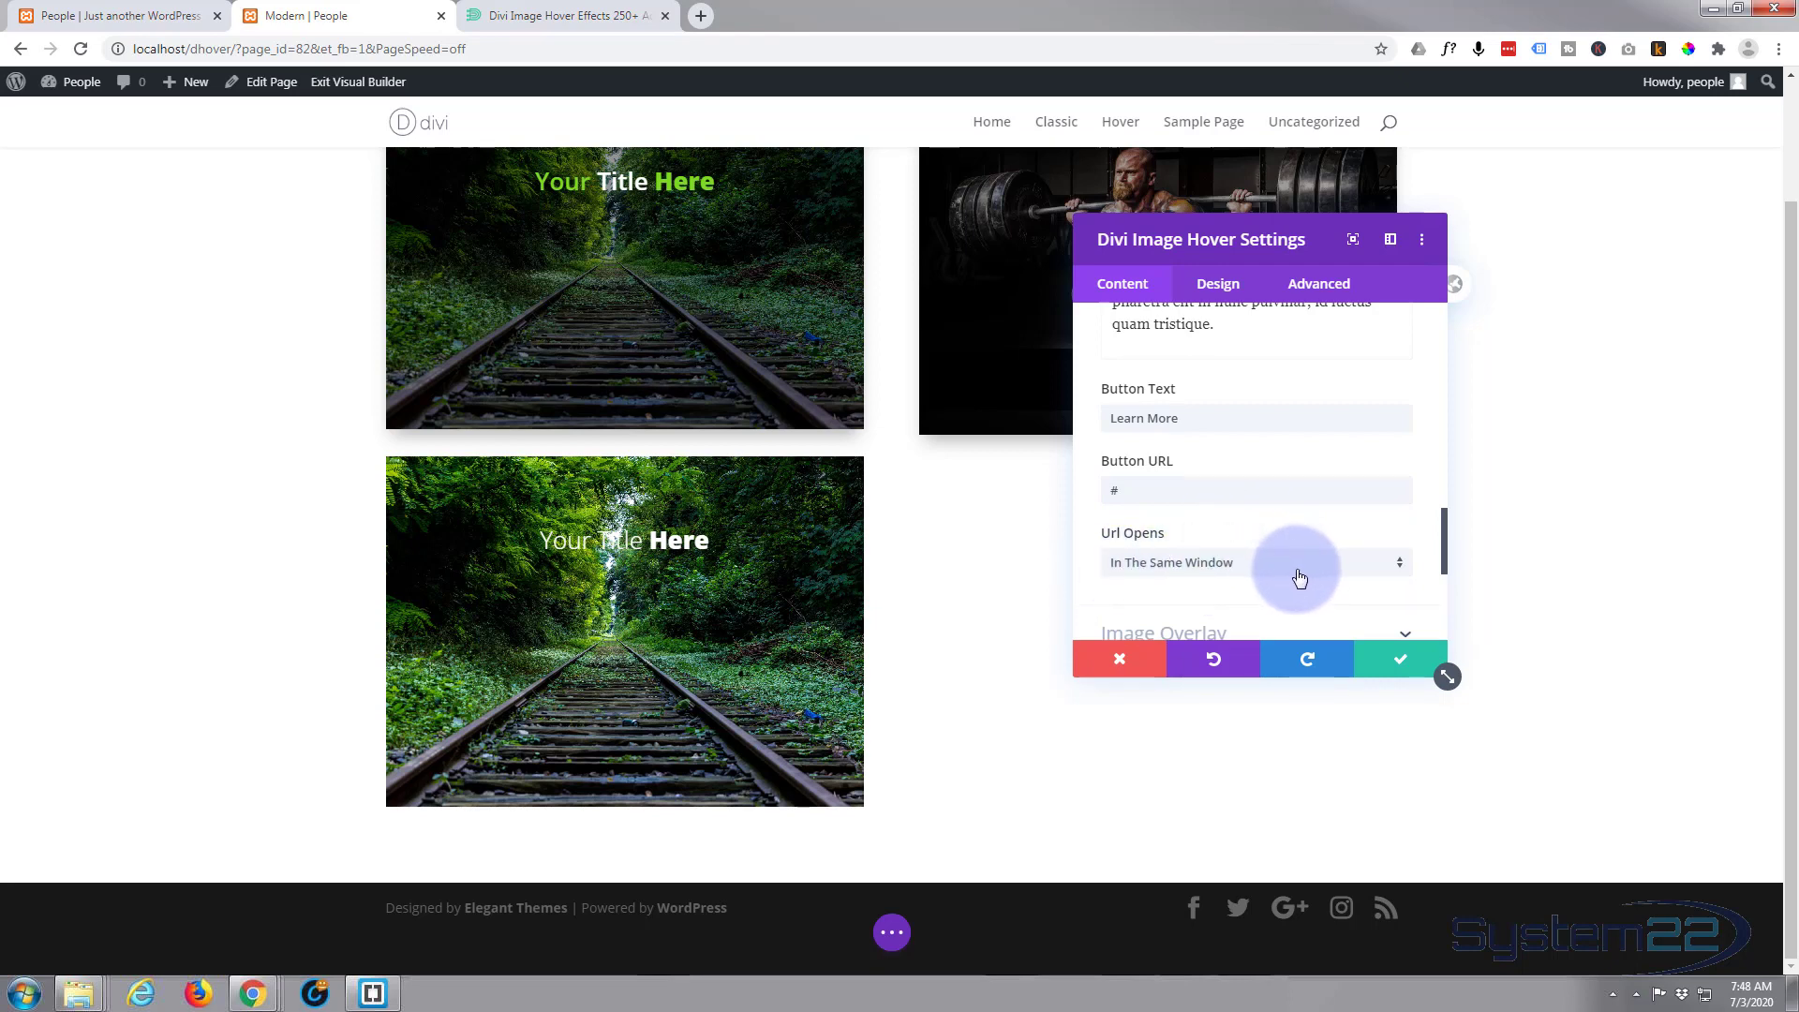
- Set the image overlay colour to semi-transparent black, rgba(0,0,0,0.41)
scroll(1300, 578, down, 1)
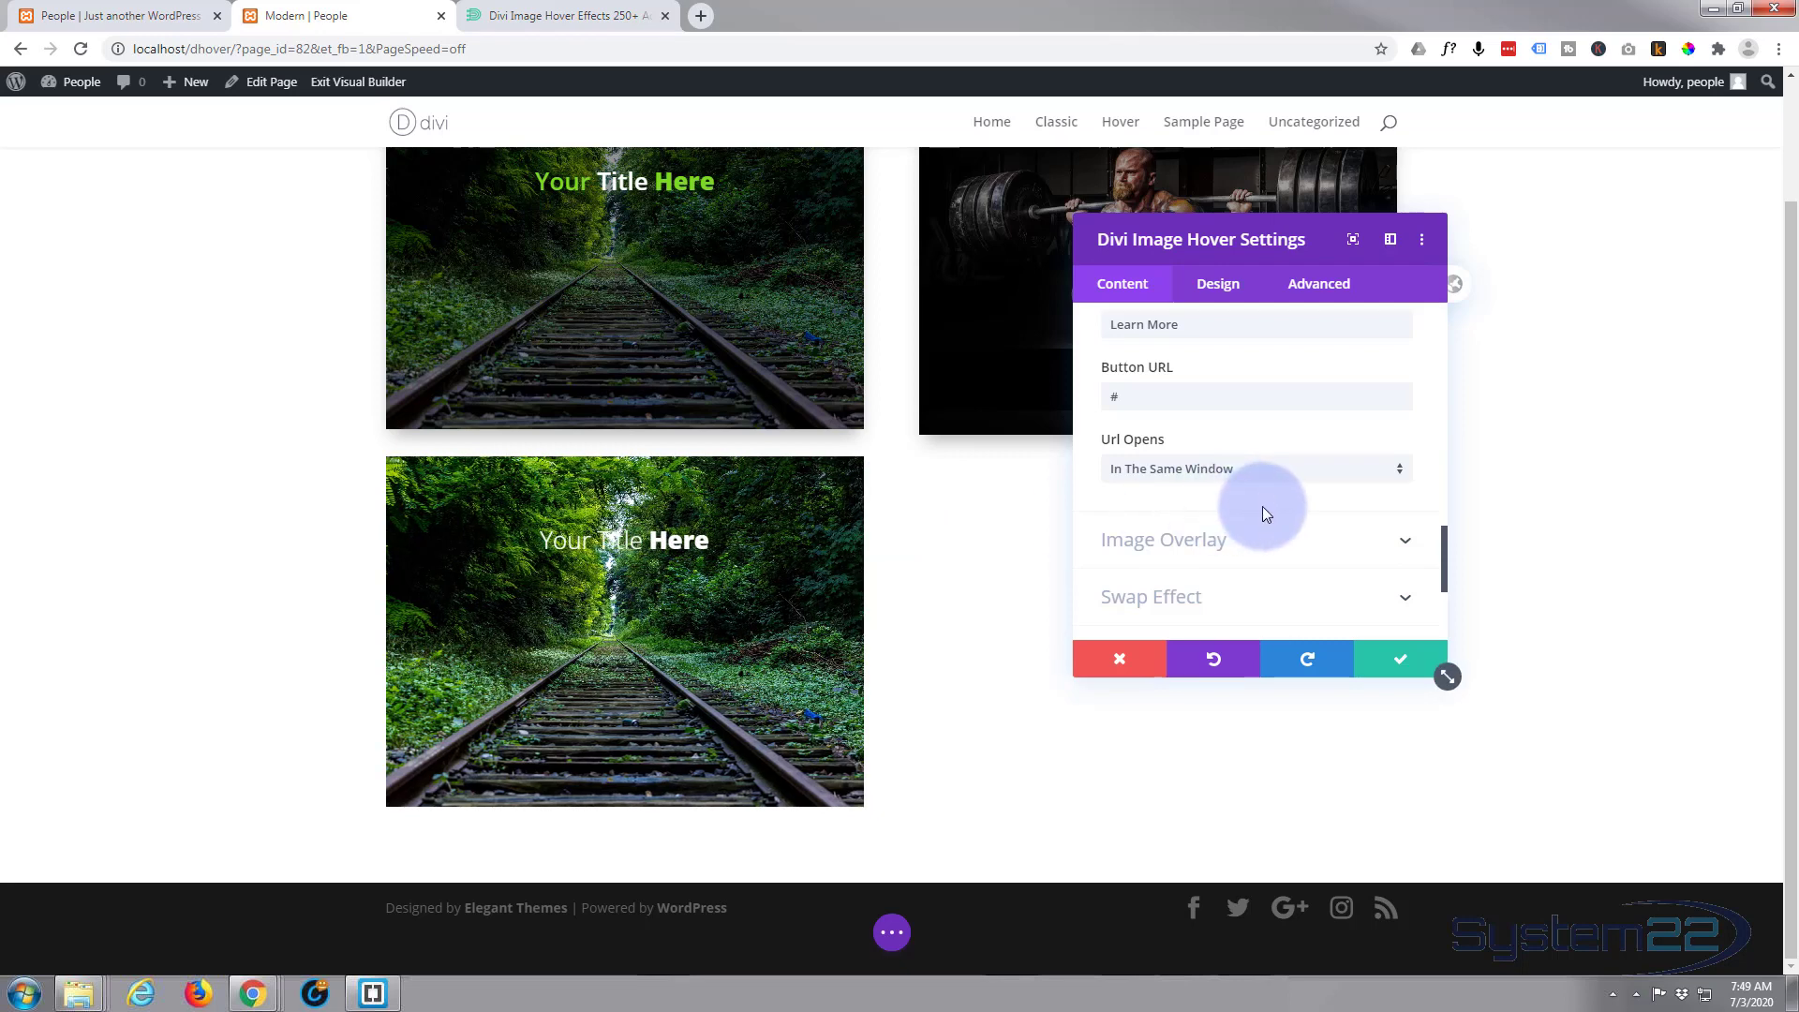
click(1332, 554)
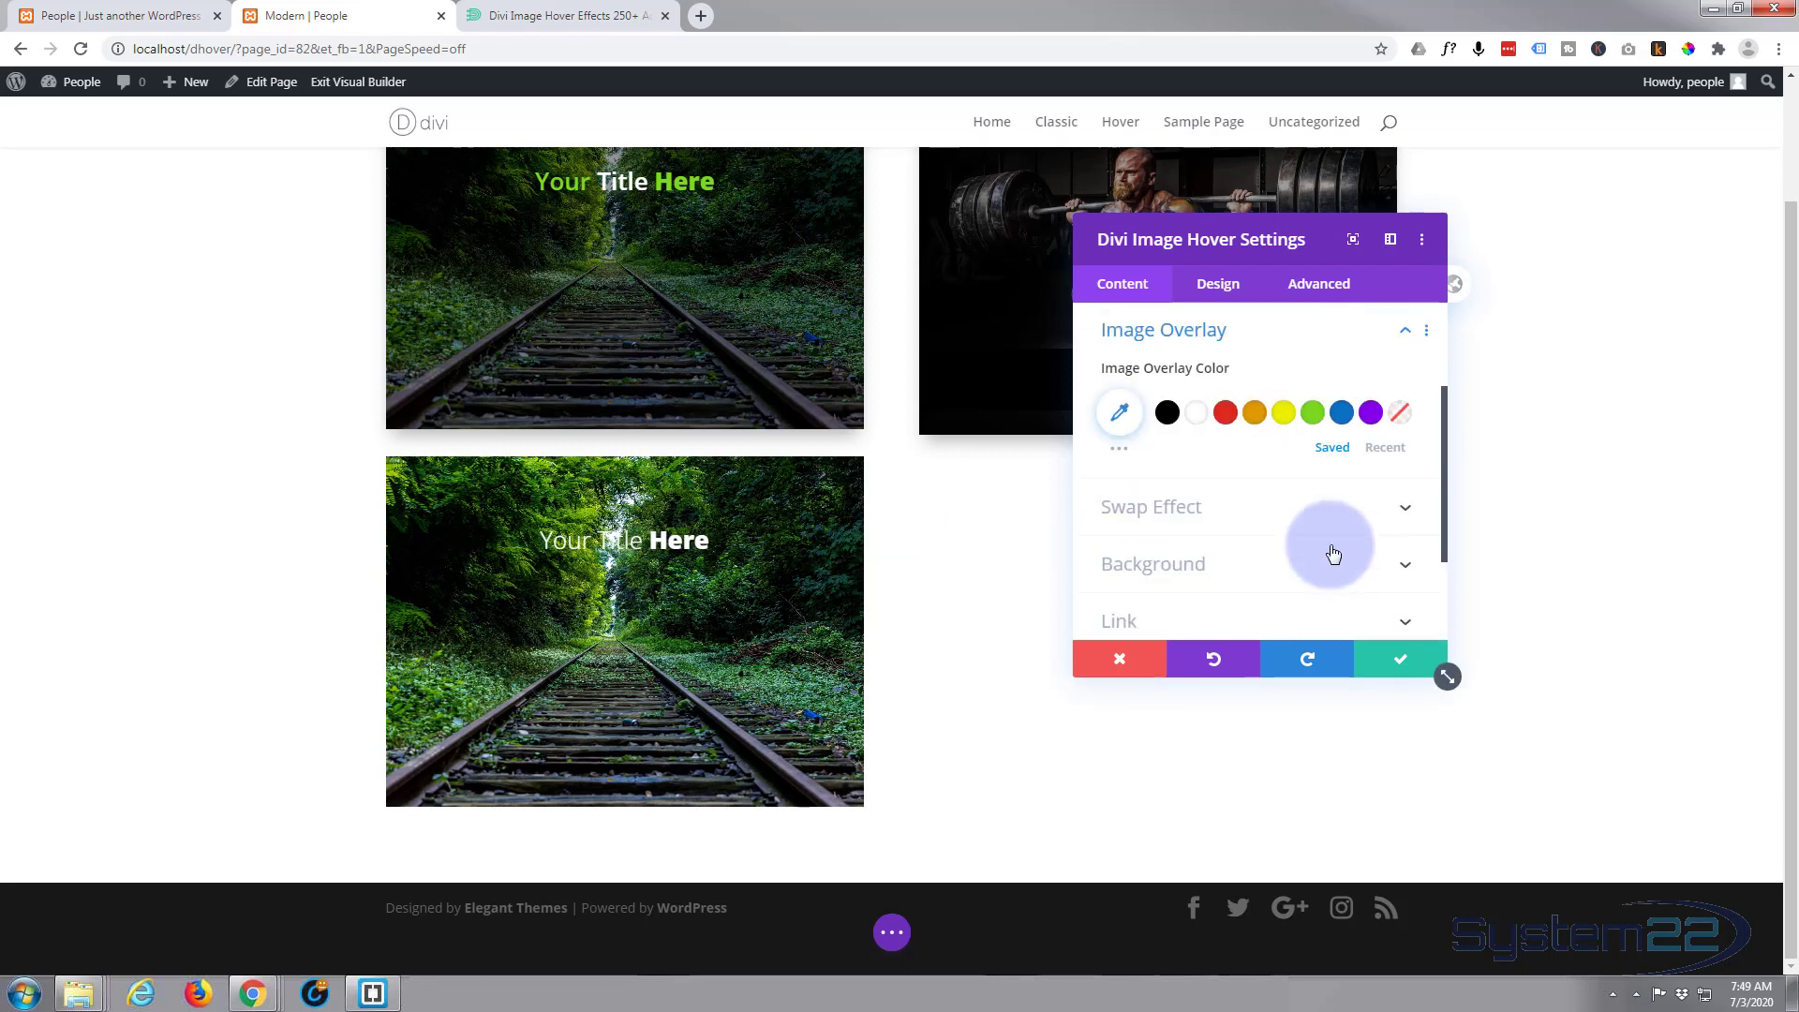
click(1168, 413)
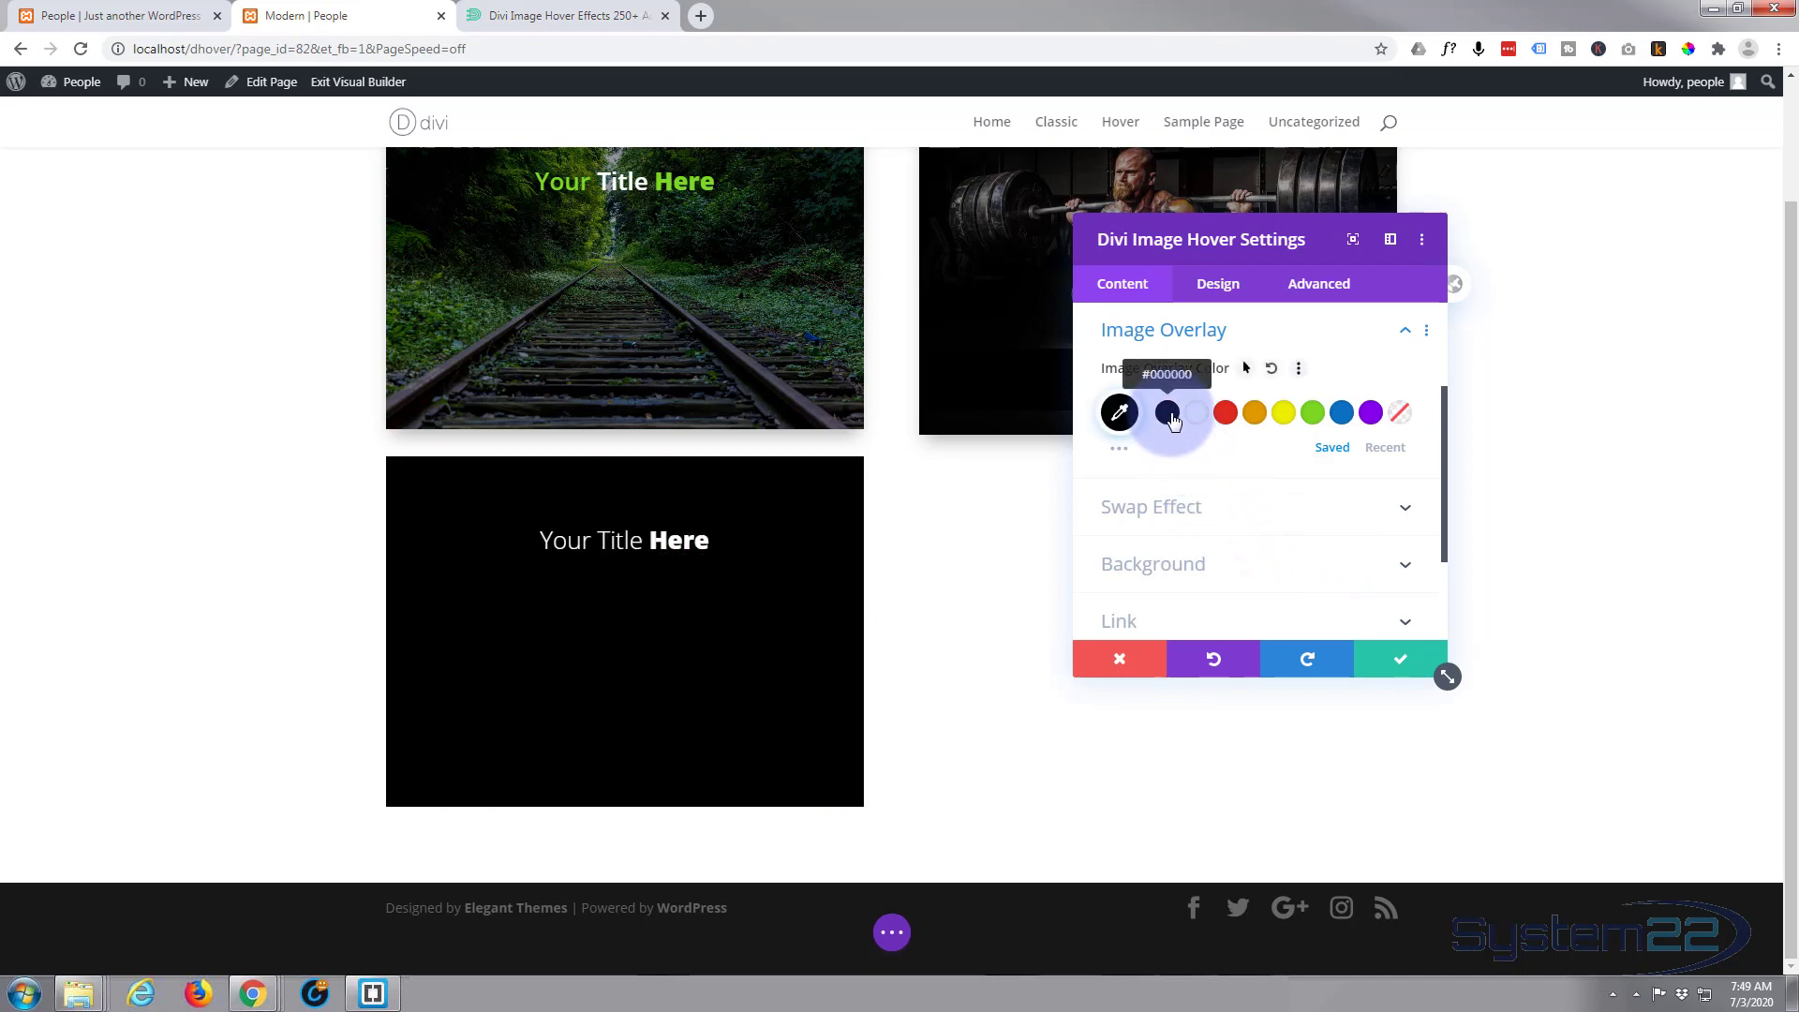
click(1121, 415)
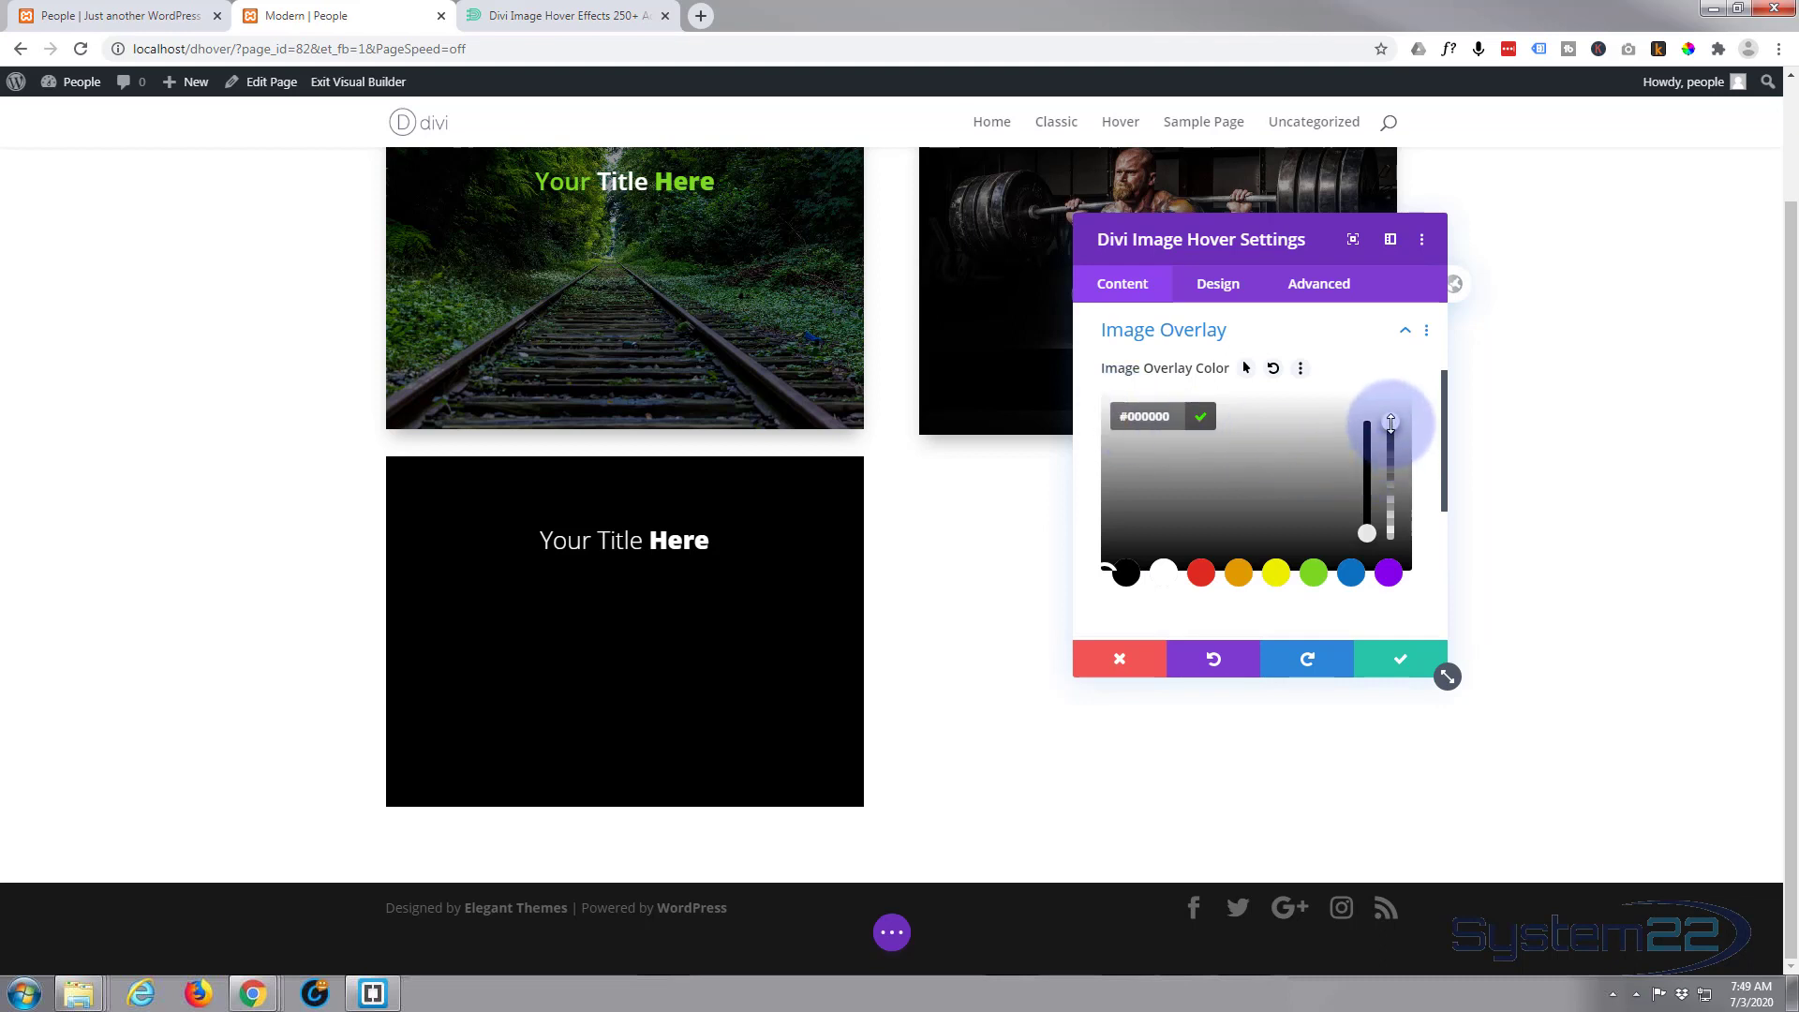
drag(1391, 424, 1398, 510)
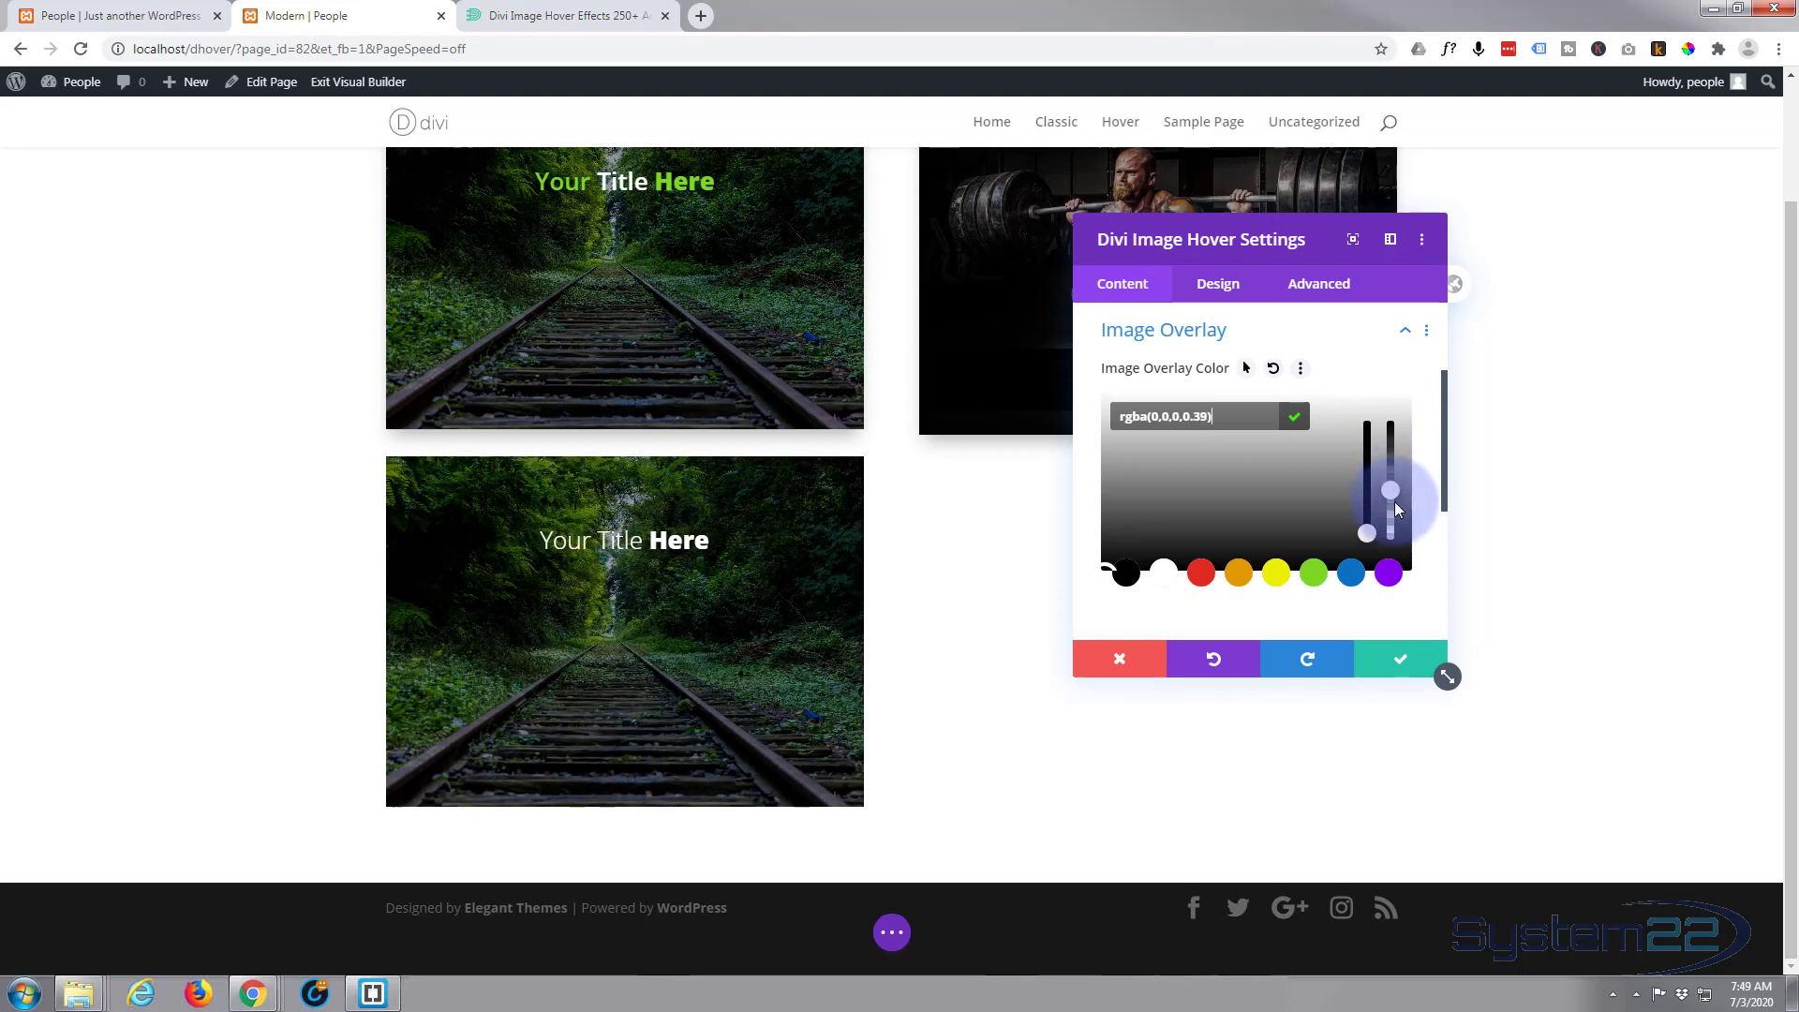
drag(1396, 509, 1366, 485)
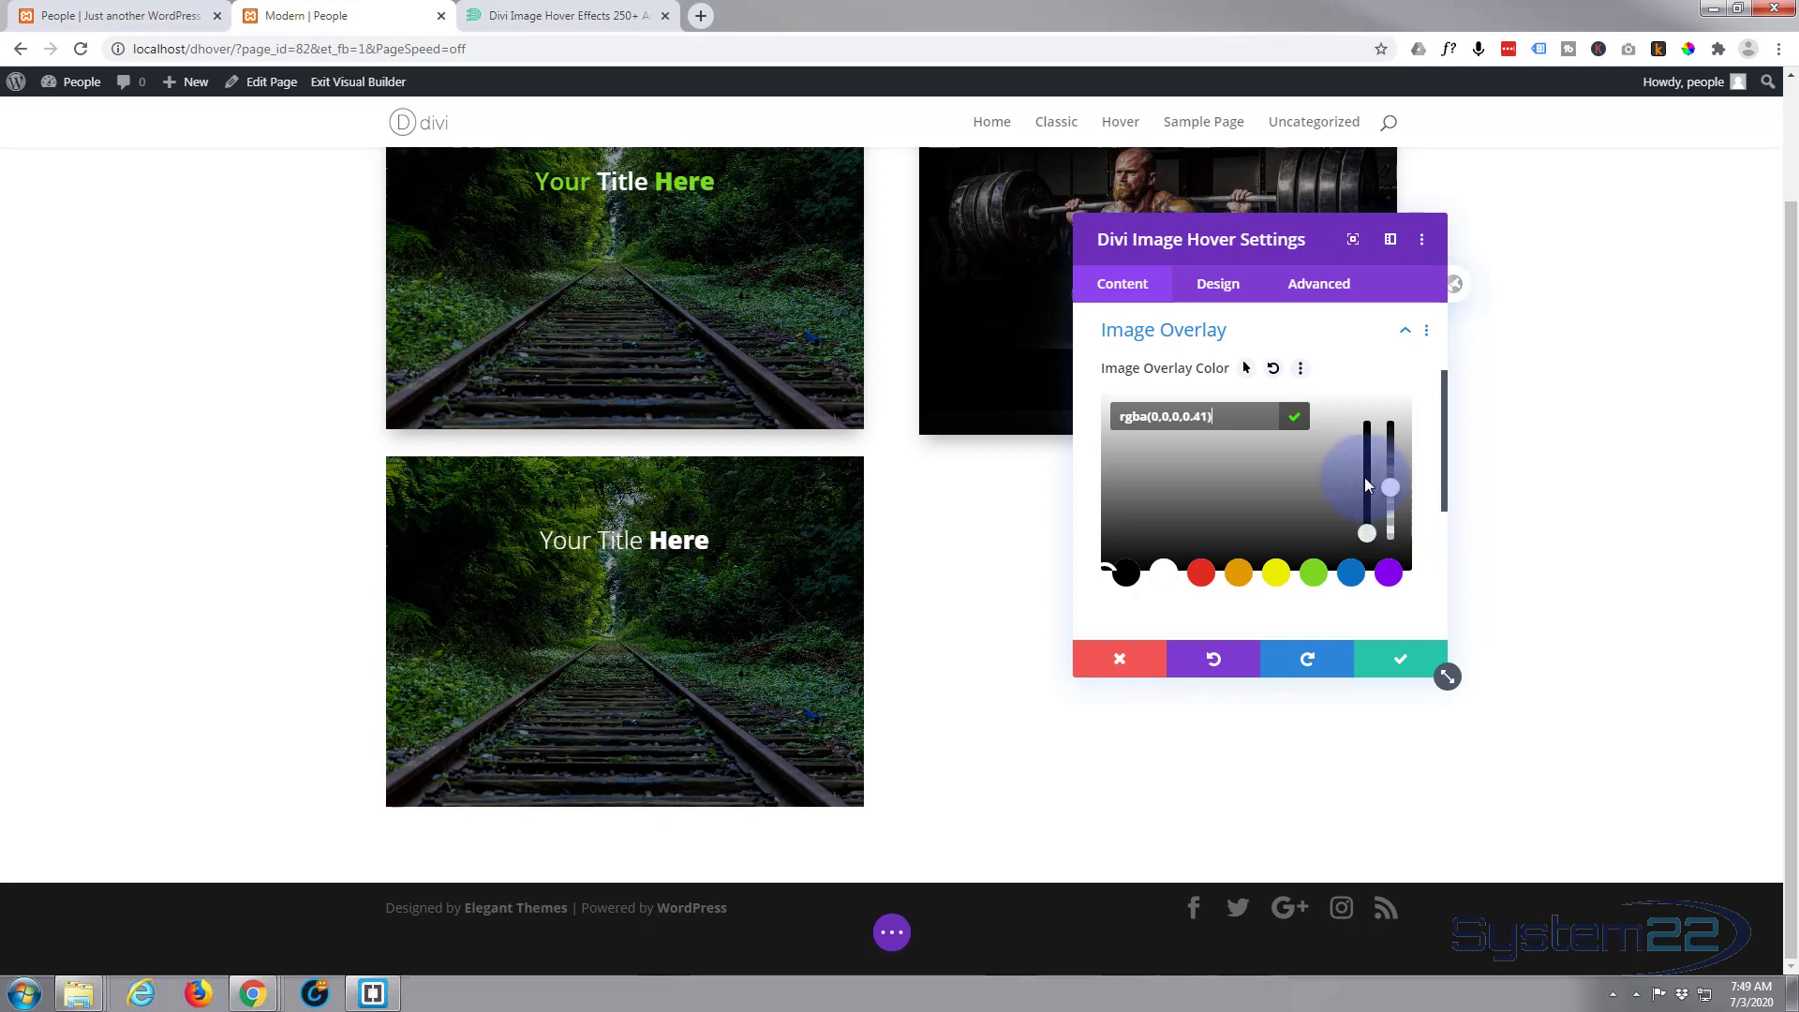
scroll(1368, 566, down, 2)
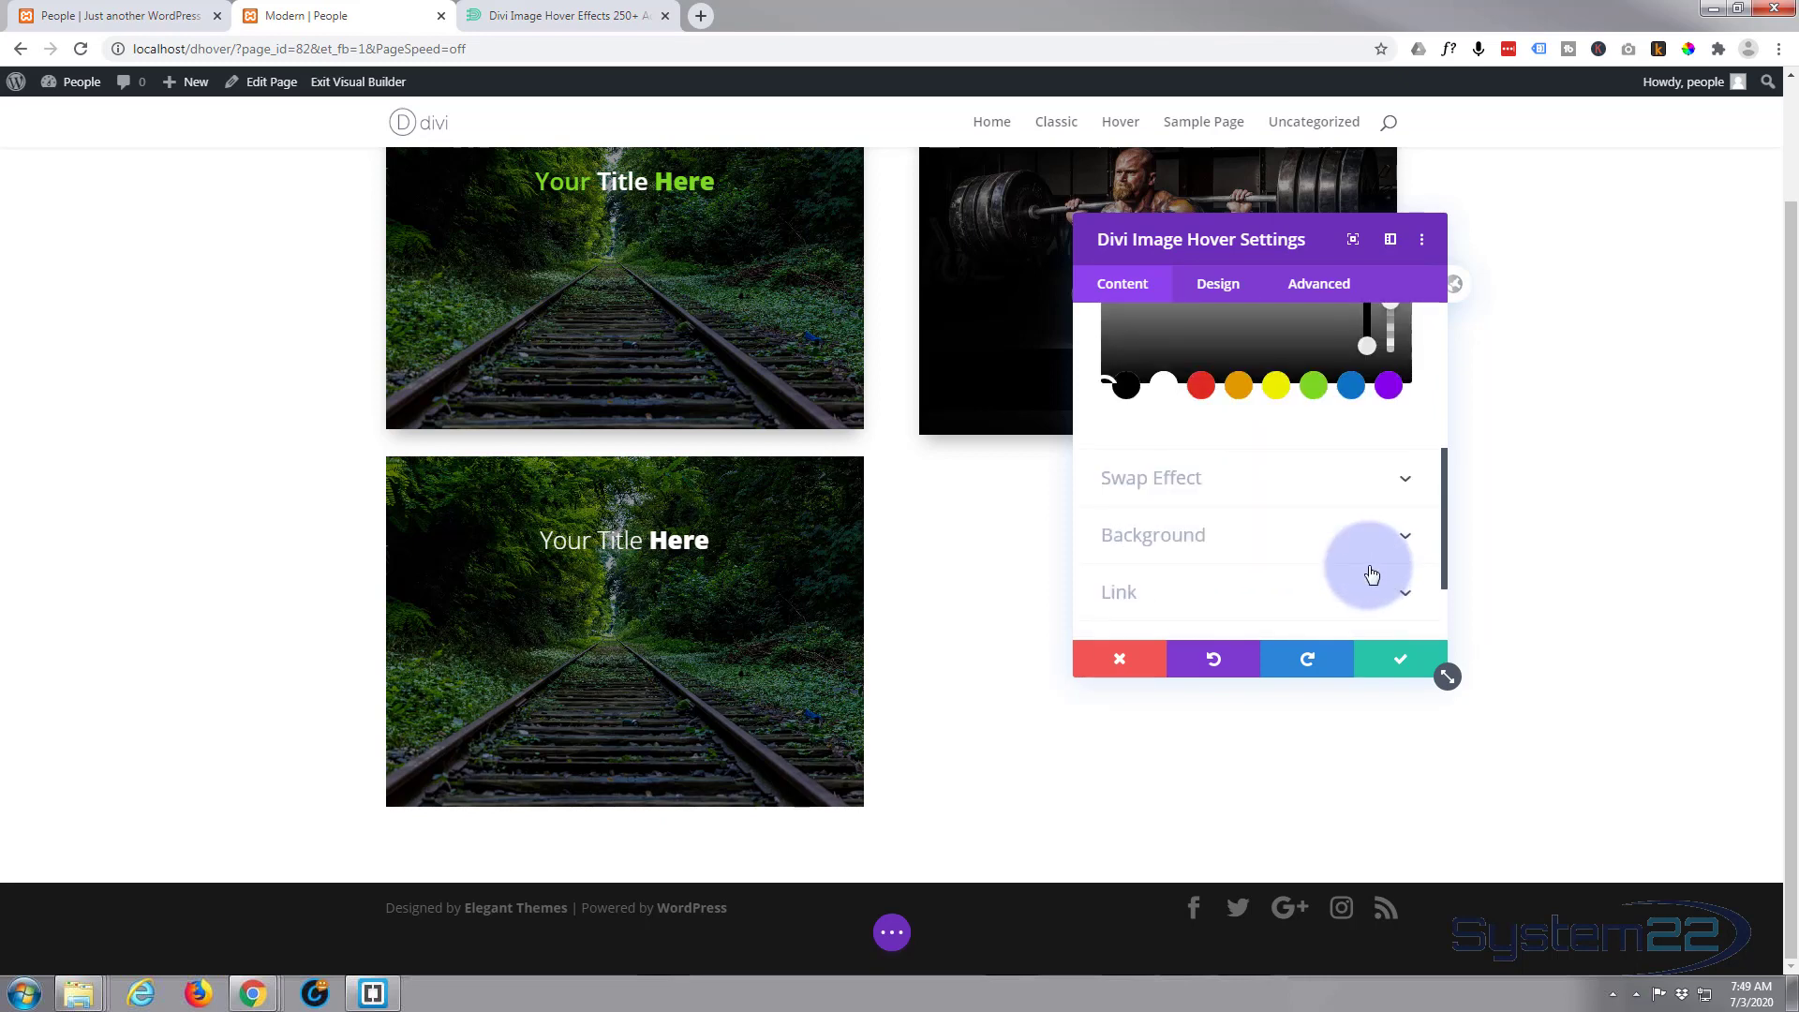
scroll(1368, 566, down, 1)
click(1302, 399)
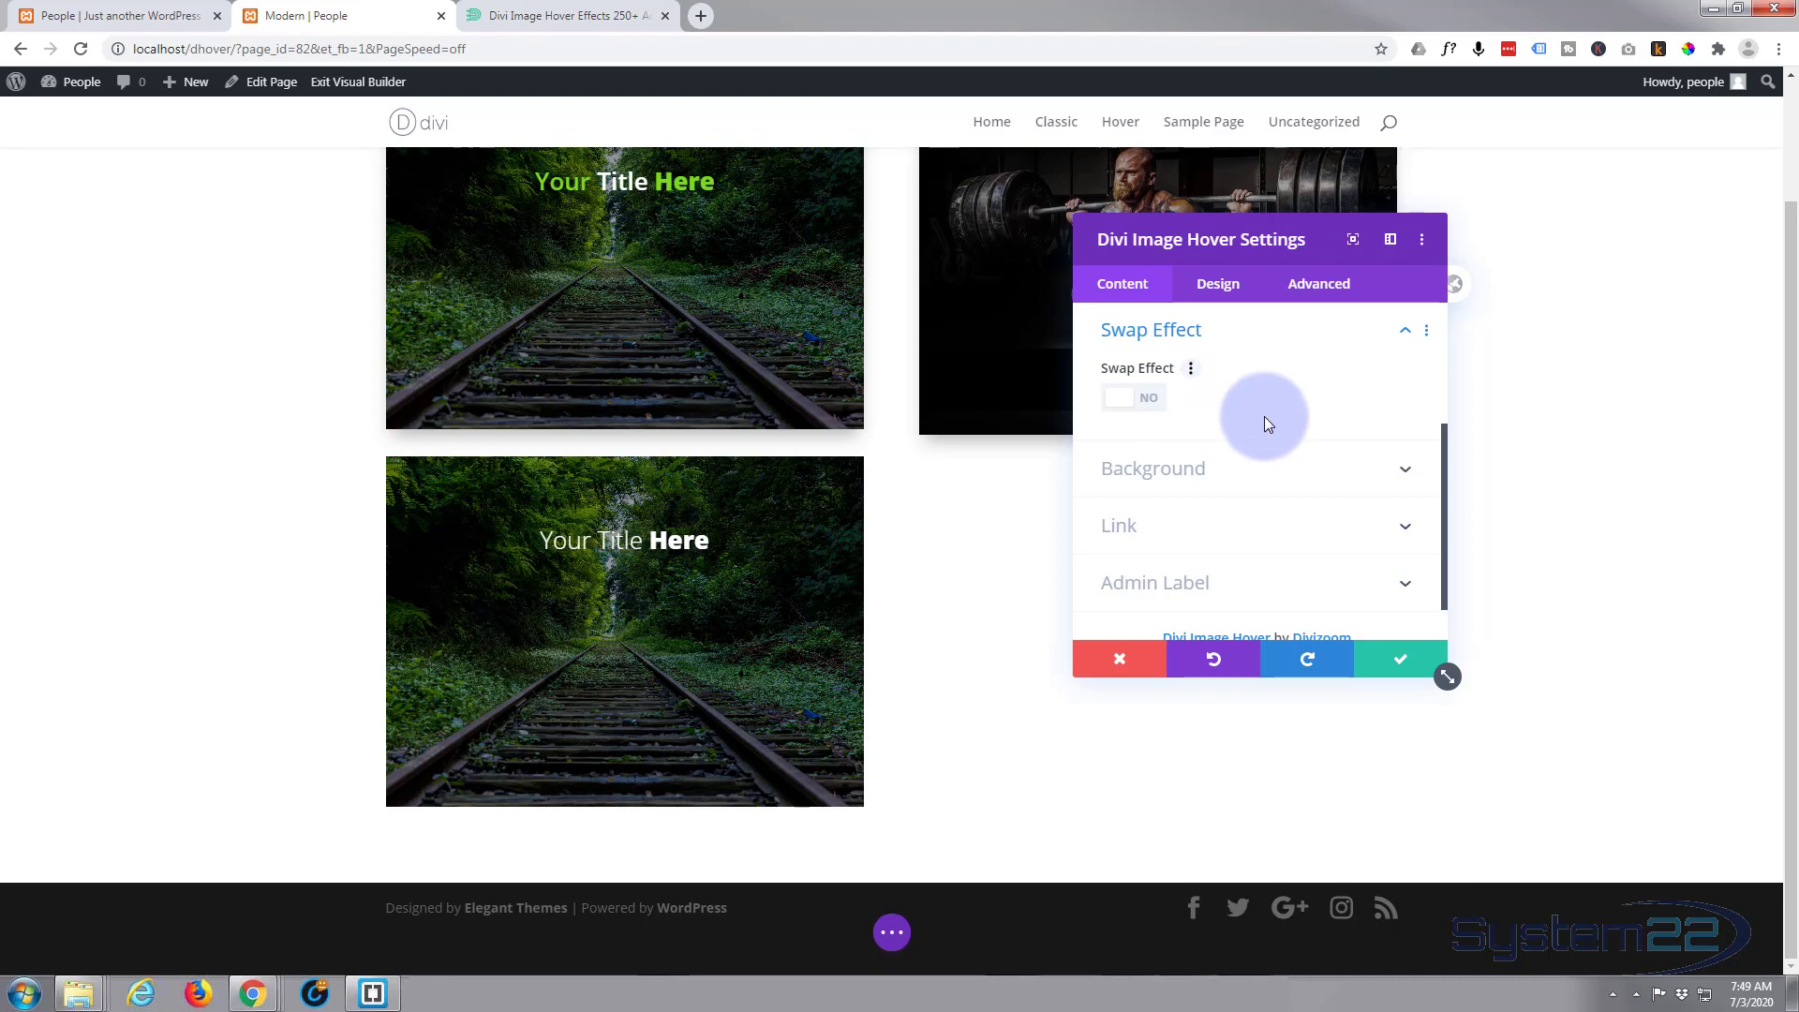
scroll(1263, 429, down, 1)
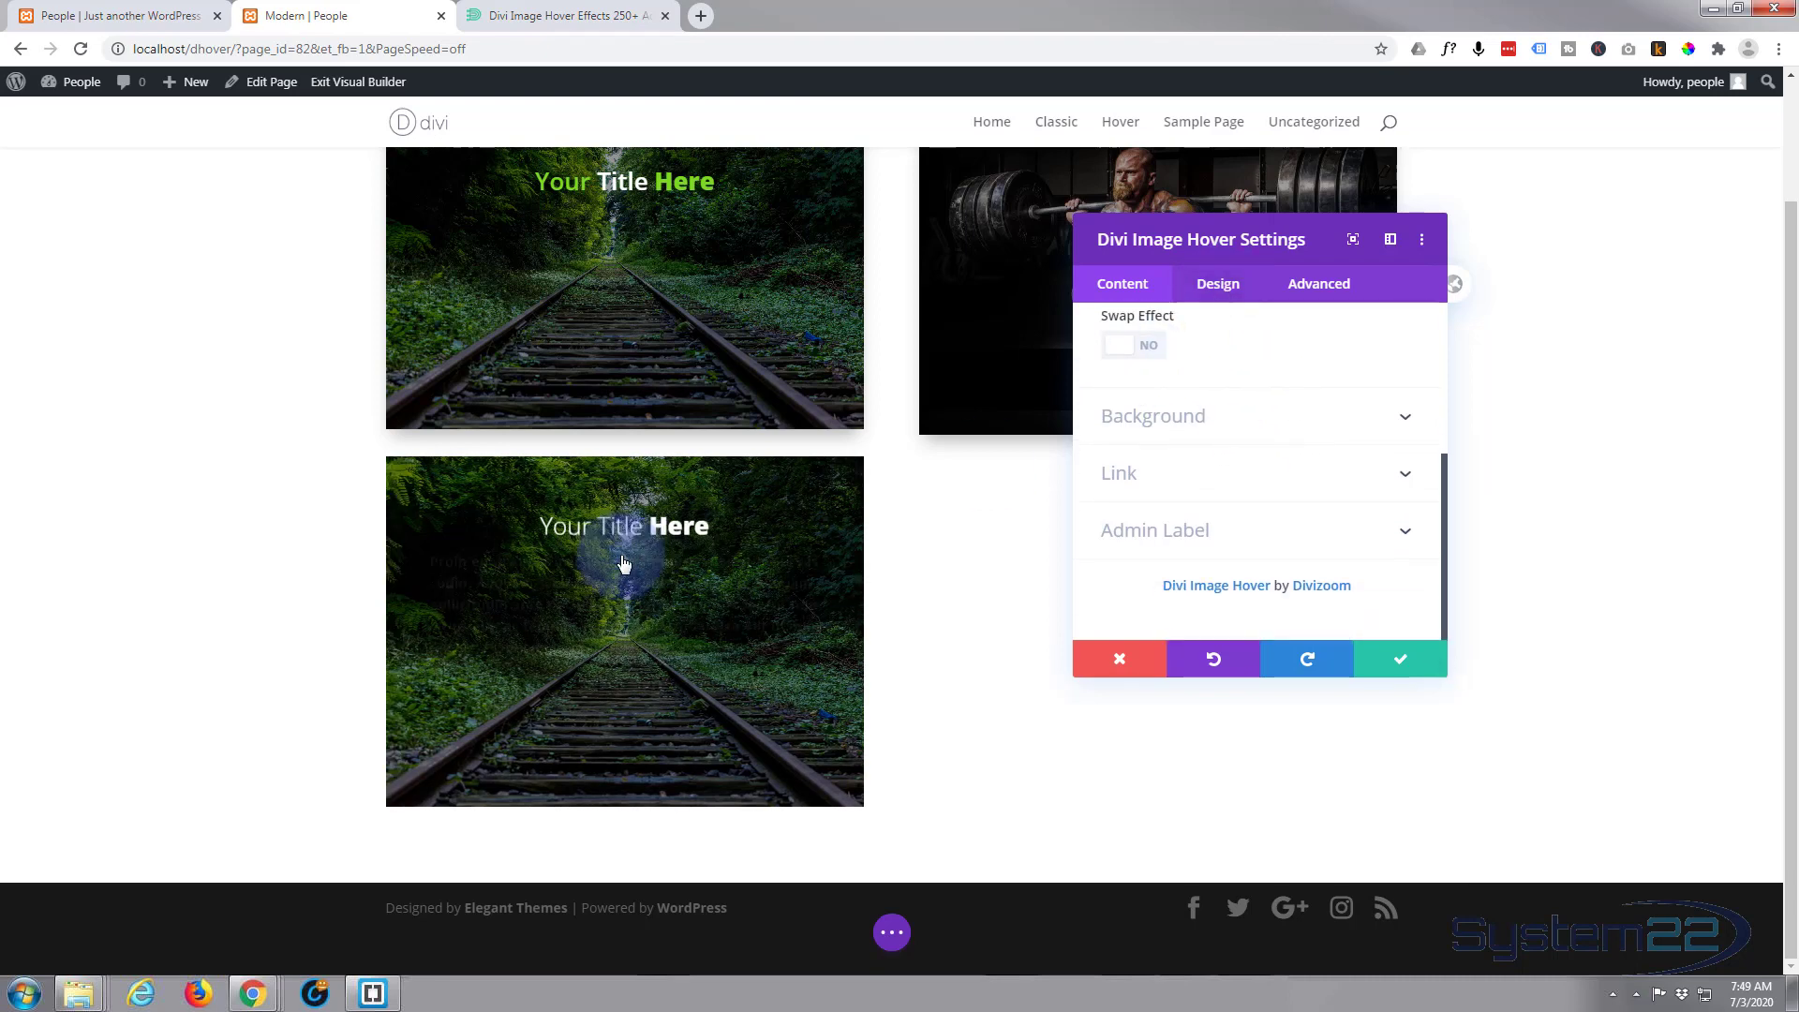
- Try a green background behind the module's title and clear it back to transparent
click(1224, 297)
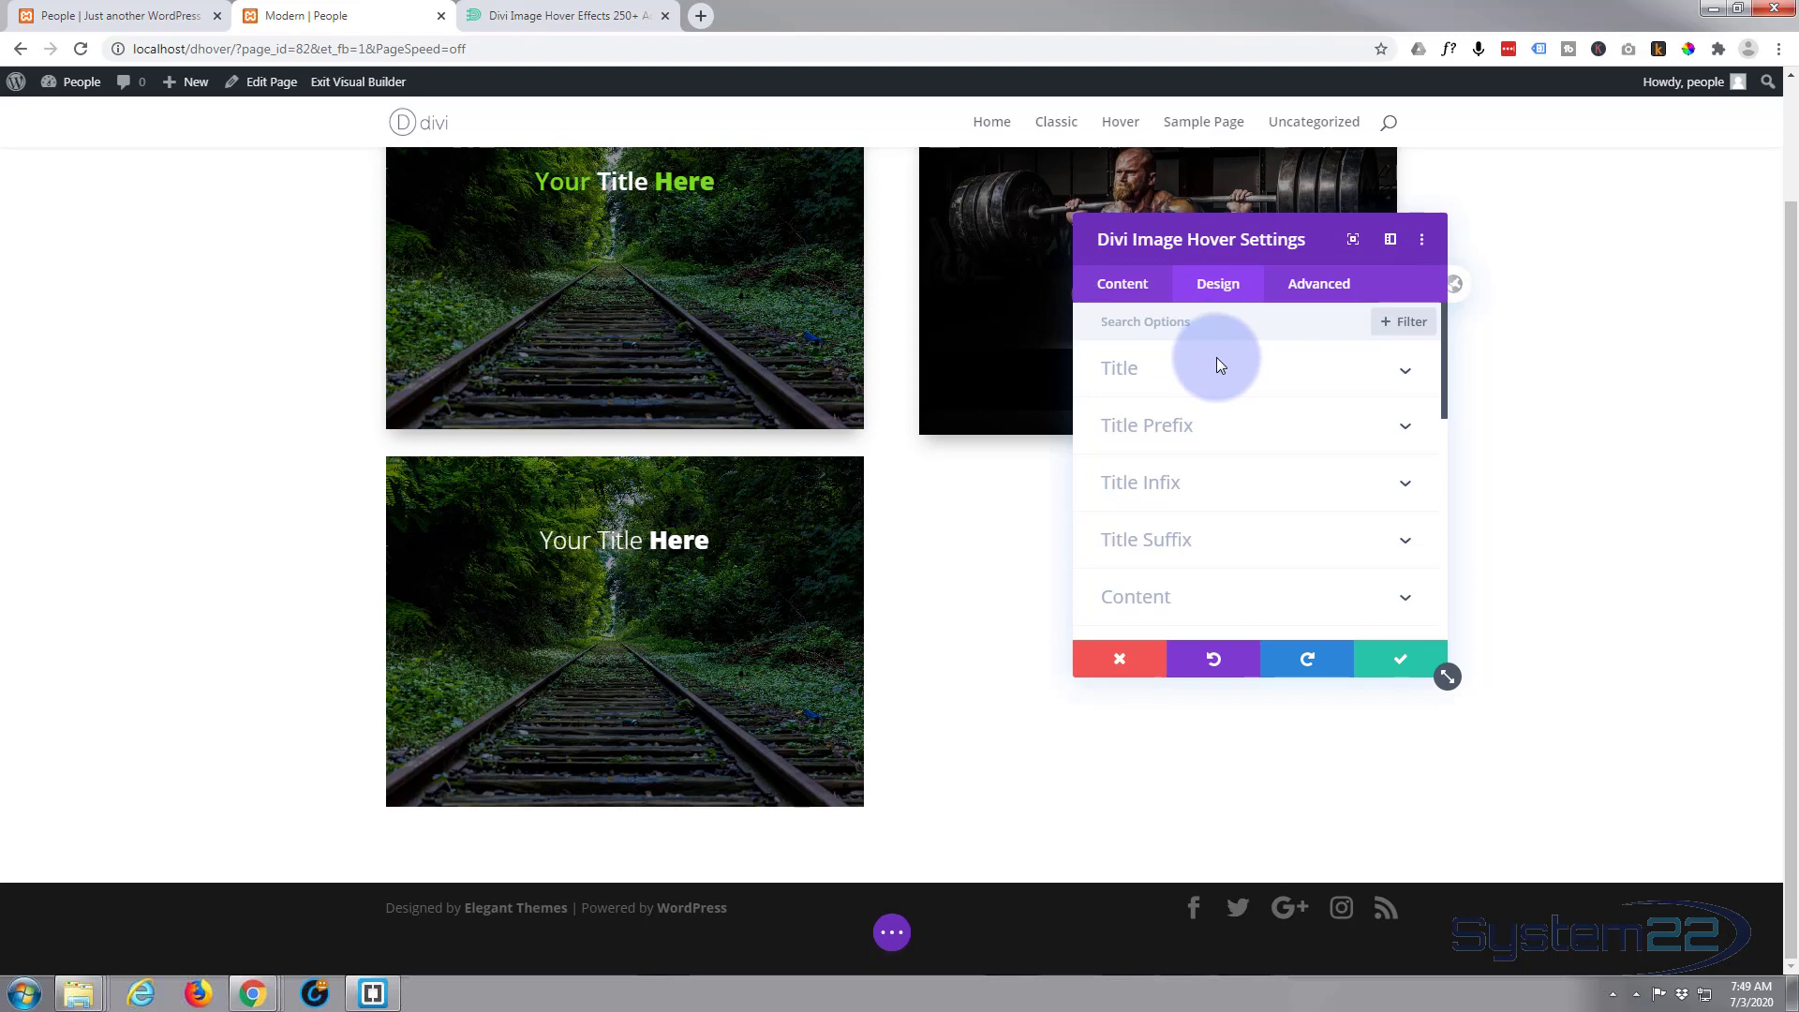
click(1398, 384)
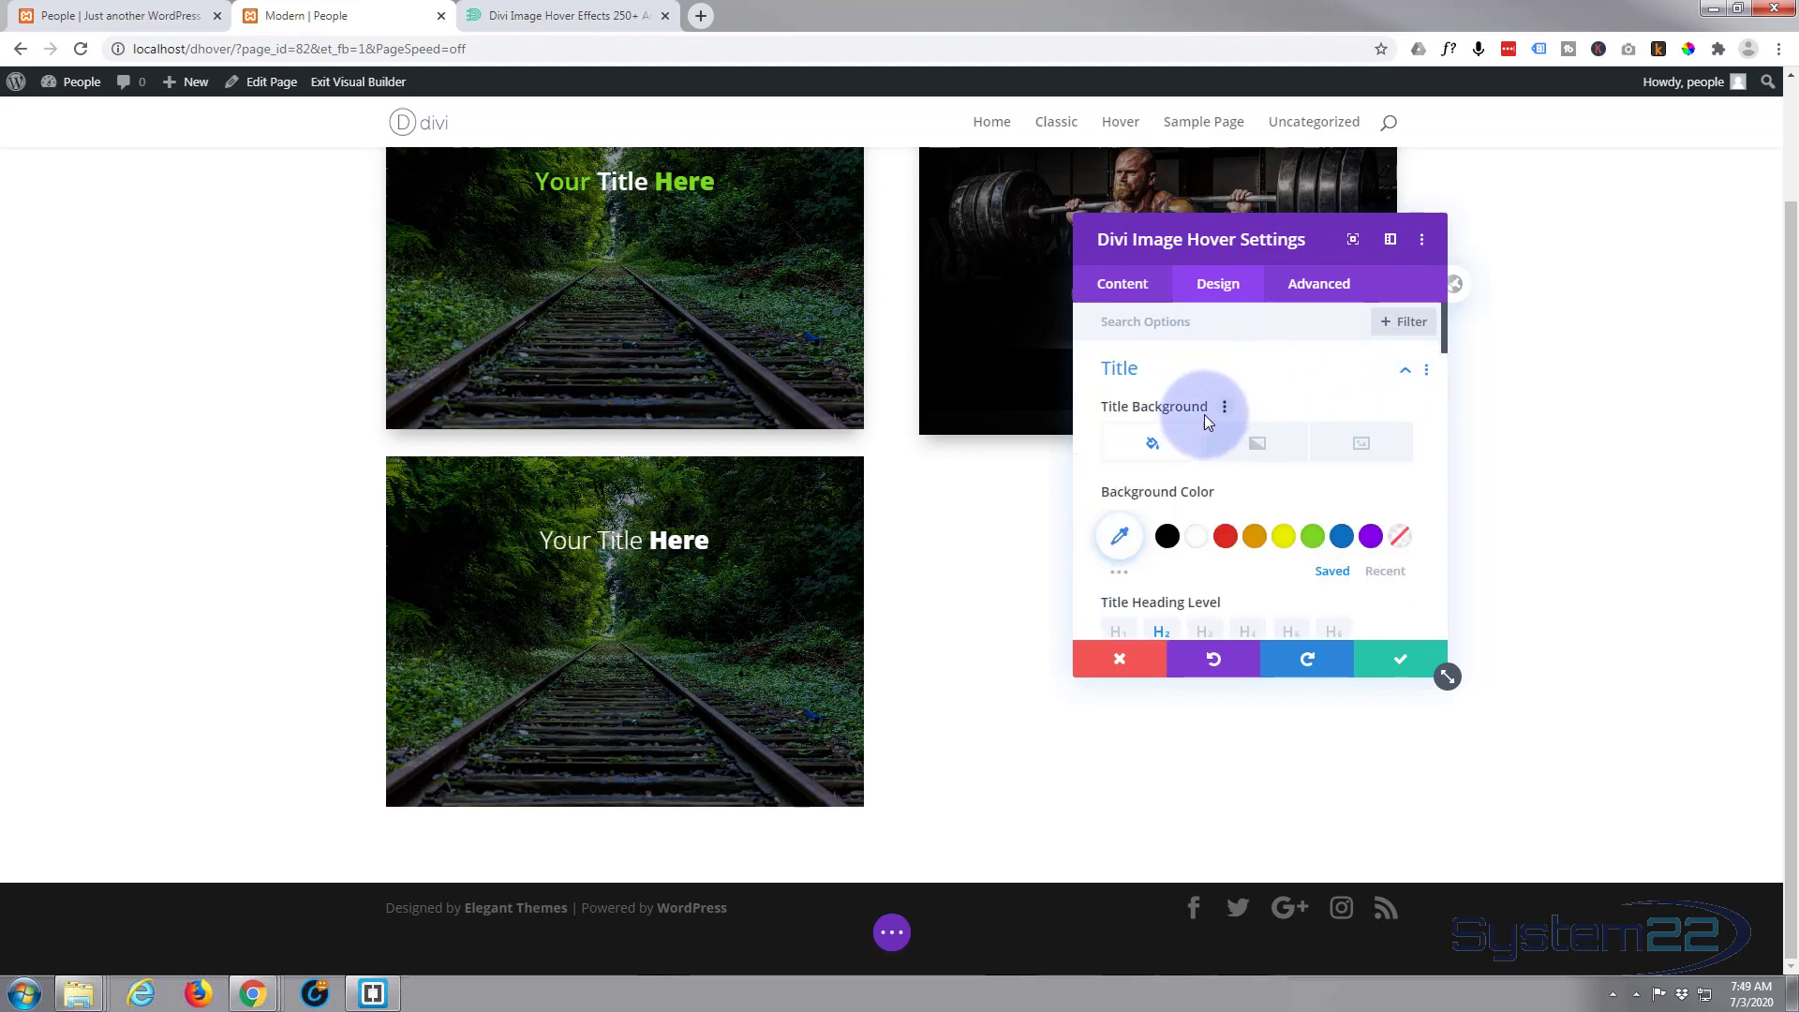
scroll(1205, 414, down, 1)
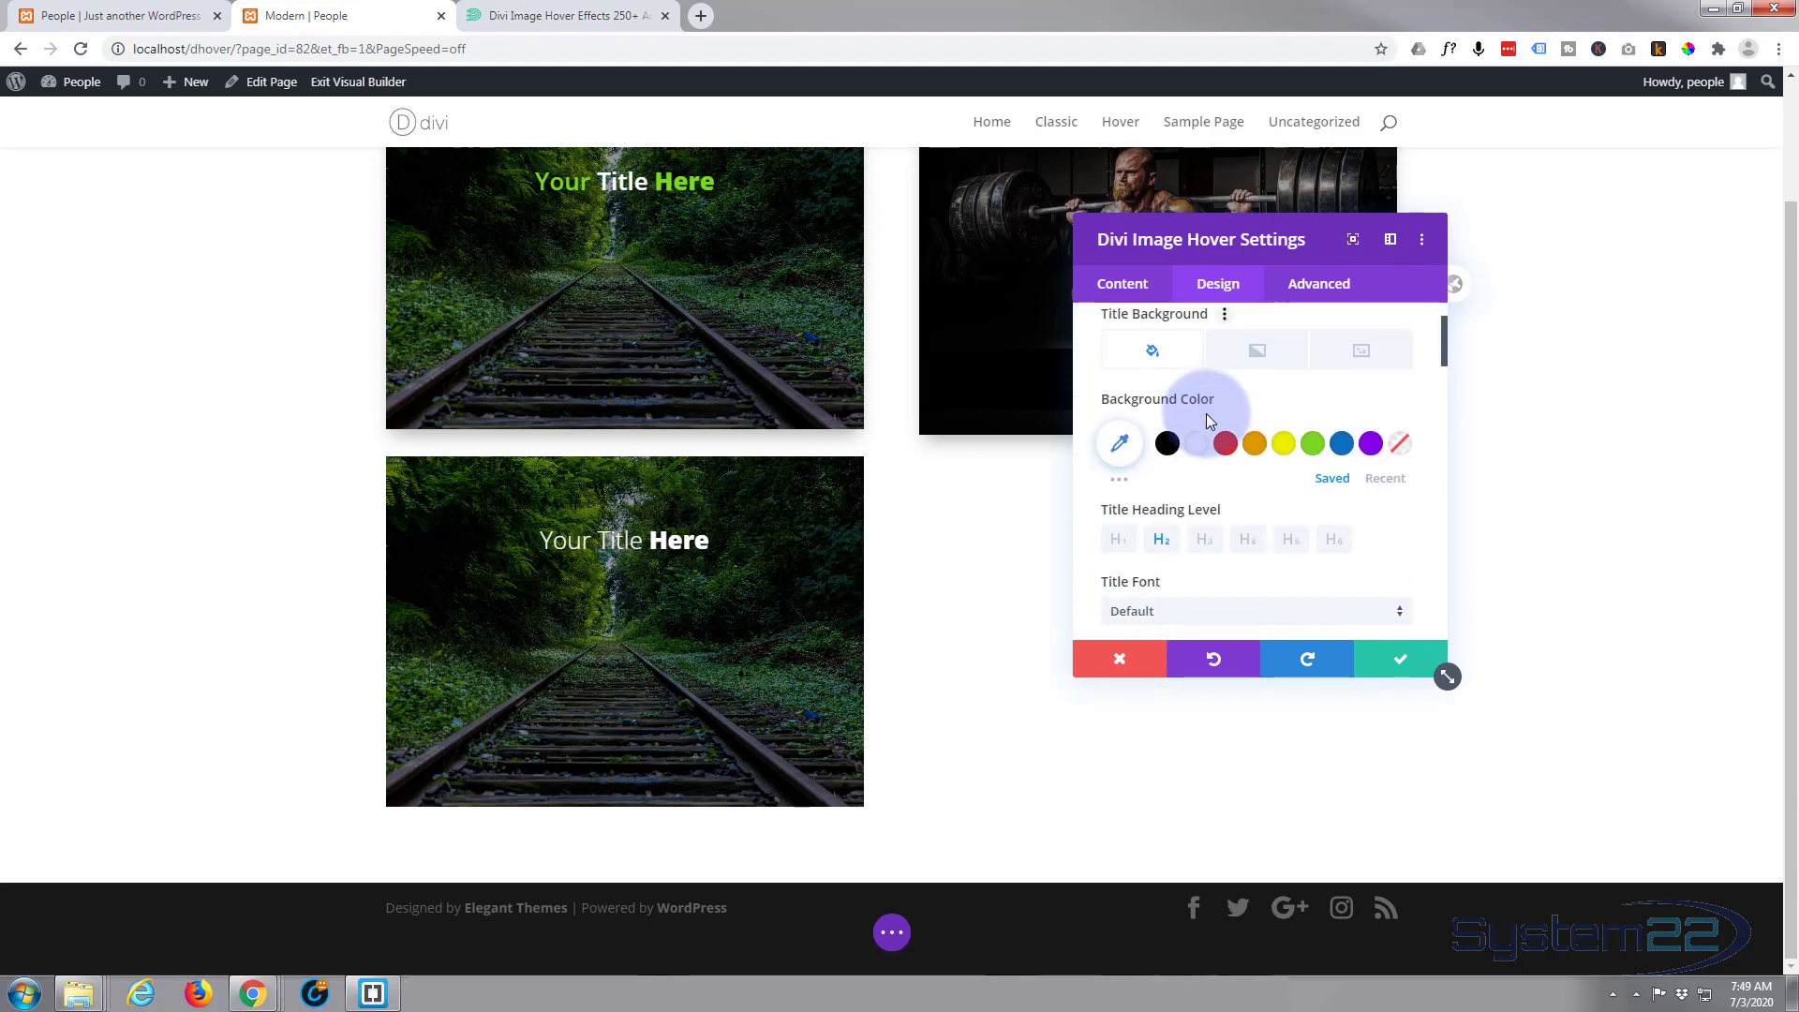
click(1312, 444)
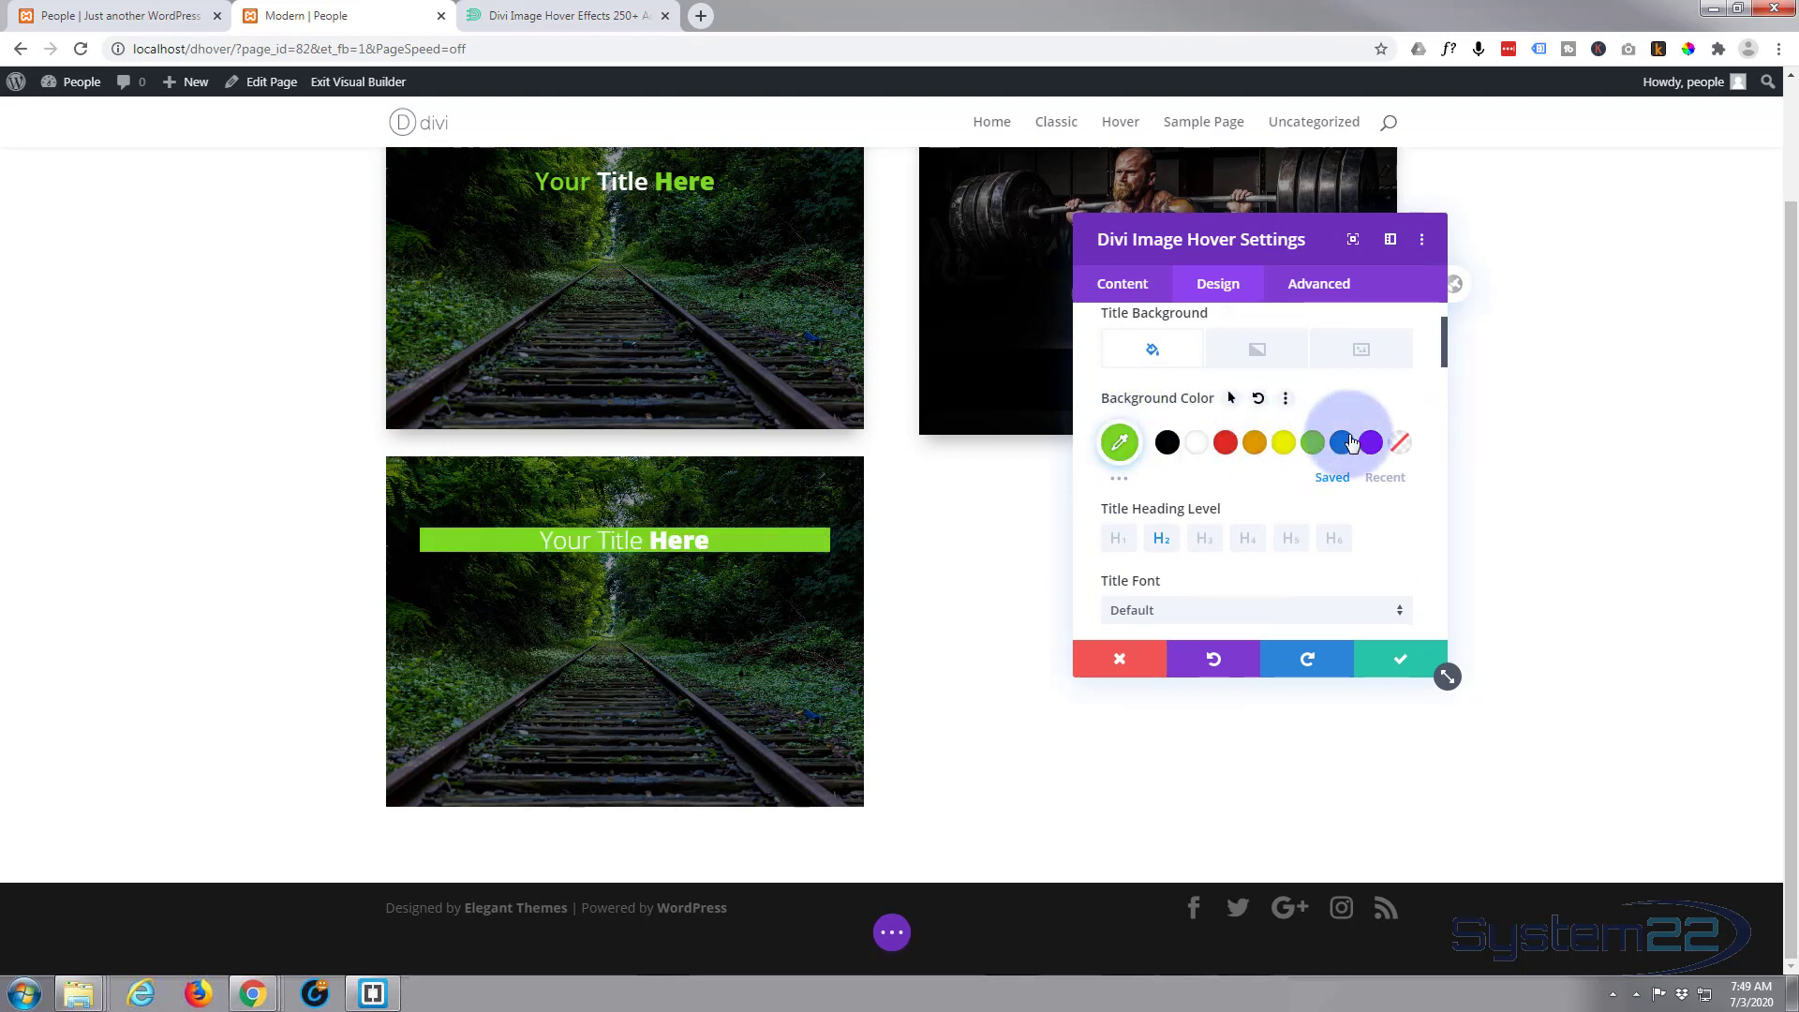
click(1400, 445)
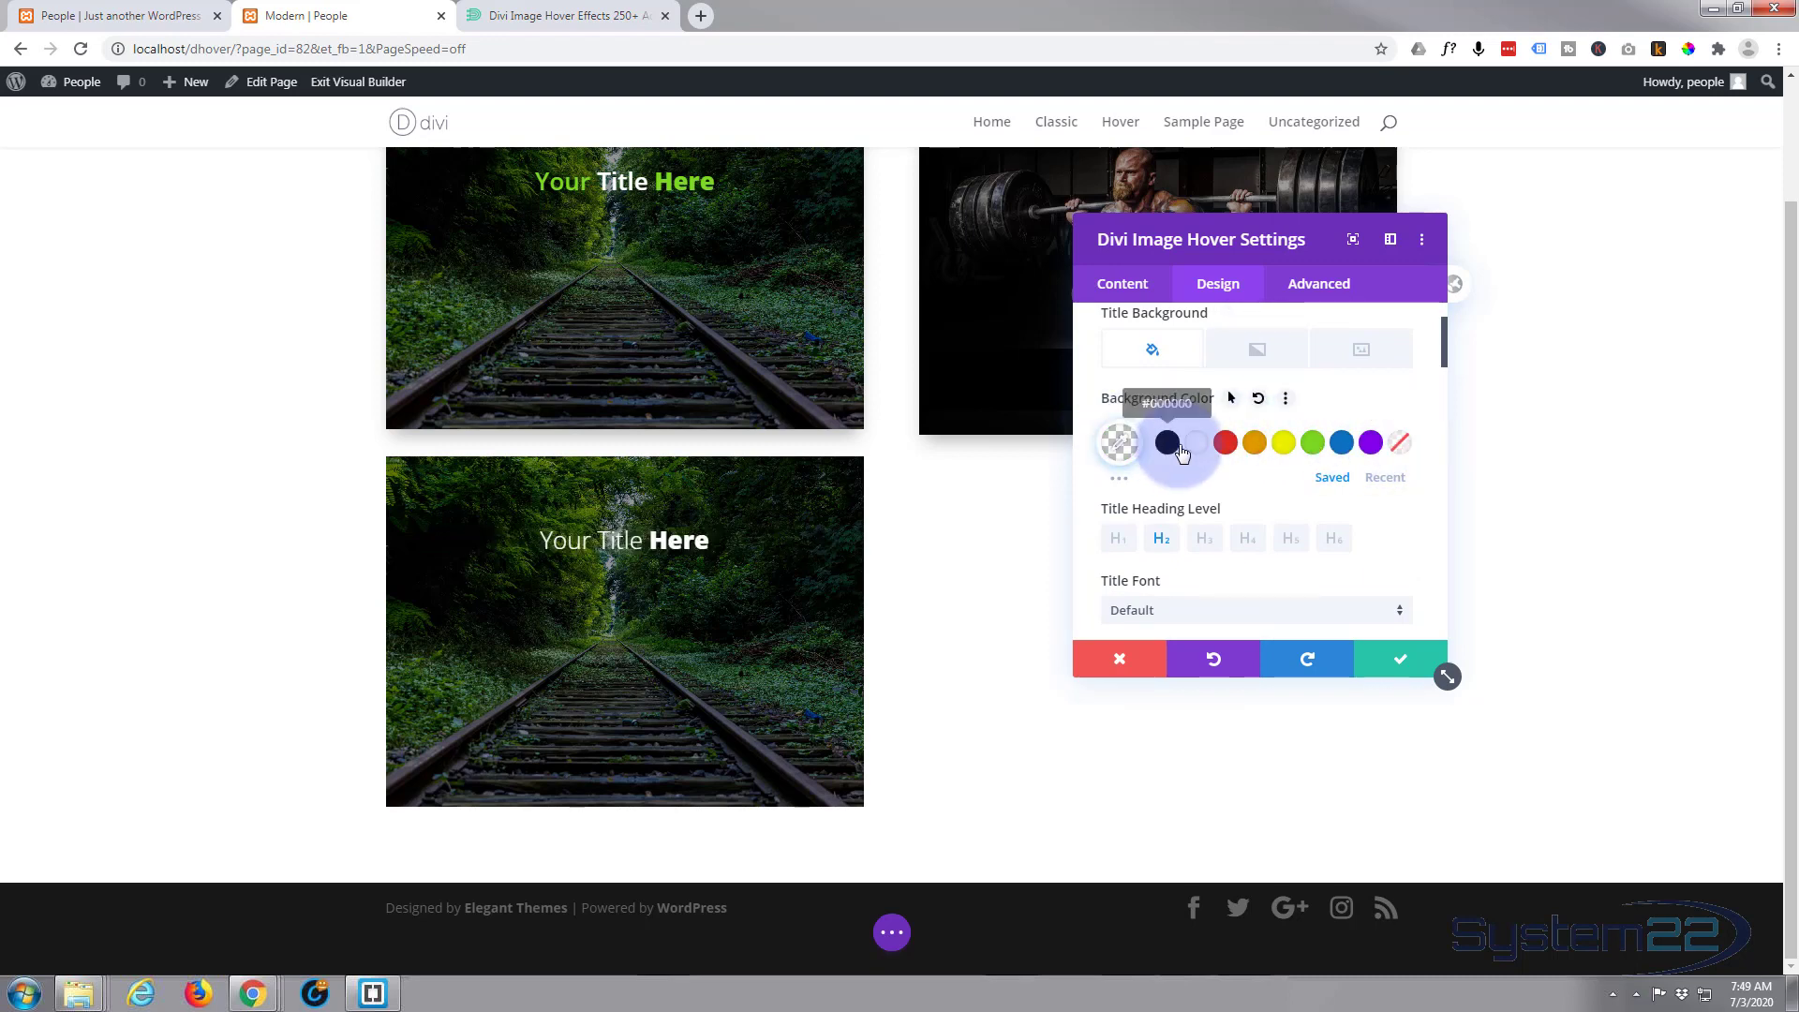
- Set the title's font weight to Bold
scroll(1178, 444, down, 1)
scroll(1180, 450, down, 2)
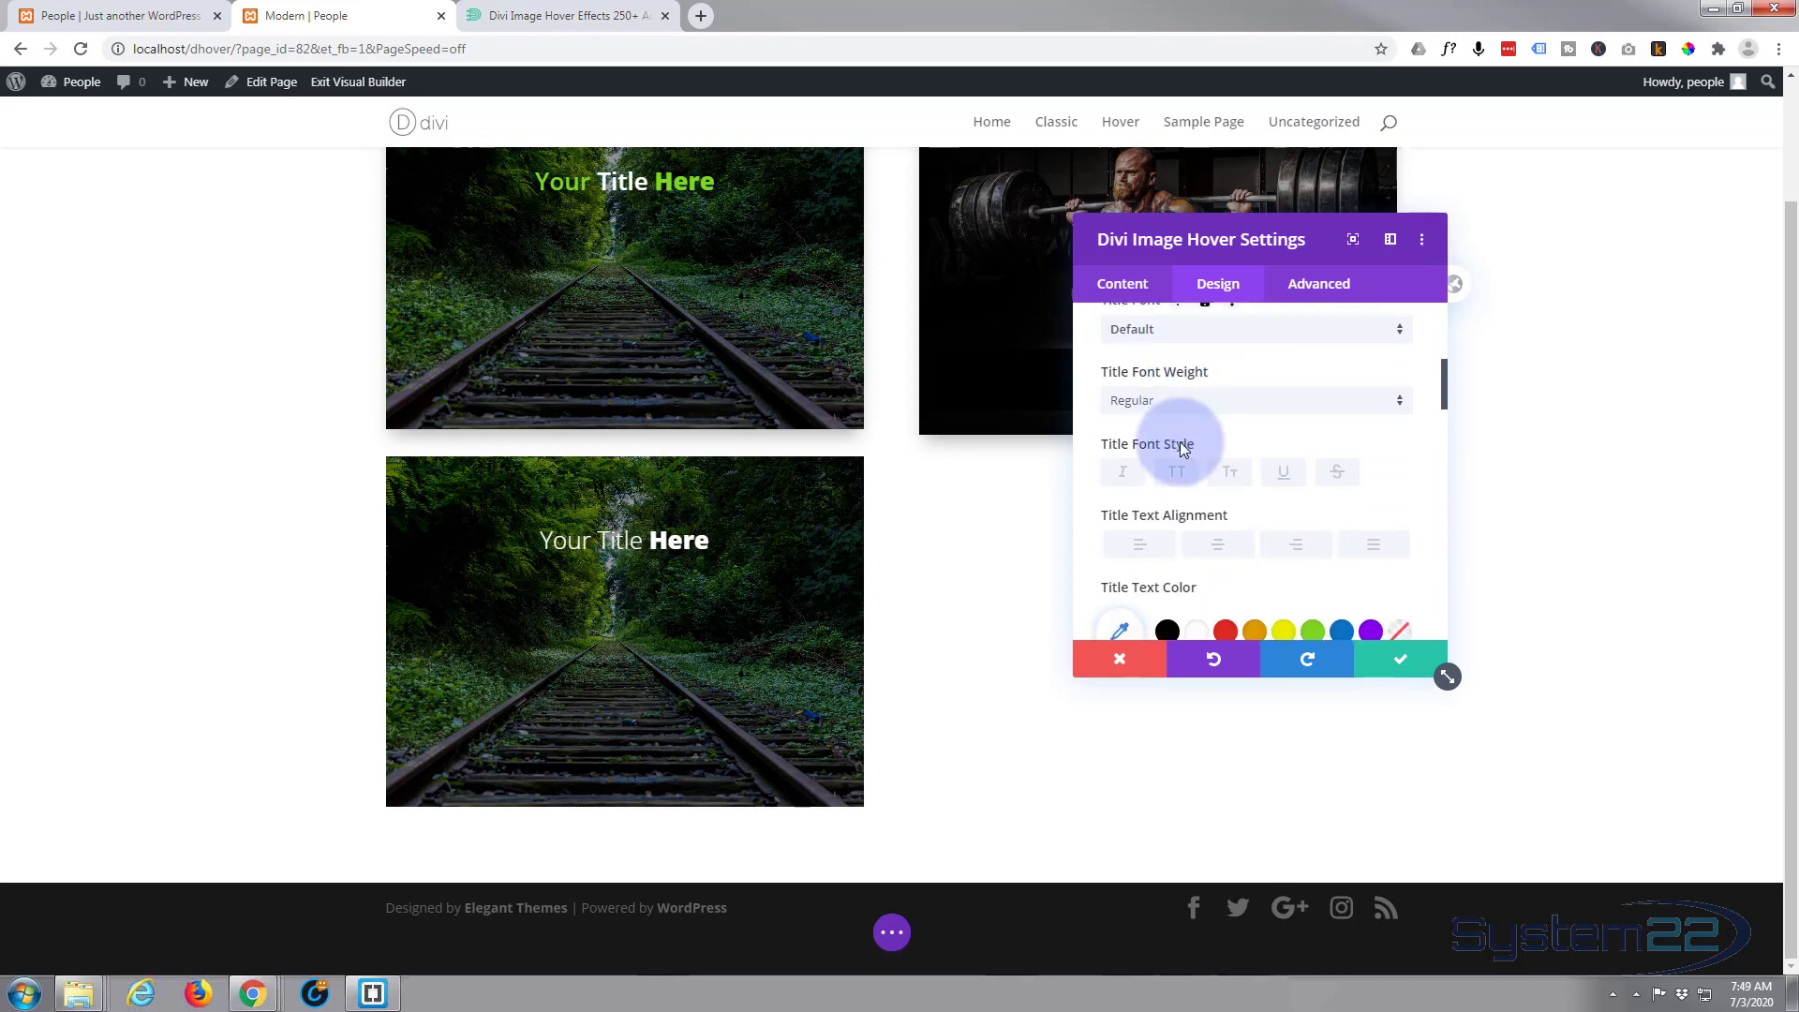
click(1197, 405)
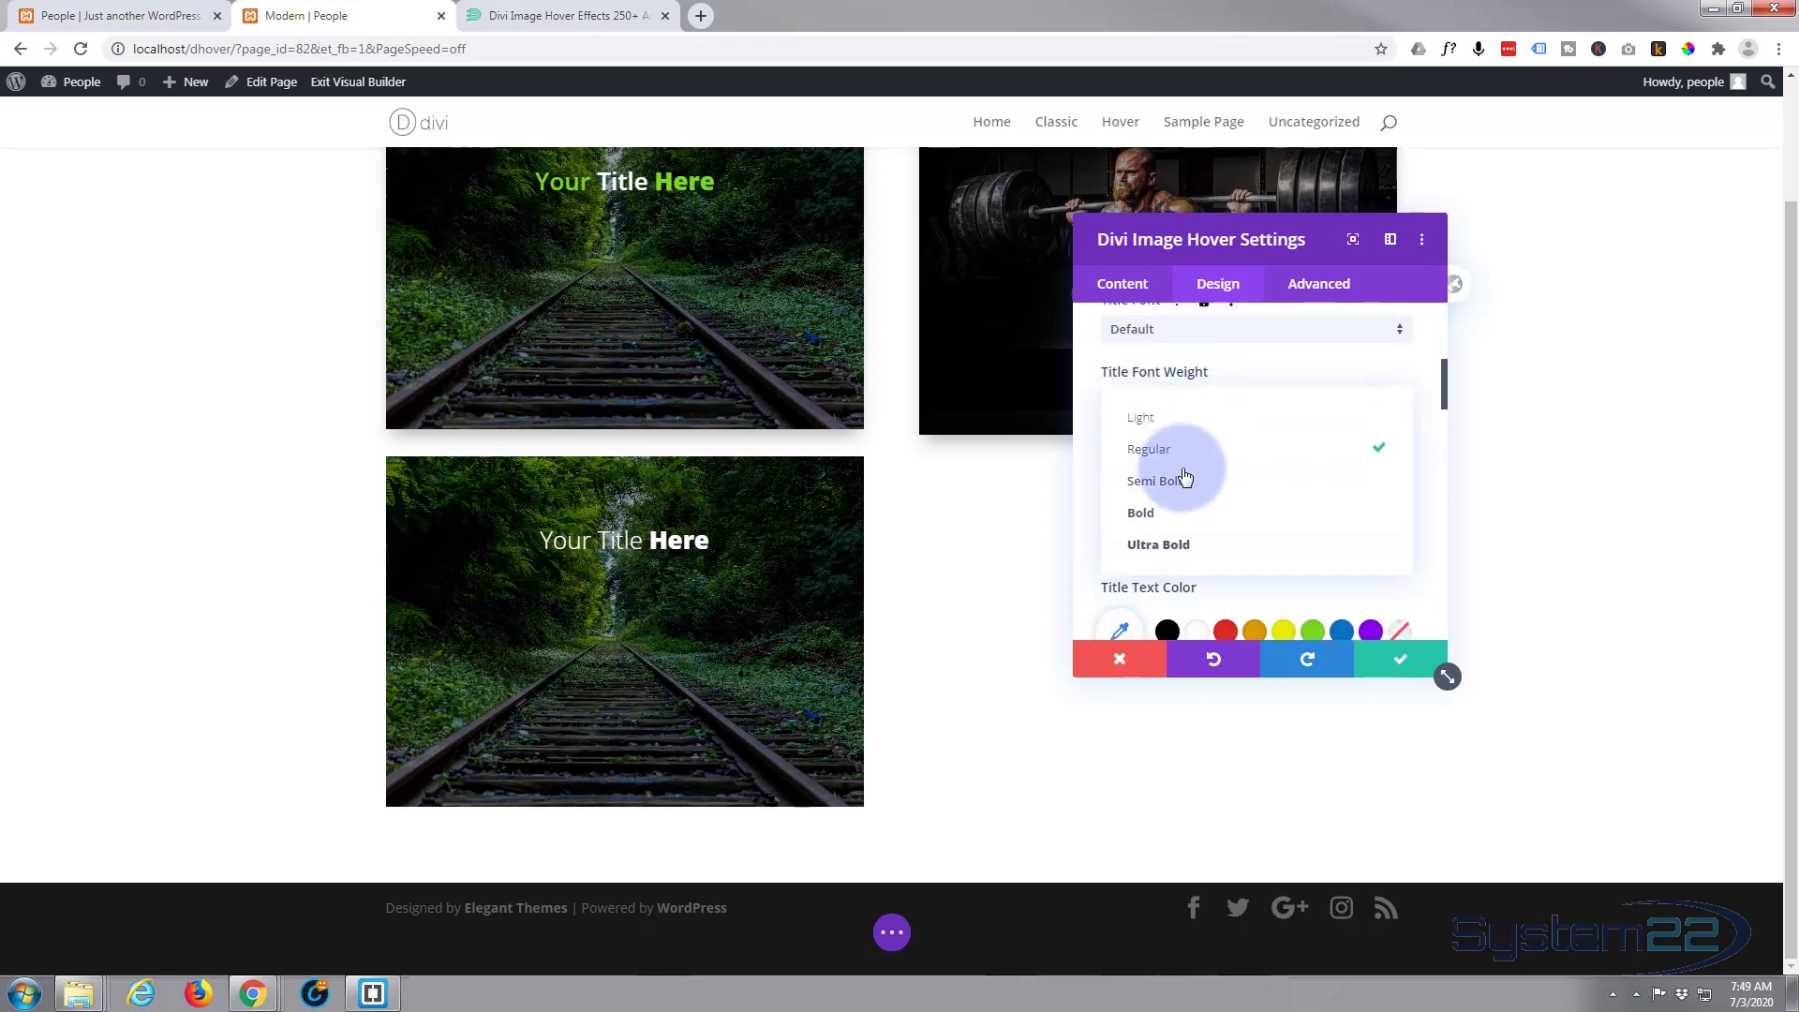
click(1179, 513)
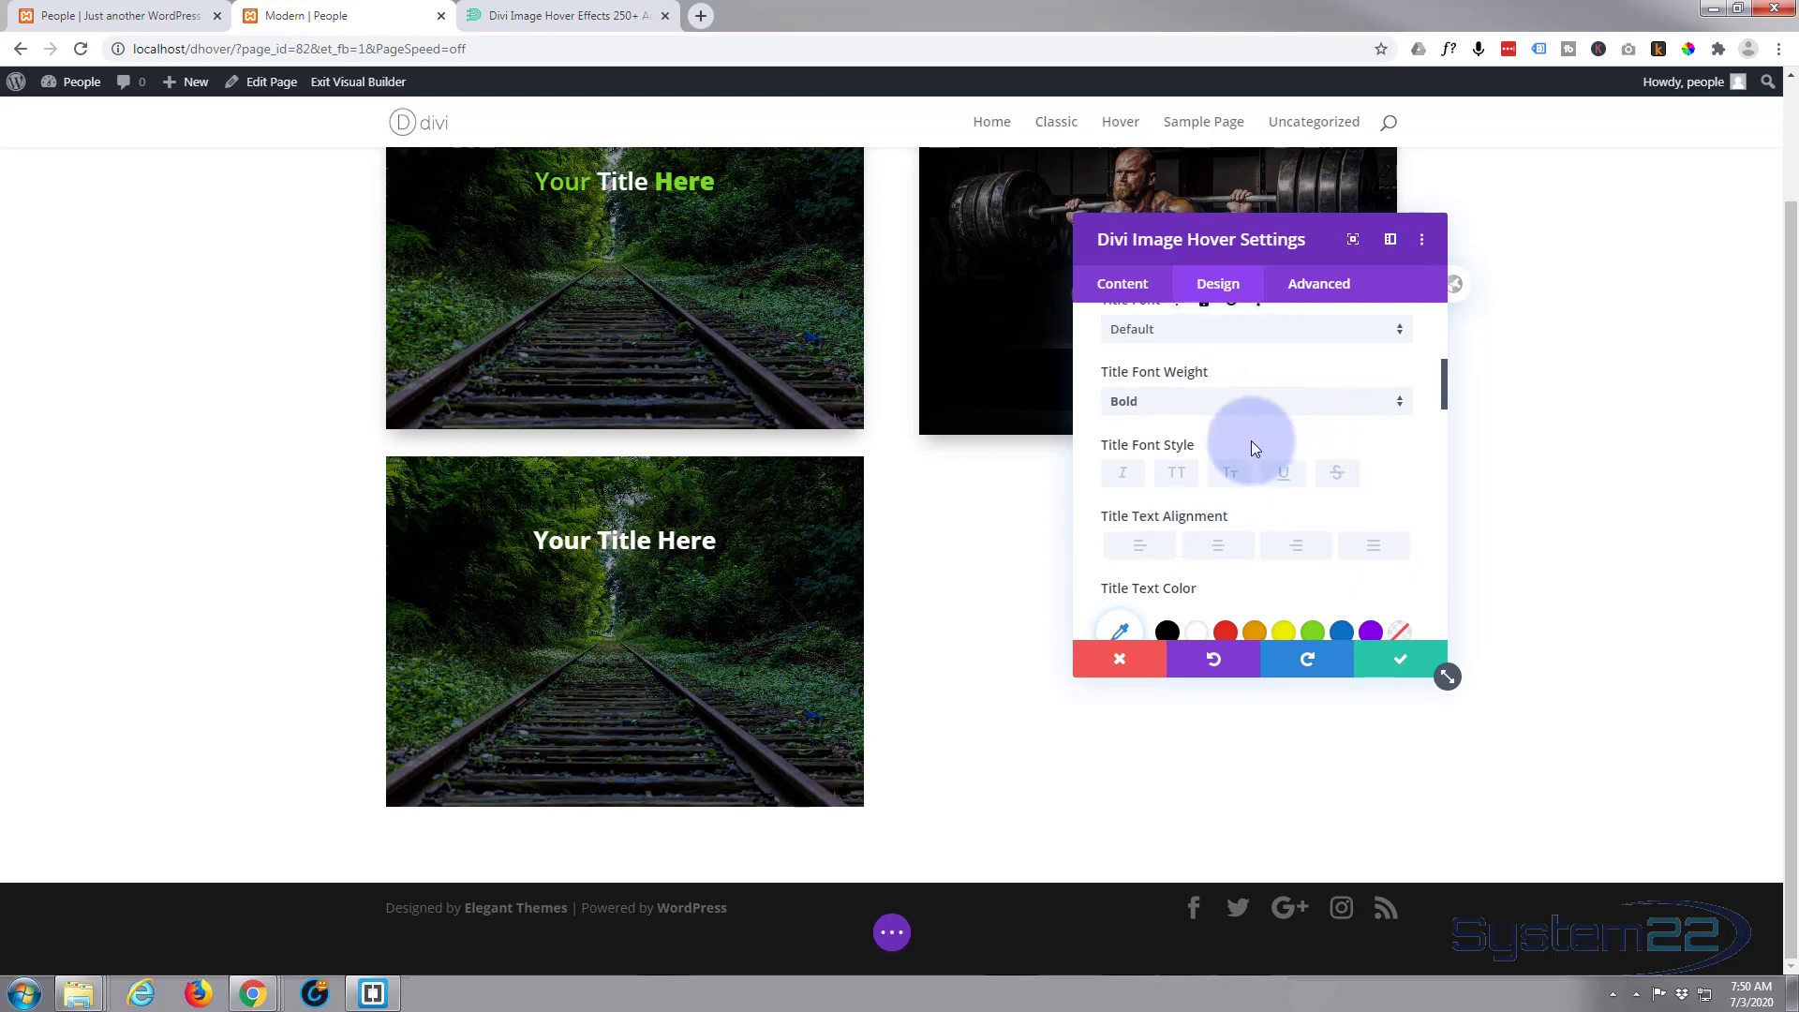
- Try a green #7cda24 background behind the title prefix and clear it back to transparent
scroll(1251, 440, down, 1)
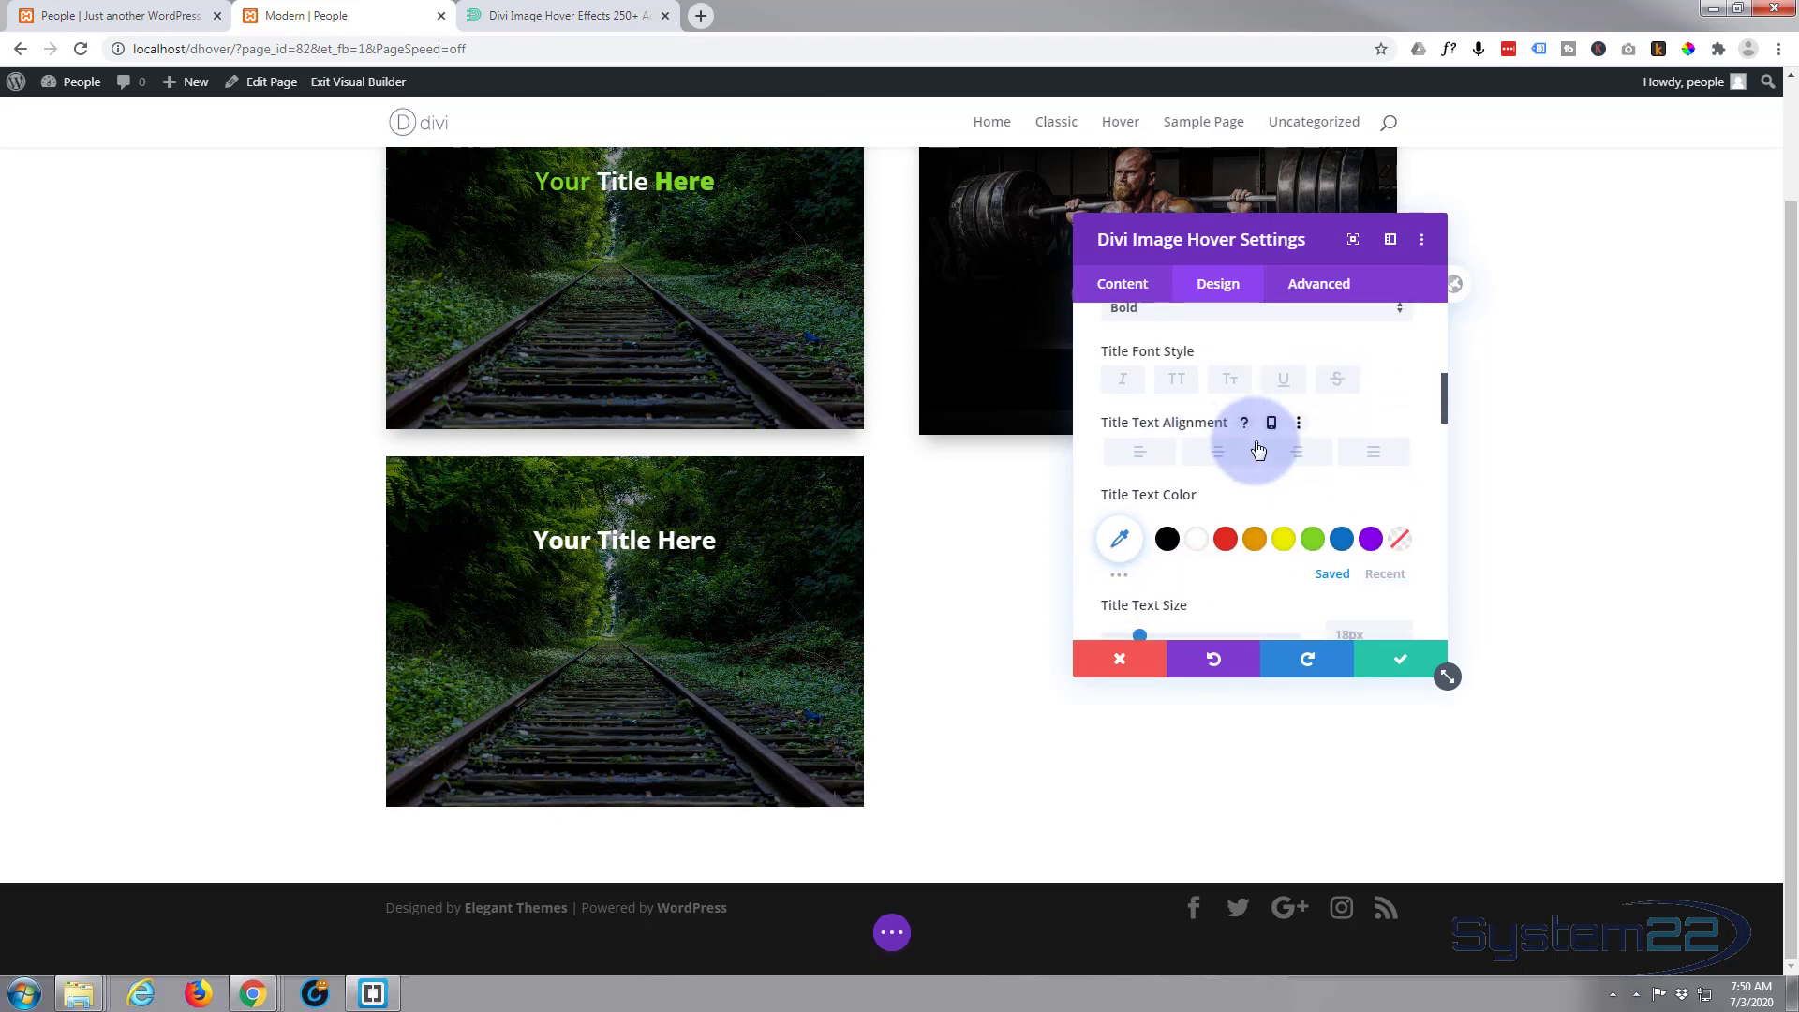
mouse_move(643, 502)
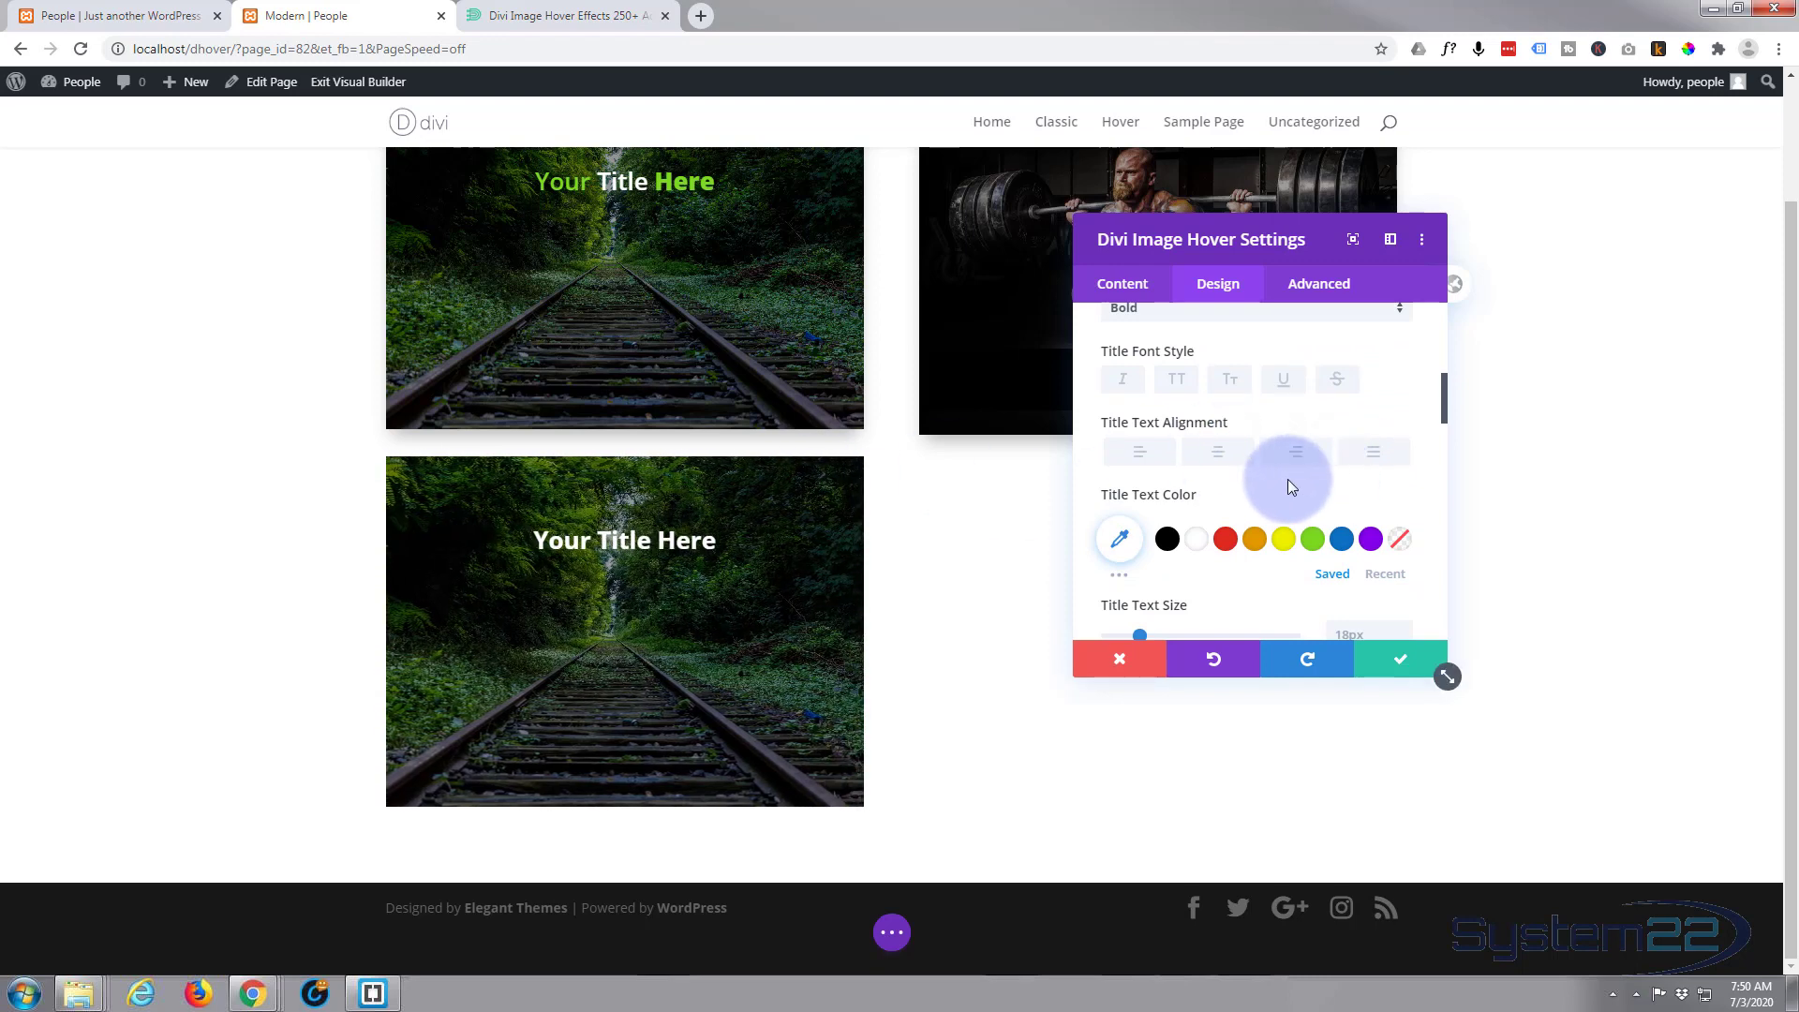
scroll(1288, 480, down, 2)
scroll(1288, 483, down, 5)
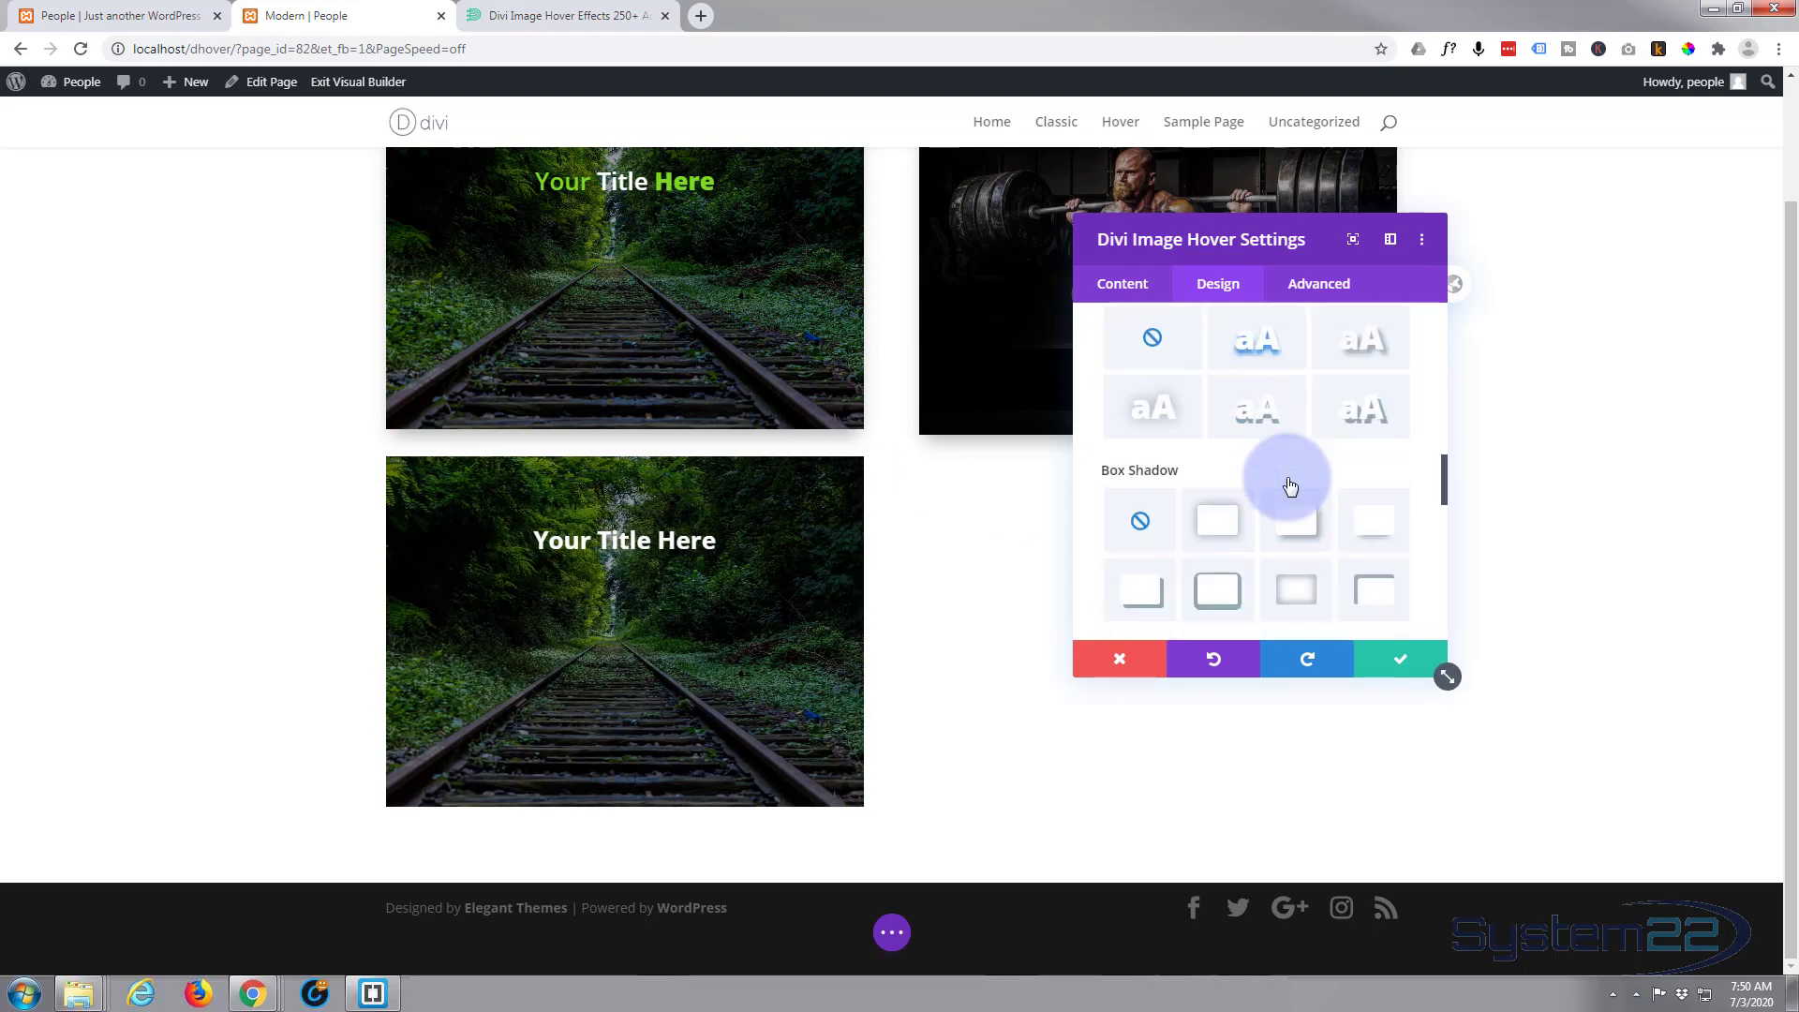
scroll(1285, 483, down, 3)
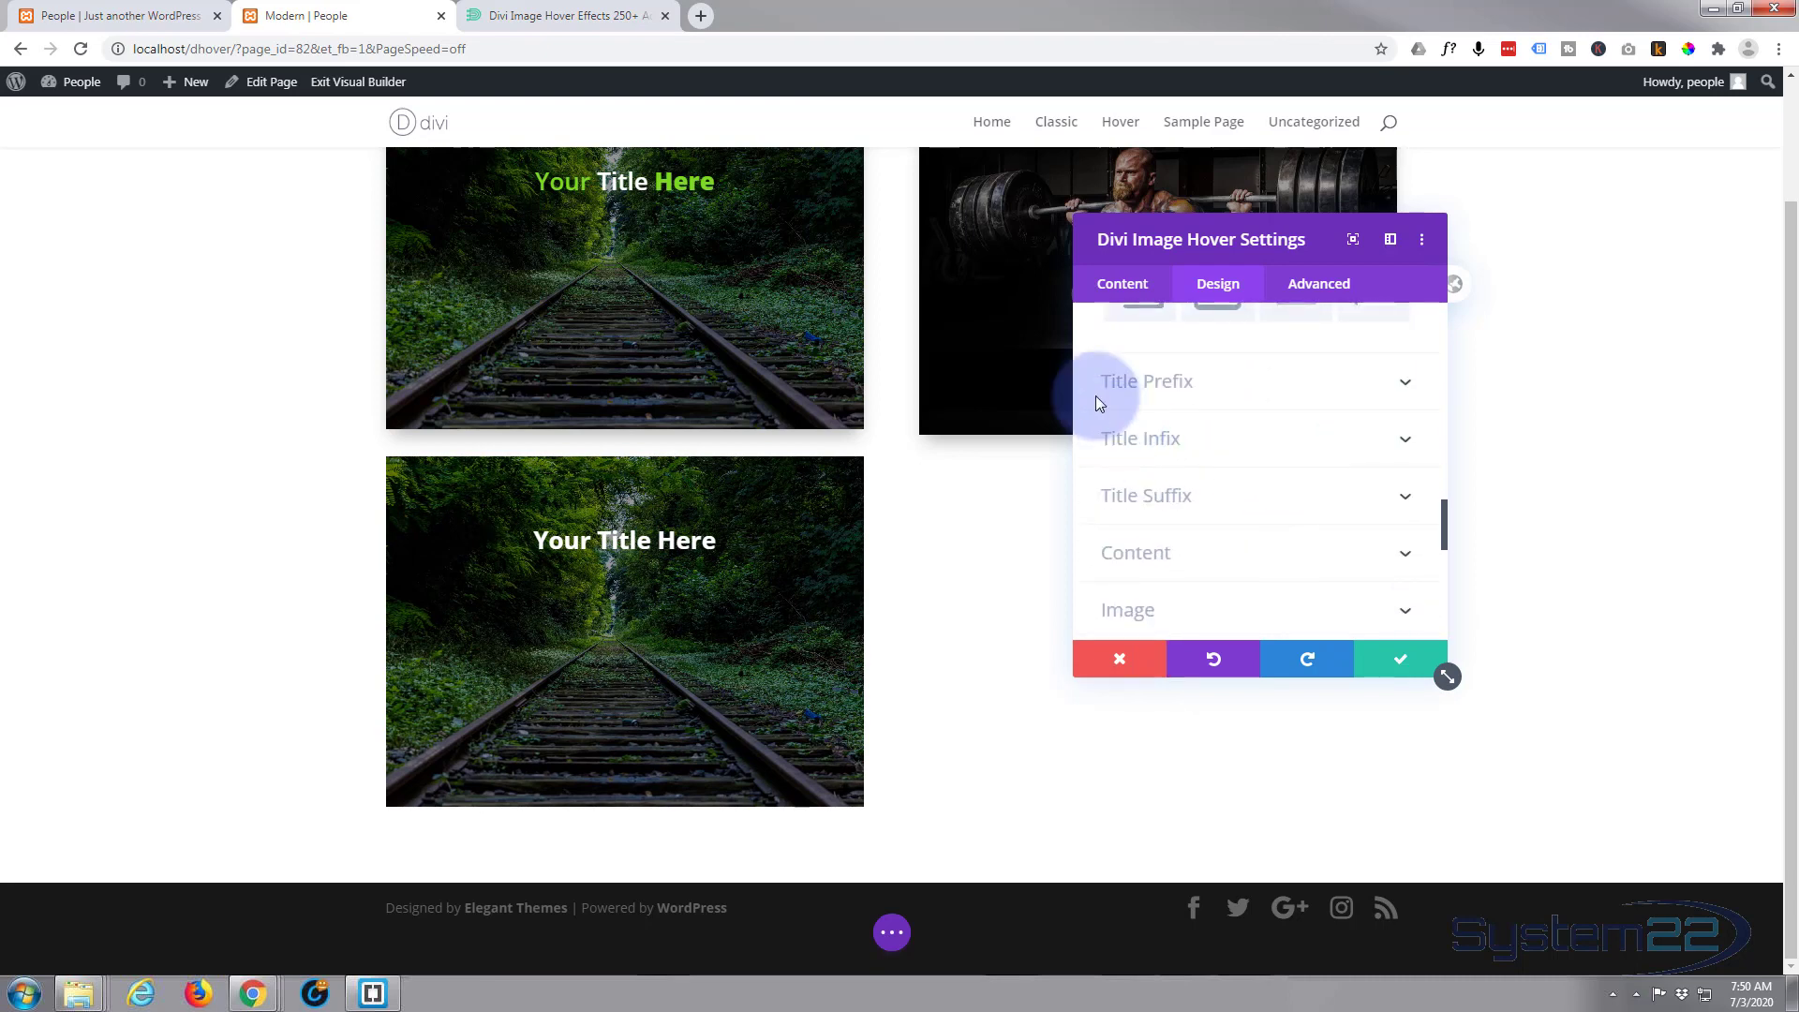
click(1342, 392)
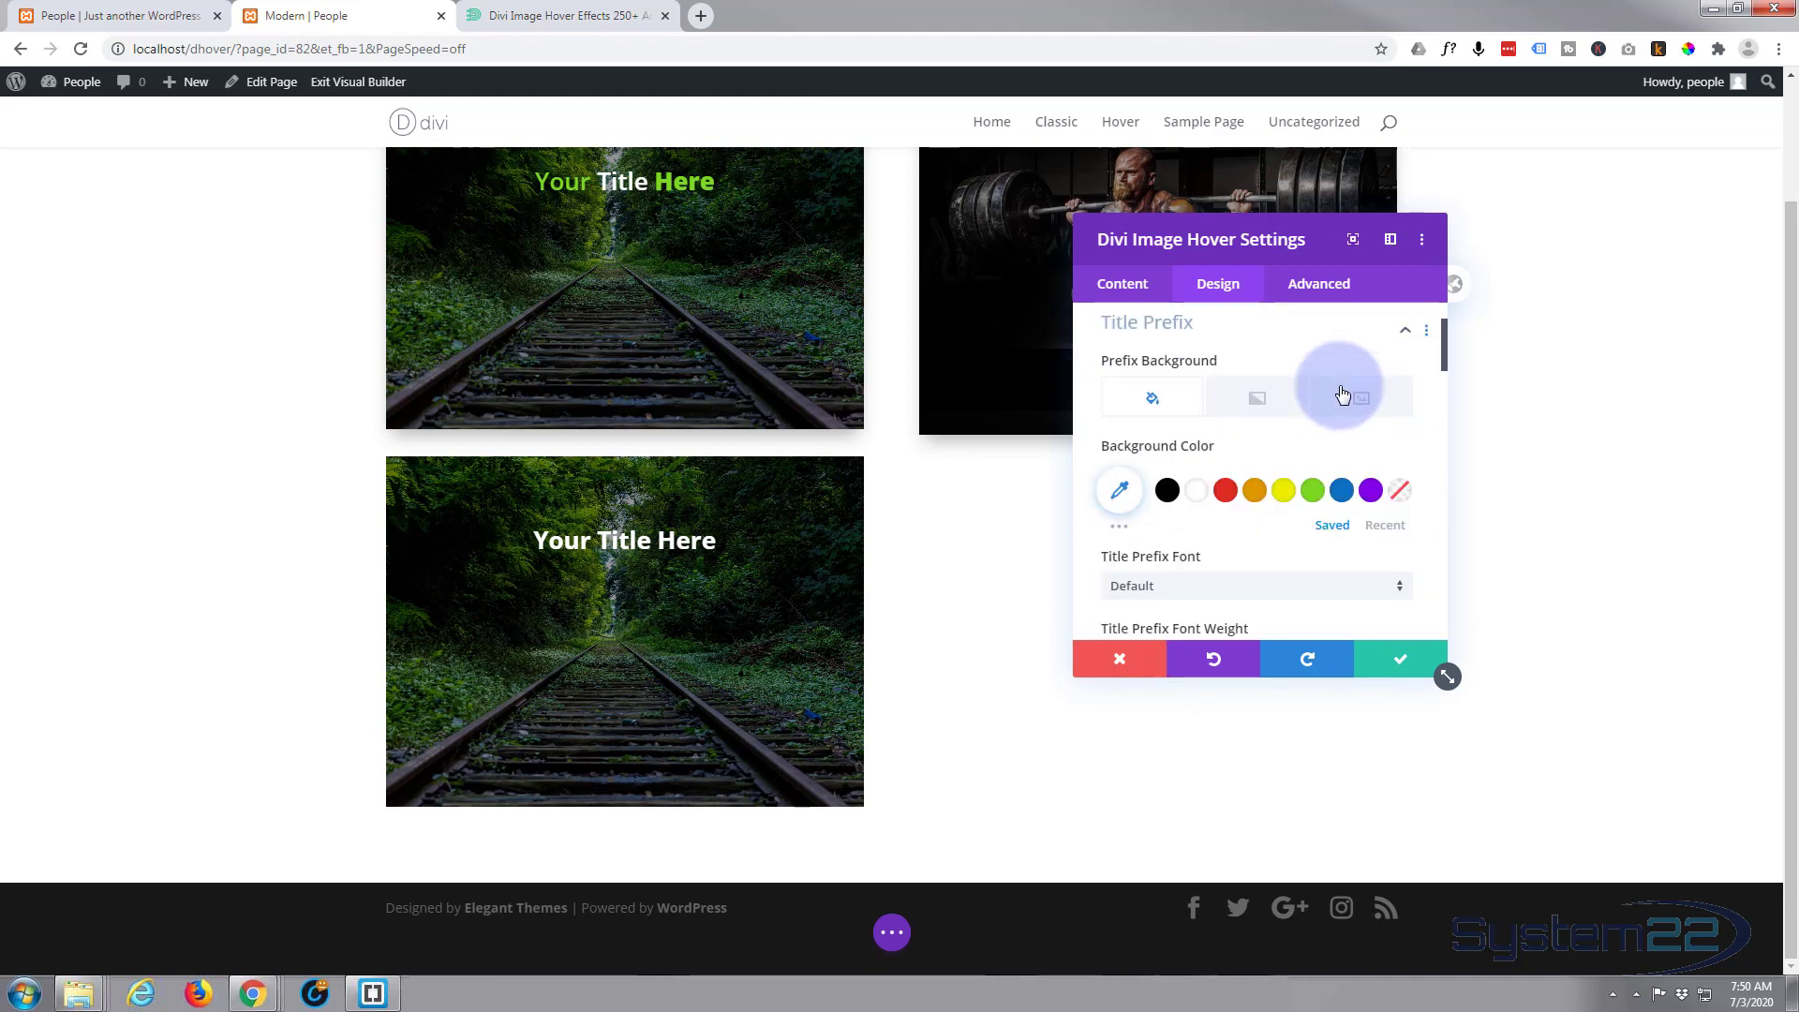
click(1313, 497)
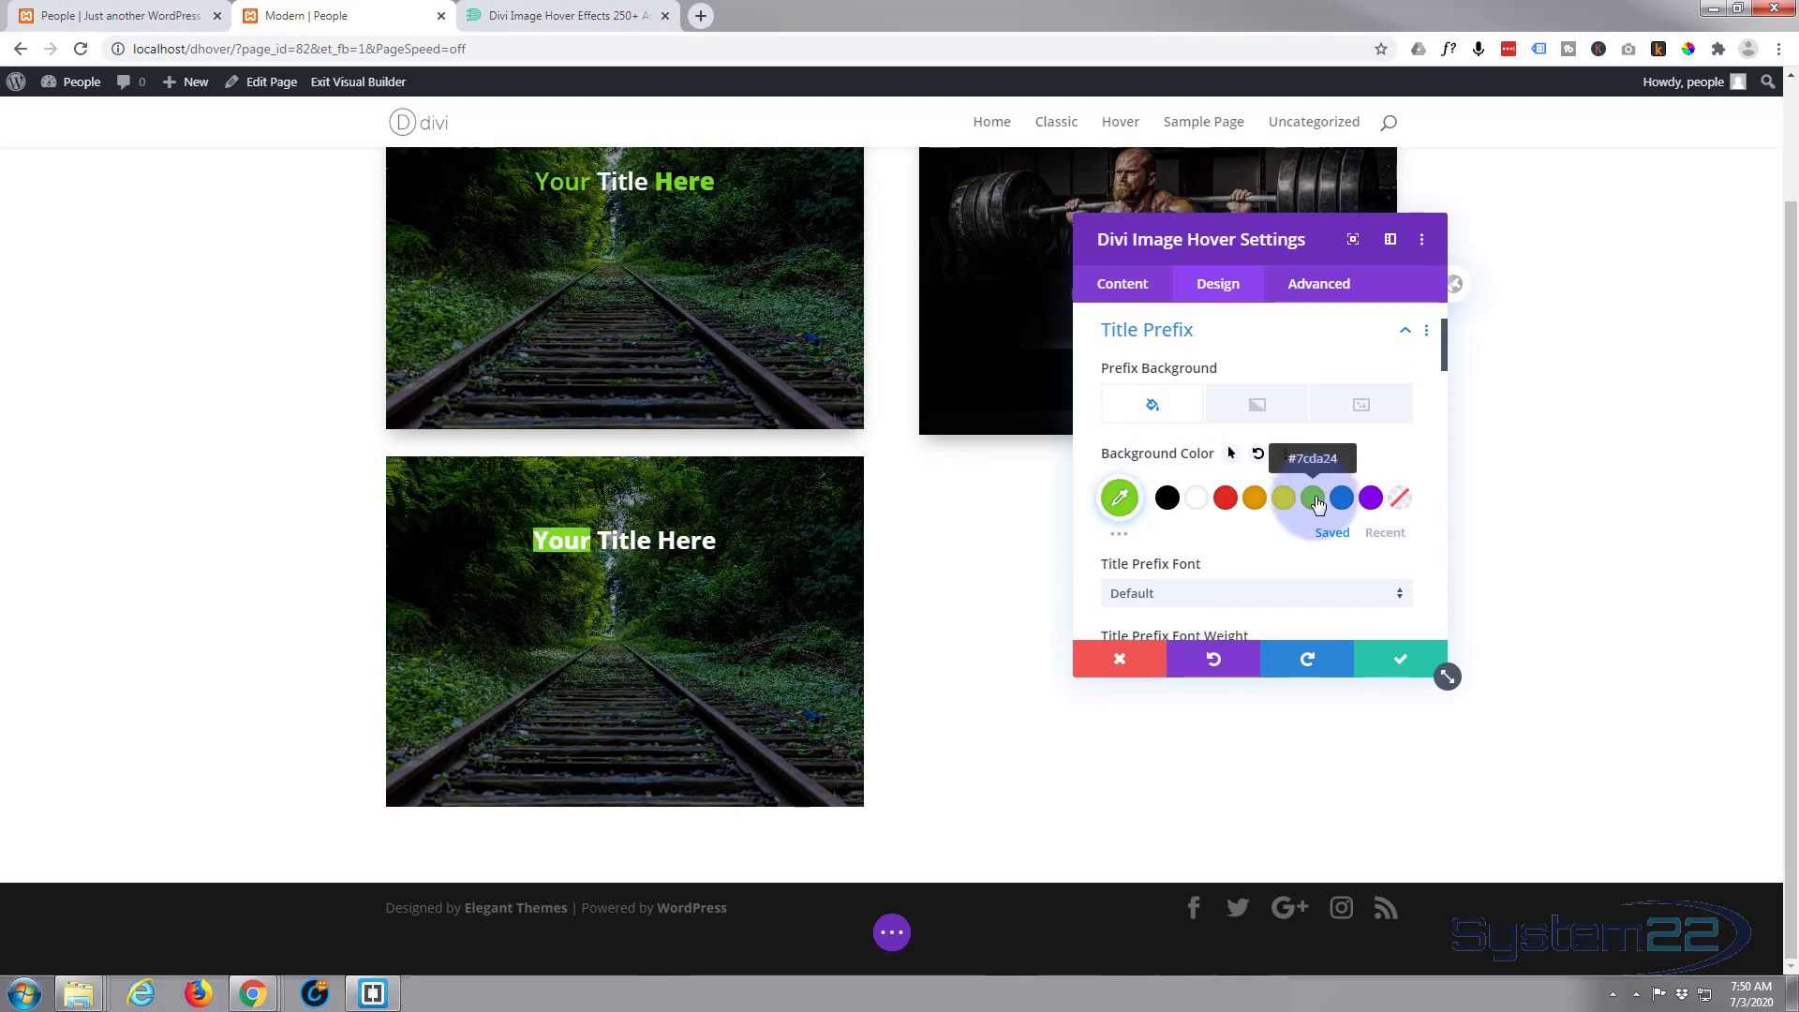
click(1400, 499)
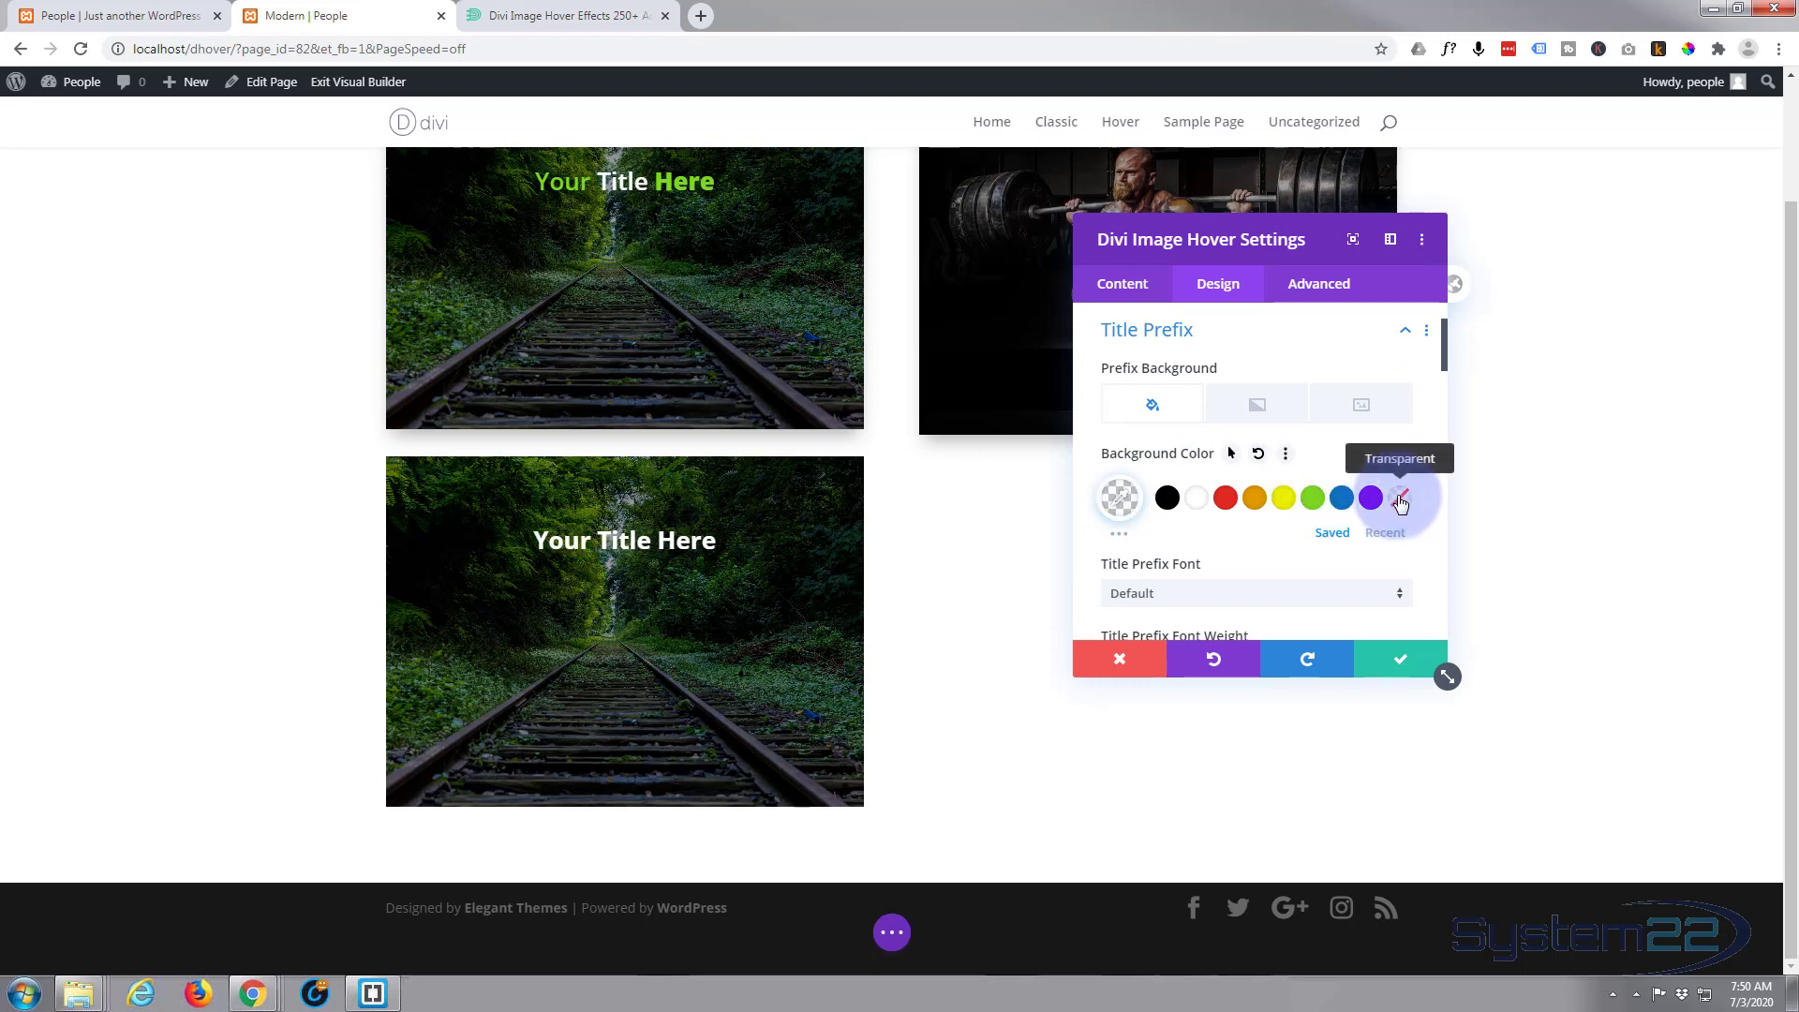
- Set the title prefix's text colour to green #7cda24
scroll(1398, 499, down, 3)
scroll(1392, 501, down, 1)
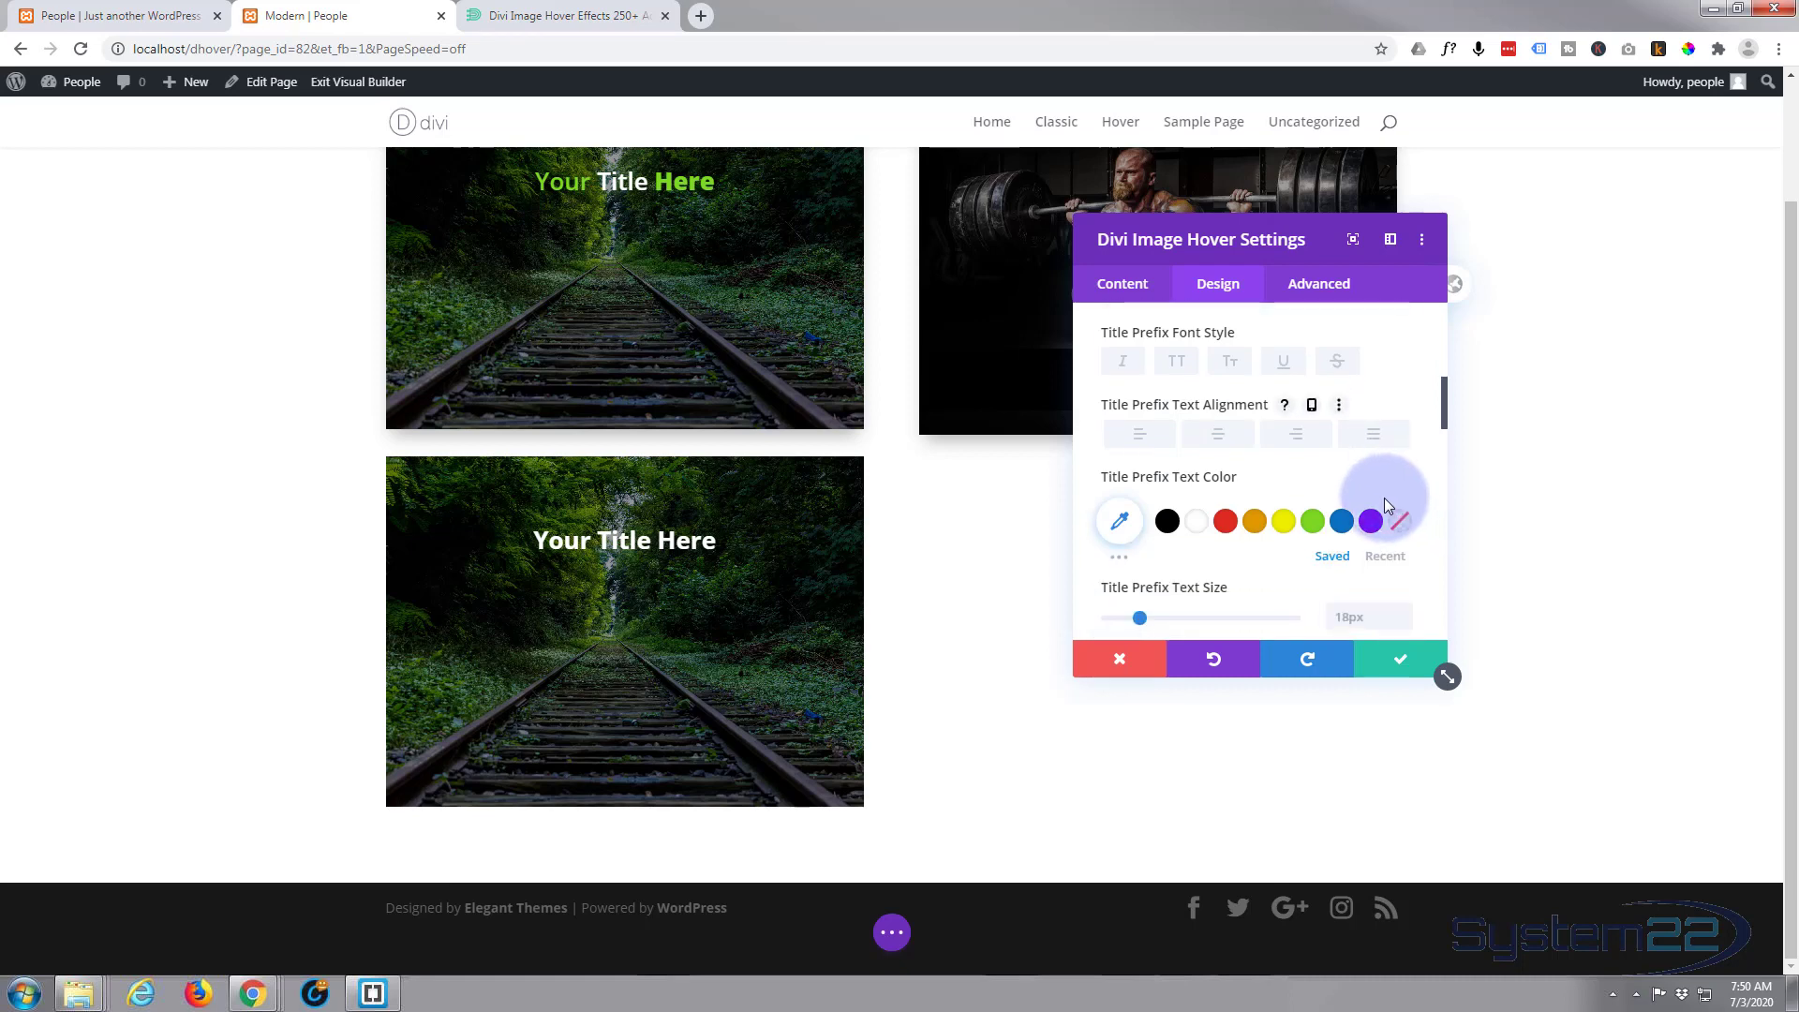
click(1312, 499)
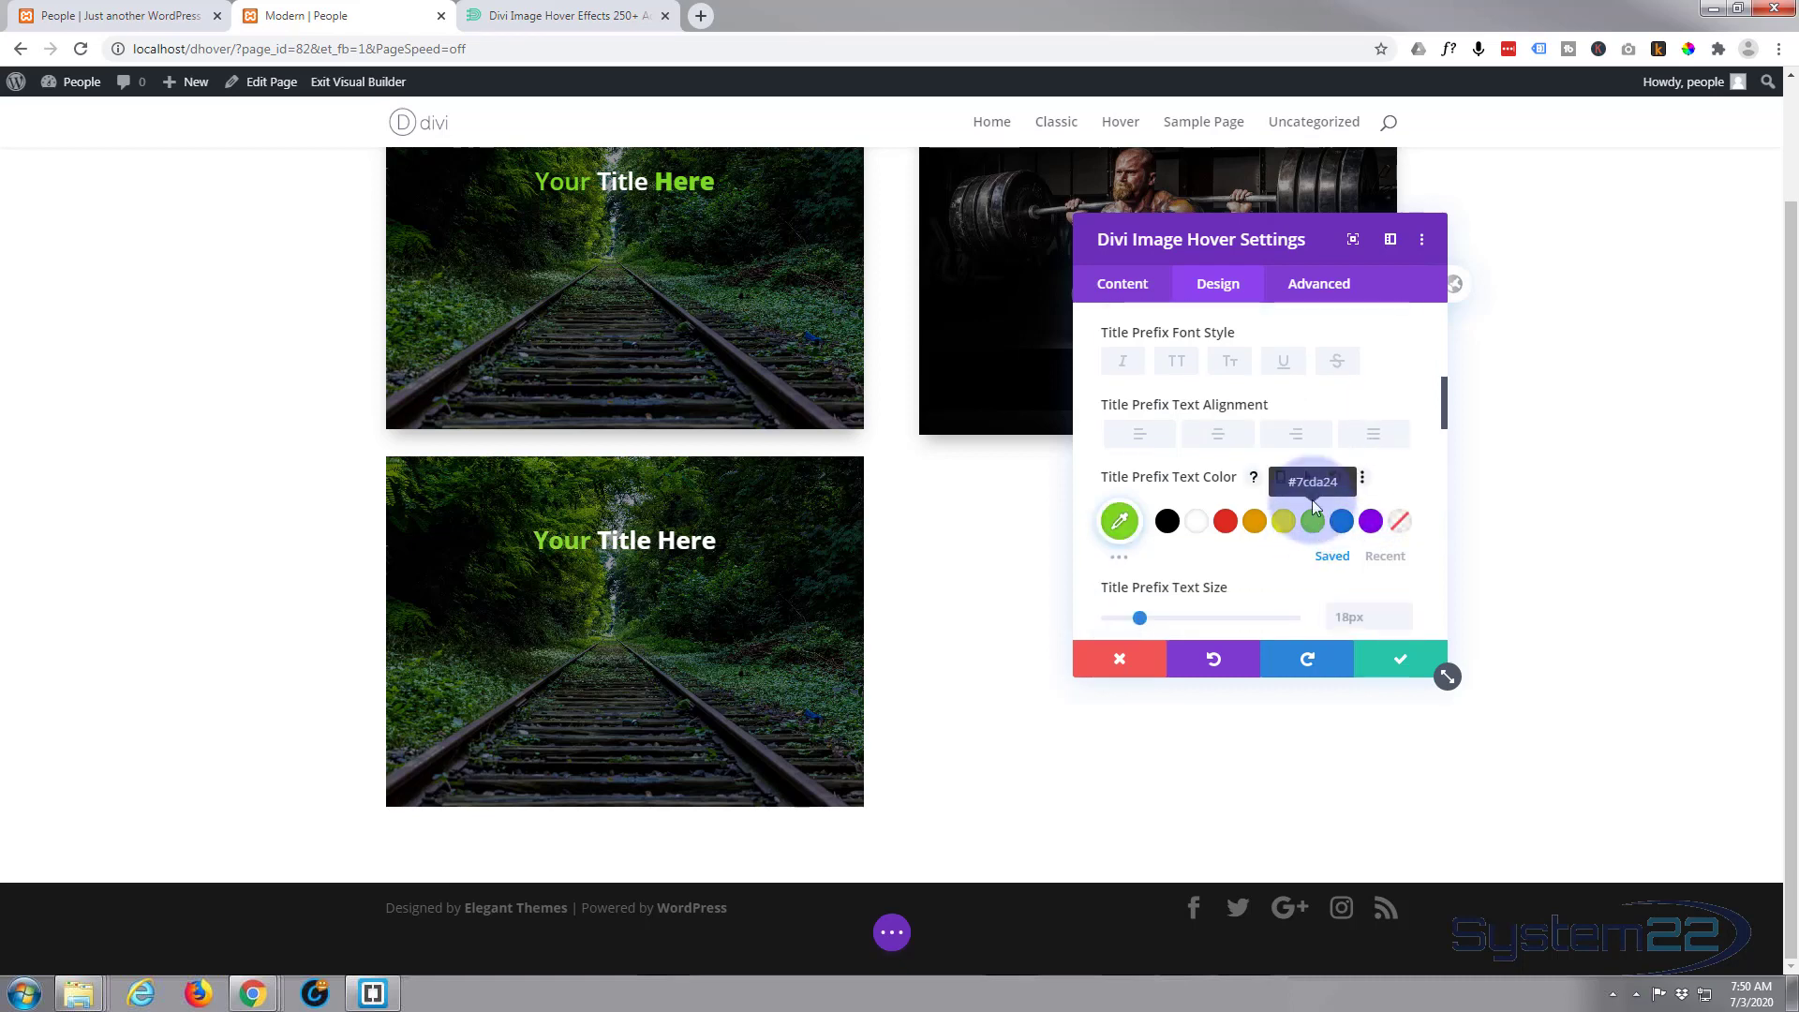
scroll(1280, 489, up, 1)
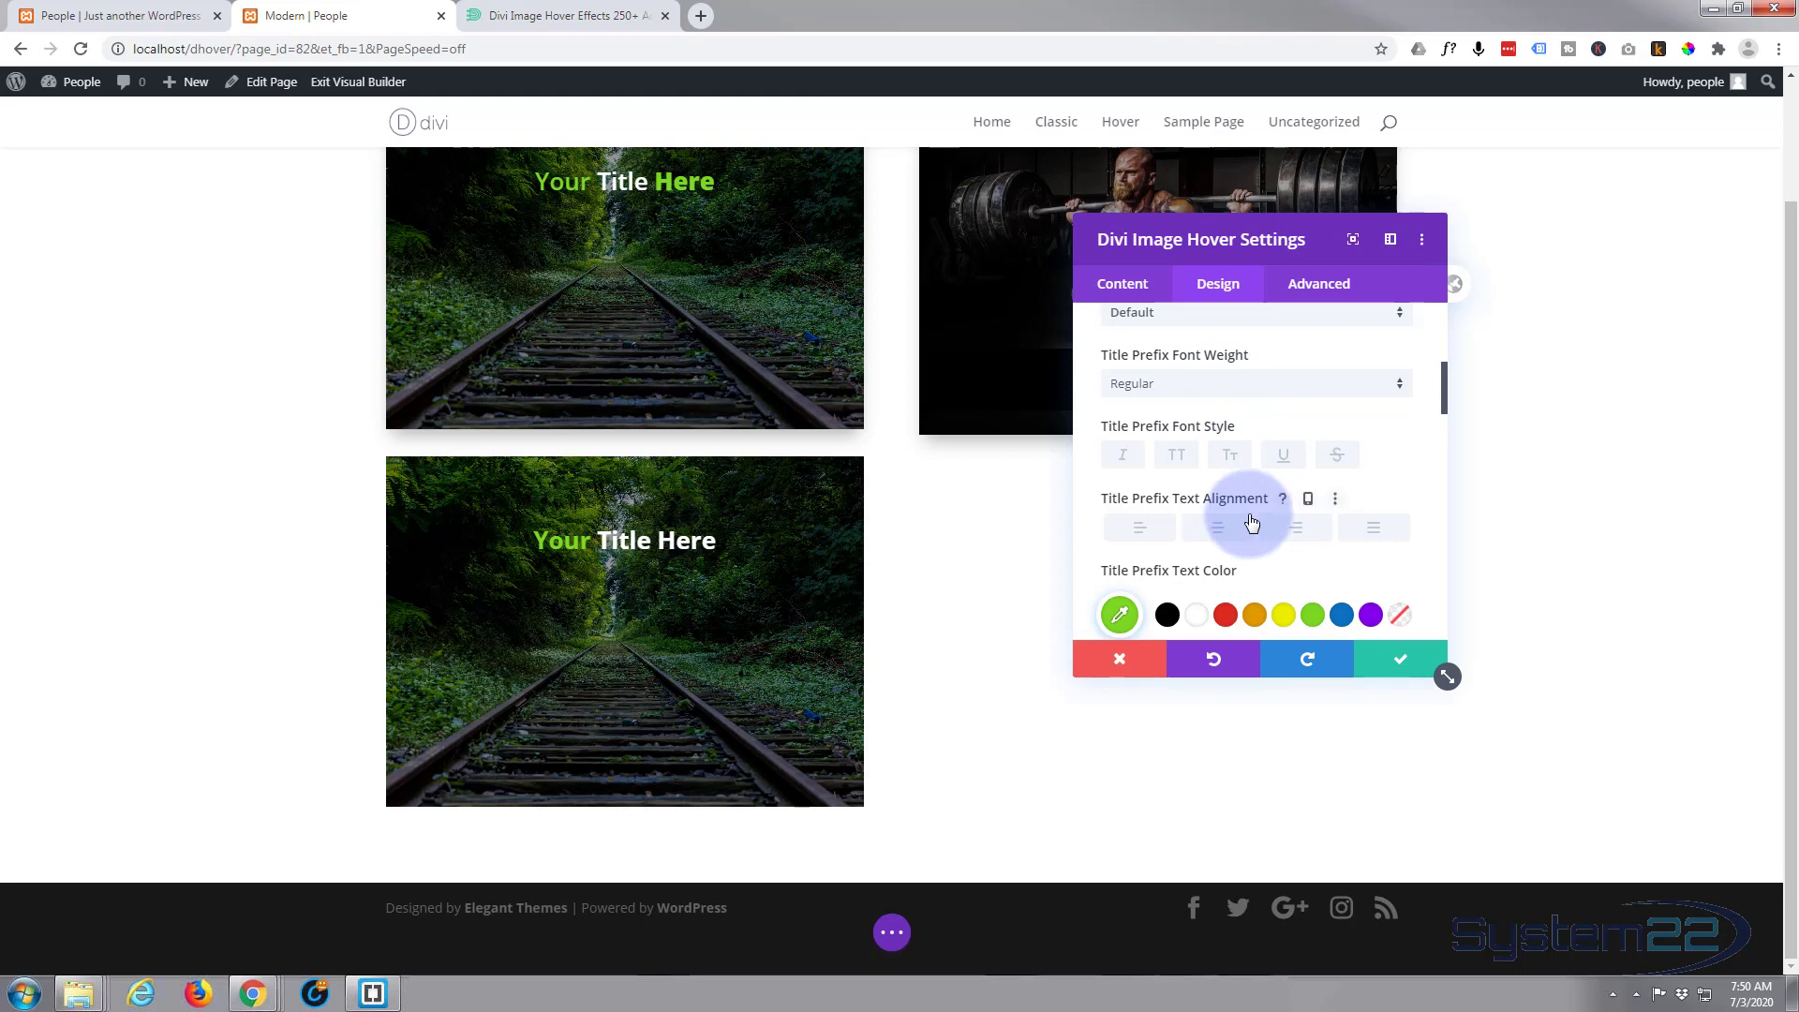
scroll(1249, 512, down, 1)
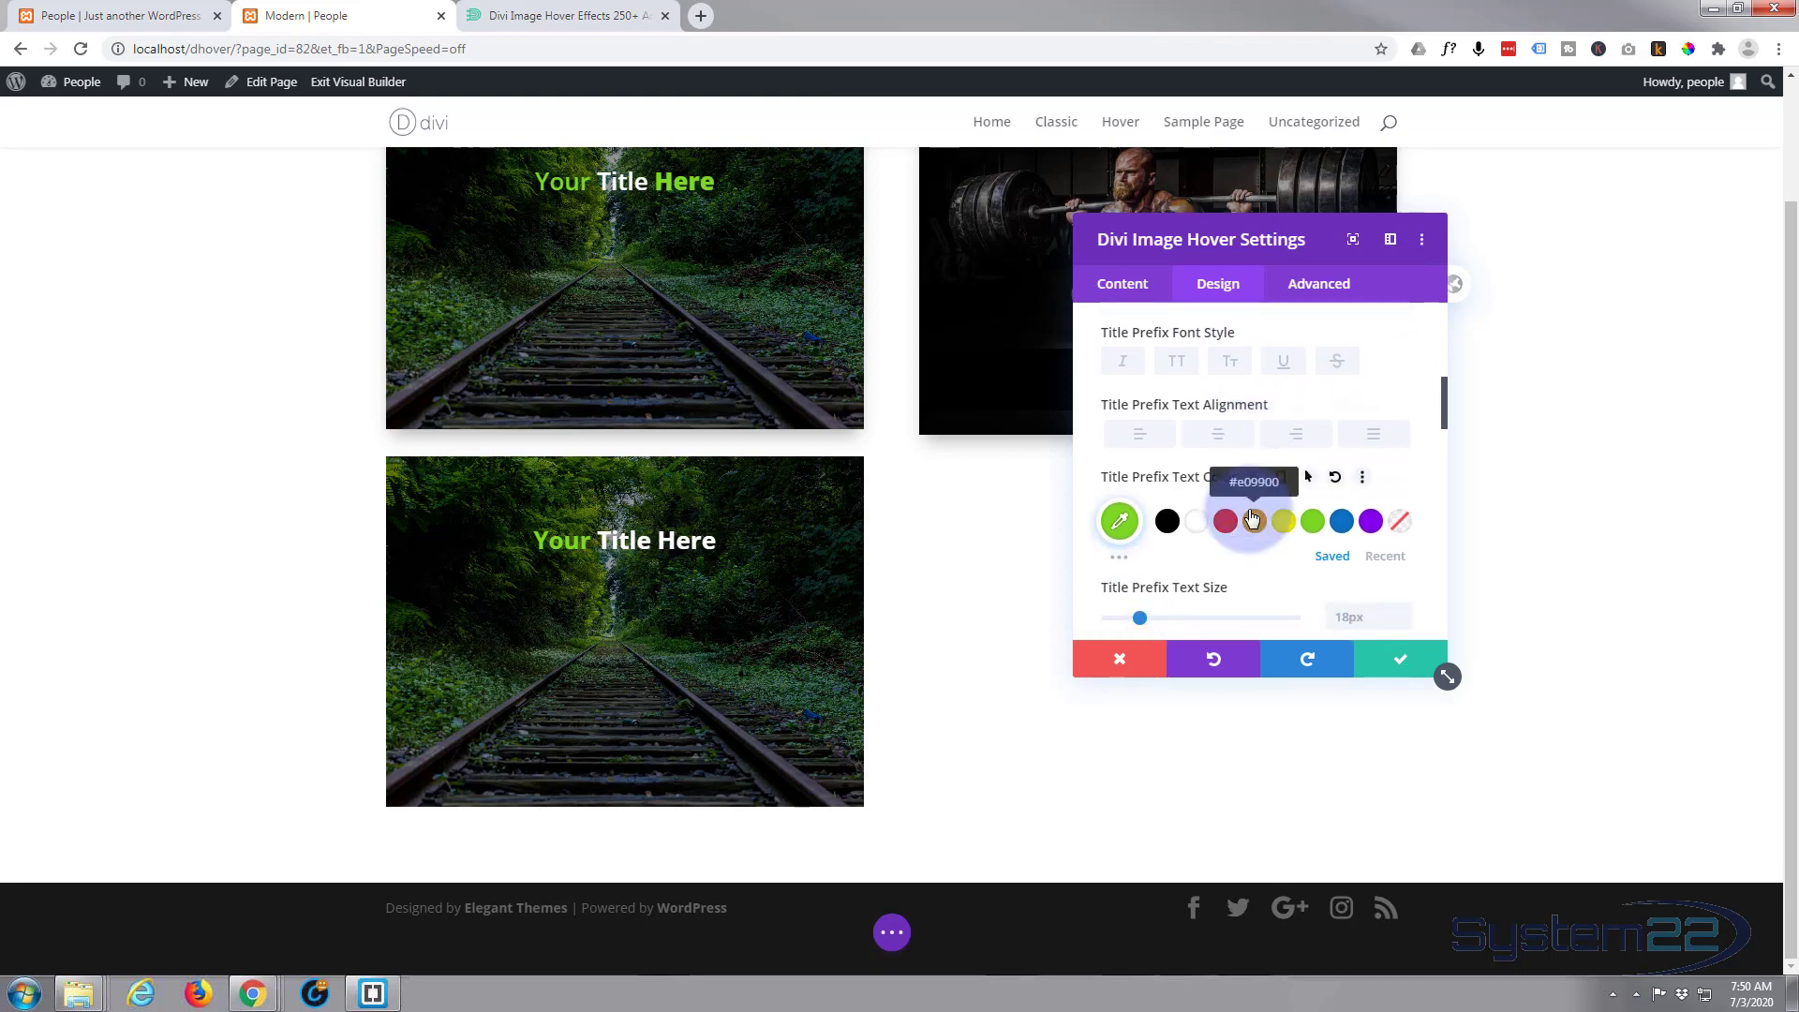
- Set the title suffix's text colour to green #7cda24 and preview the hover effect on the lower railway image
scroll(1248, 508, down, 3)
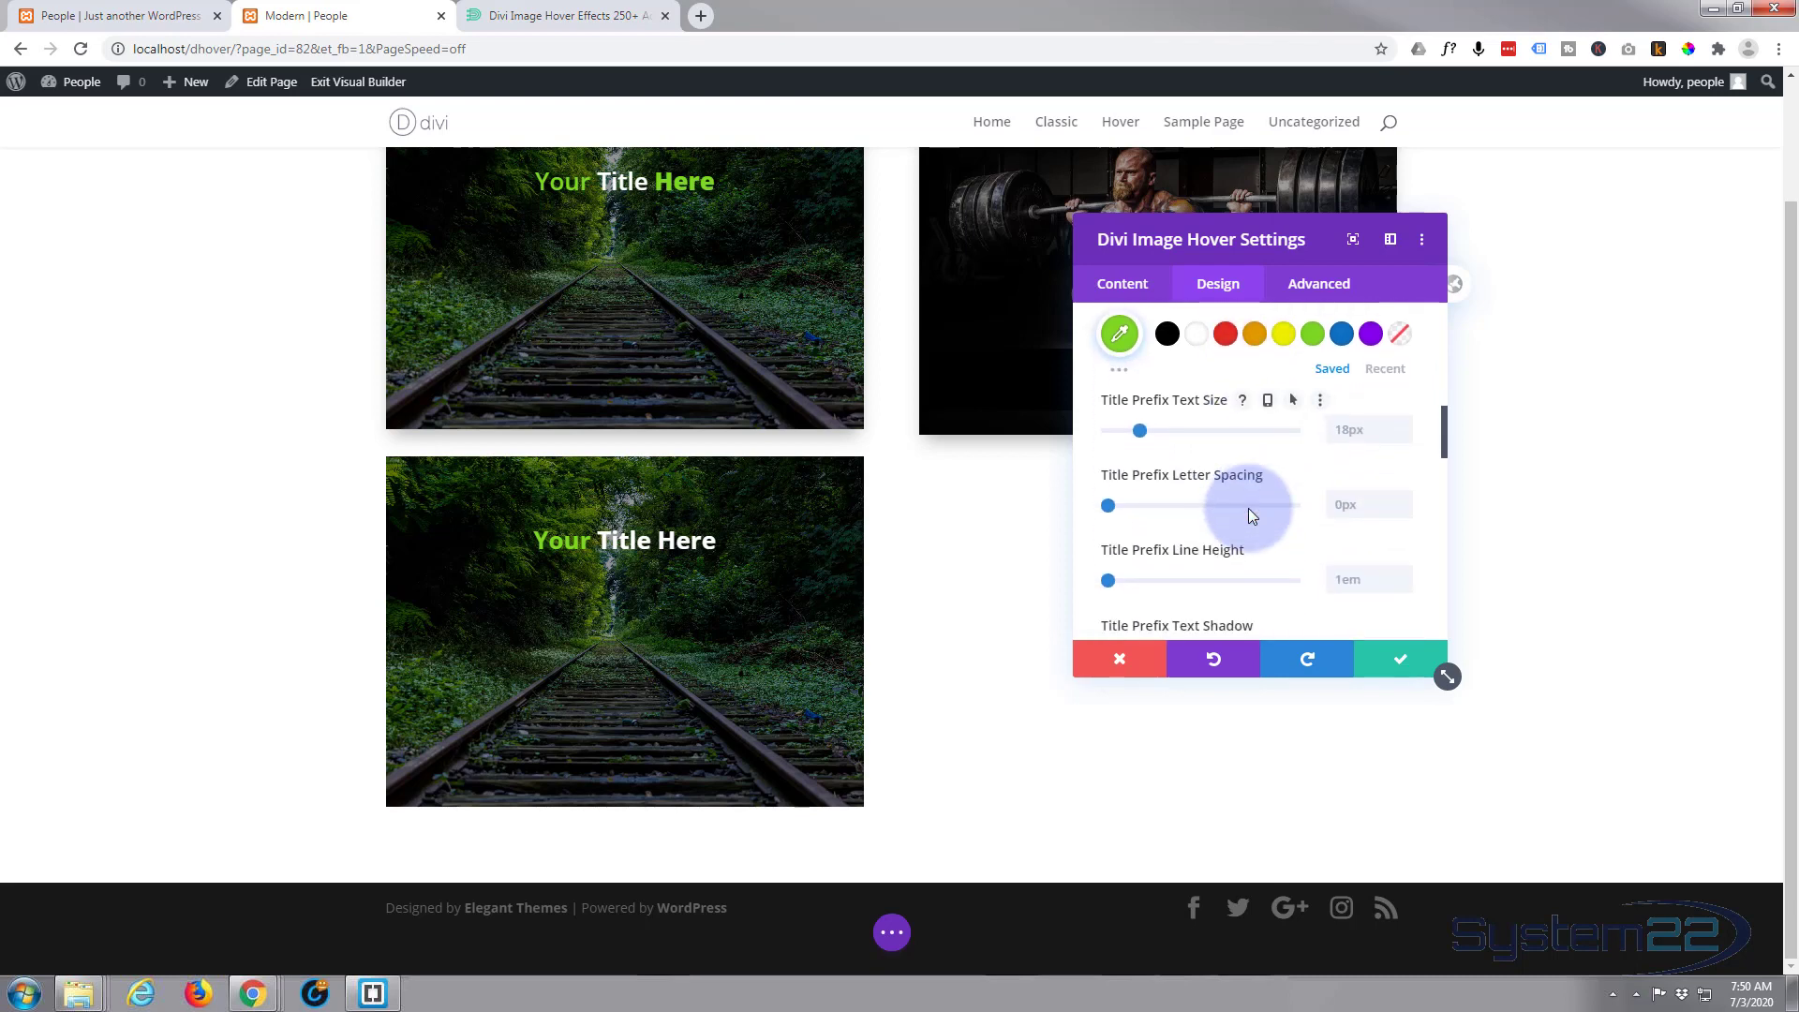
scroll(1248, 507, down, 4)
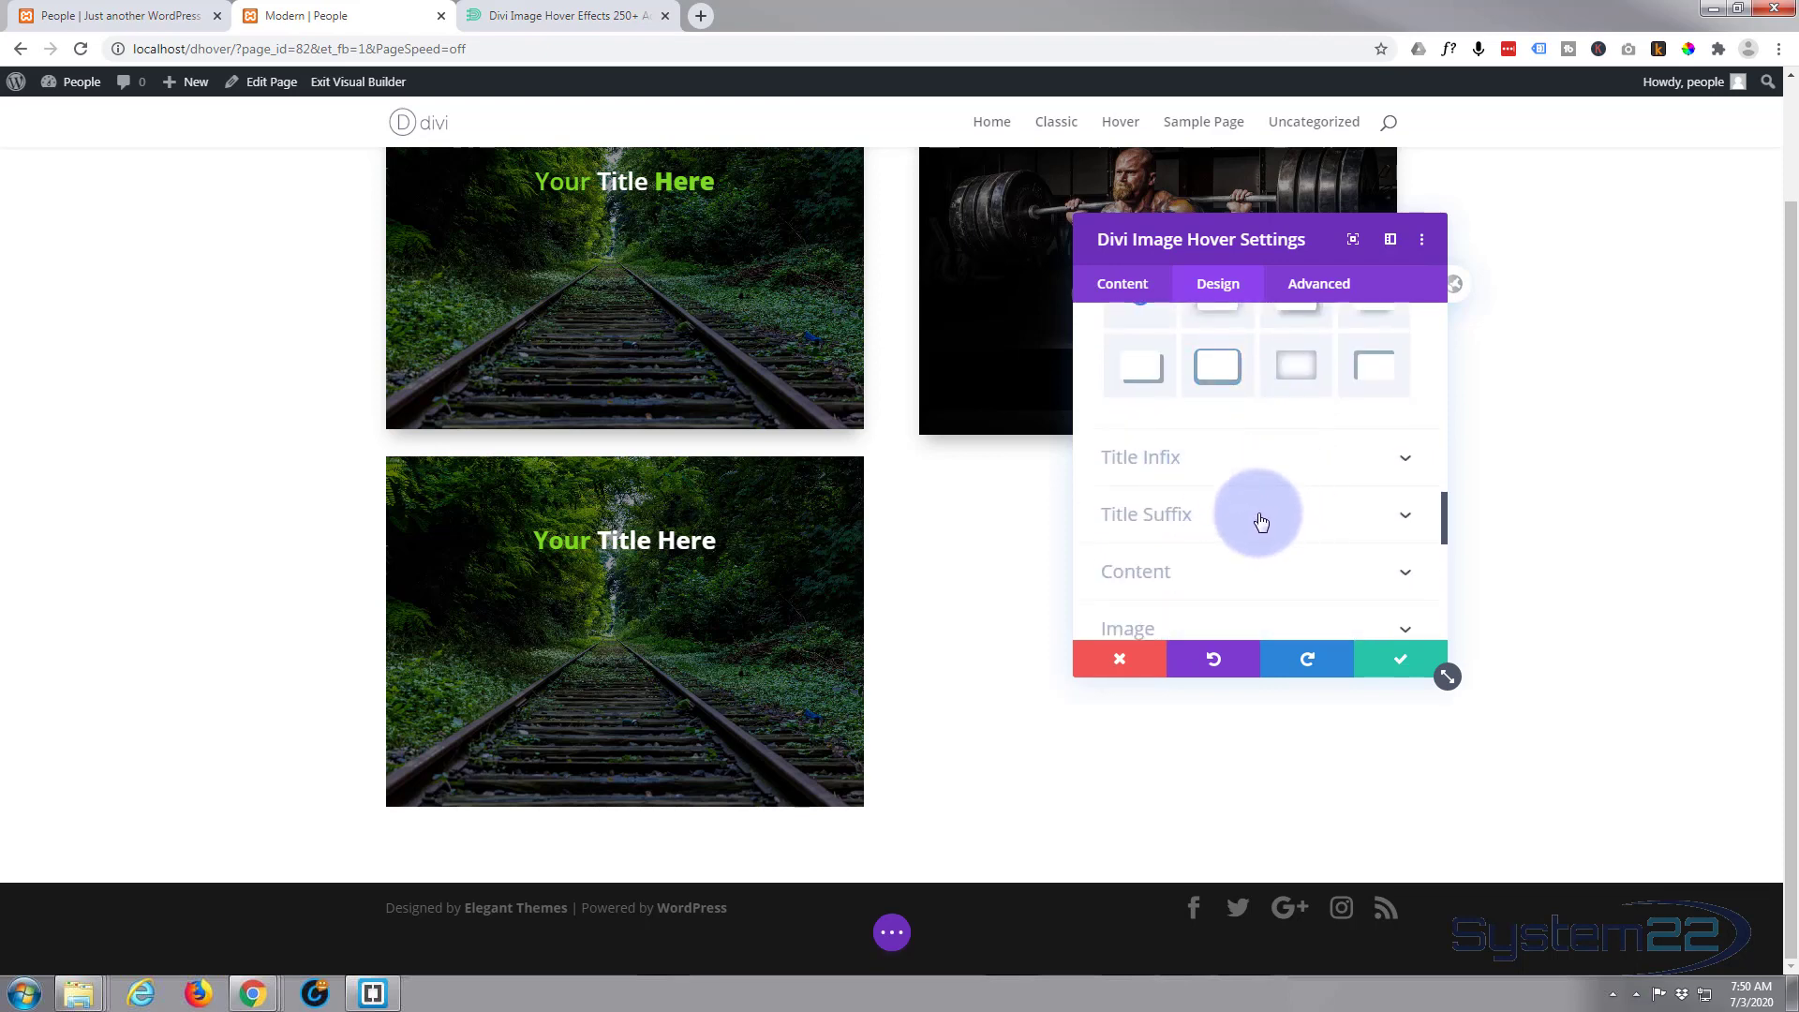
click(1257, 514)
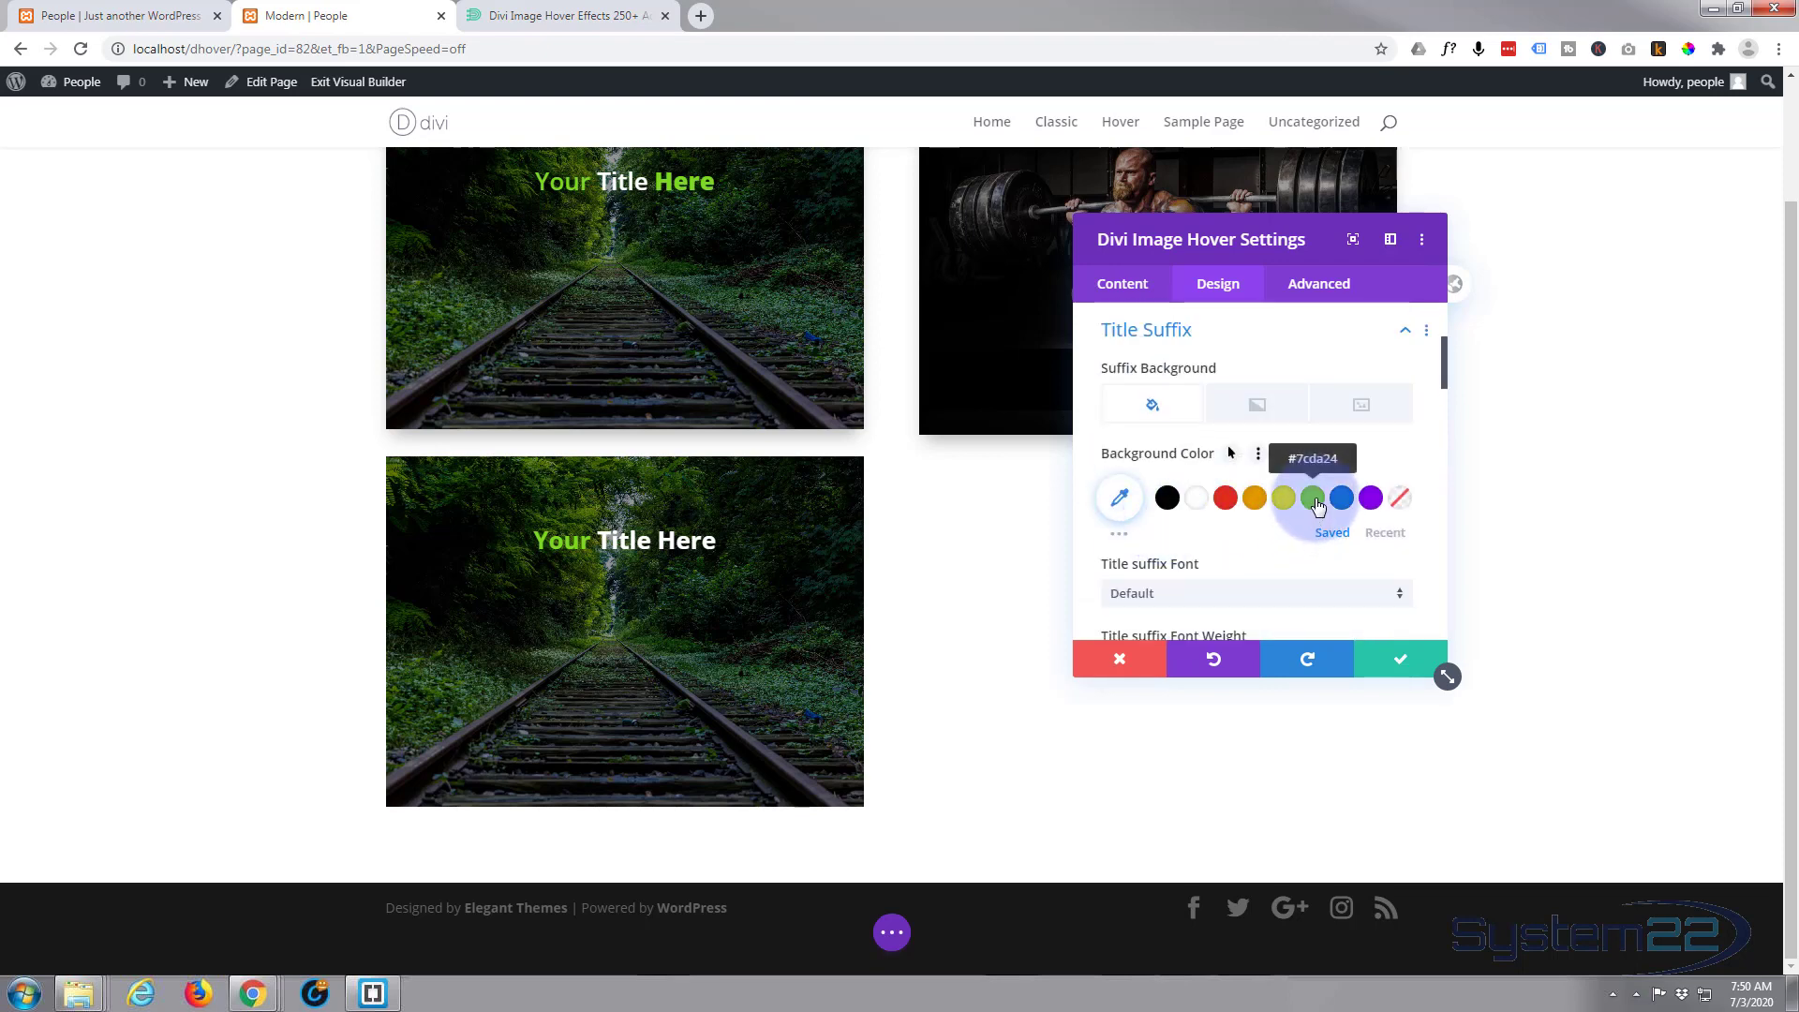
scroll(1303, 531, down, 3)
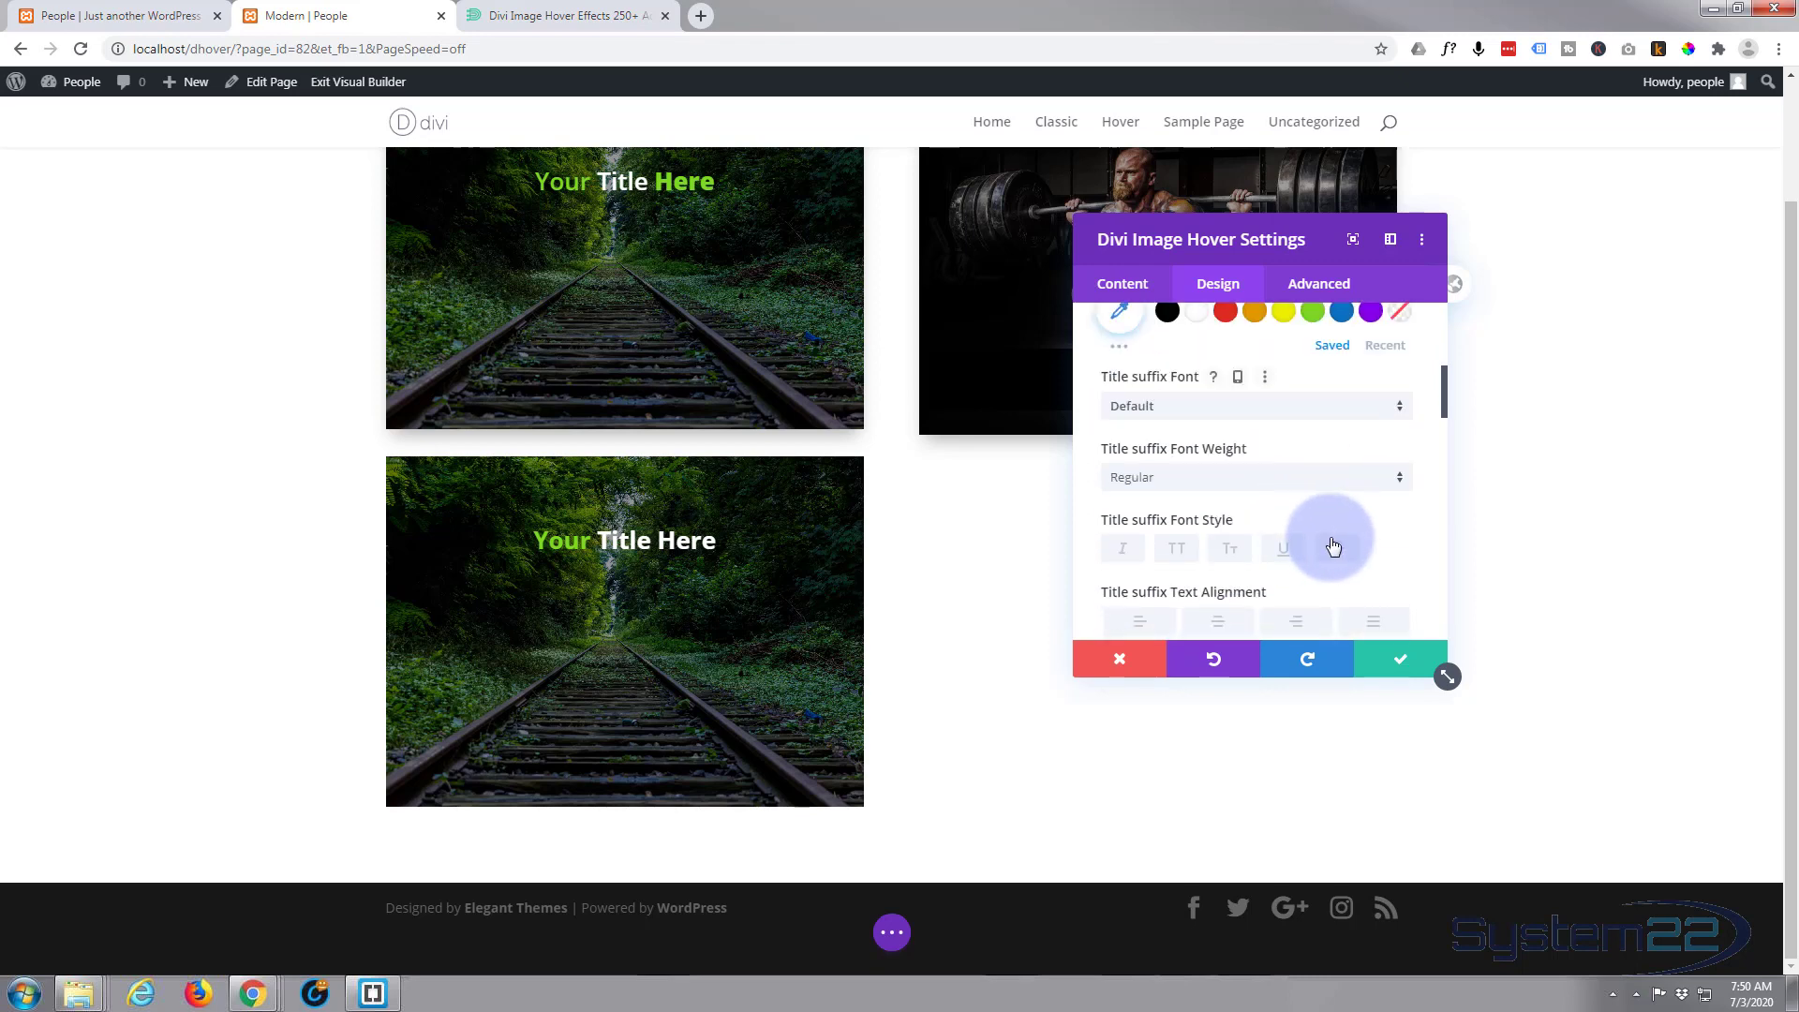
scroll(1333, 545, down, 1)
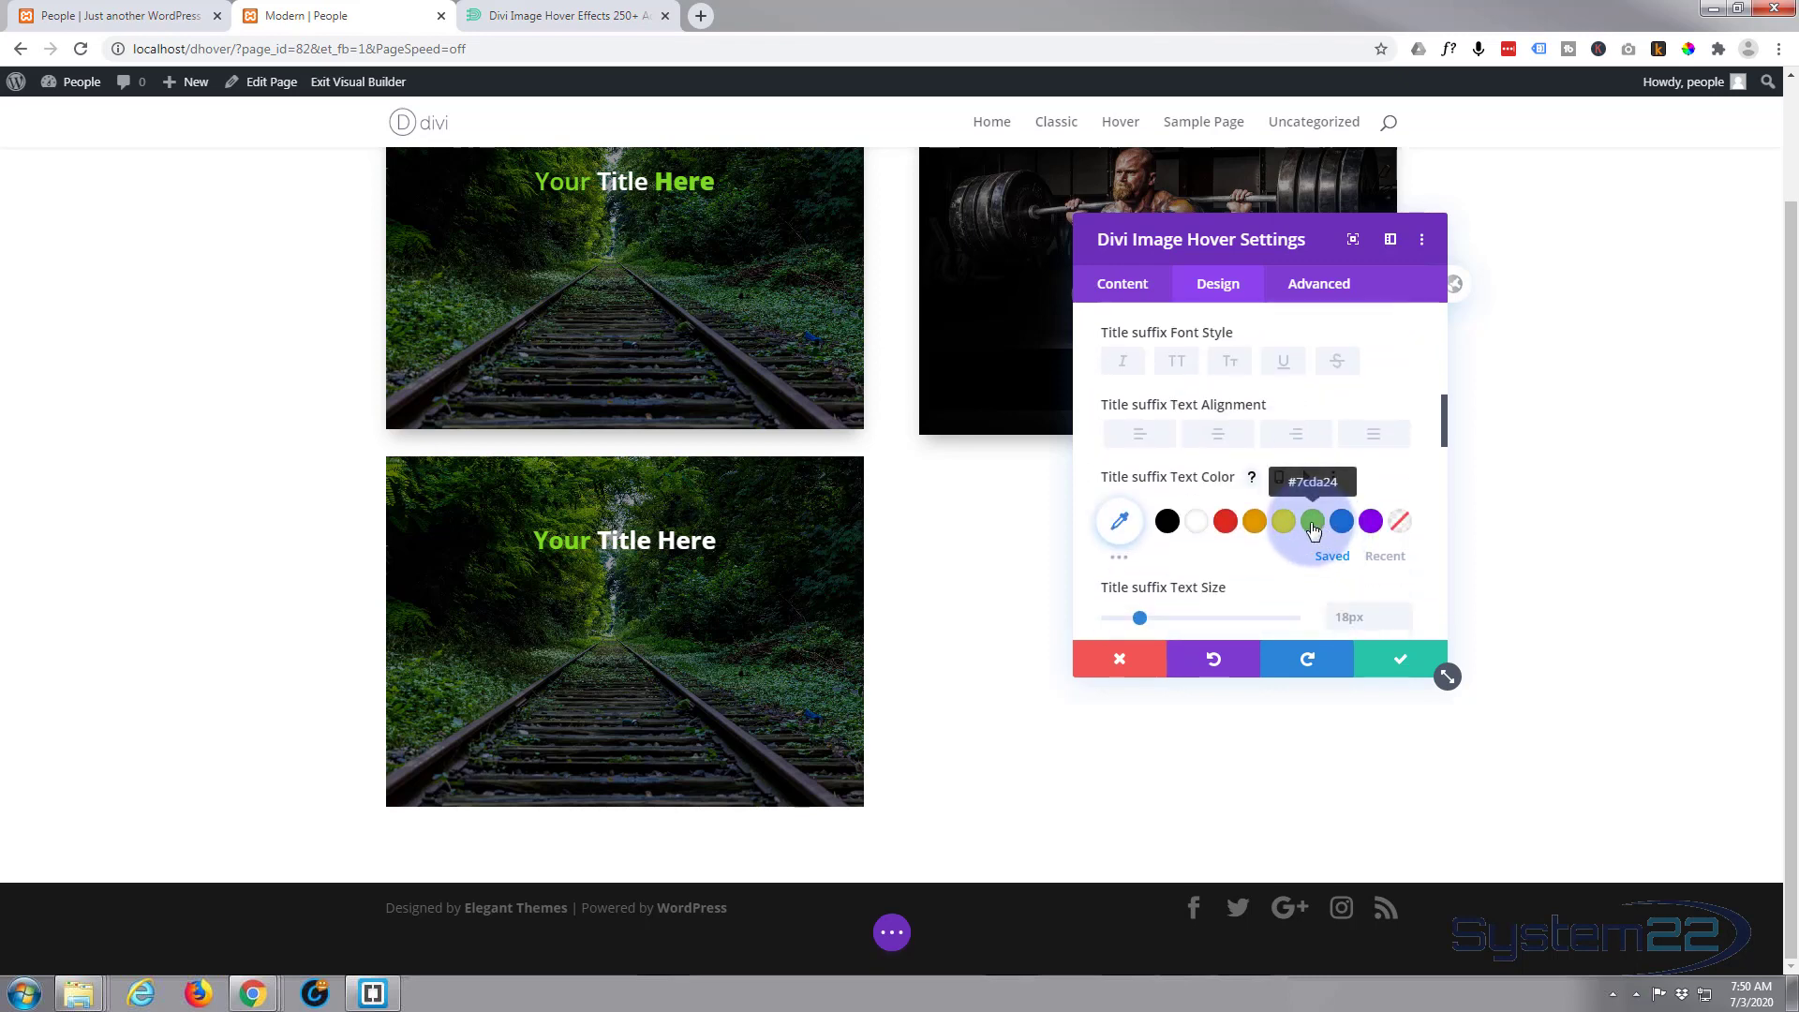
mouse_move(623, 605)
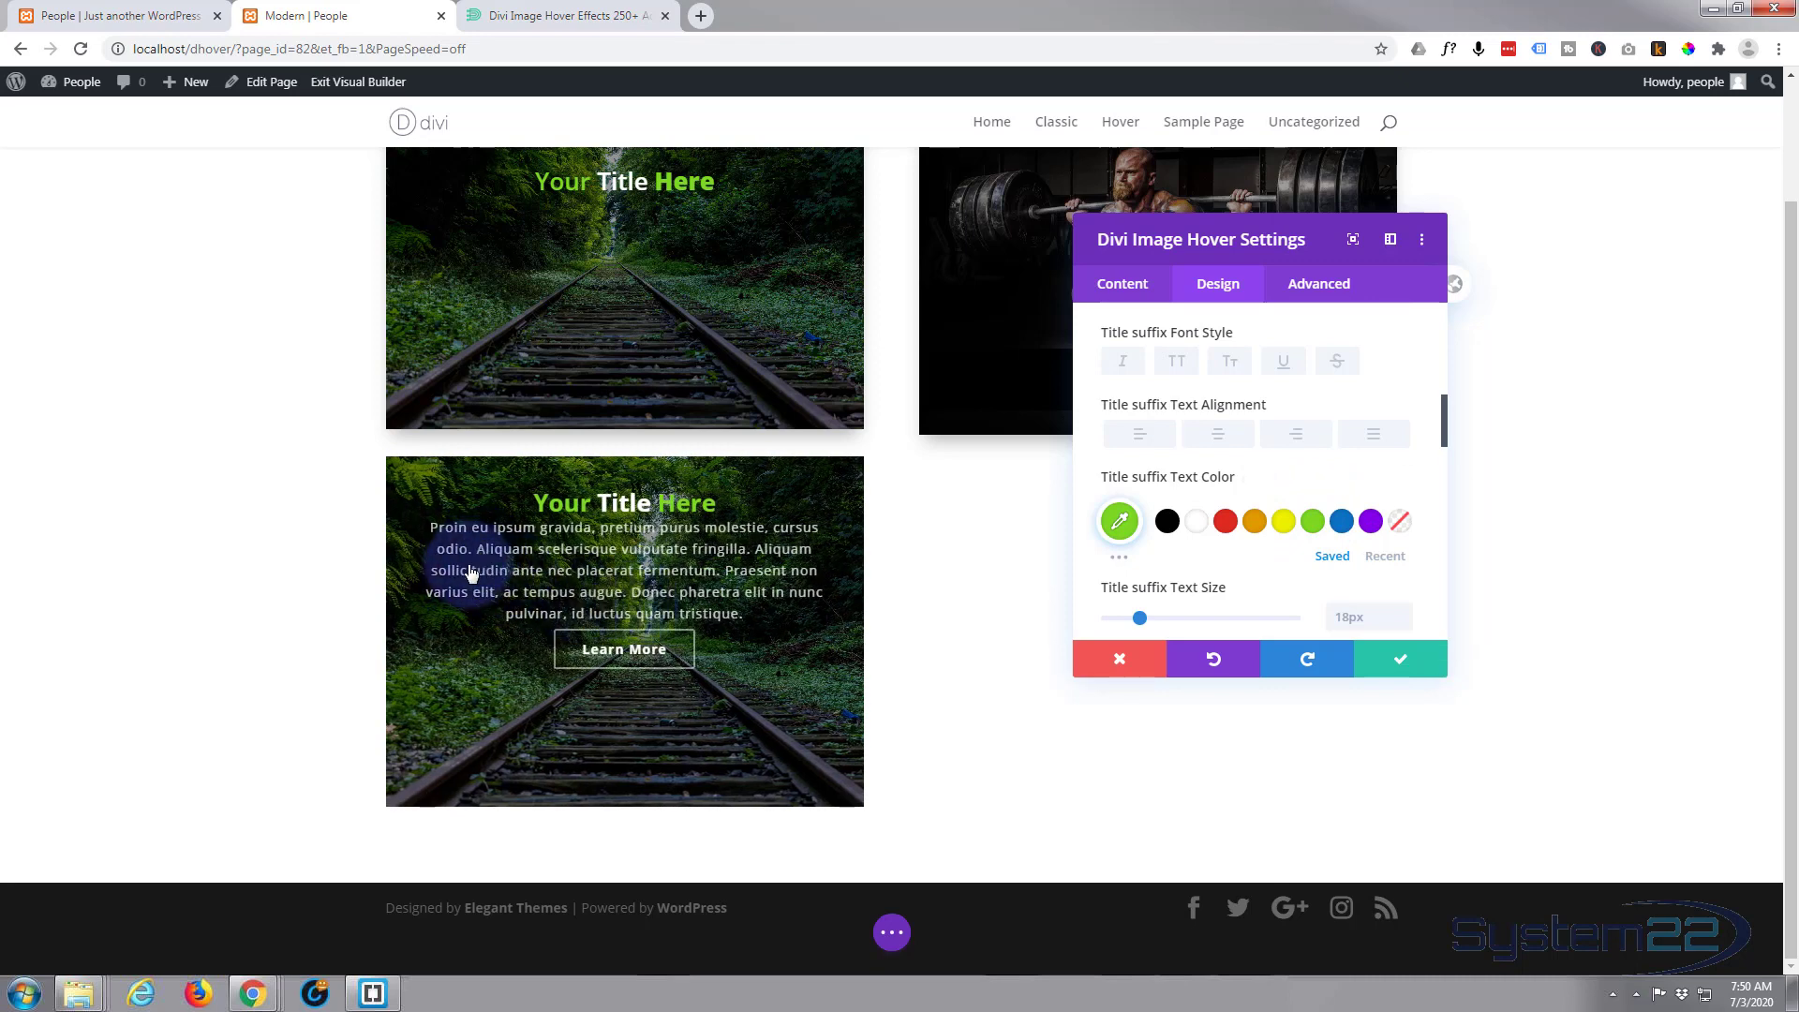
- Give the hover content text a semi-transparent green background, rgba(124,218,36,0.34), and preview it on the image
scroll(1280, 548, down, 5)
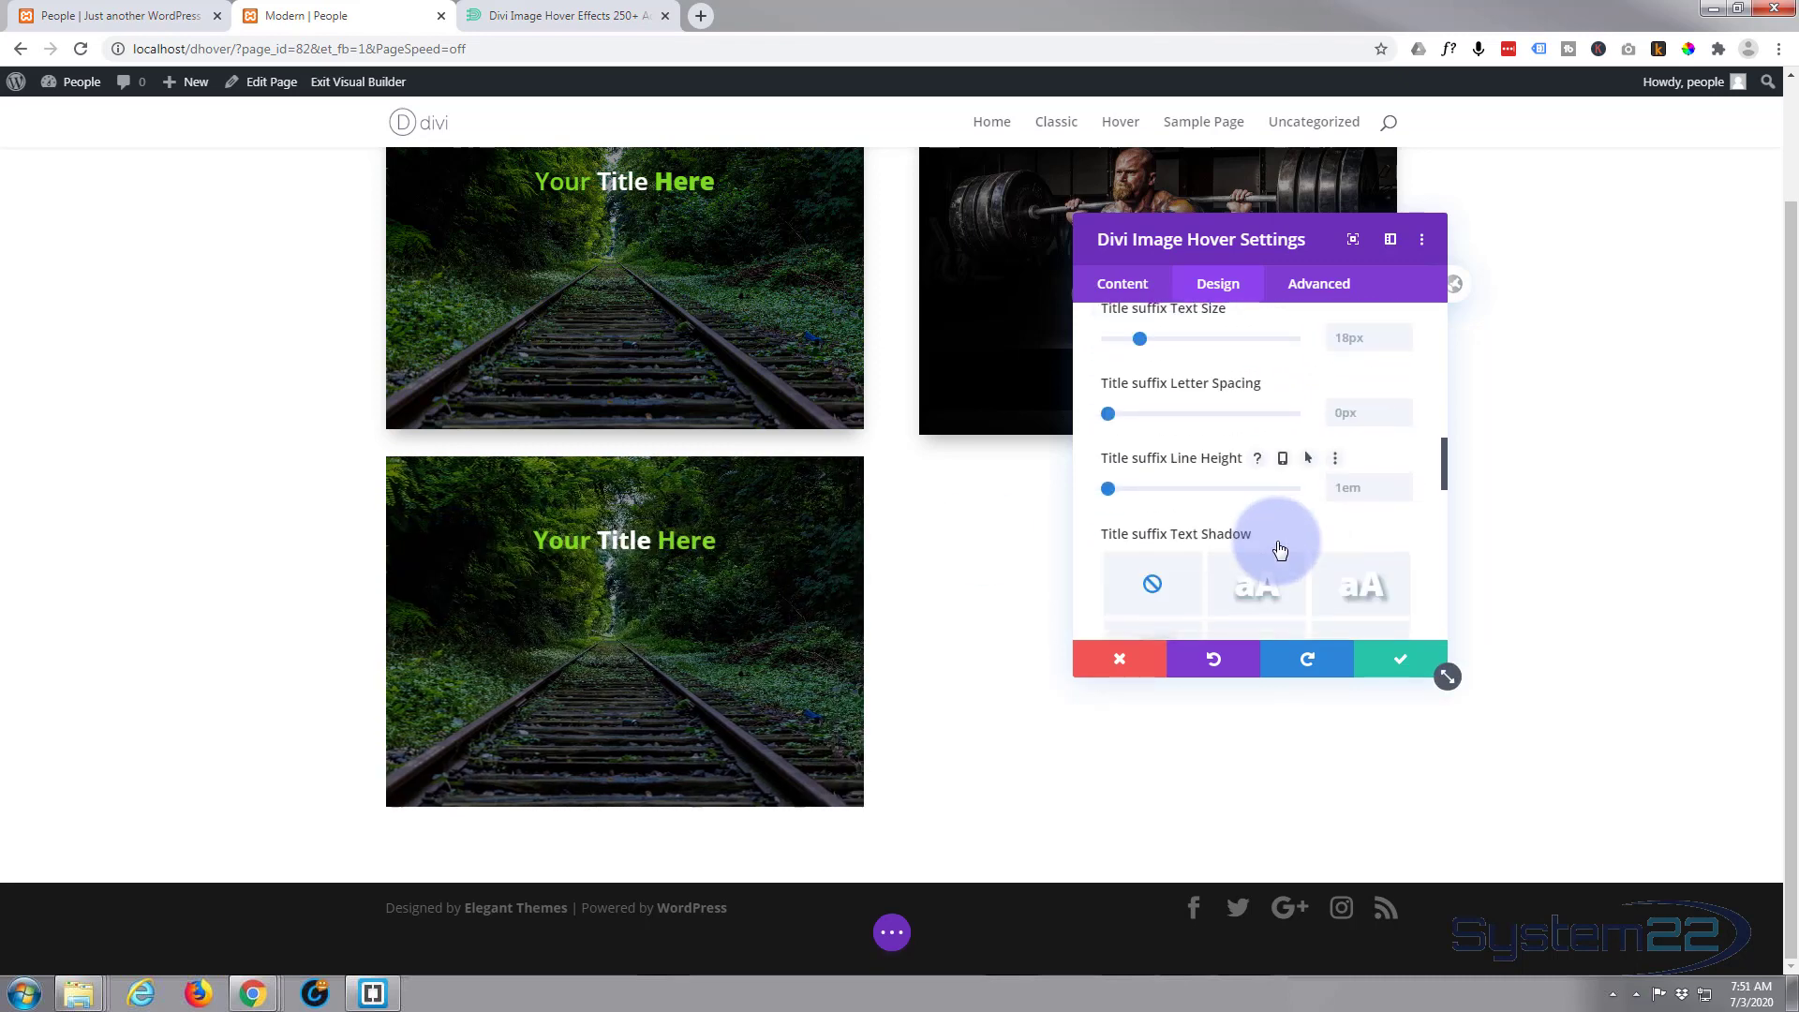
scroll(1280, 549, down, 4)
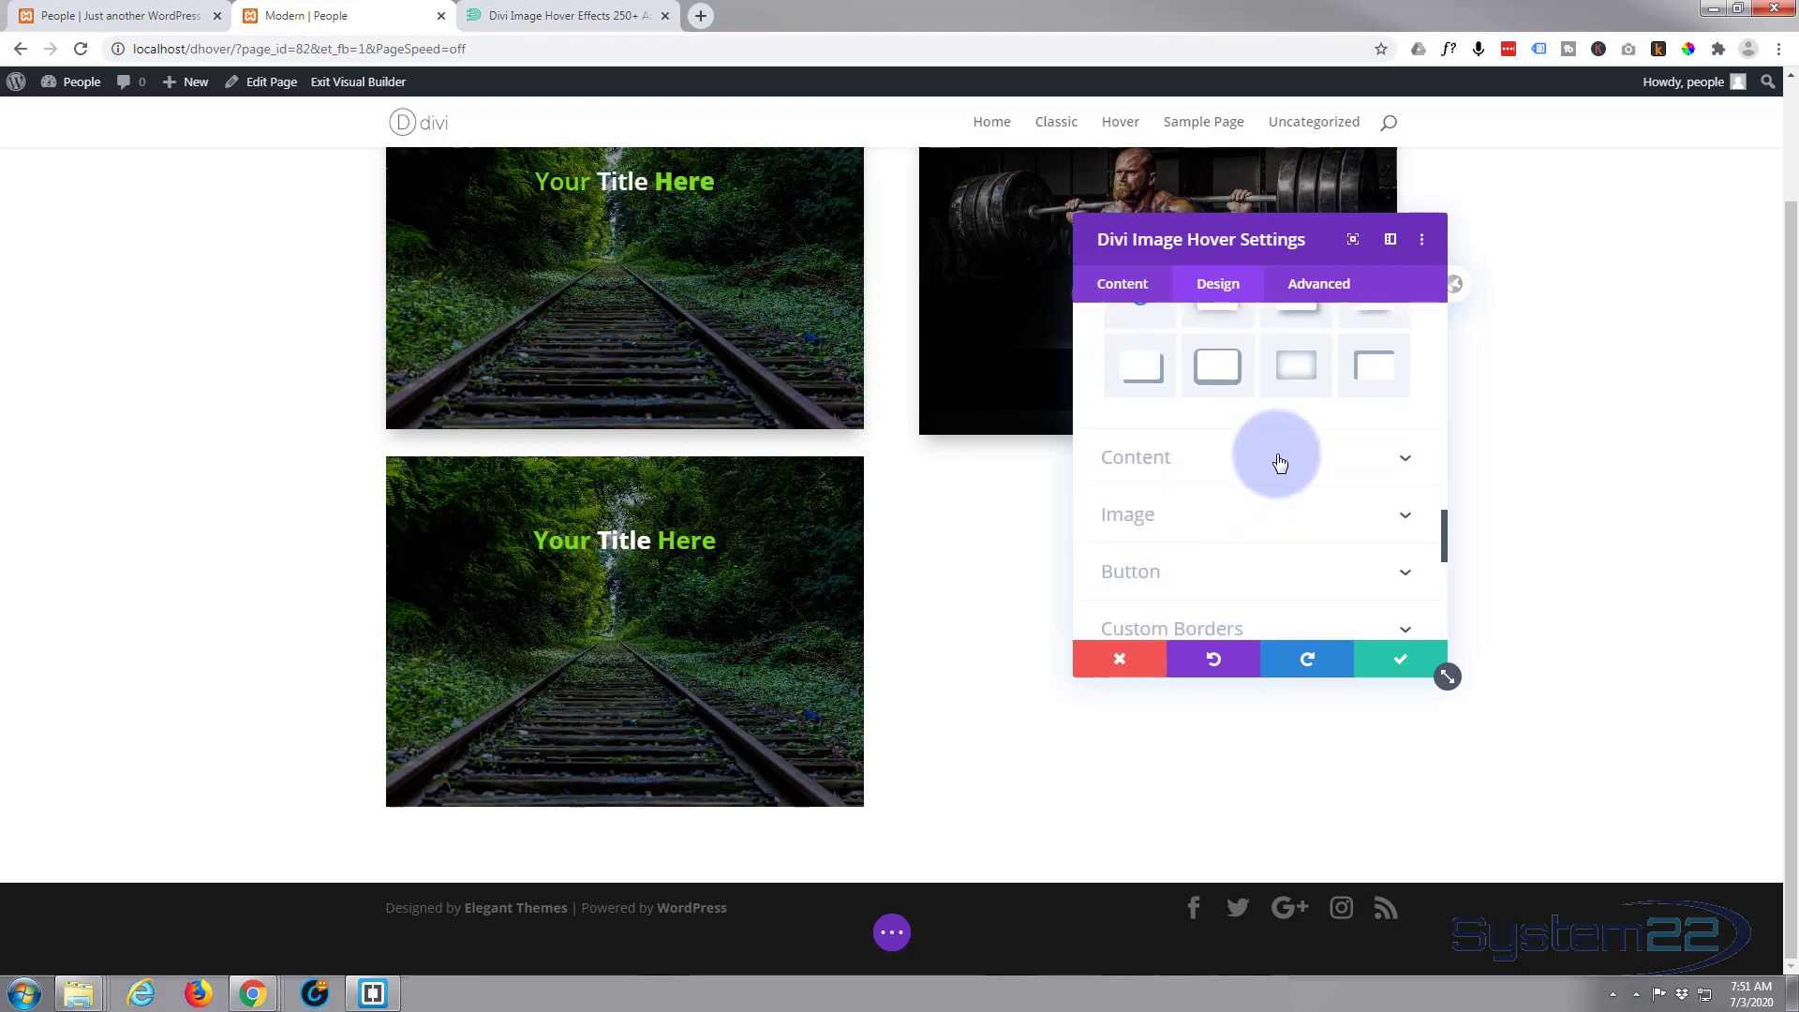
click(1280, 459)
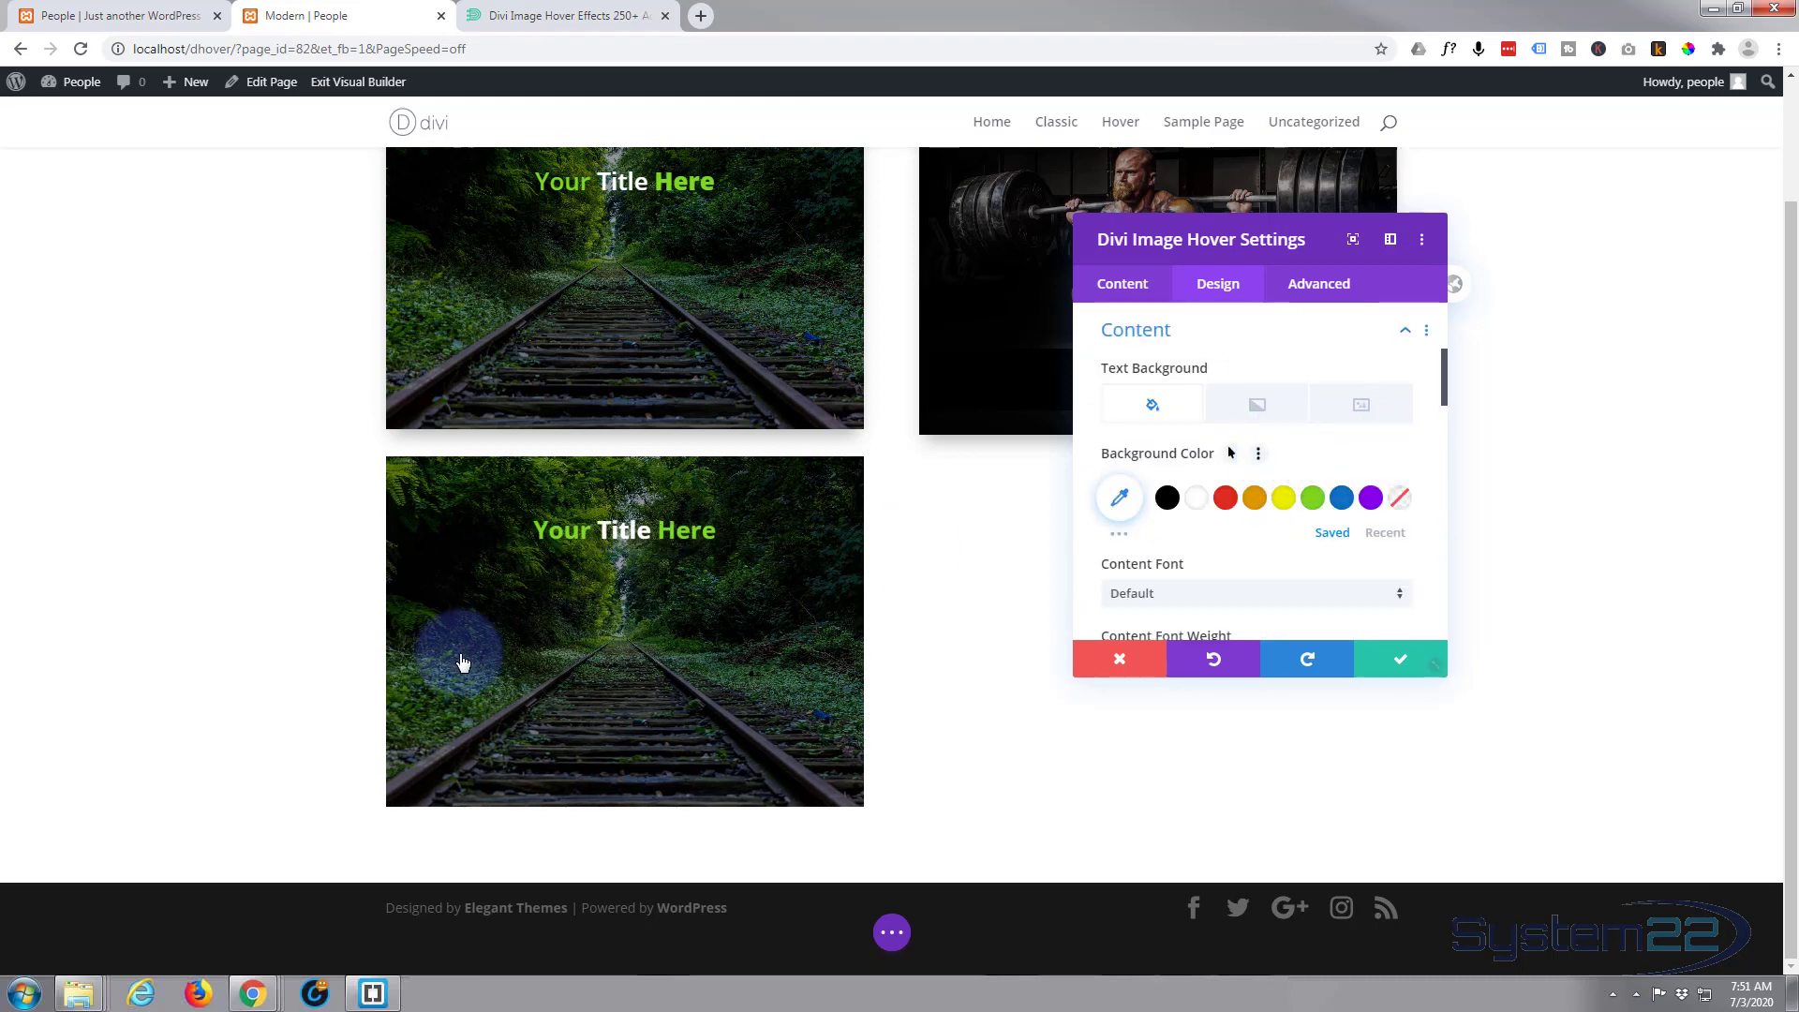
mouse_move(462, 662)
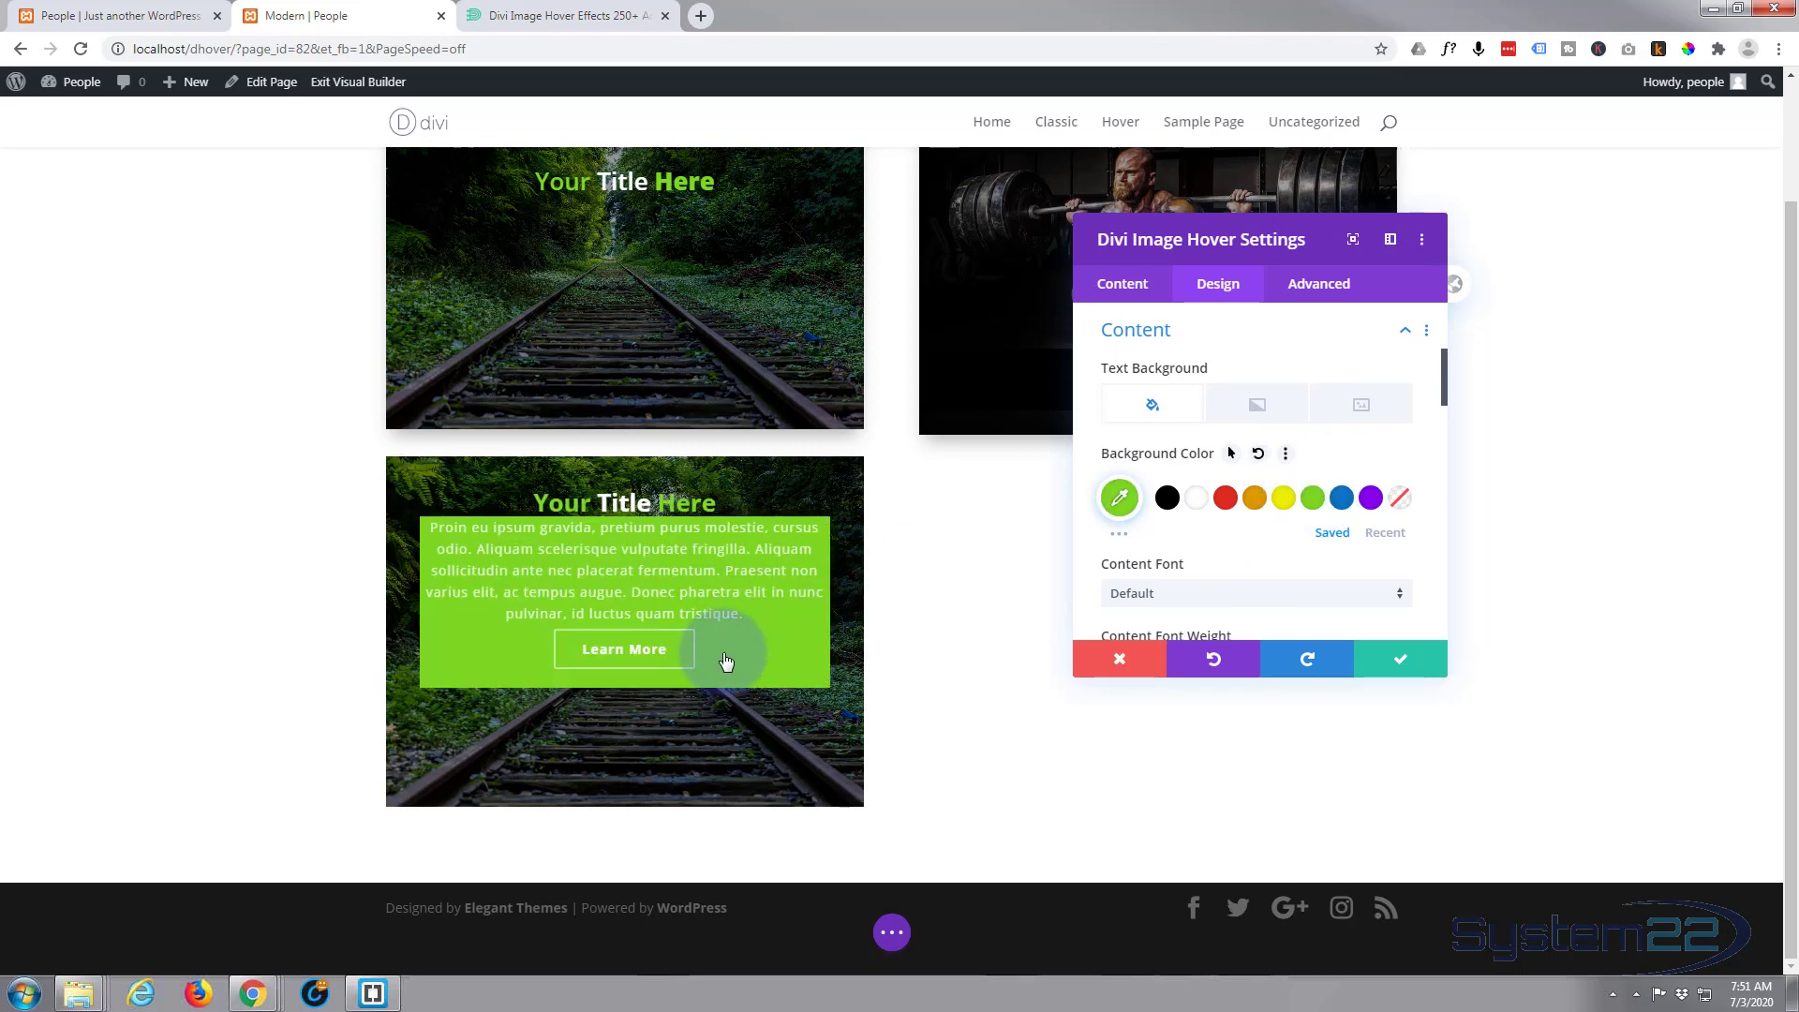
click(1120, 498)
scroll(1266, 515, down, 2)
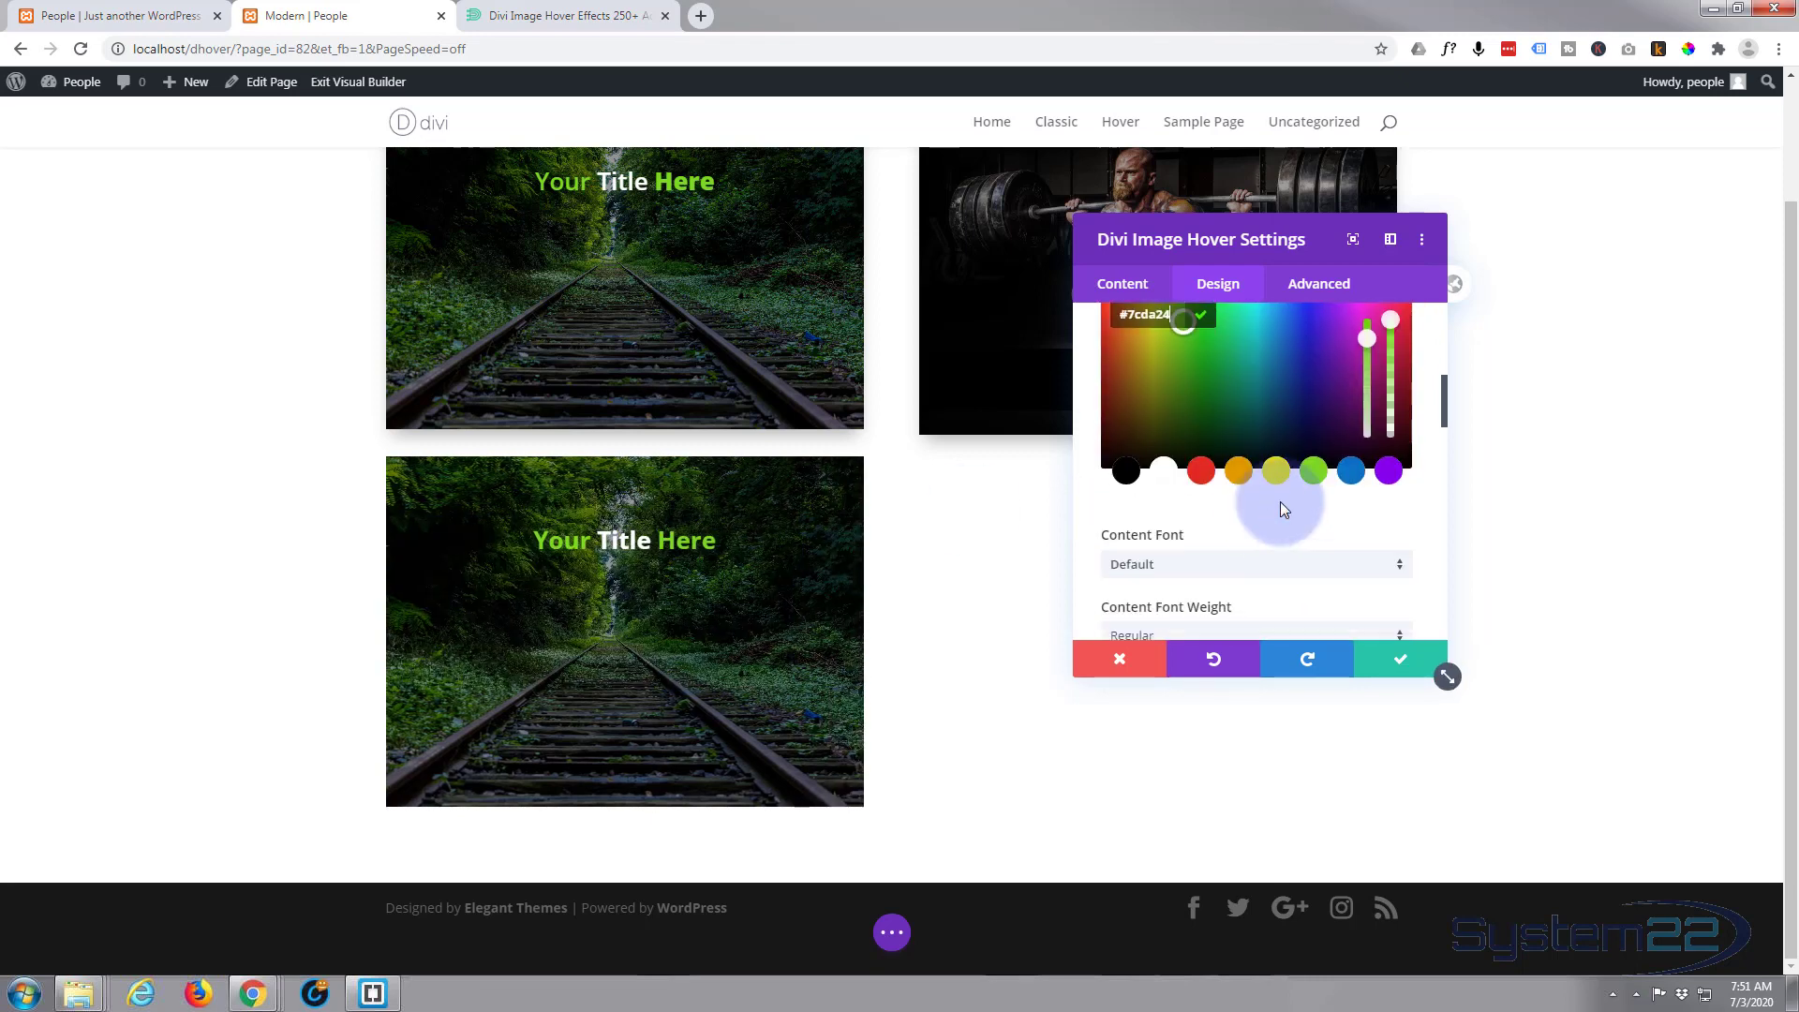
drag(1393, 321, 1390, 403)
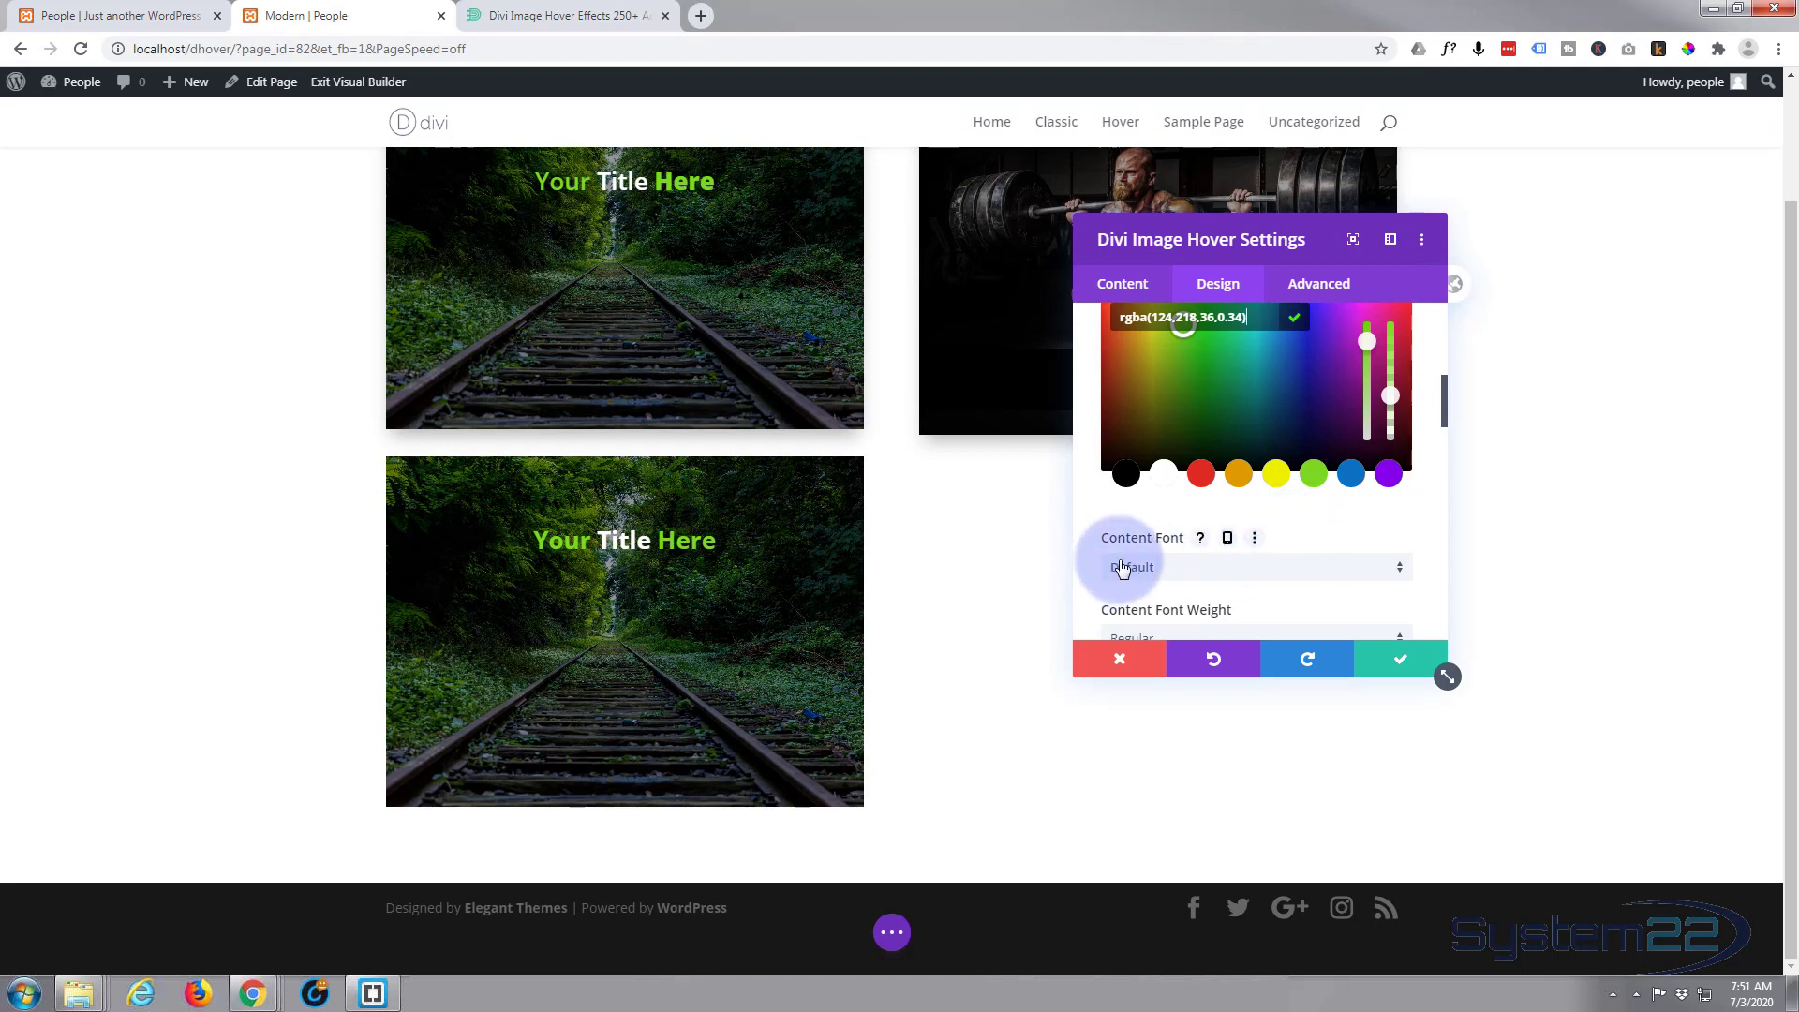
mouse_move(581, 646)
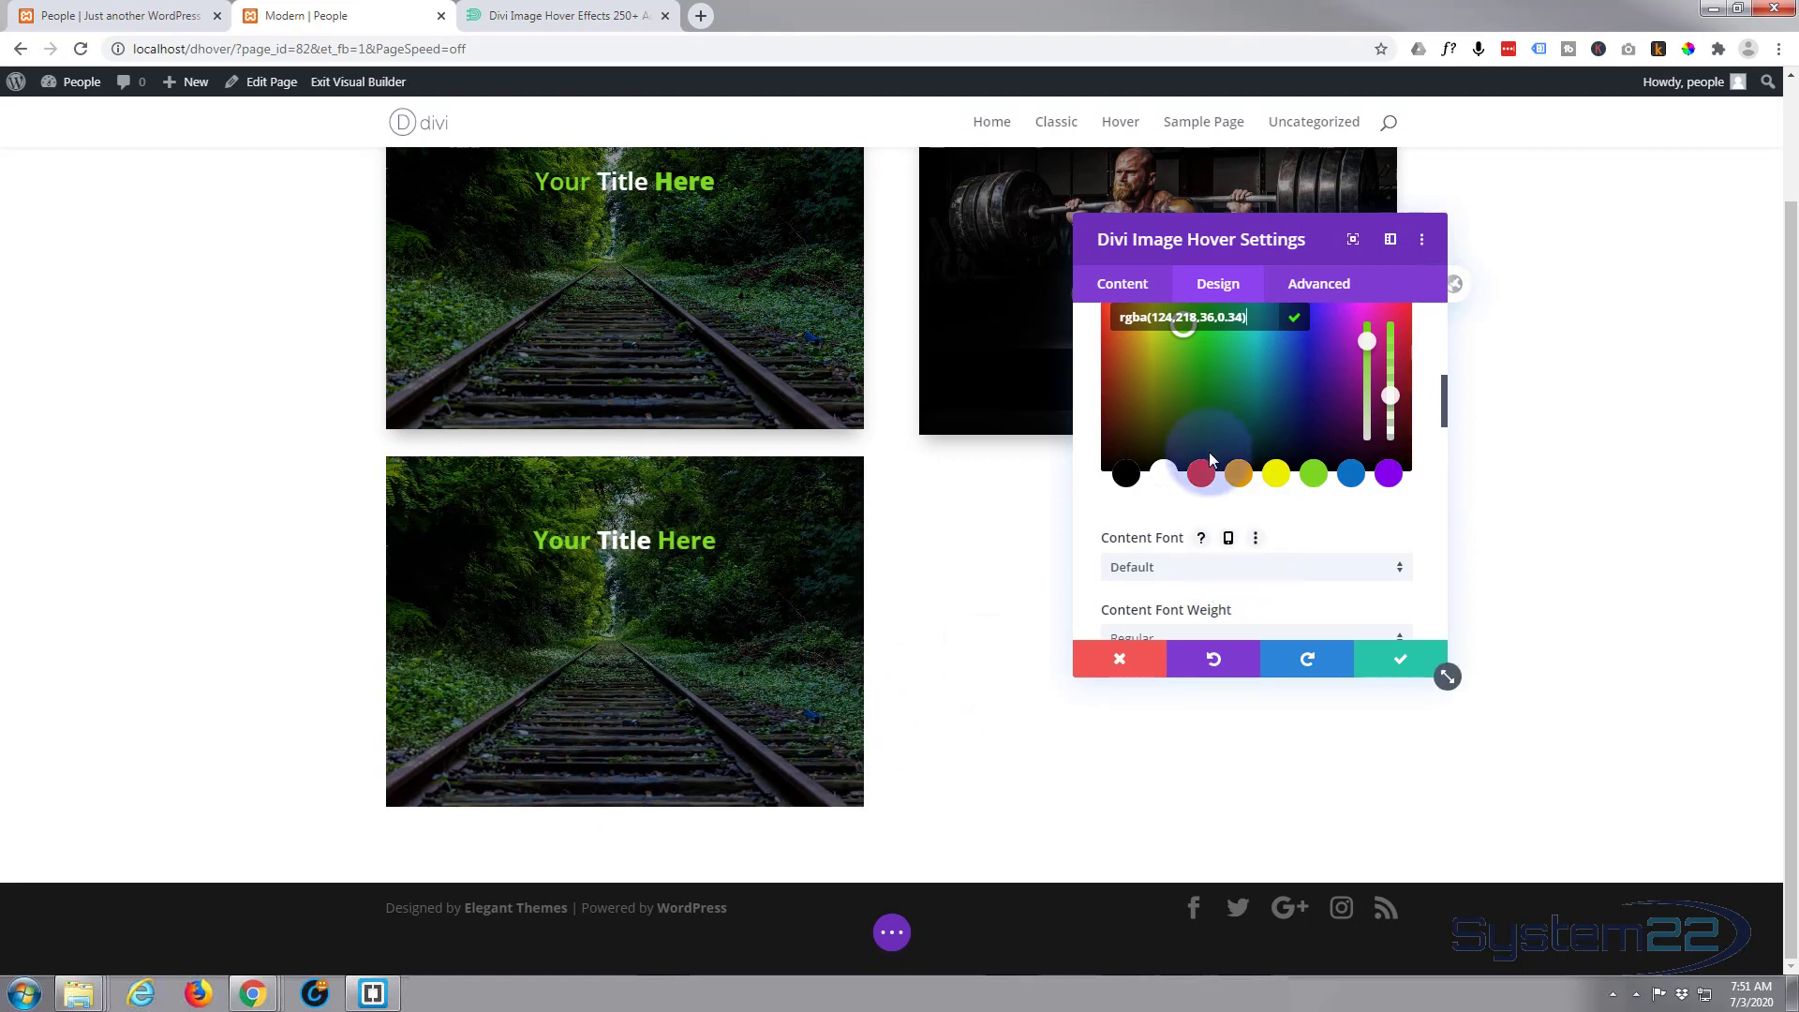
- Add a 1px green #7cda24 border around the hover content through the custom border settings and preview it
scroll(1240, 517, down, 3)
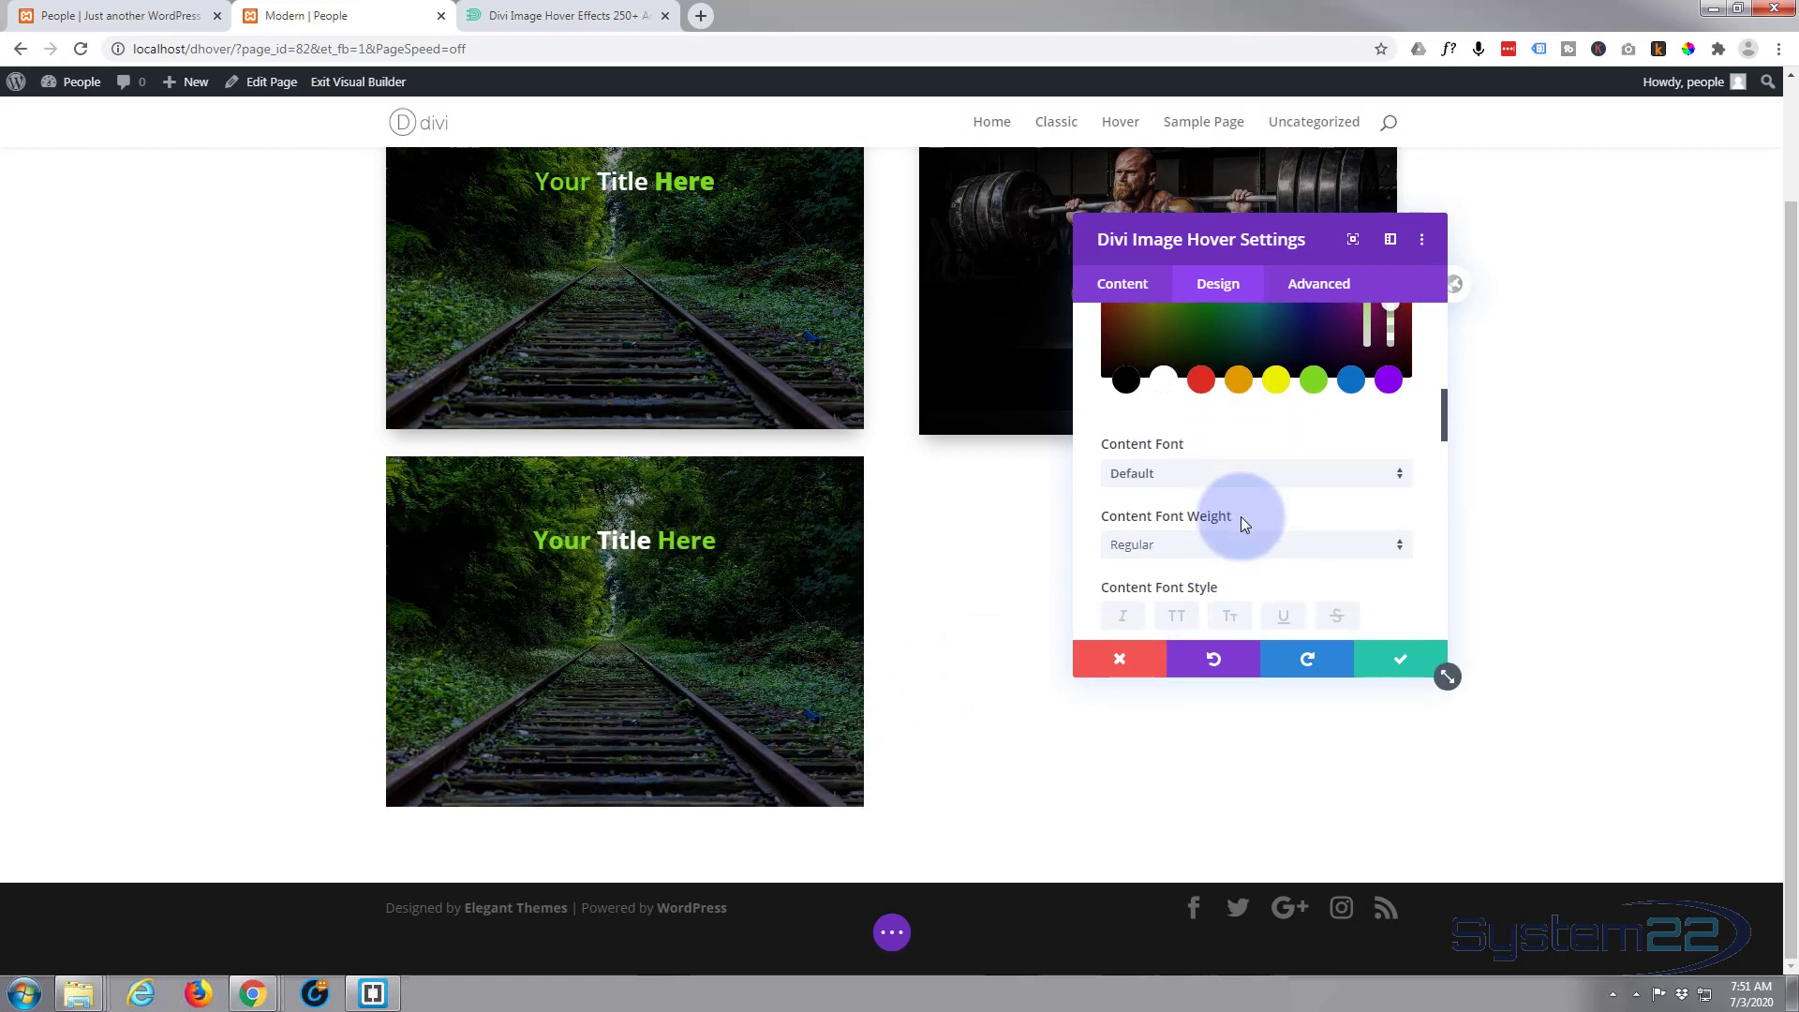
scroll(1241, 516, down, 5)
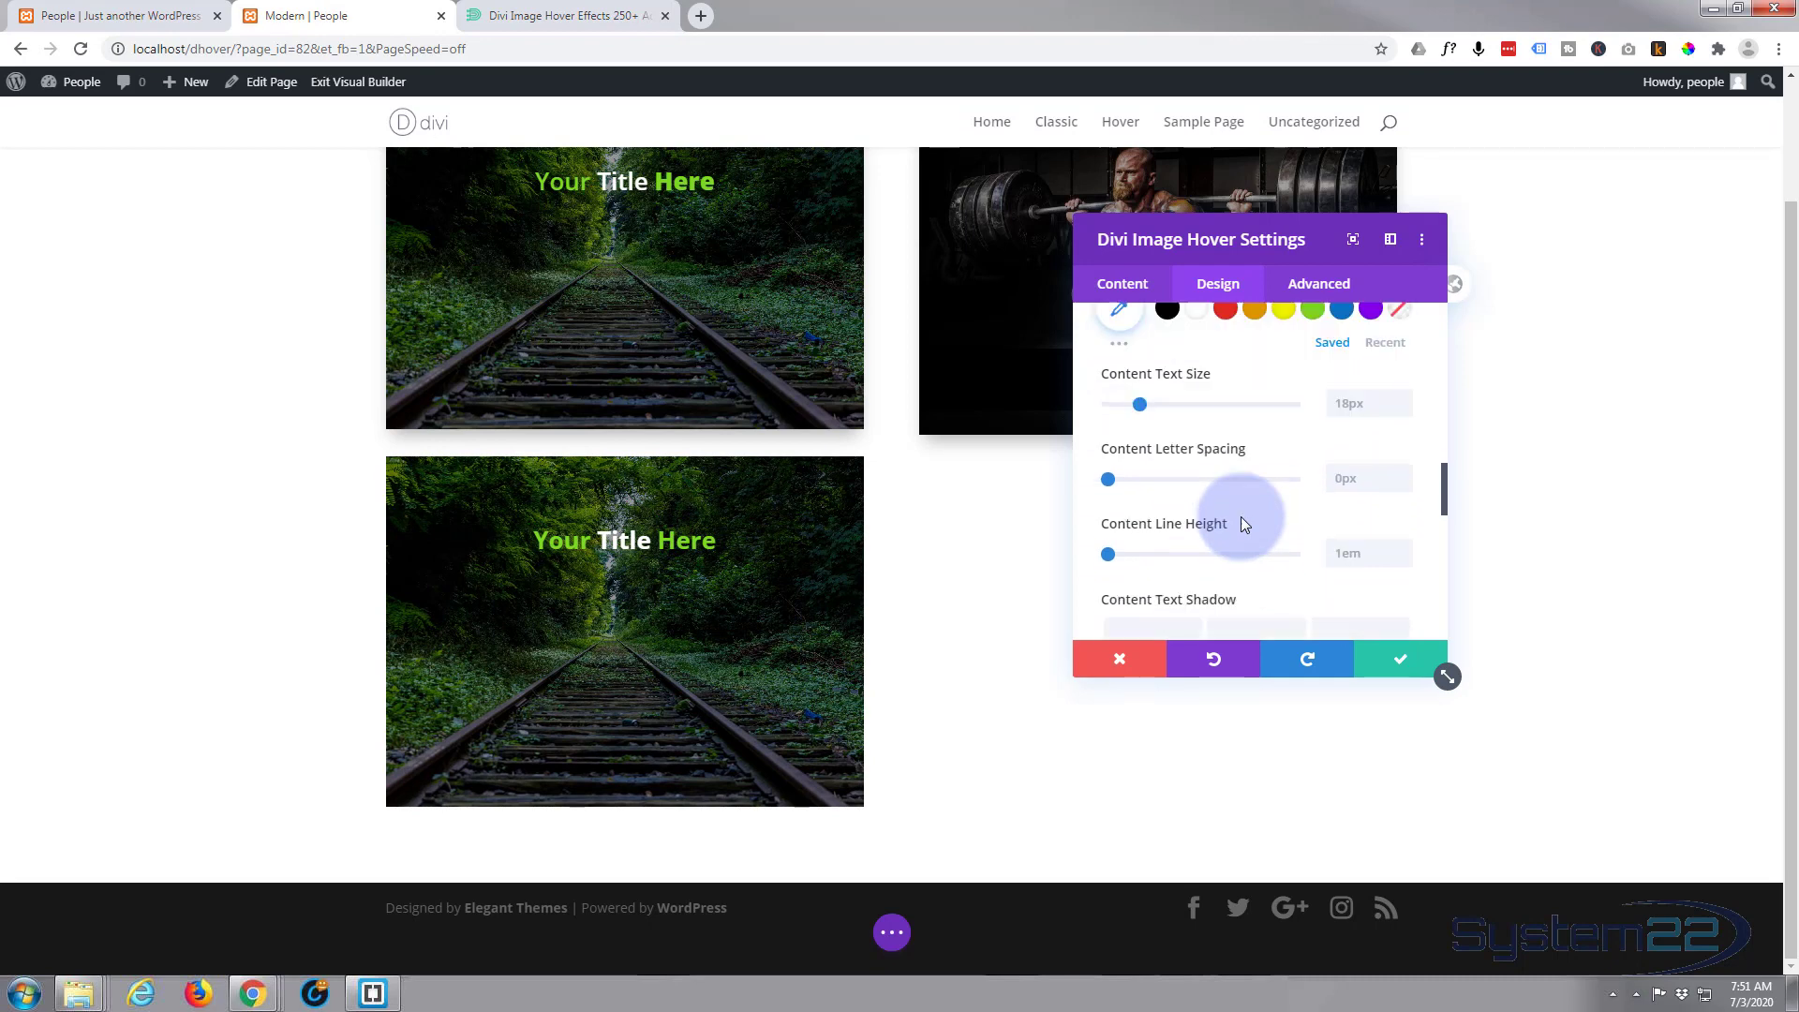
scroll(1240, 522, down, 5)
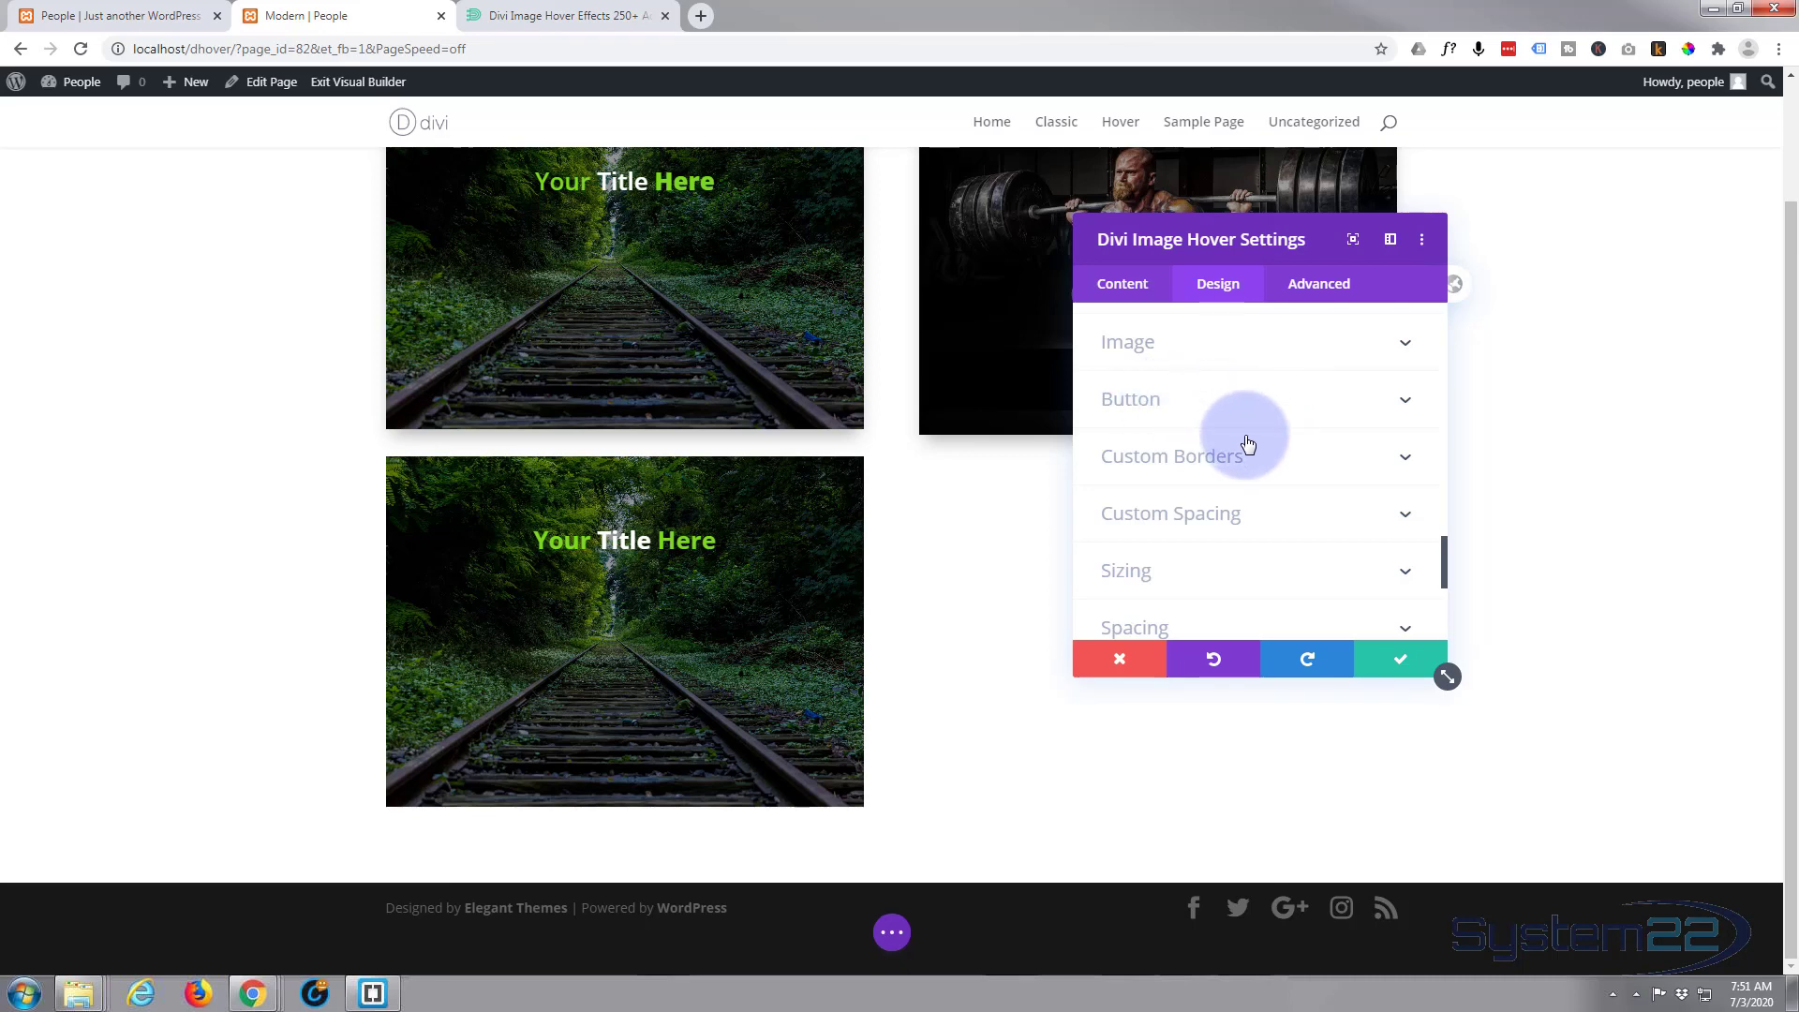
click(1201, 468)
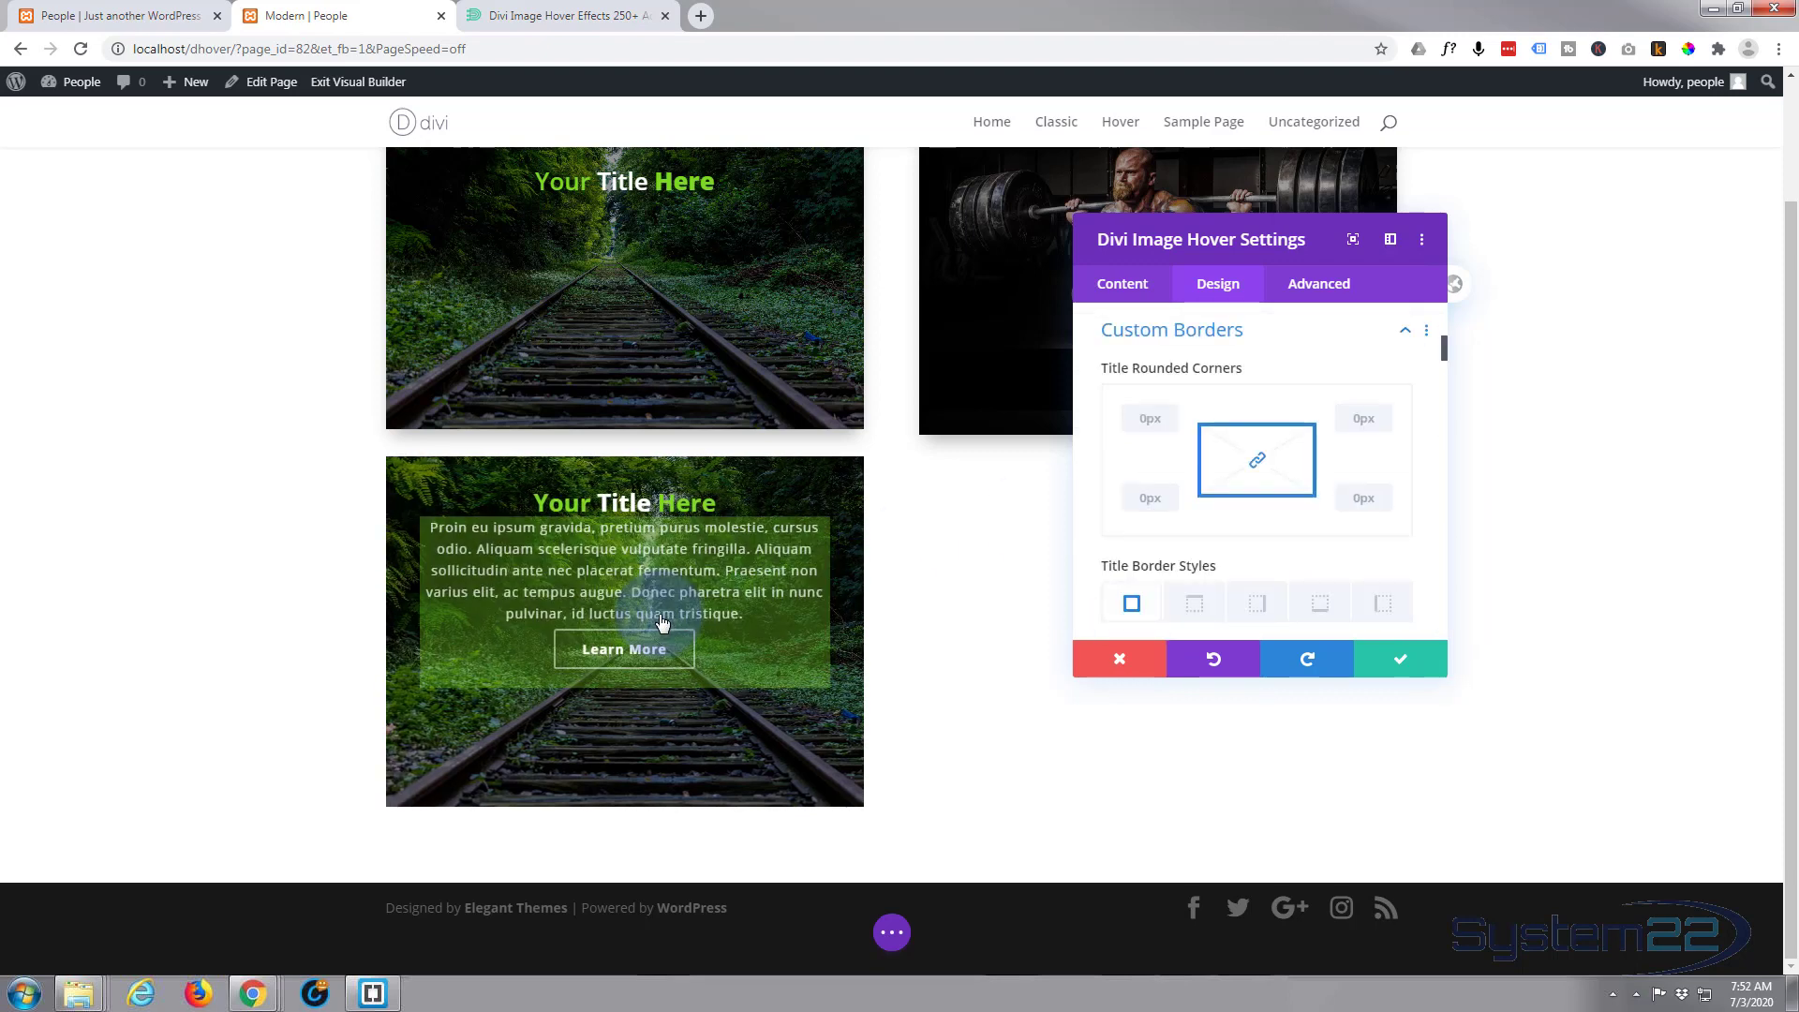
scroll(1263, 497, up, 1)
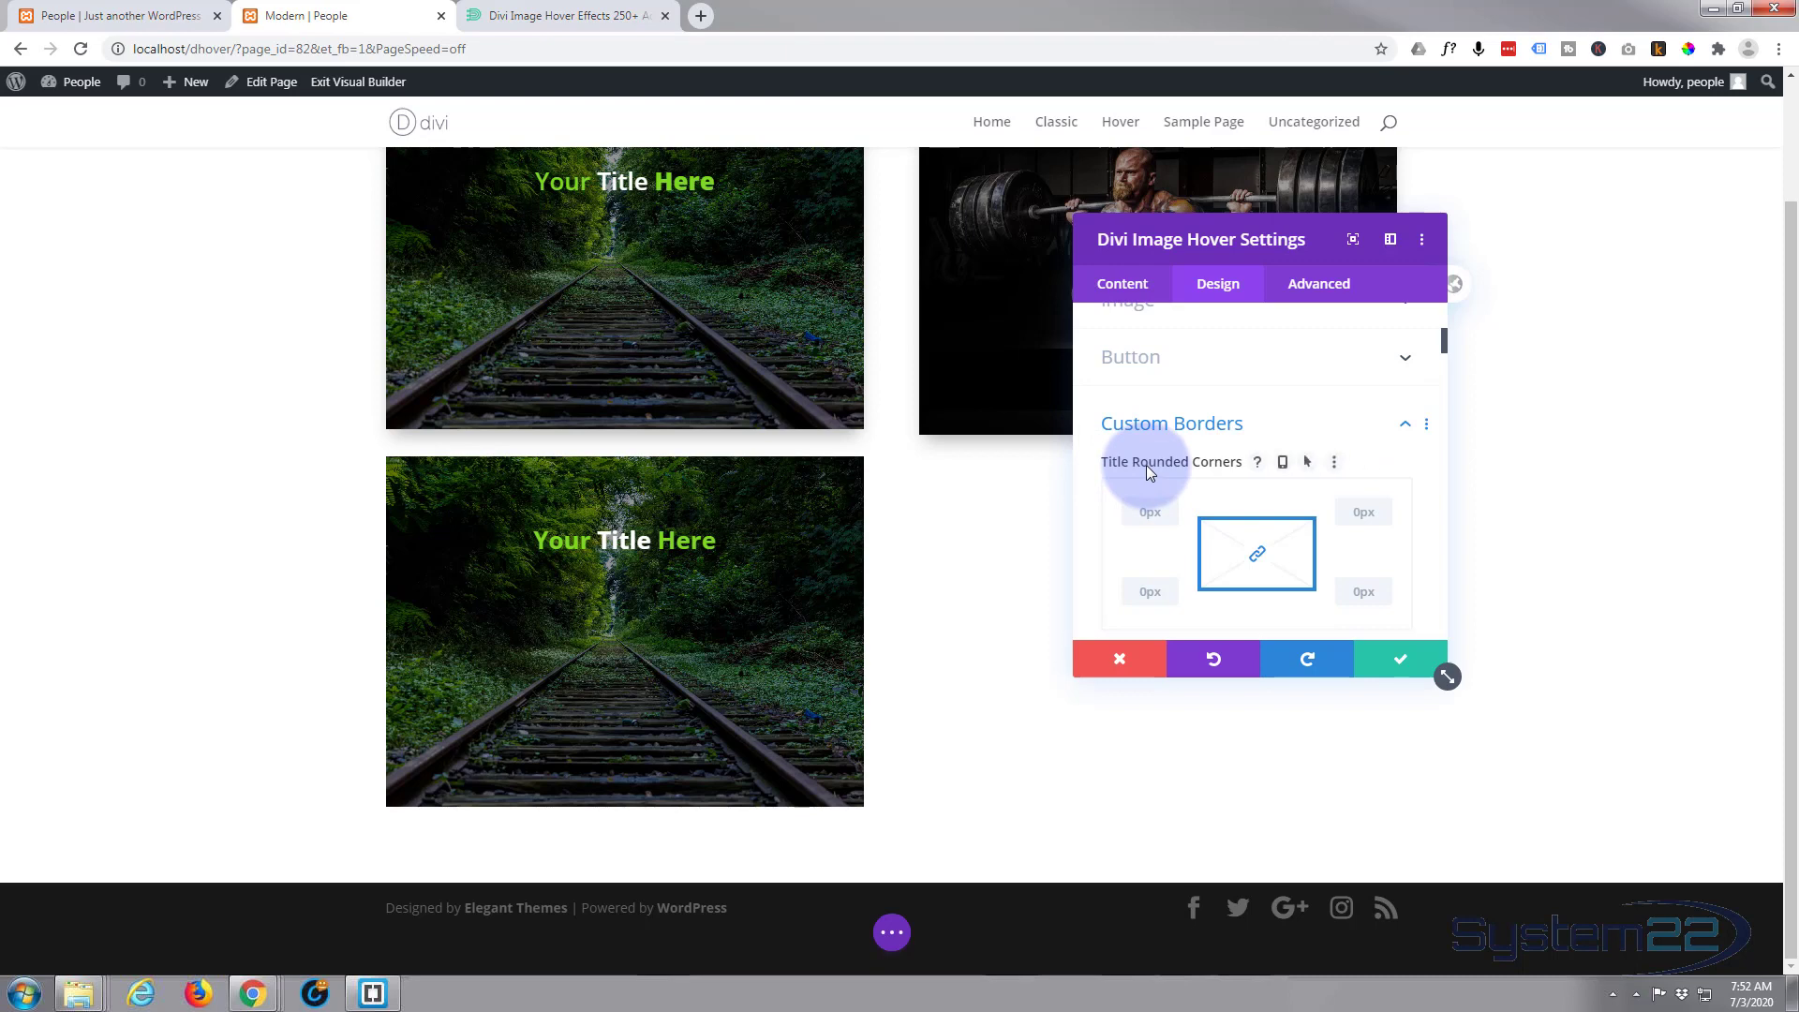
scroll(1147, 468, down, 3)
scroll(1147, 467, down, 3)
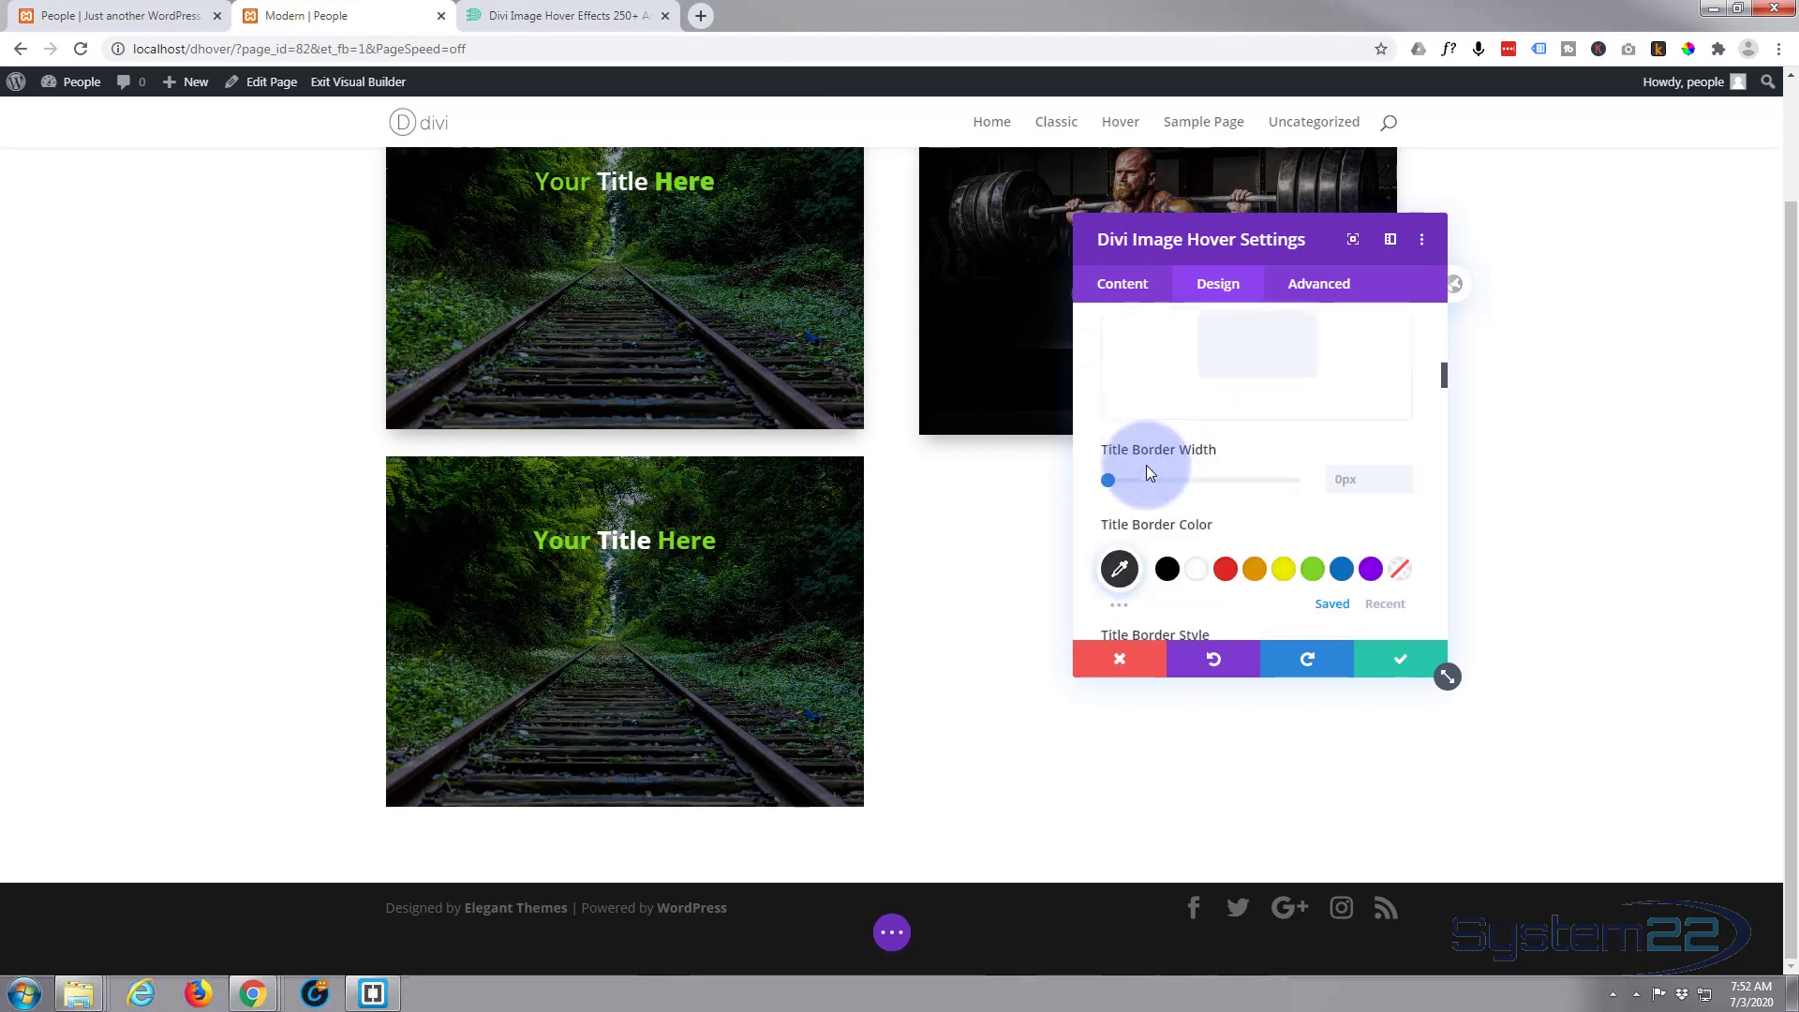
scroll(1147, 467, down, 2)
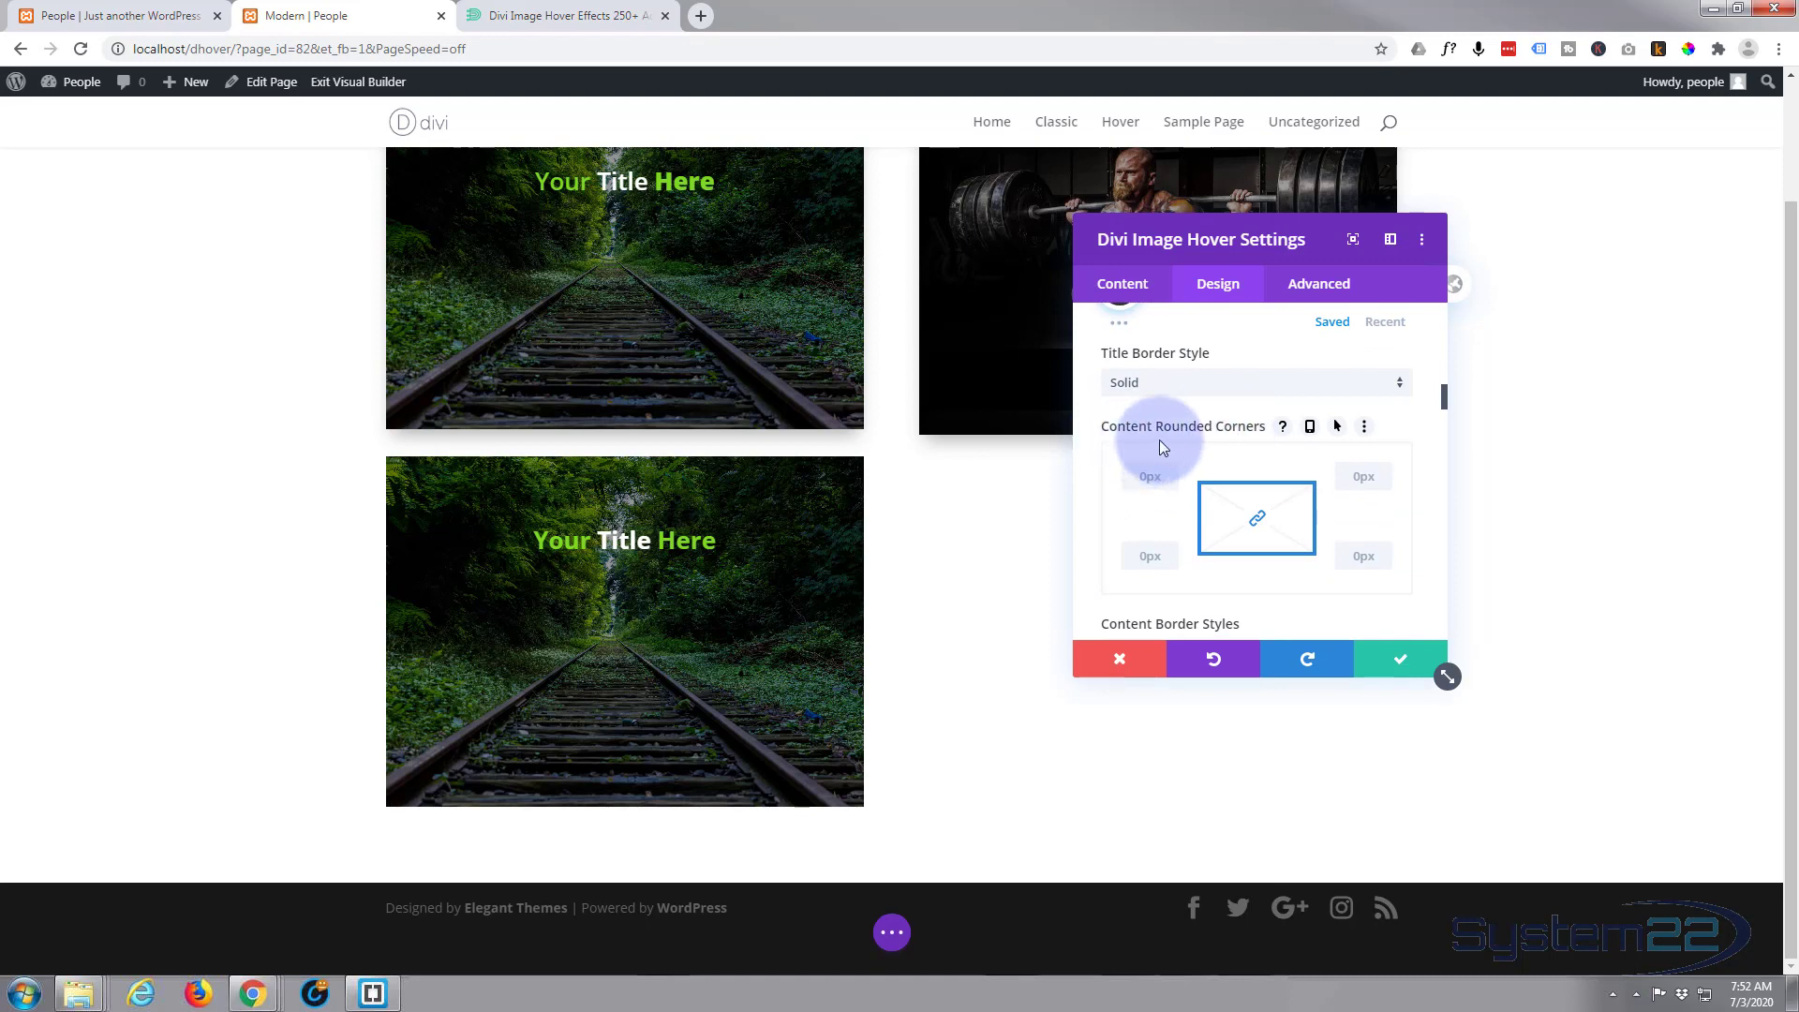
scroll(1160, 440, down, 2)
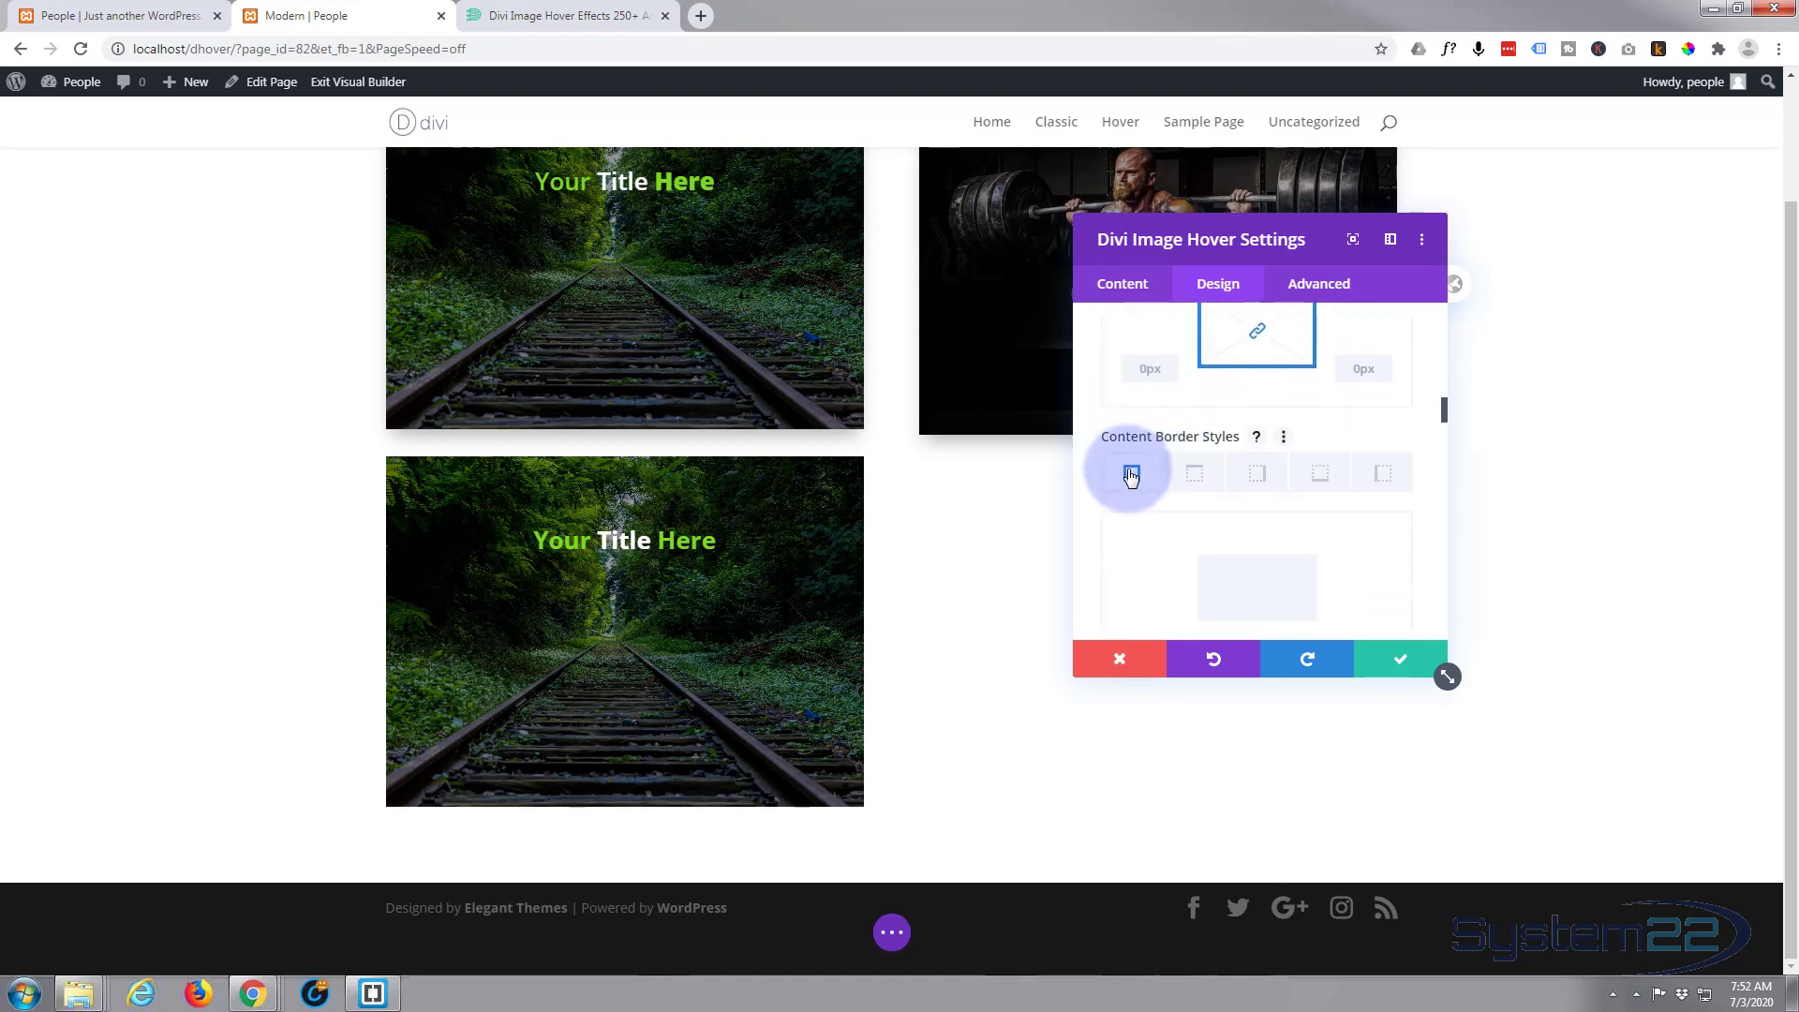
scroll(1132, 471, down, 2)
scroll(1132, 476, down, 1)
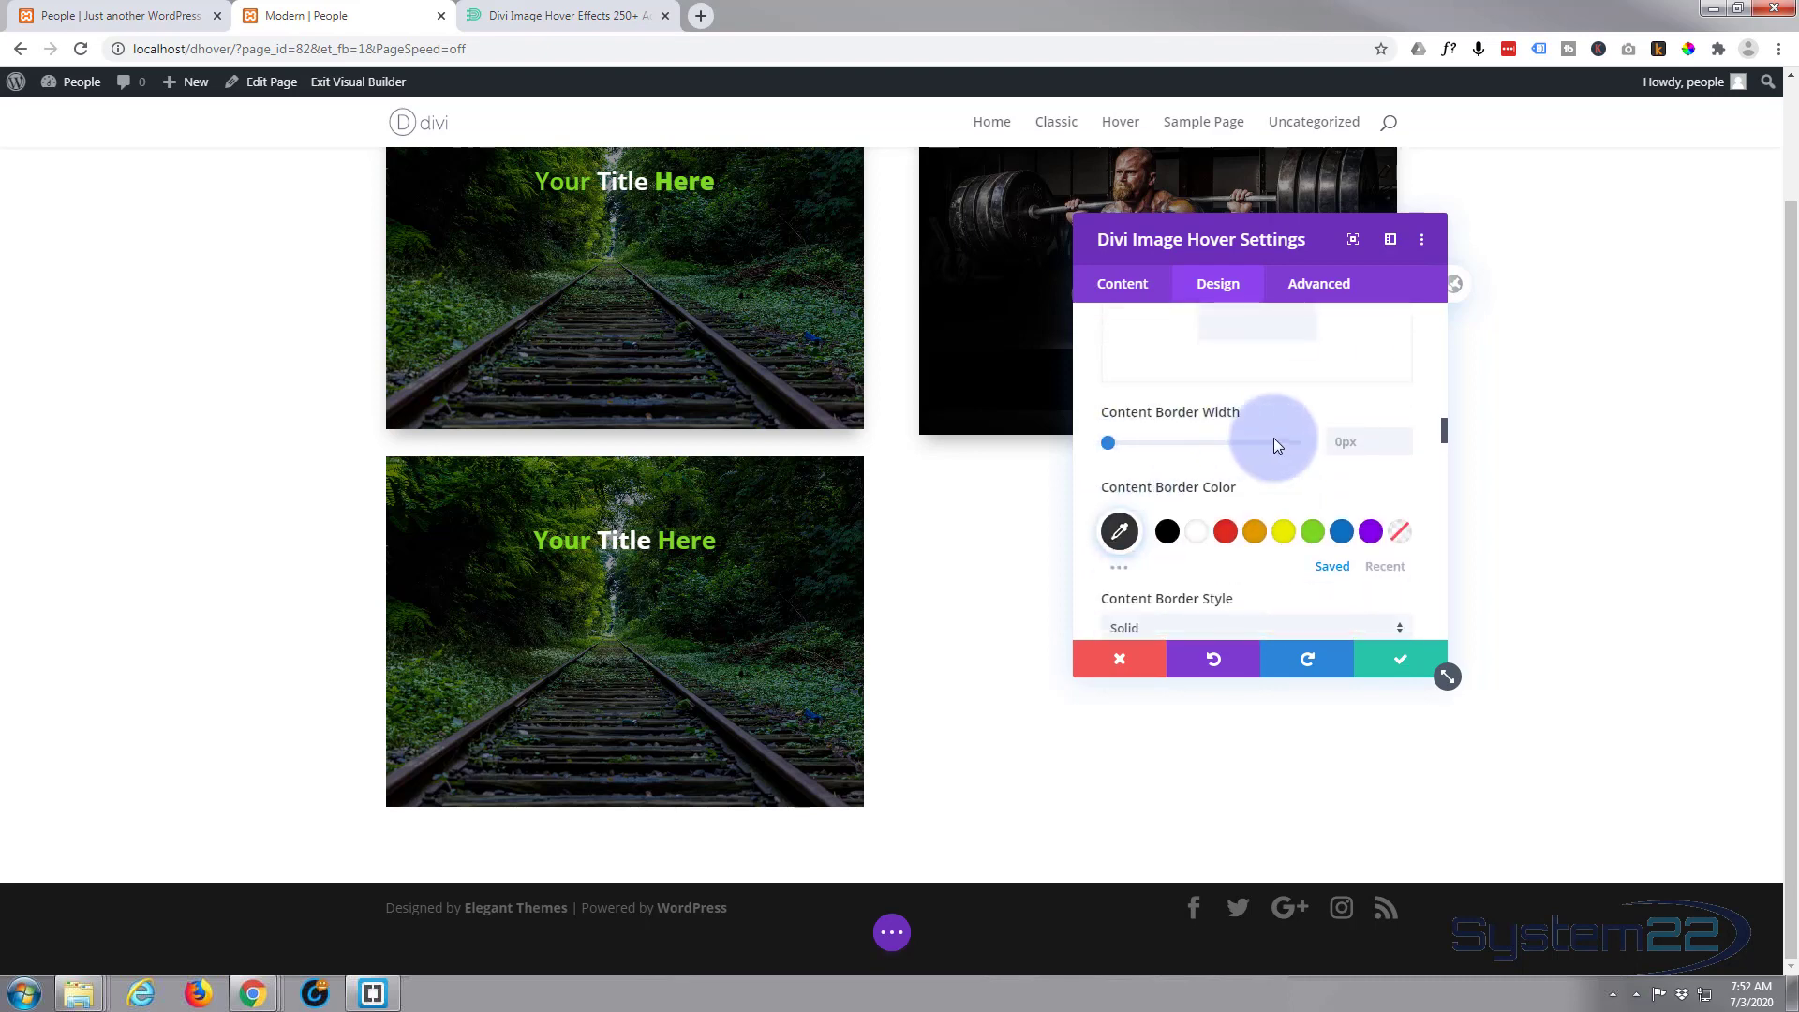
click(1403, 436)
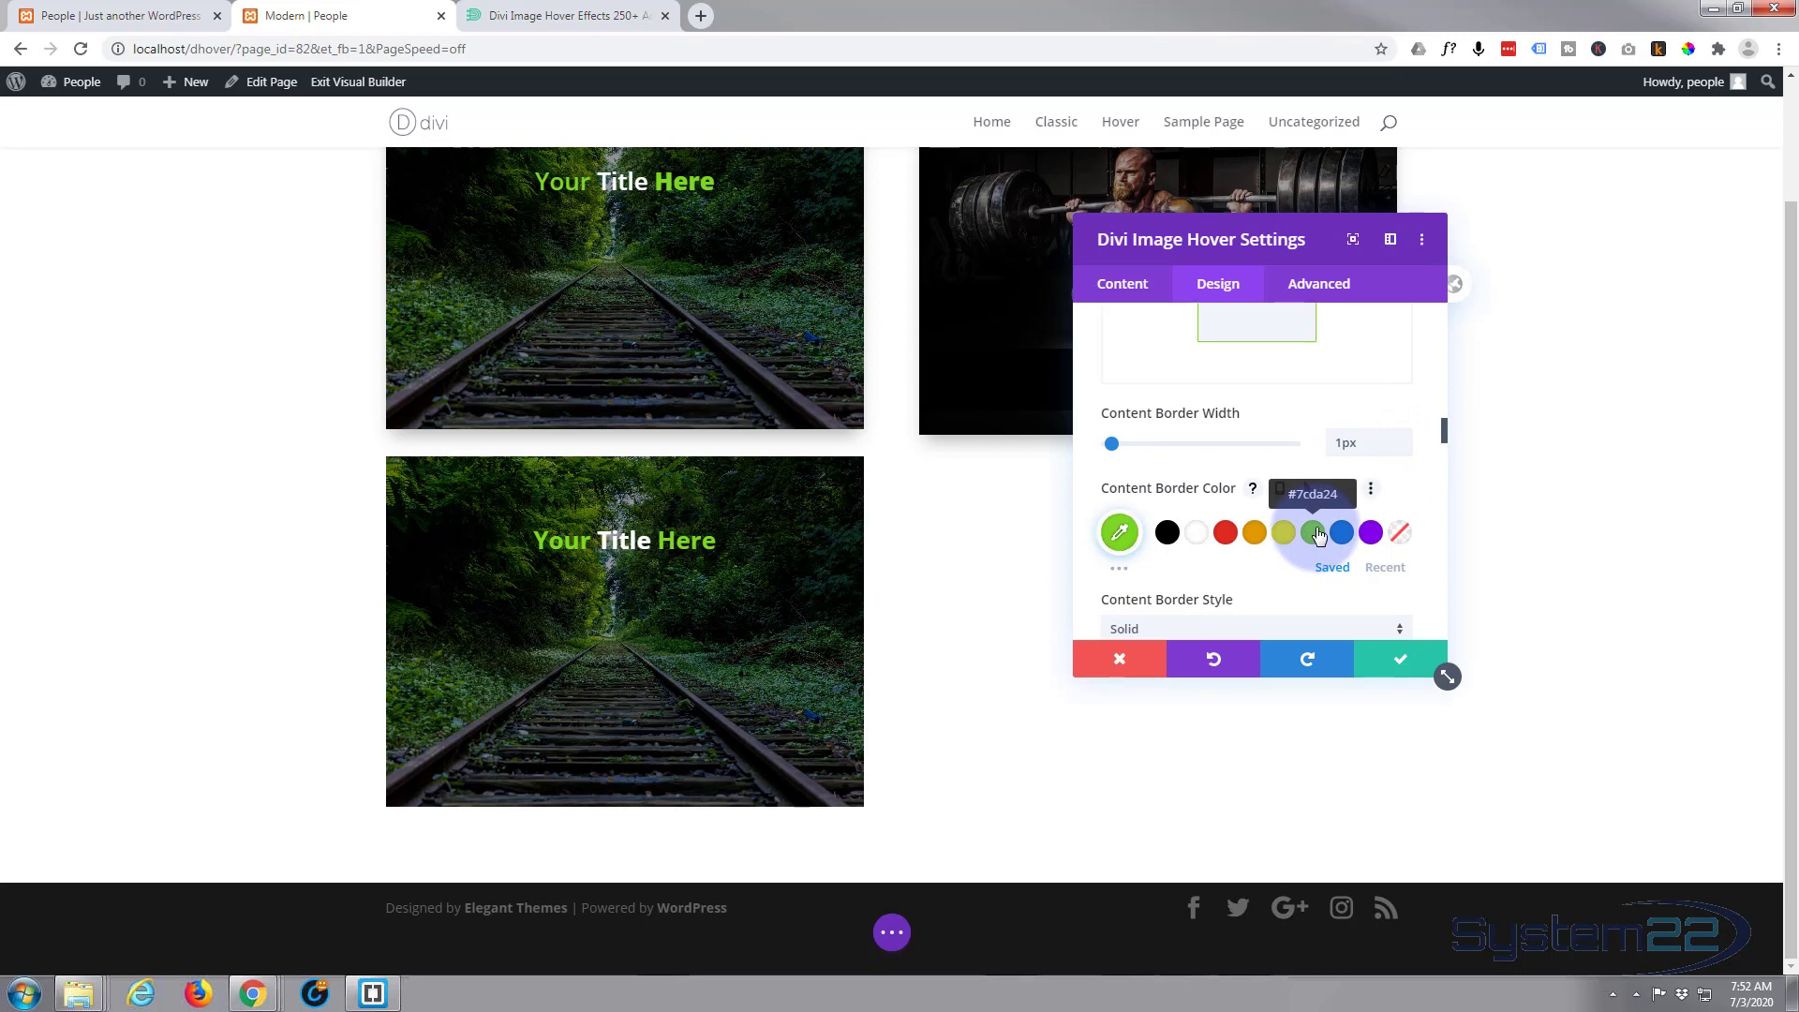
mouse_move(691, 650)
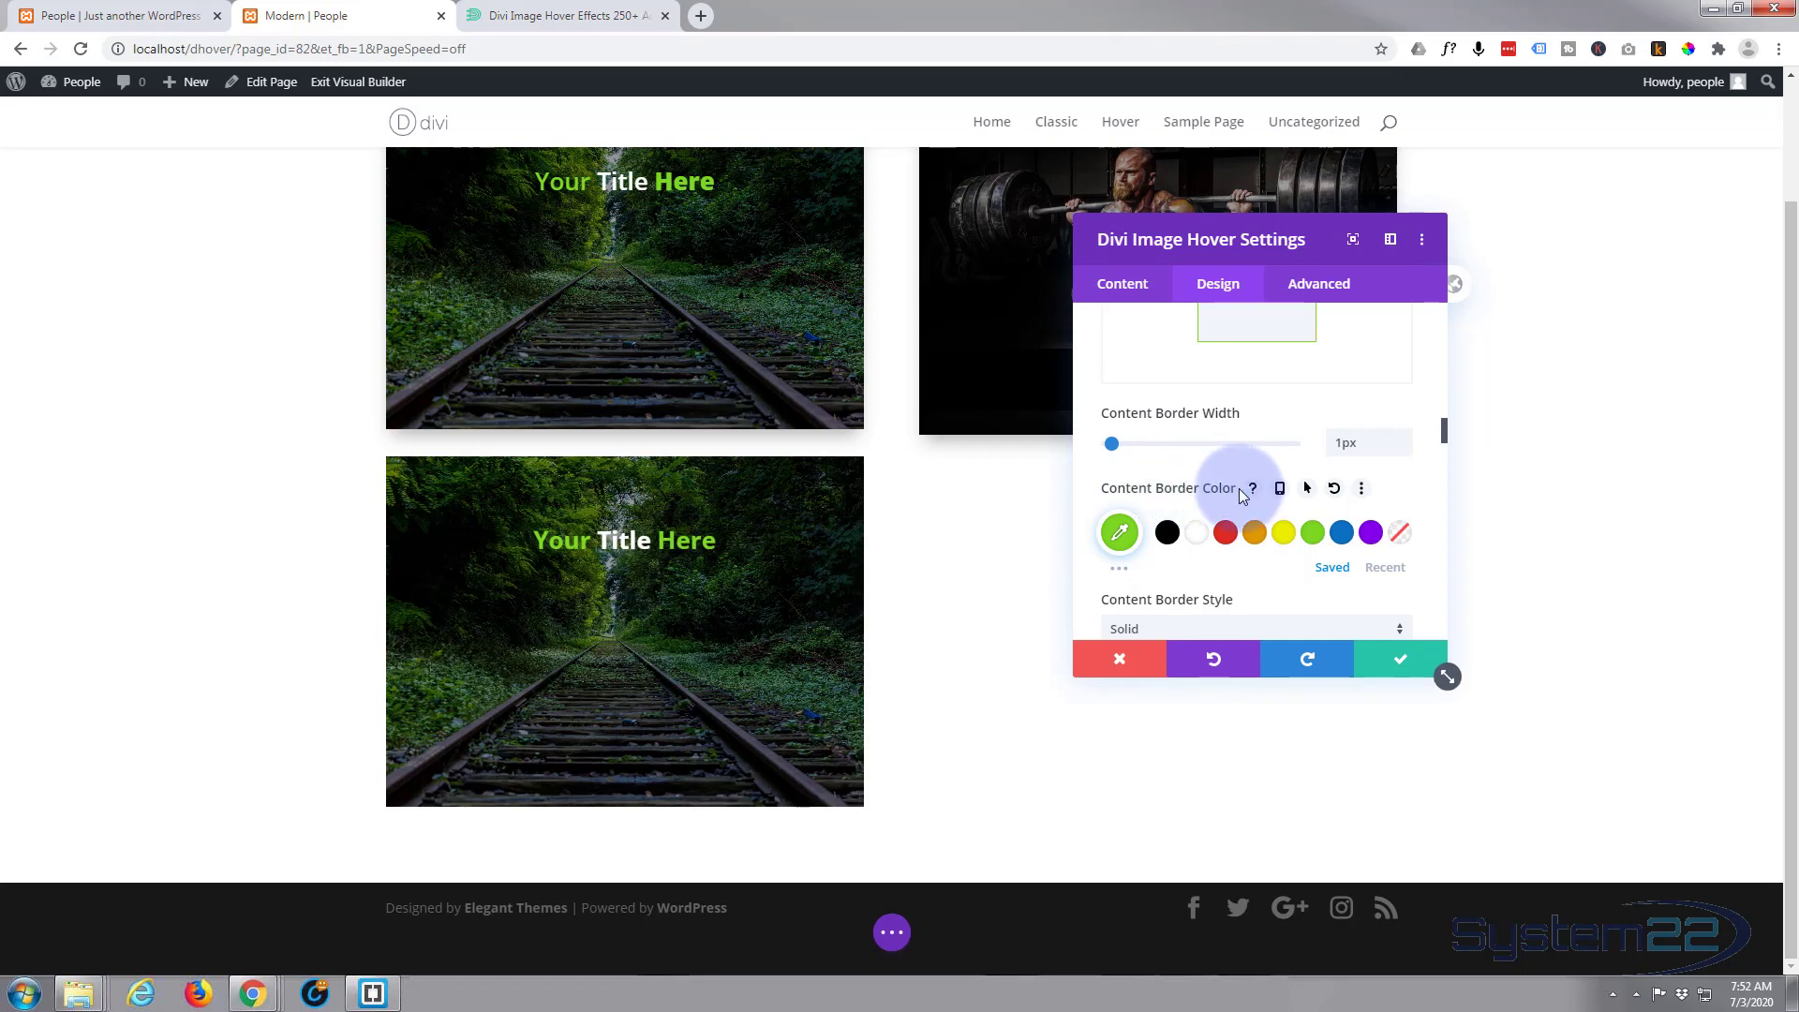
- Look through the prefix, infix and suffix border settings and go on to the custom spacing settings
mouse_move(647, 610)
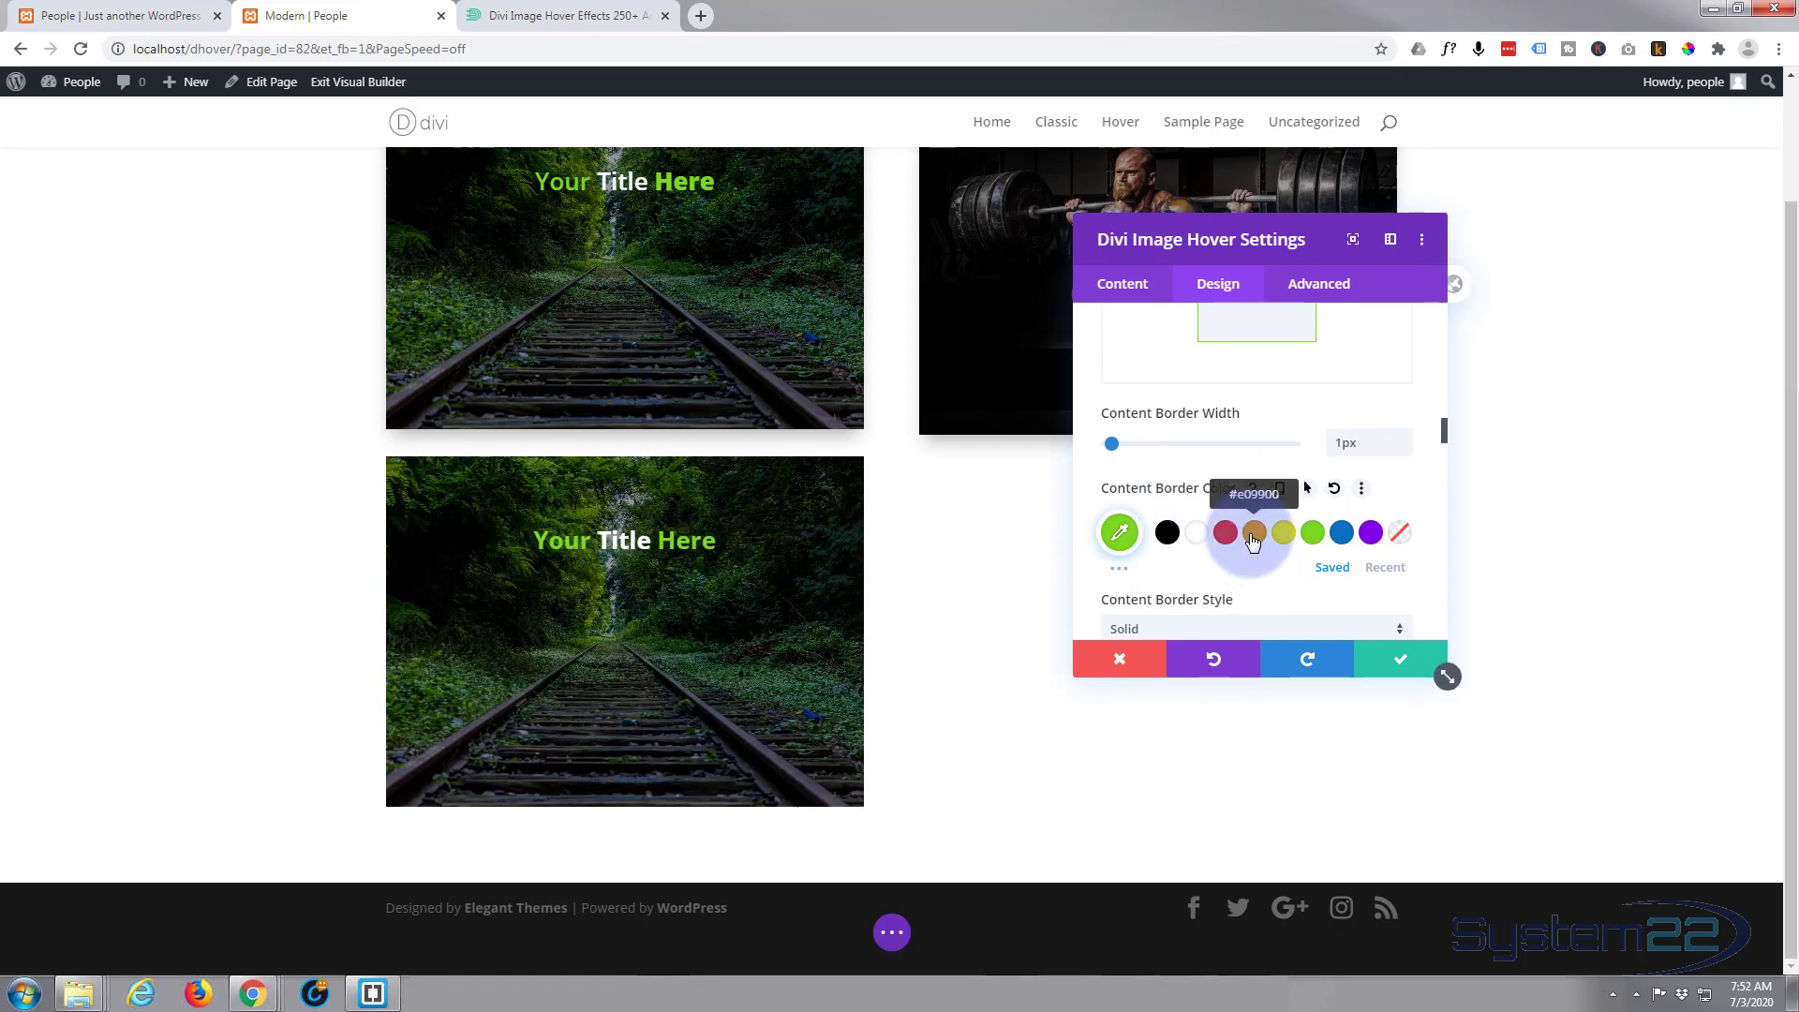
scroll(1251, 532, down, 4)
scroll(1252, 541, down, 5)
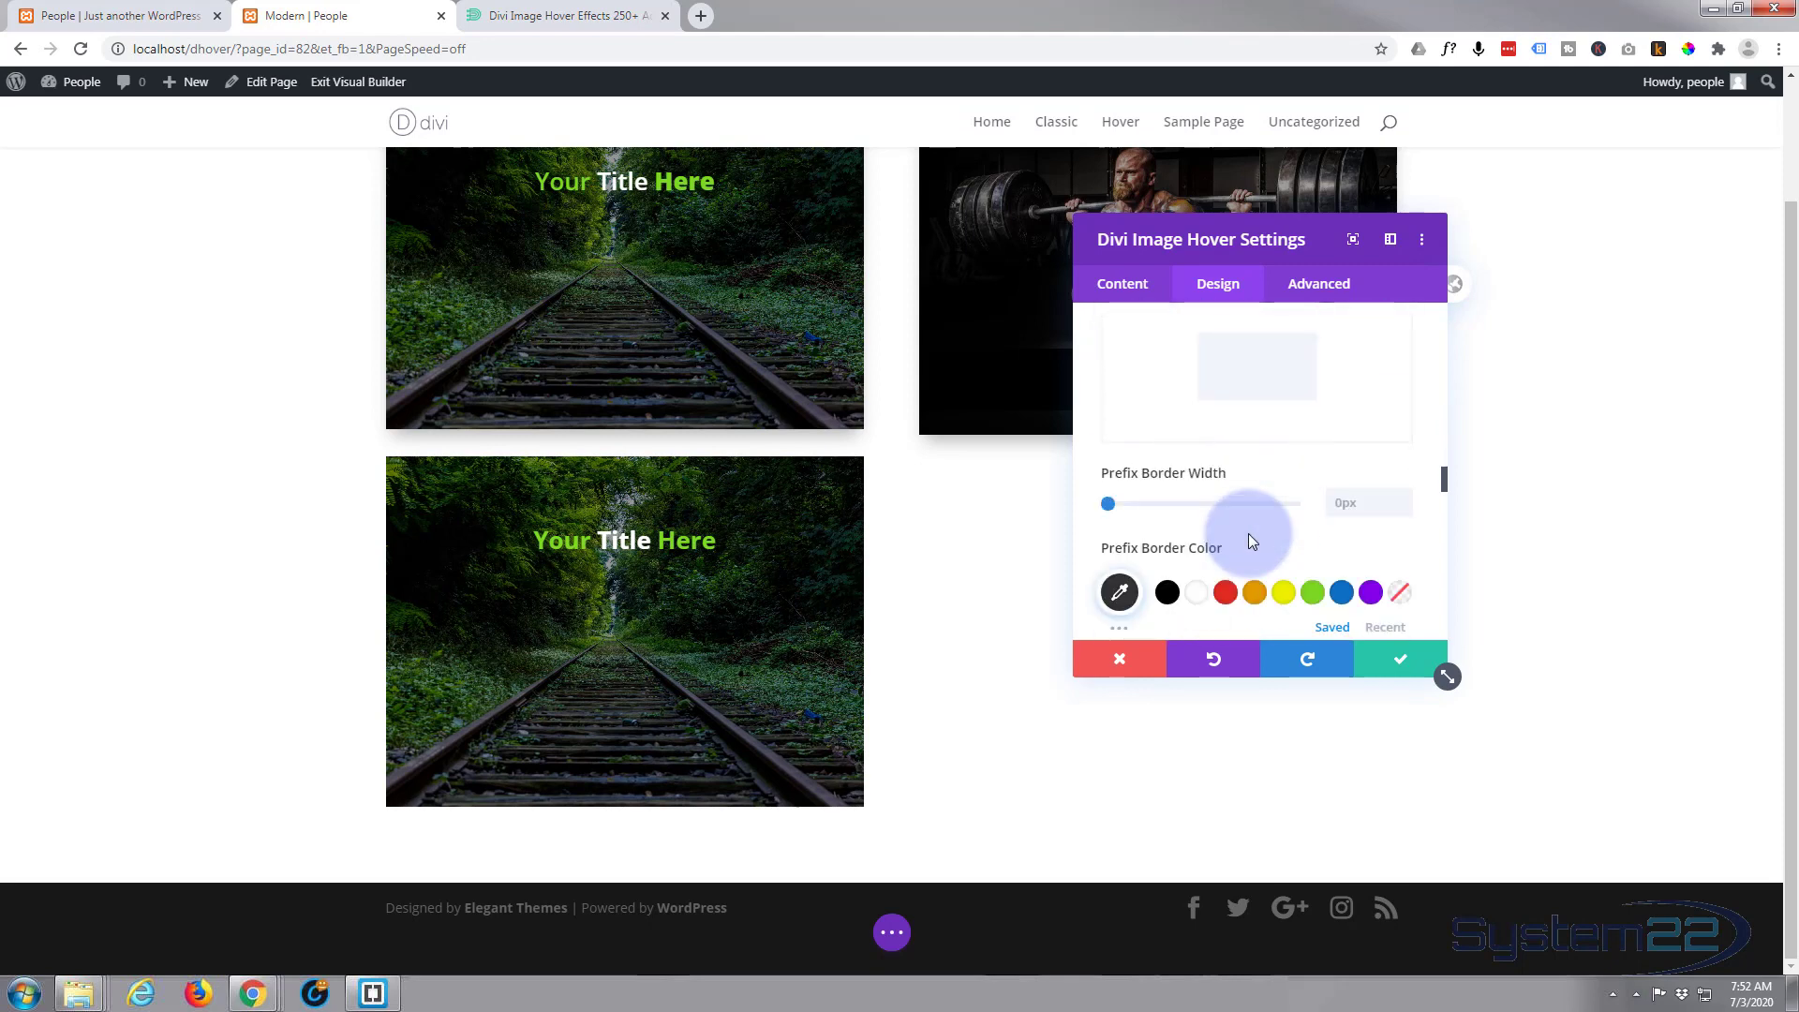
scroll(1251, 541, down, 5)
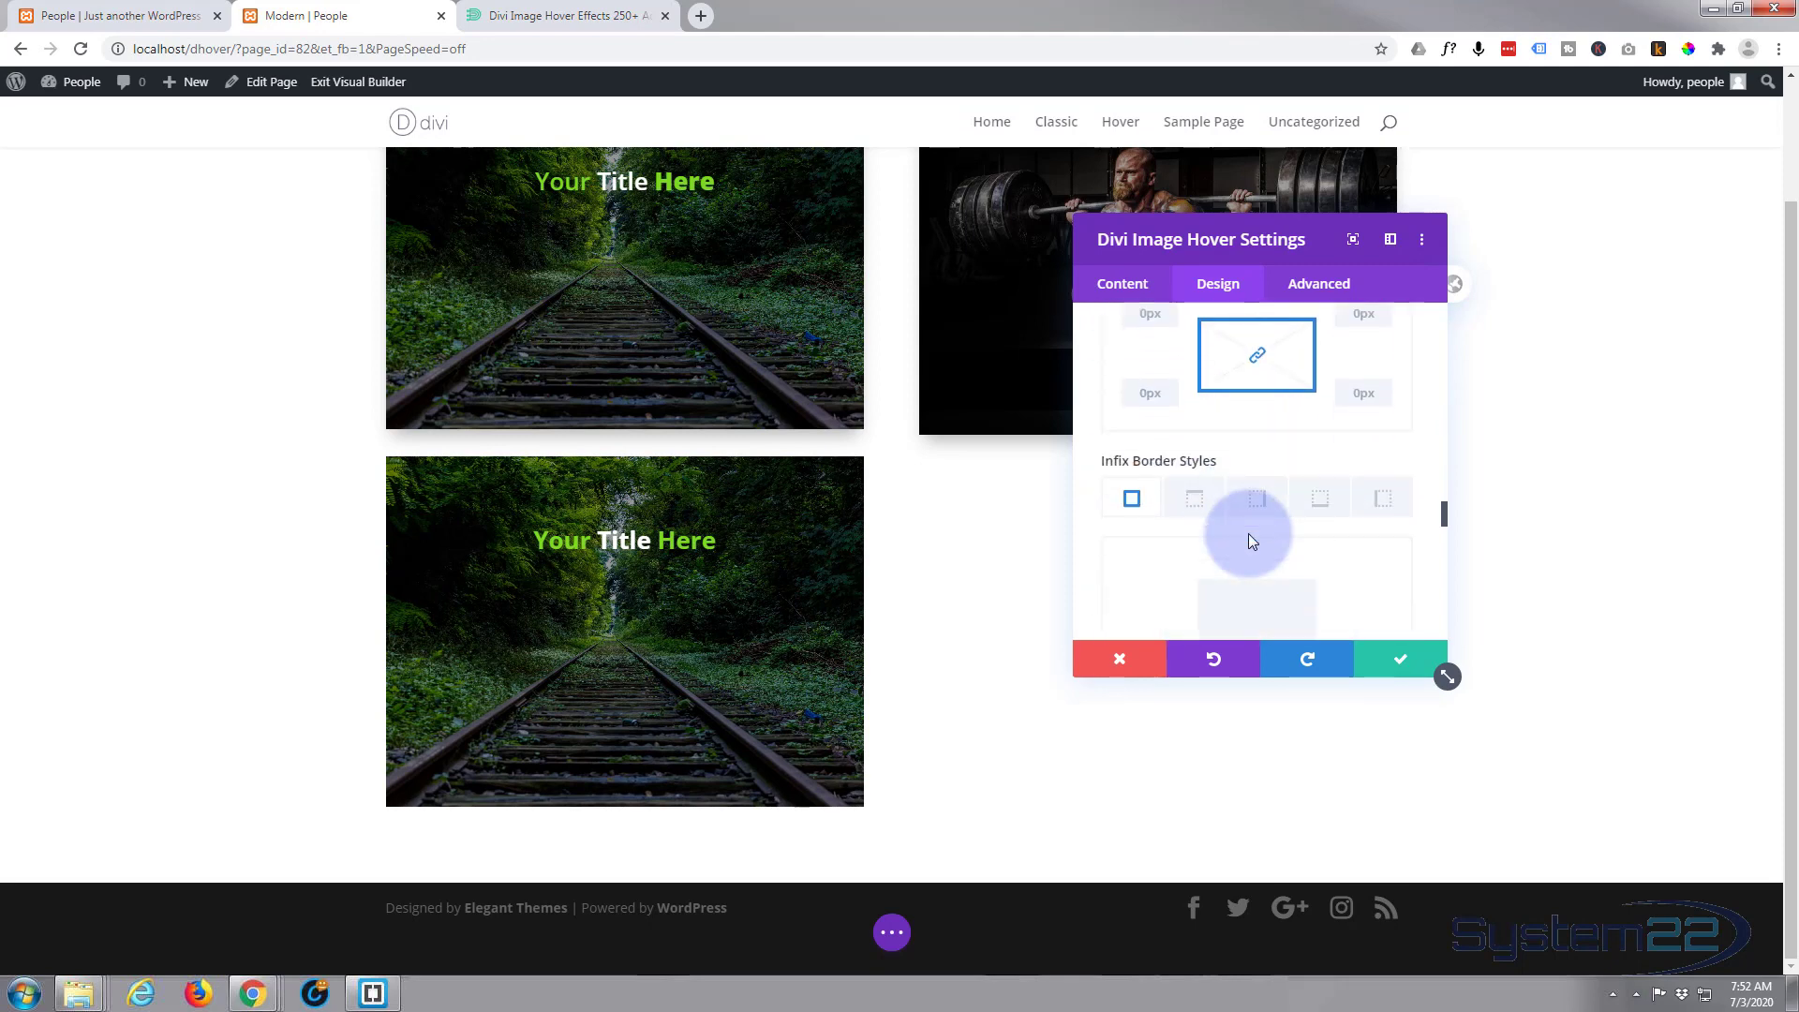
scroll(1252, 542, down, 5)
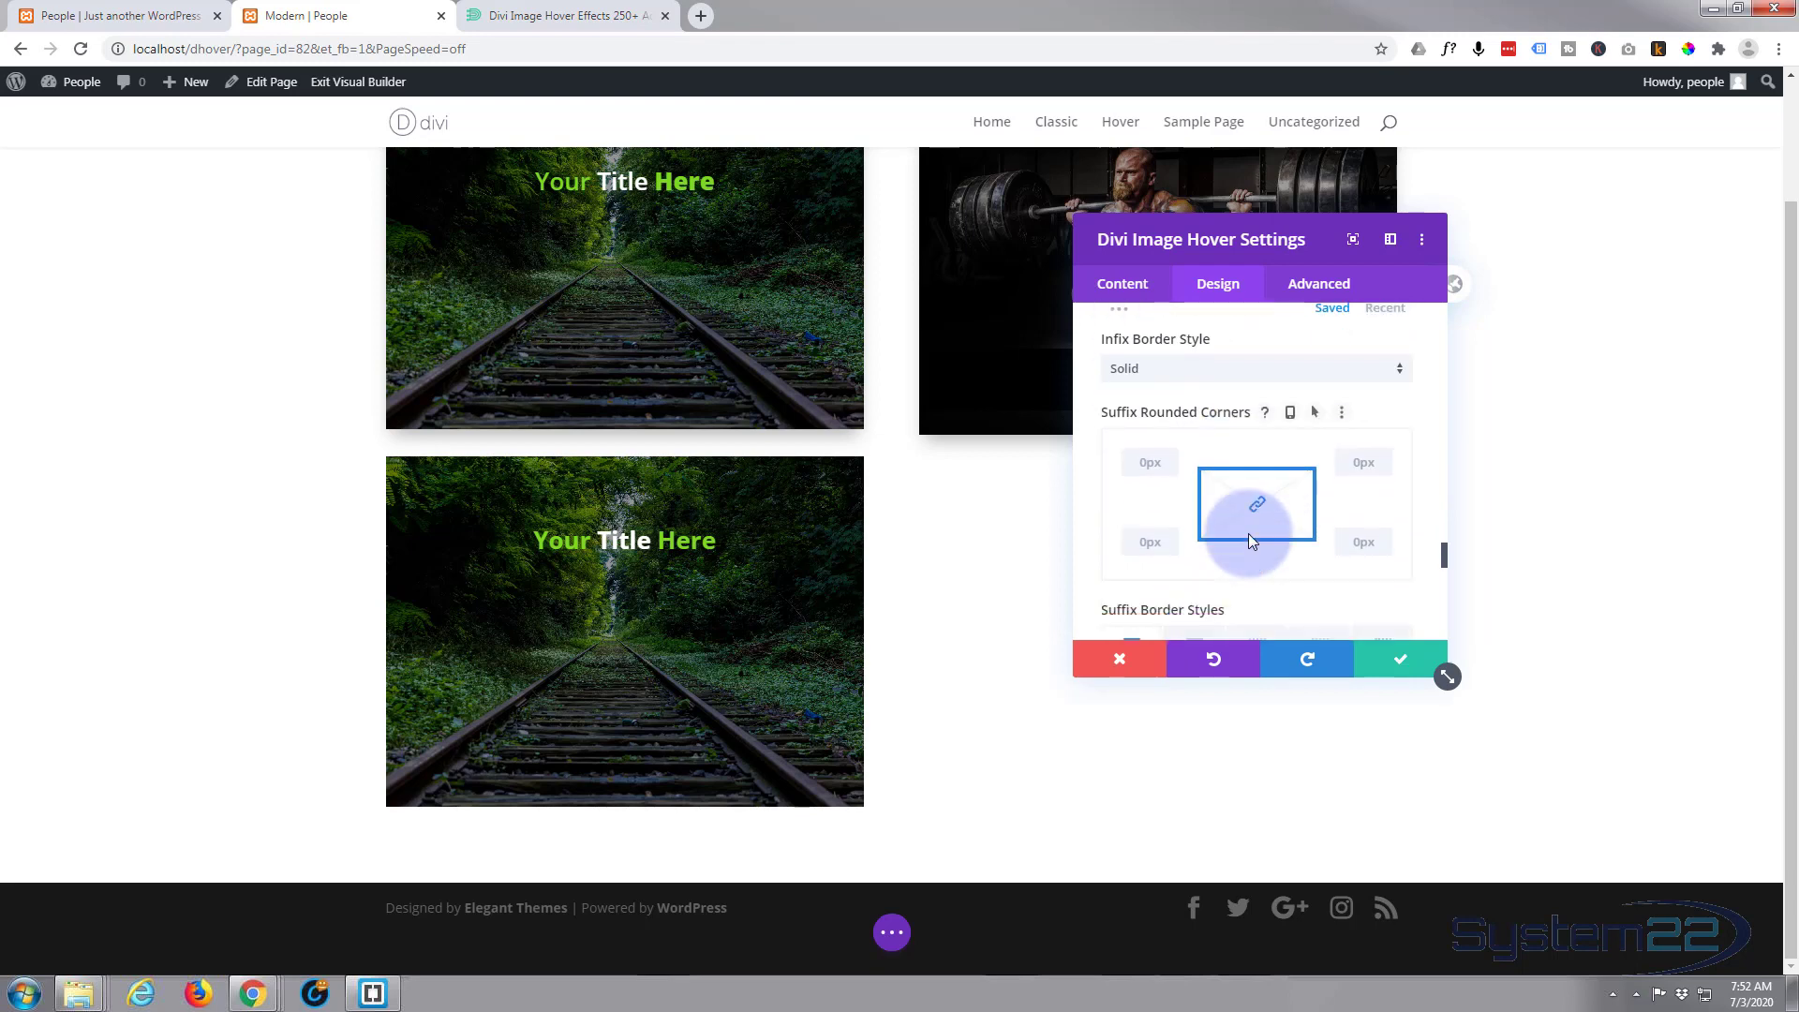
scroll(1252, 542, down, 6)
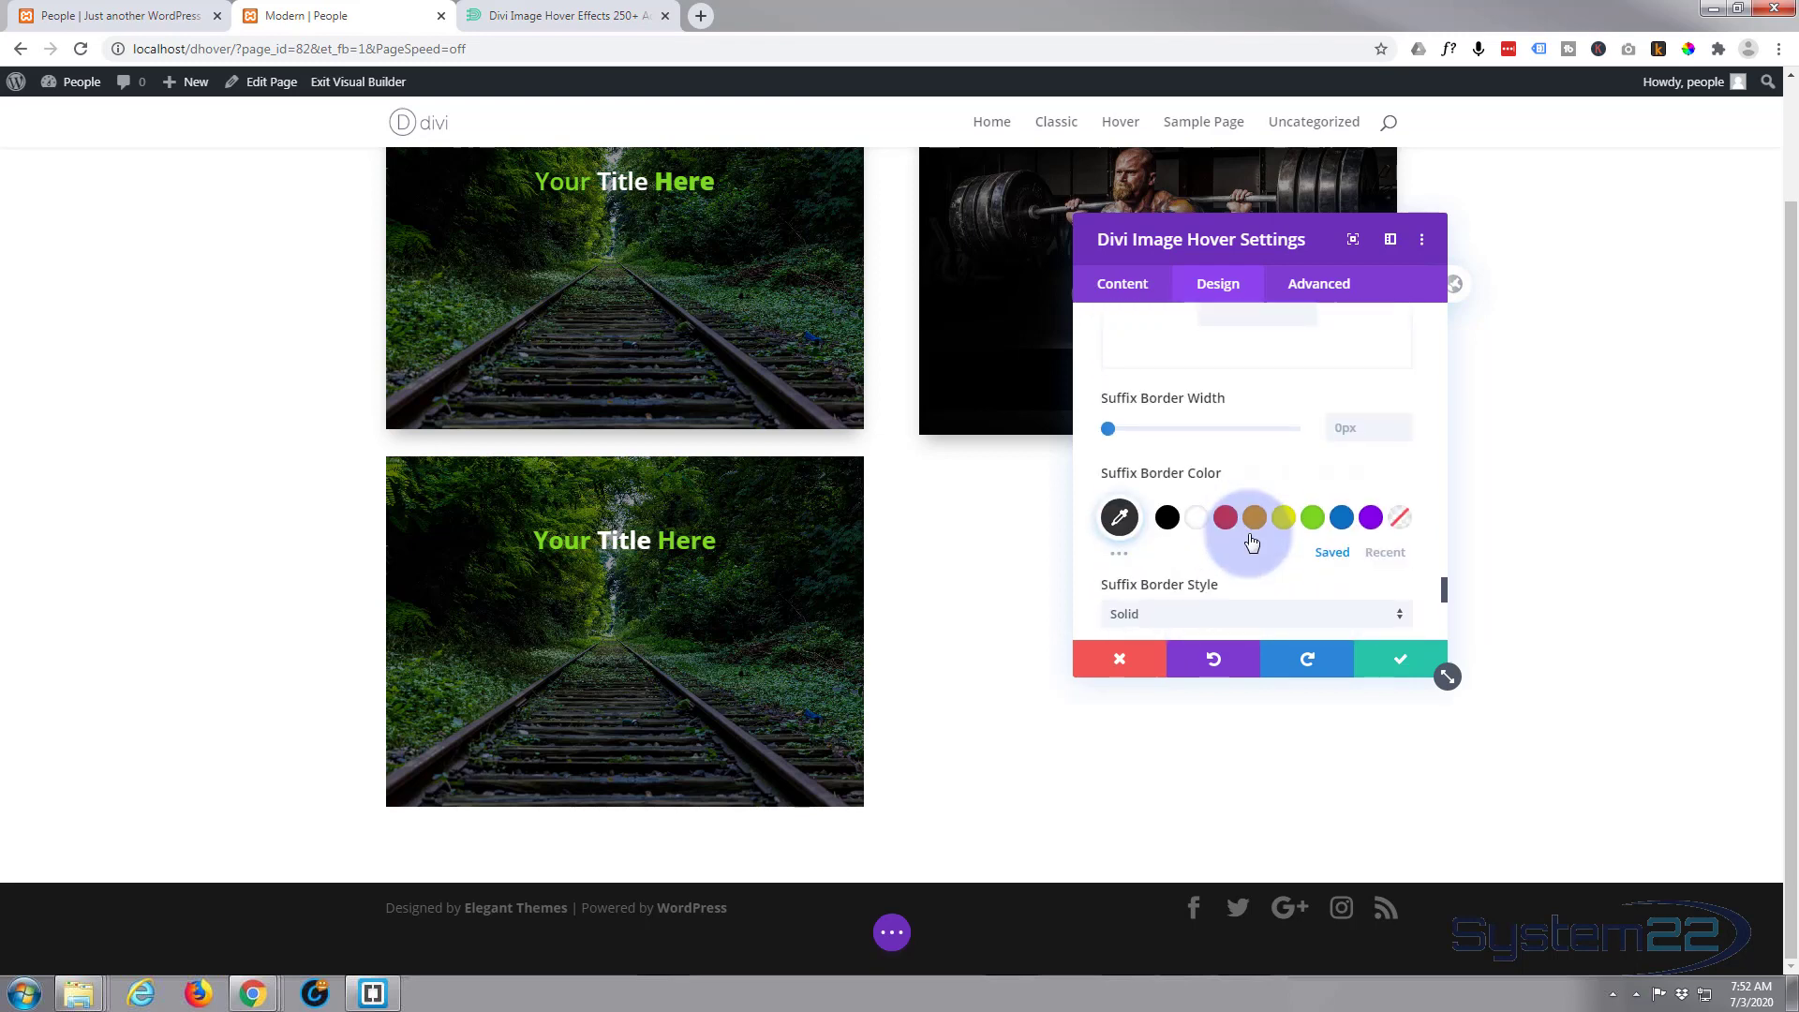
scroll(1251, 540, up, 2)
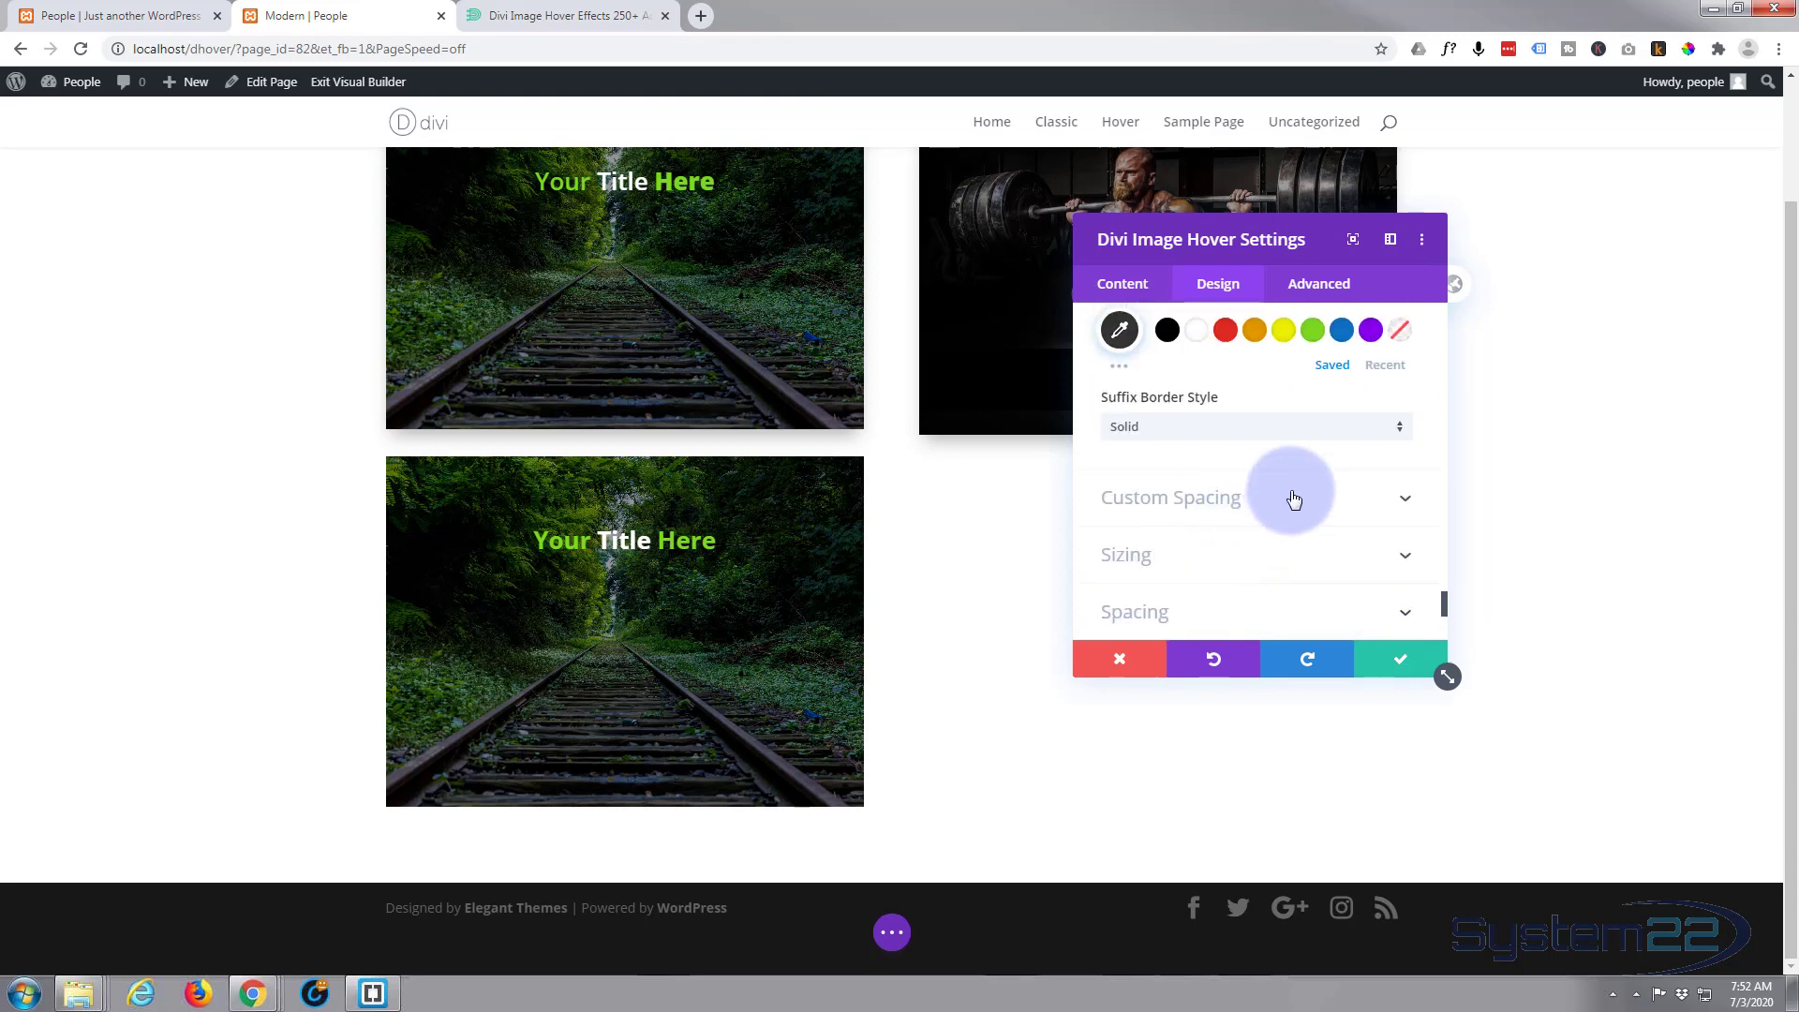
scroll(1291, 499, down, 3)
scroll(1296, 506, up, 3)
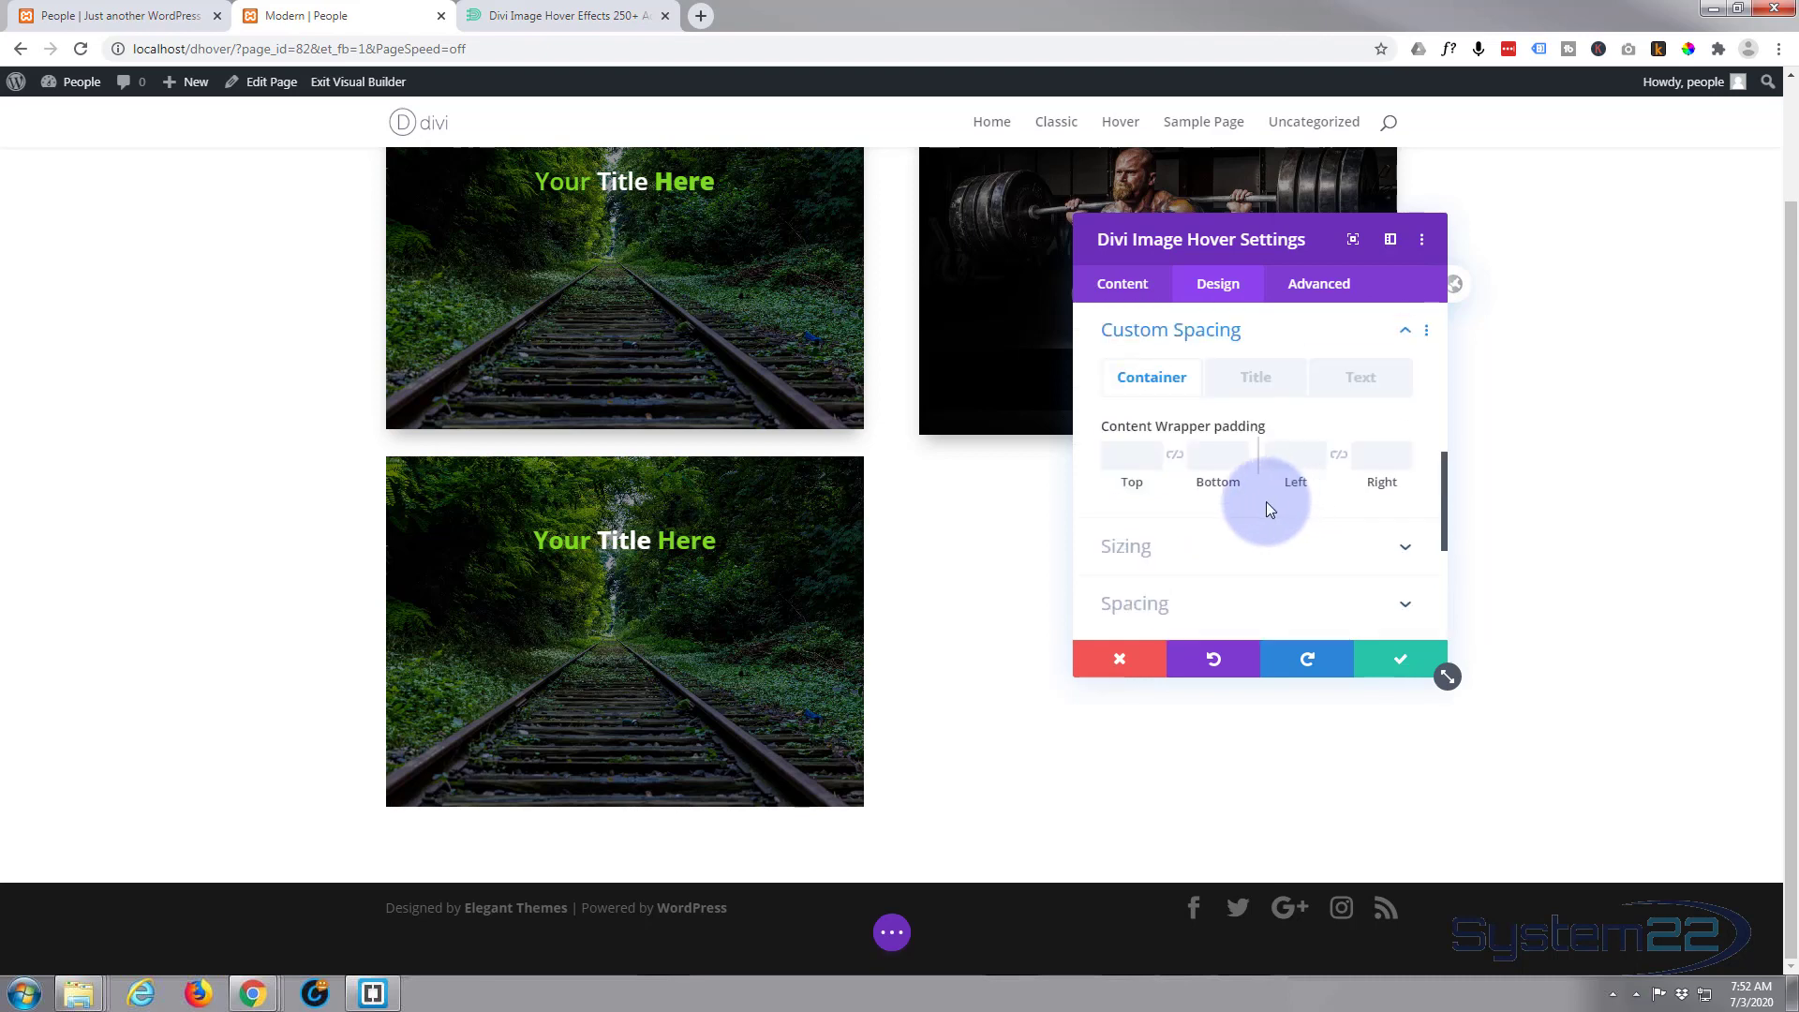
- Set the title's top and bottom padding to 30px in the custom spacing settings and preview the hover effect
mouse_move(551, 475)
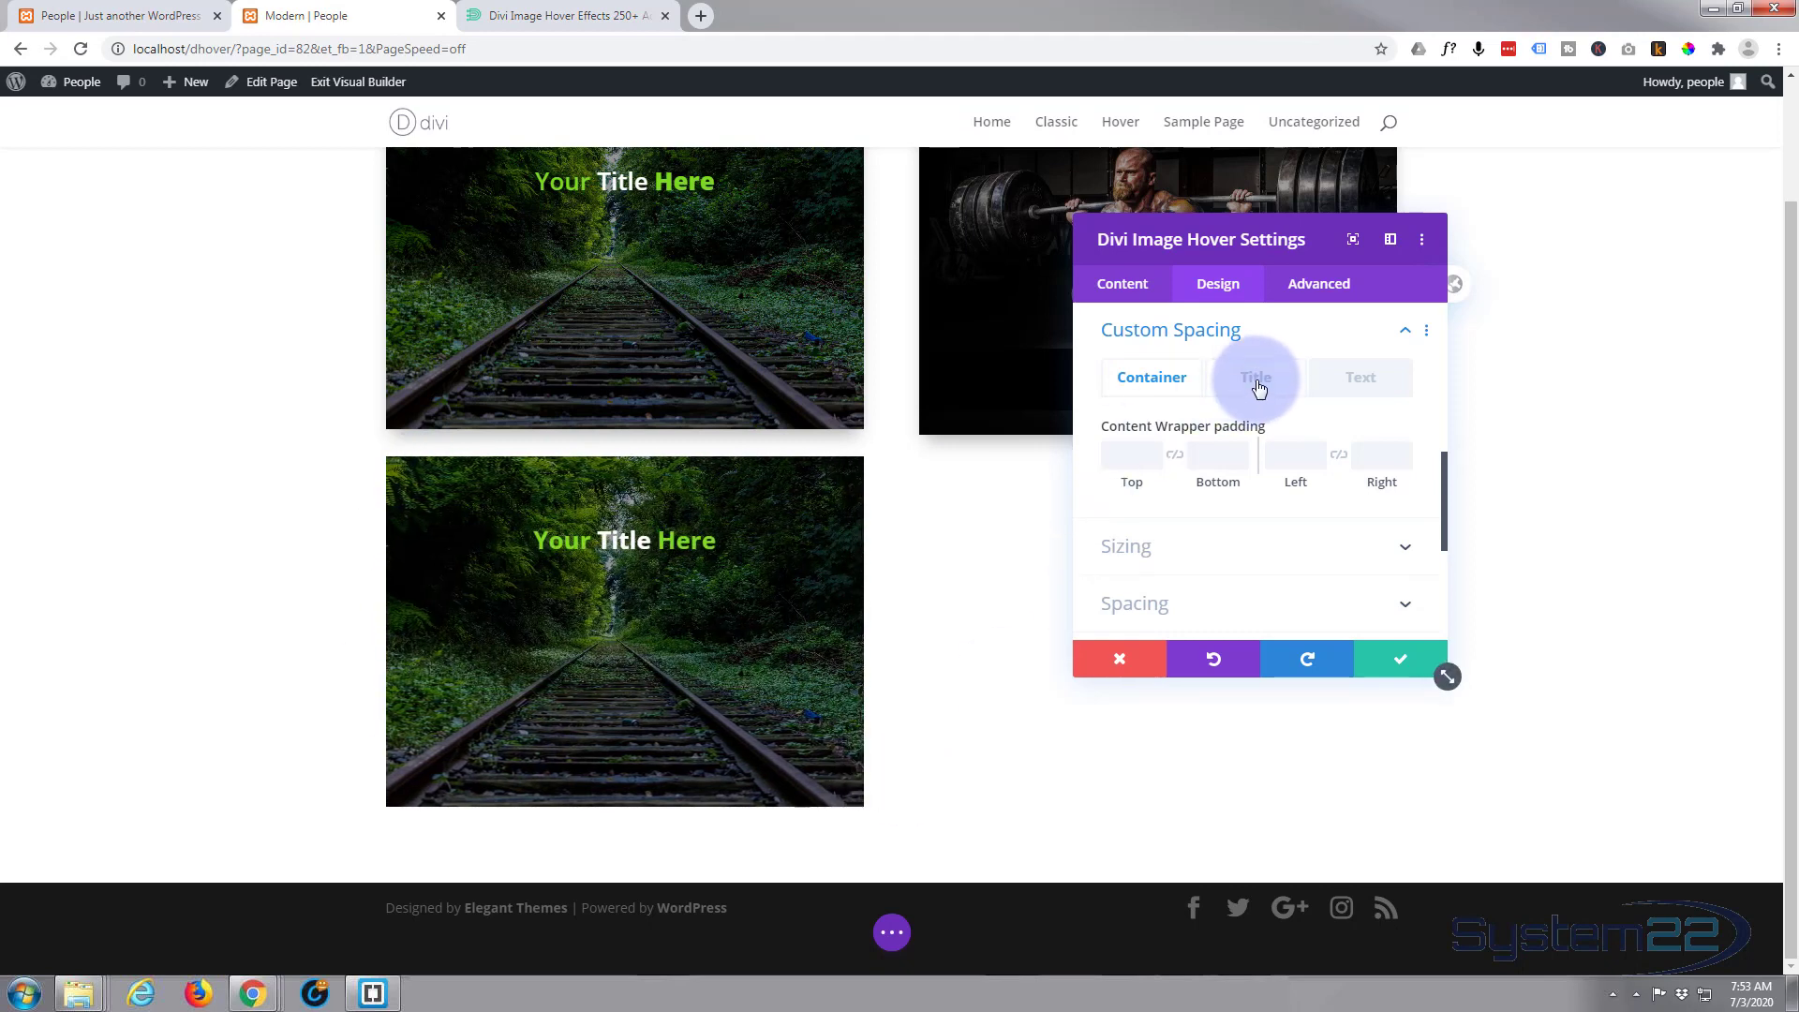
mouse_move(631, 506)
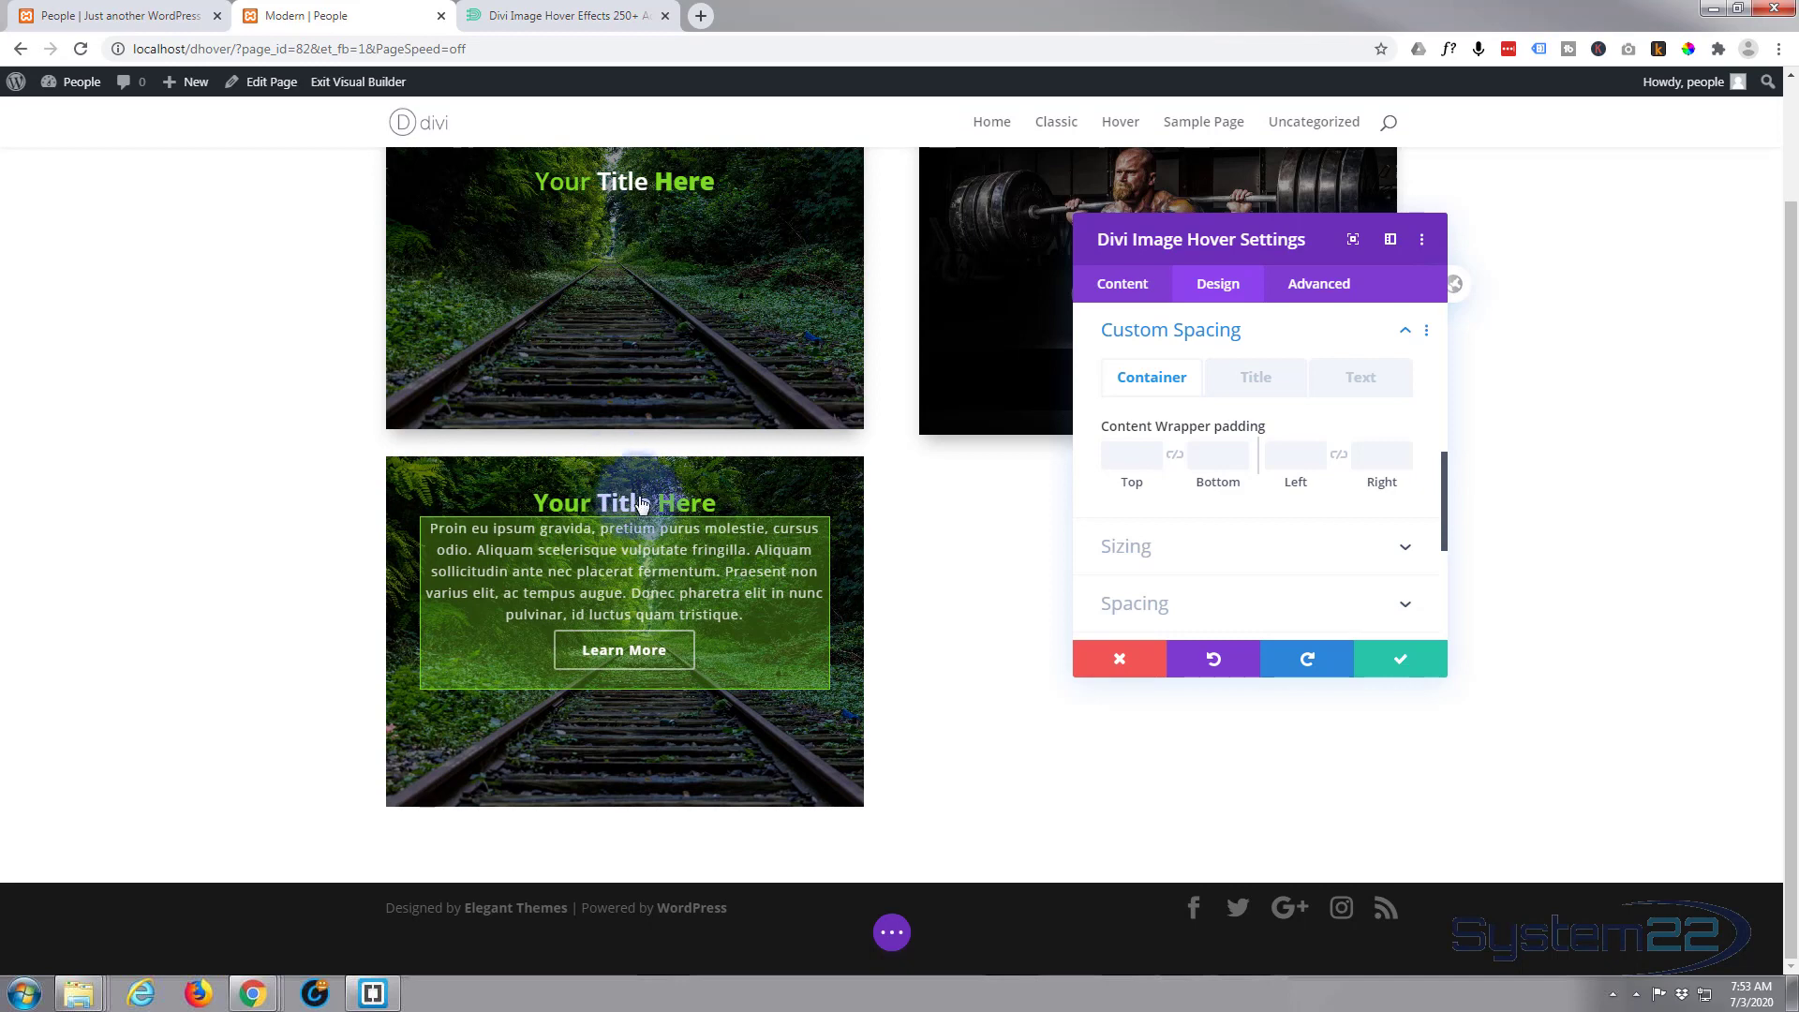
click(1122, 457)
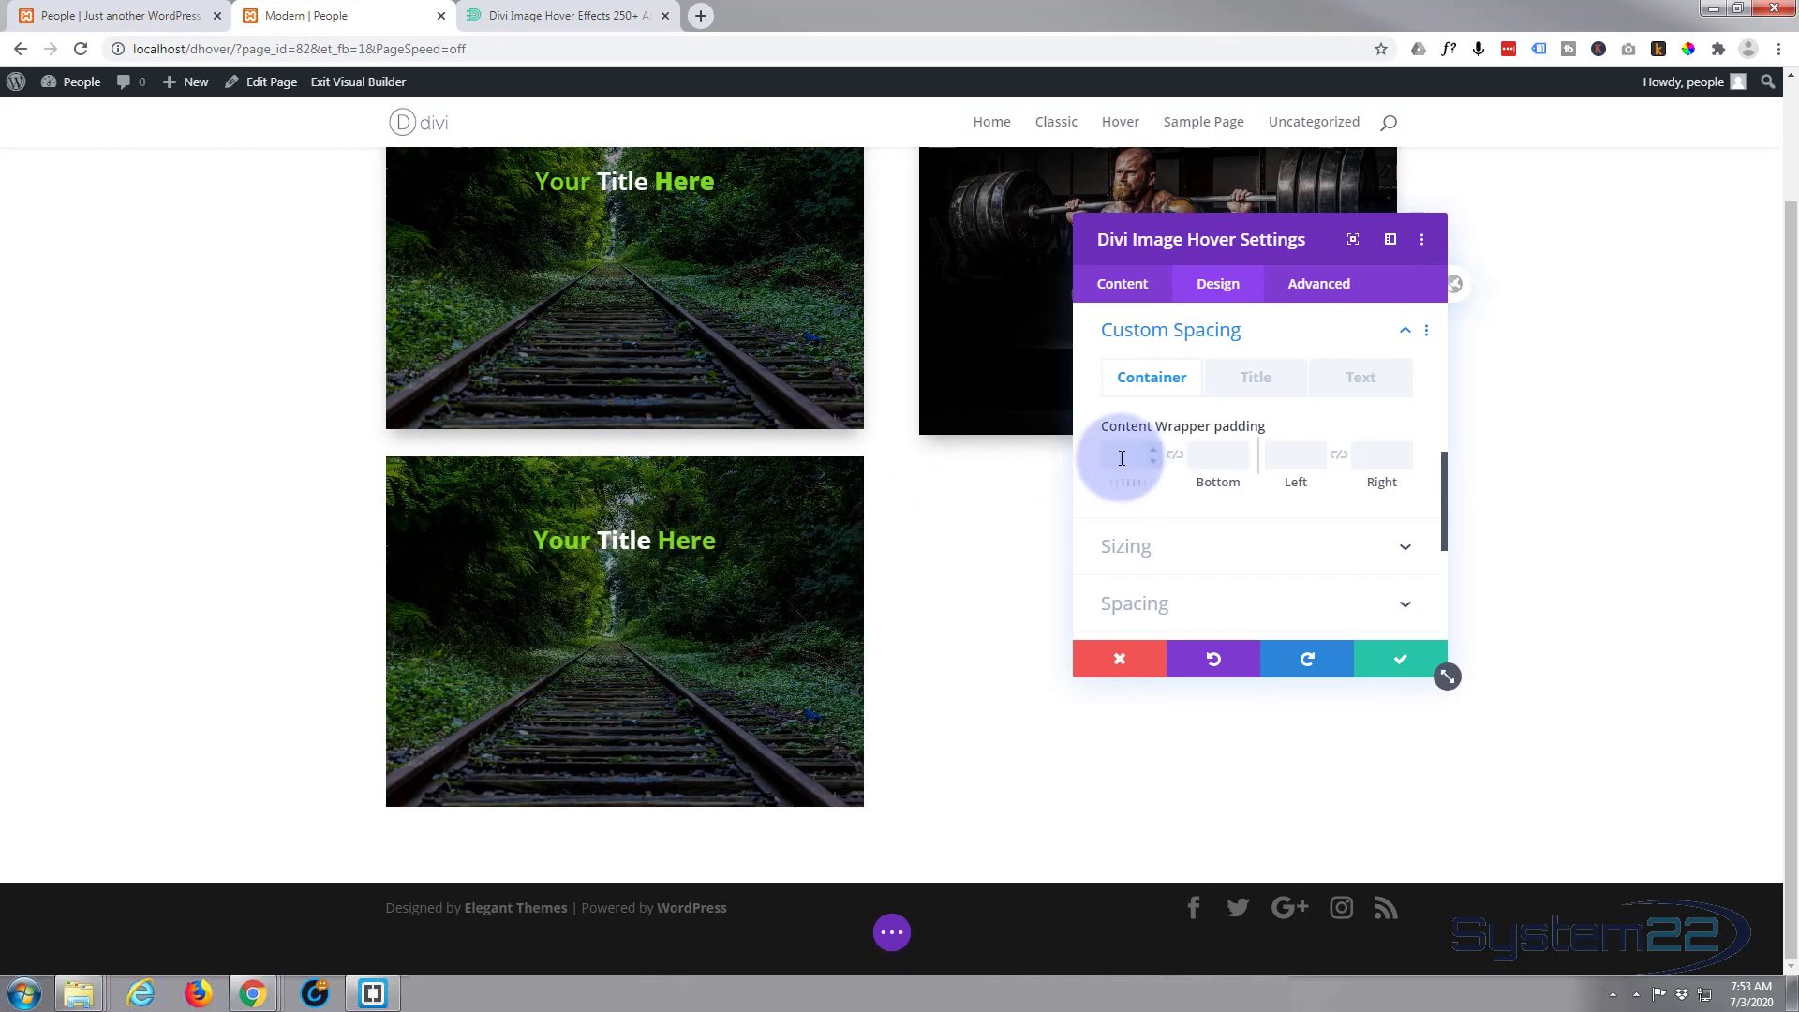
click(1249, 380)
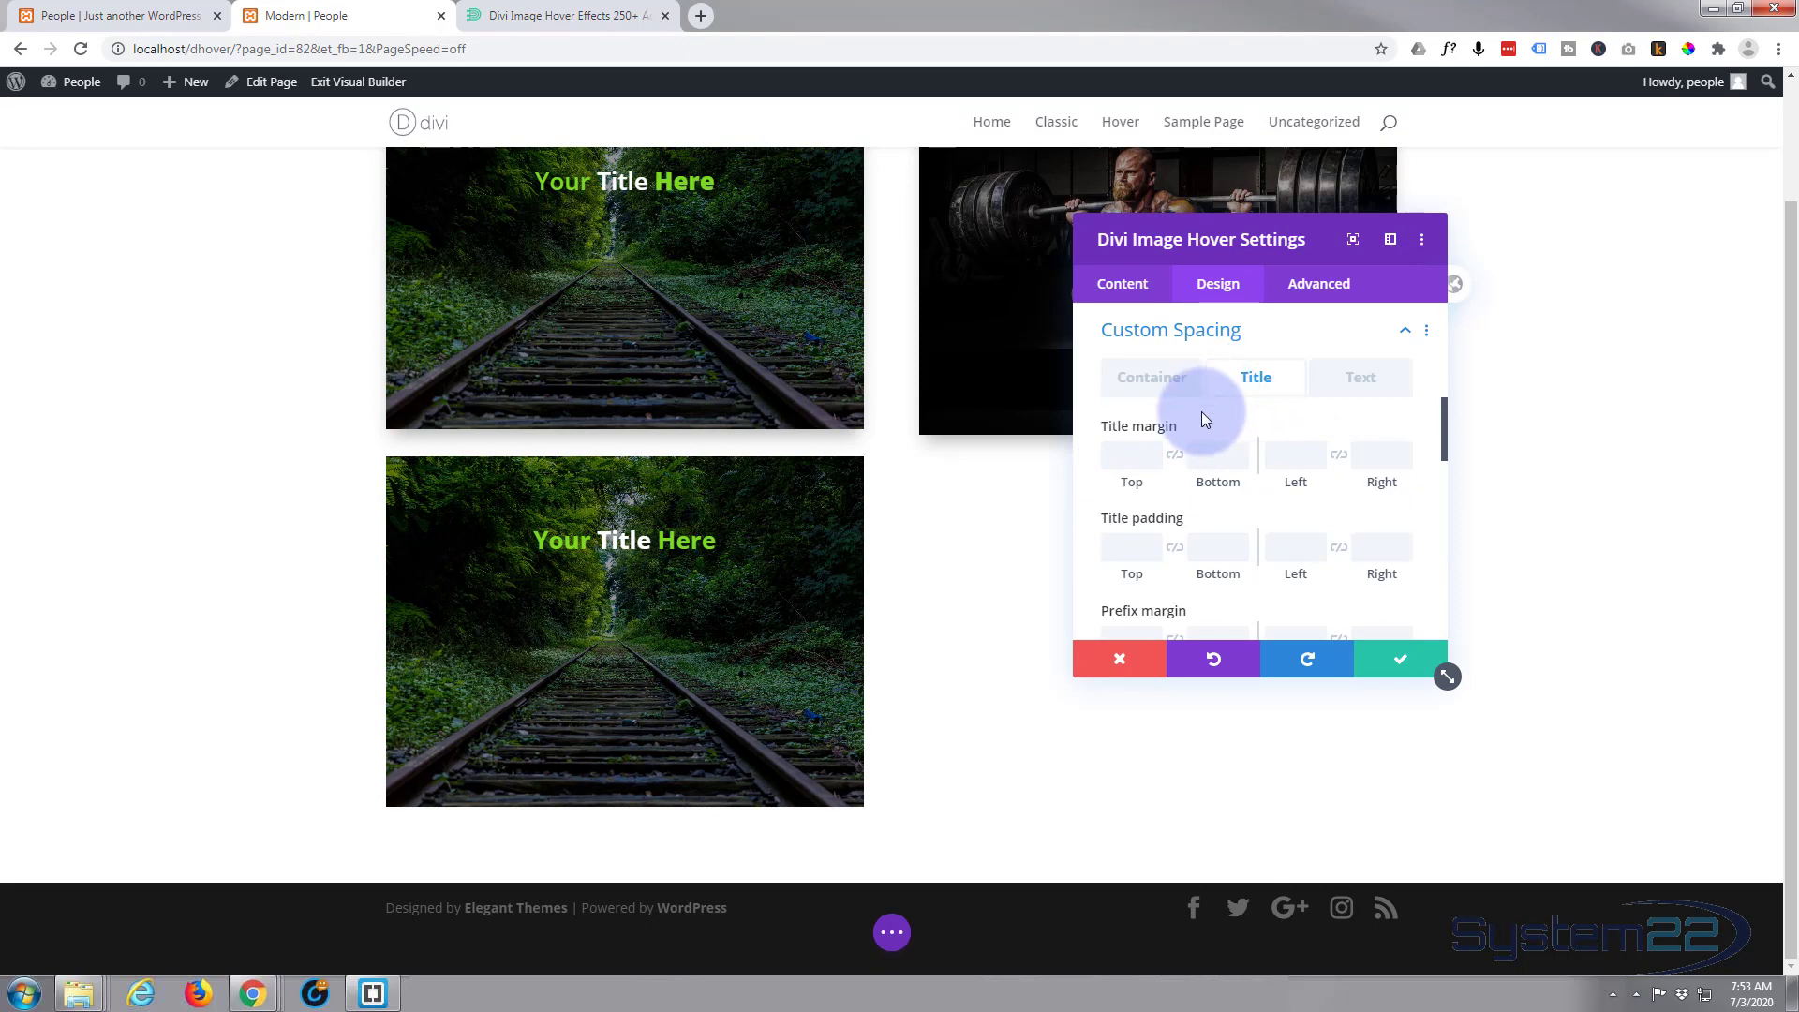
click(1121, 546)
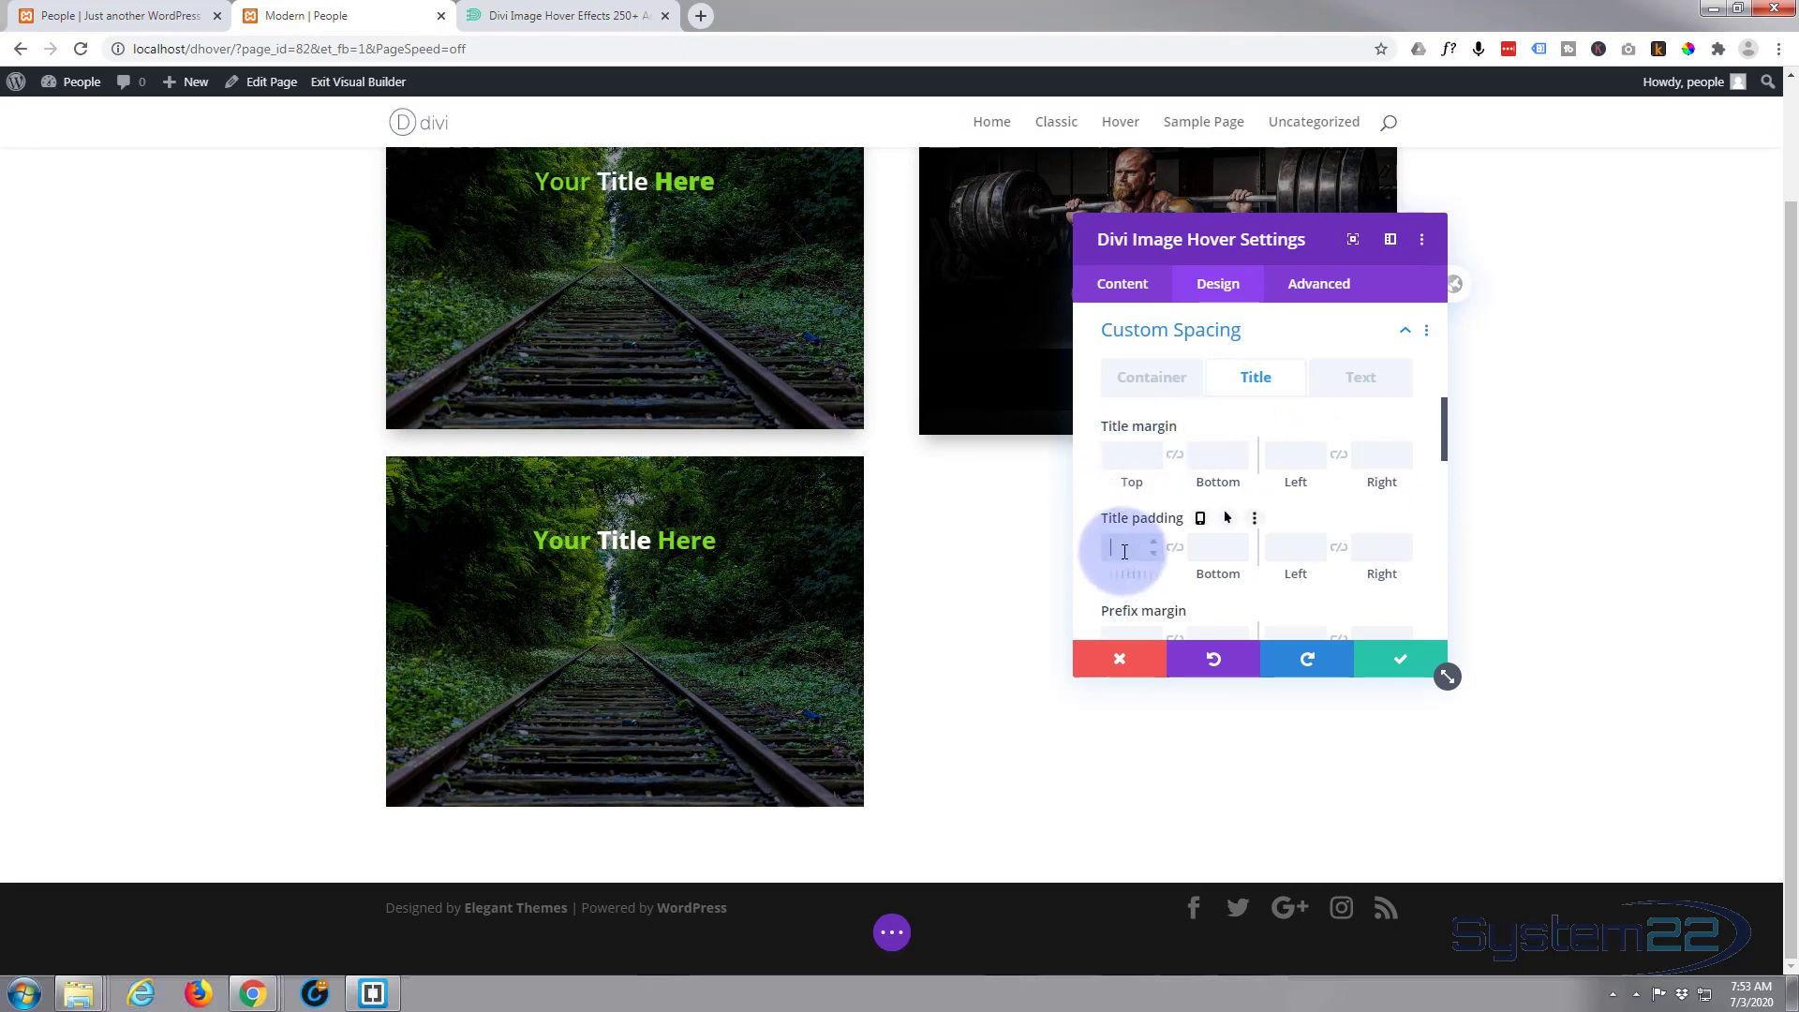
text(30px)
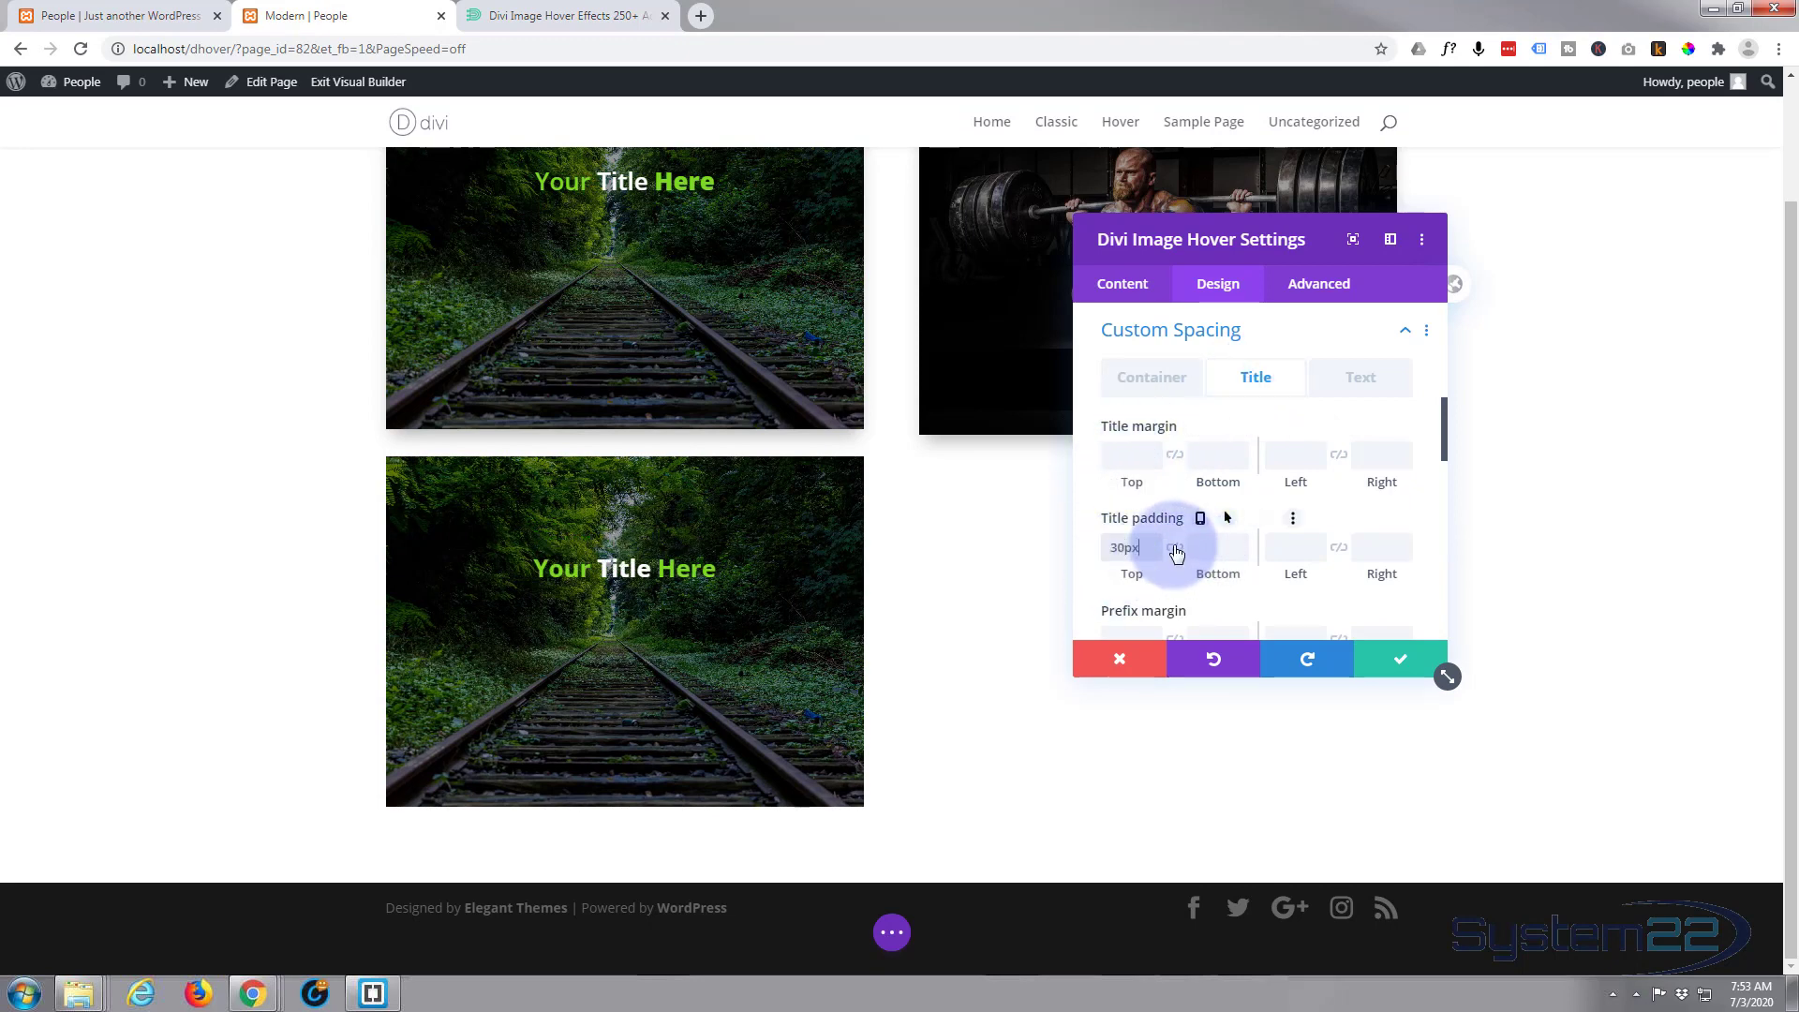
mouse_move(778, 560)
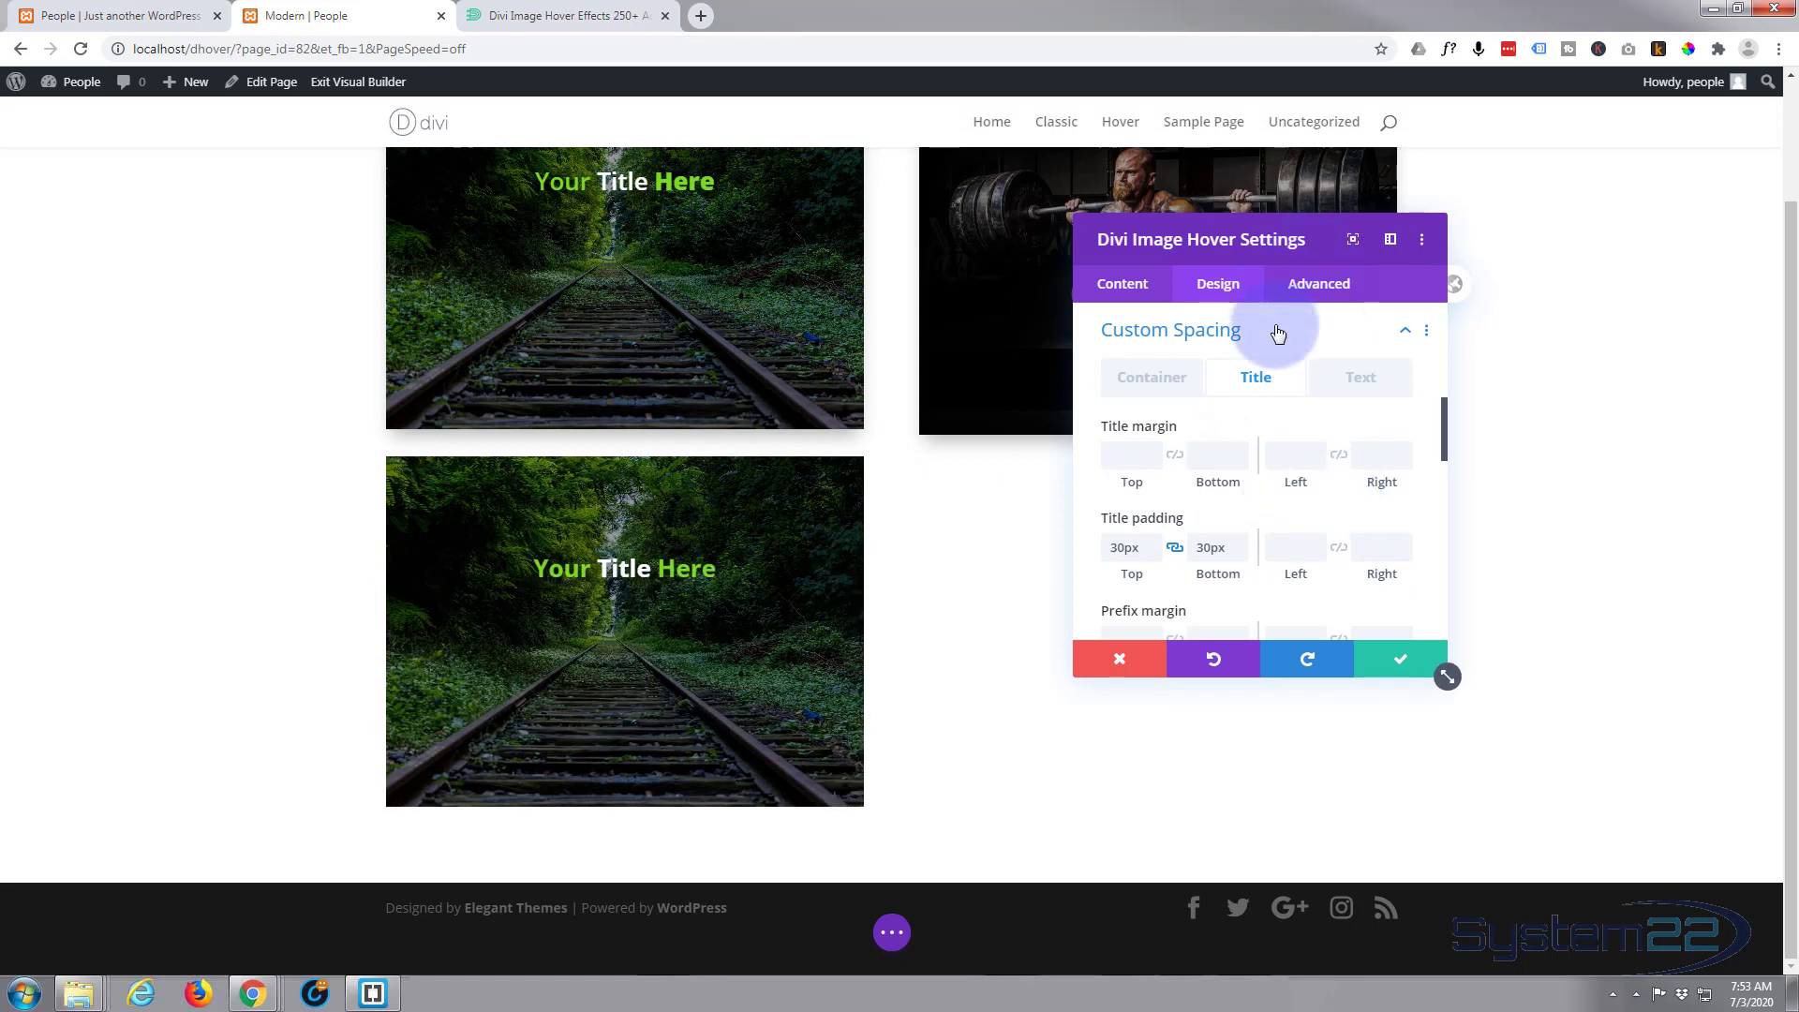
- Set the hover text's padding to 20px on all four sides and close the custom spacing settings
click(1372, 386)
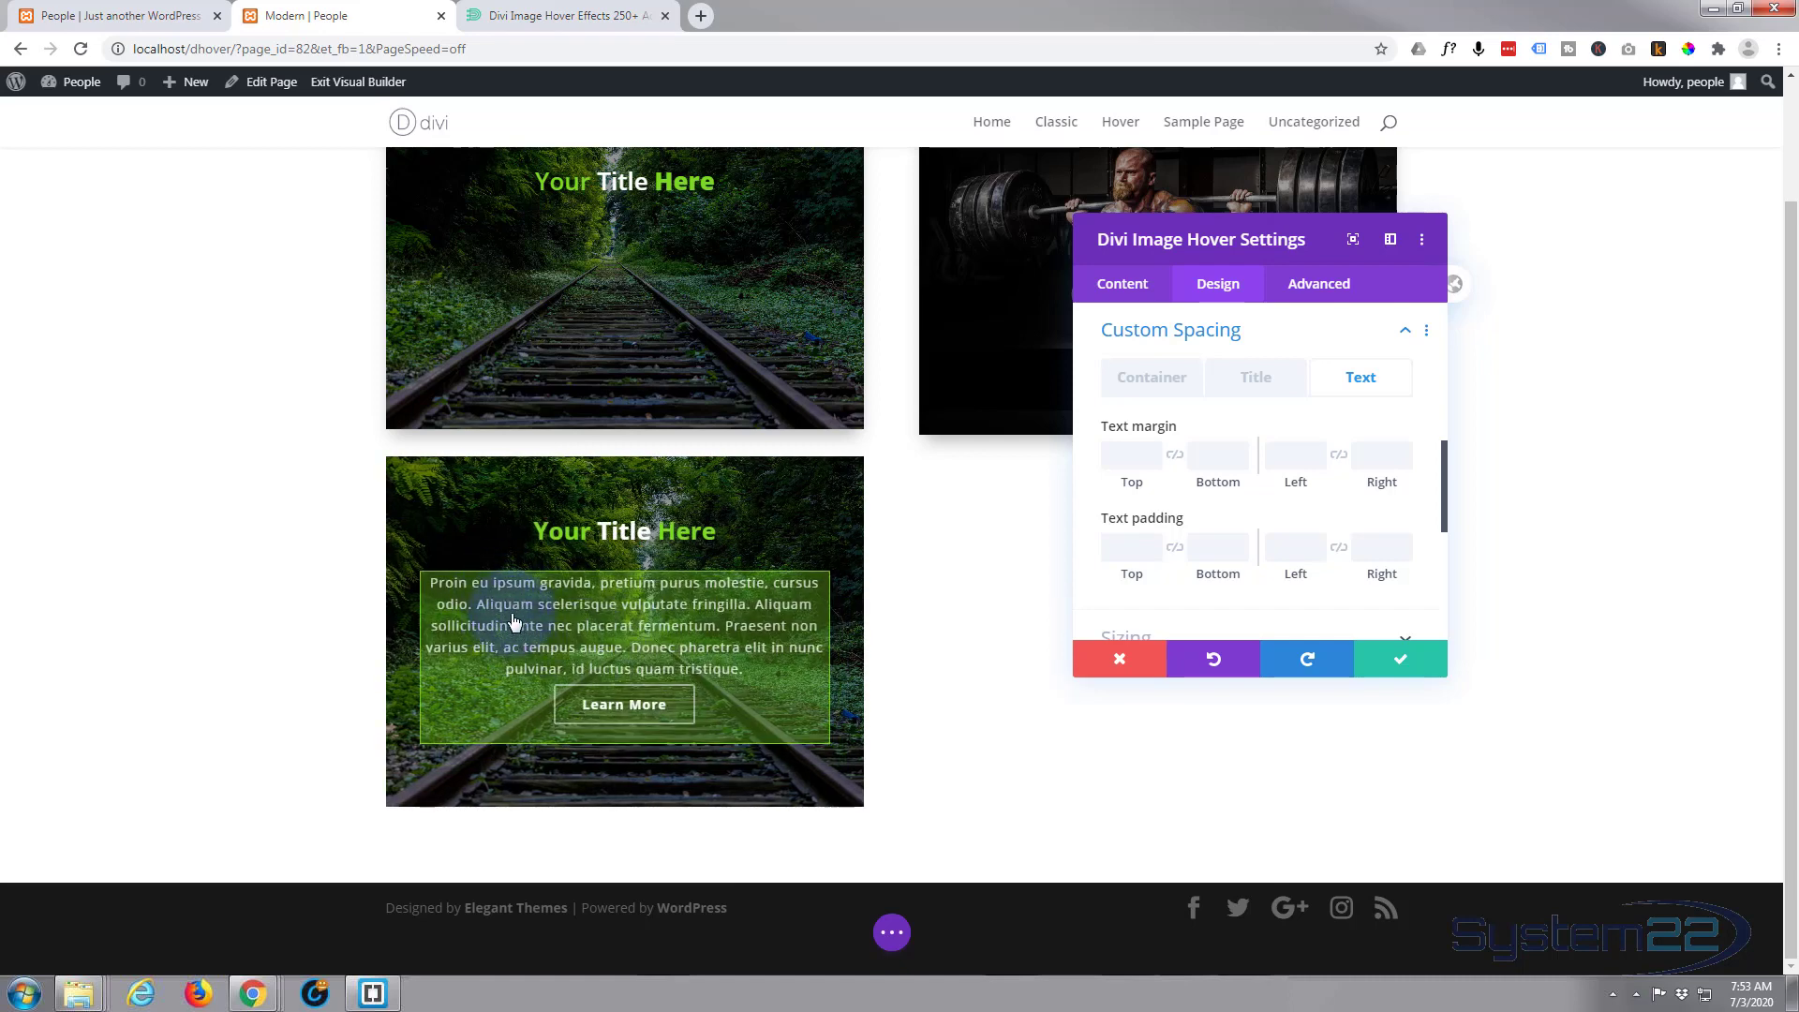
click(1118, 554)
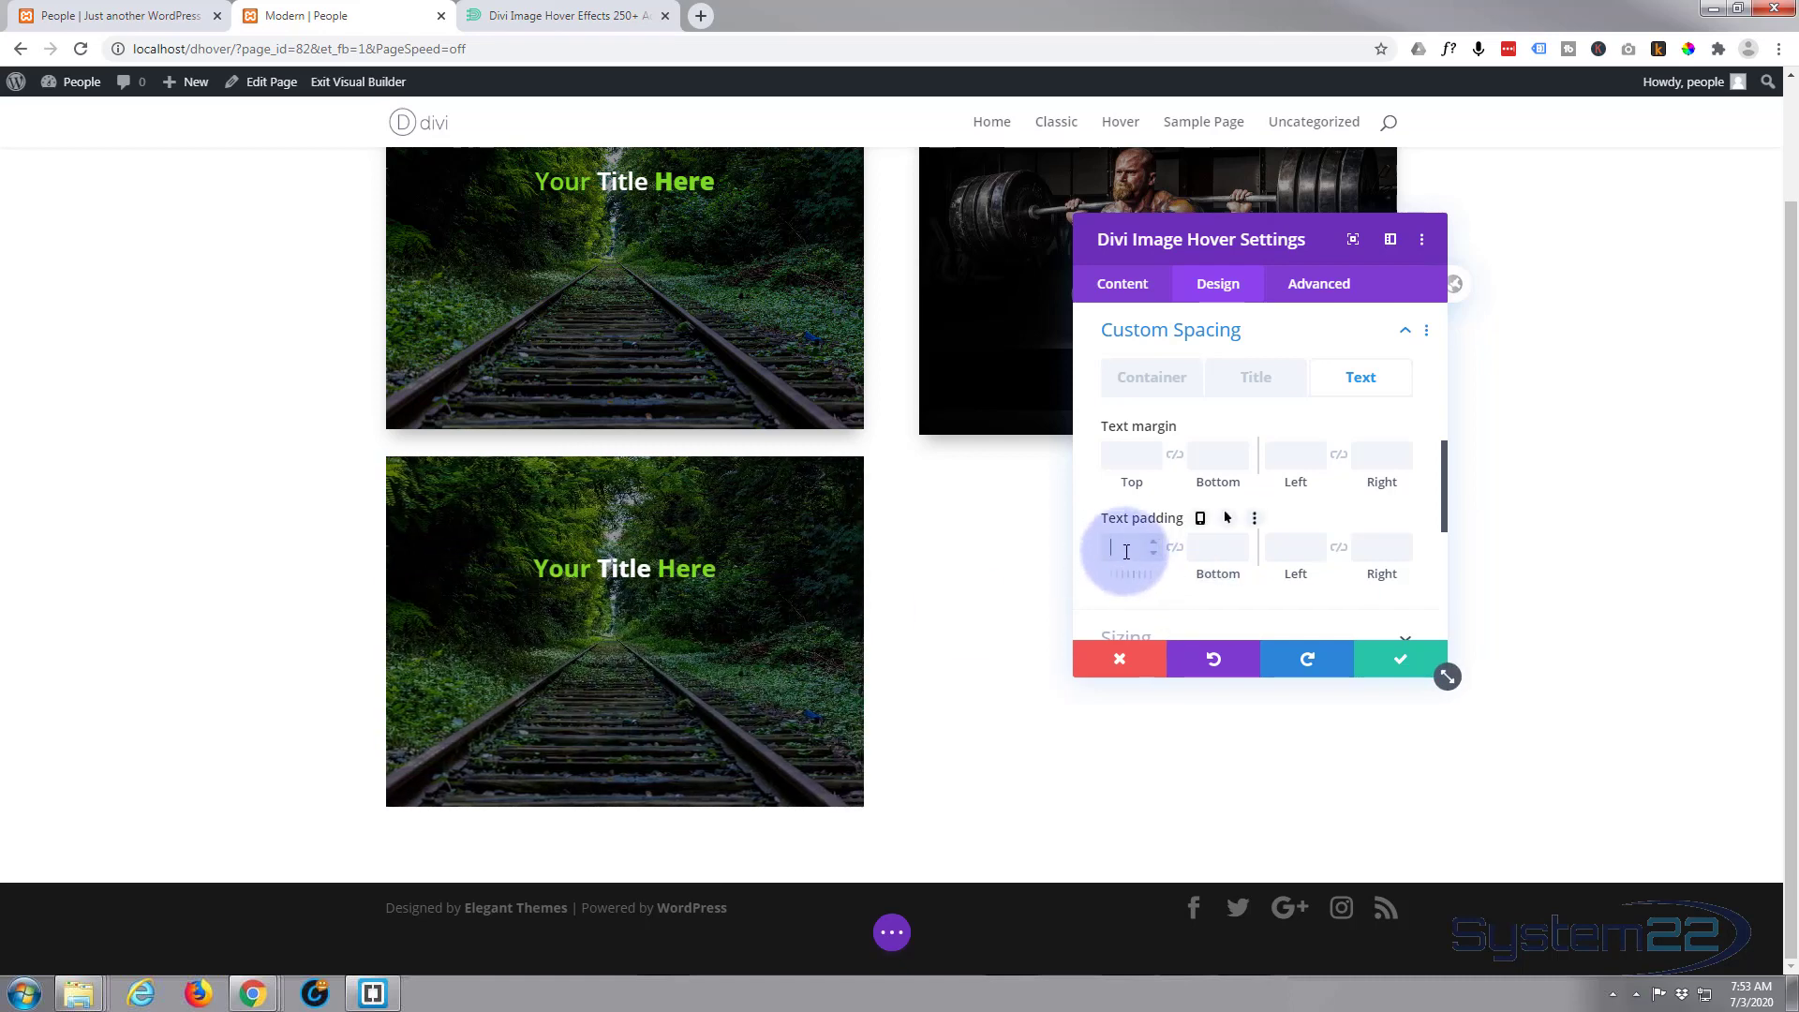
text(20px)
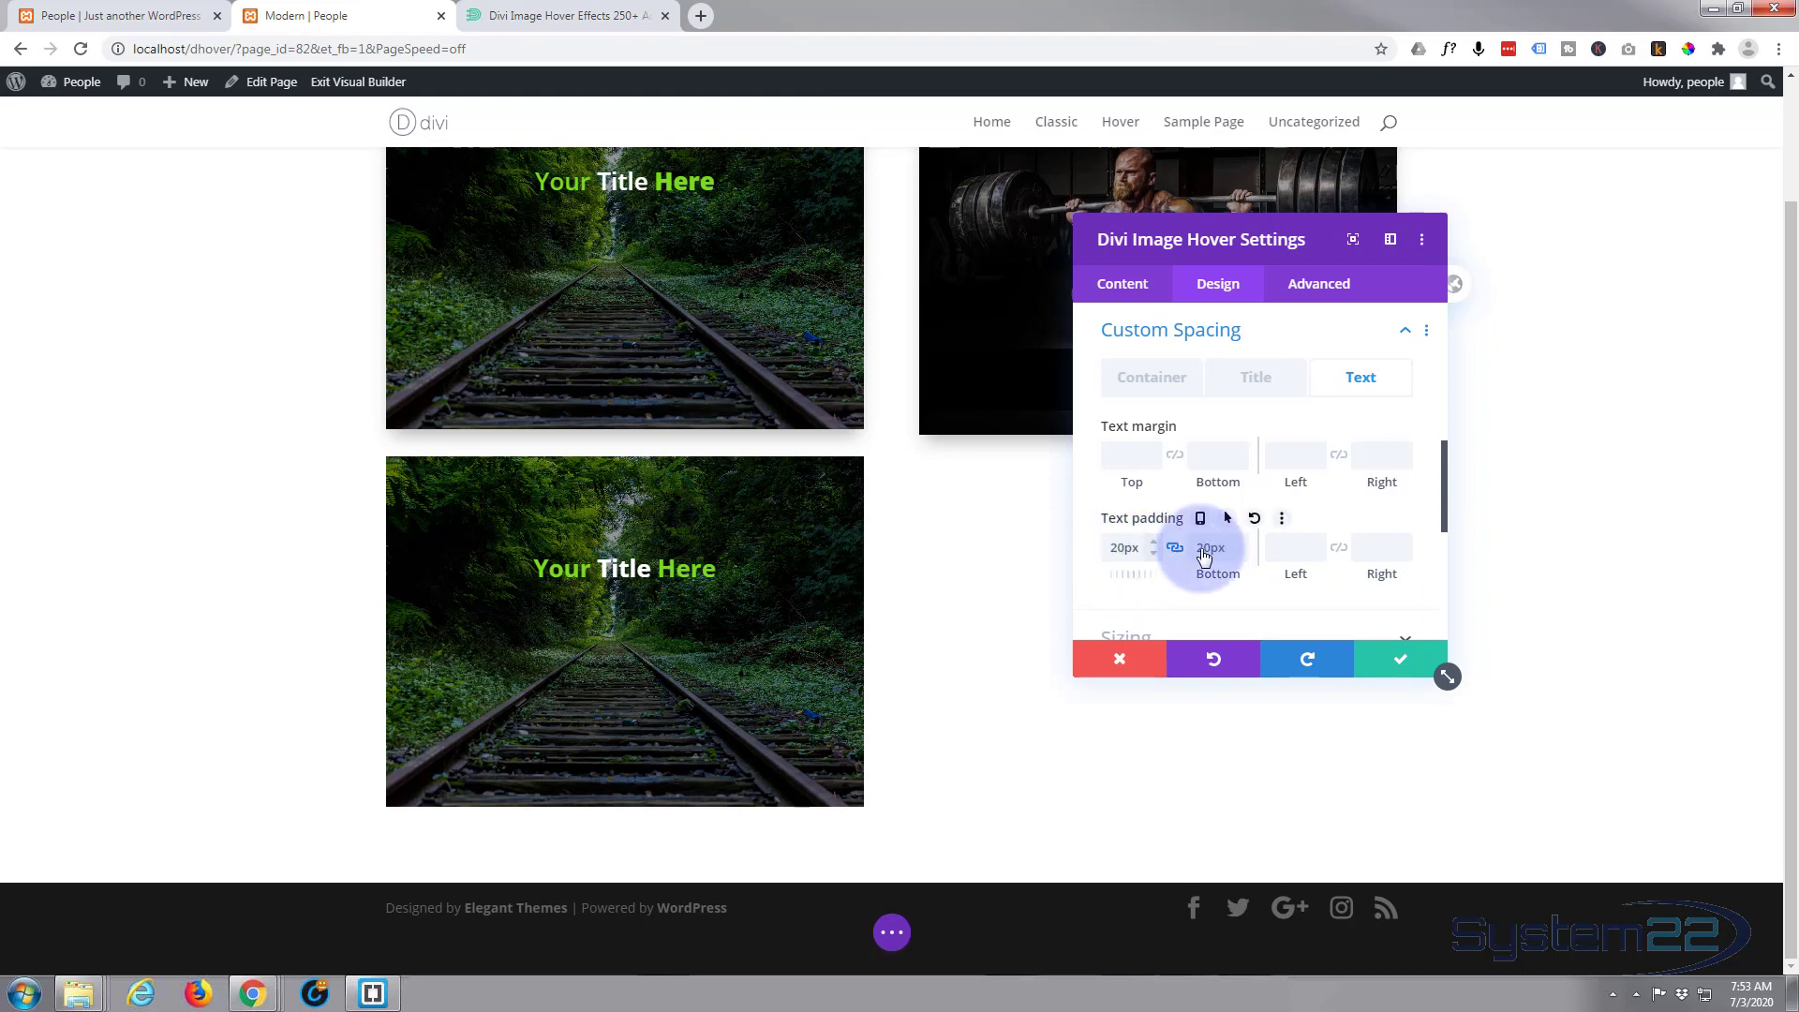
click(1211, 547)
text(20)
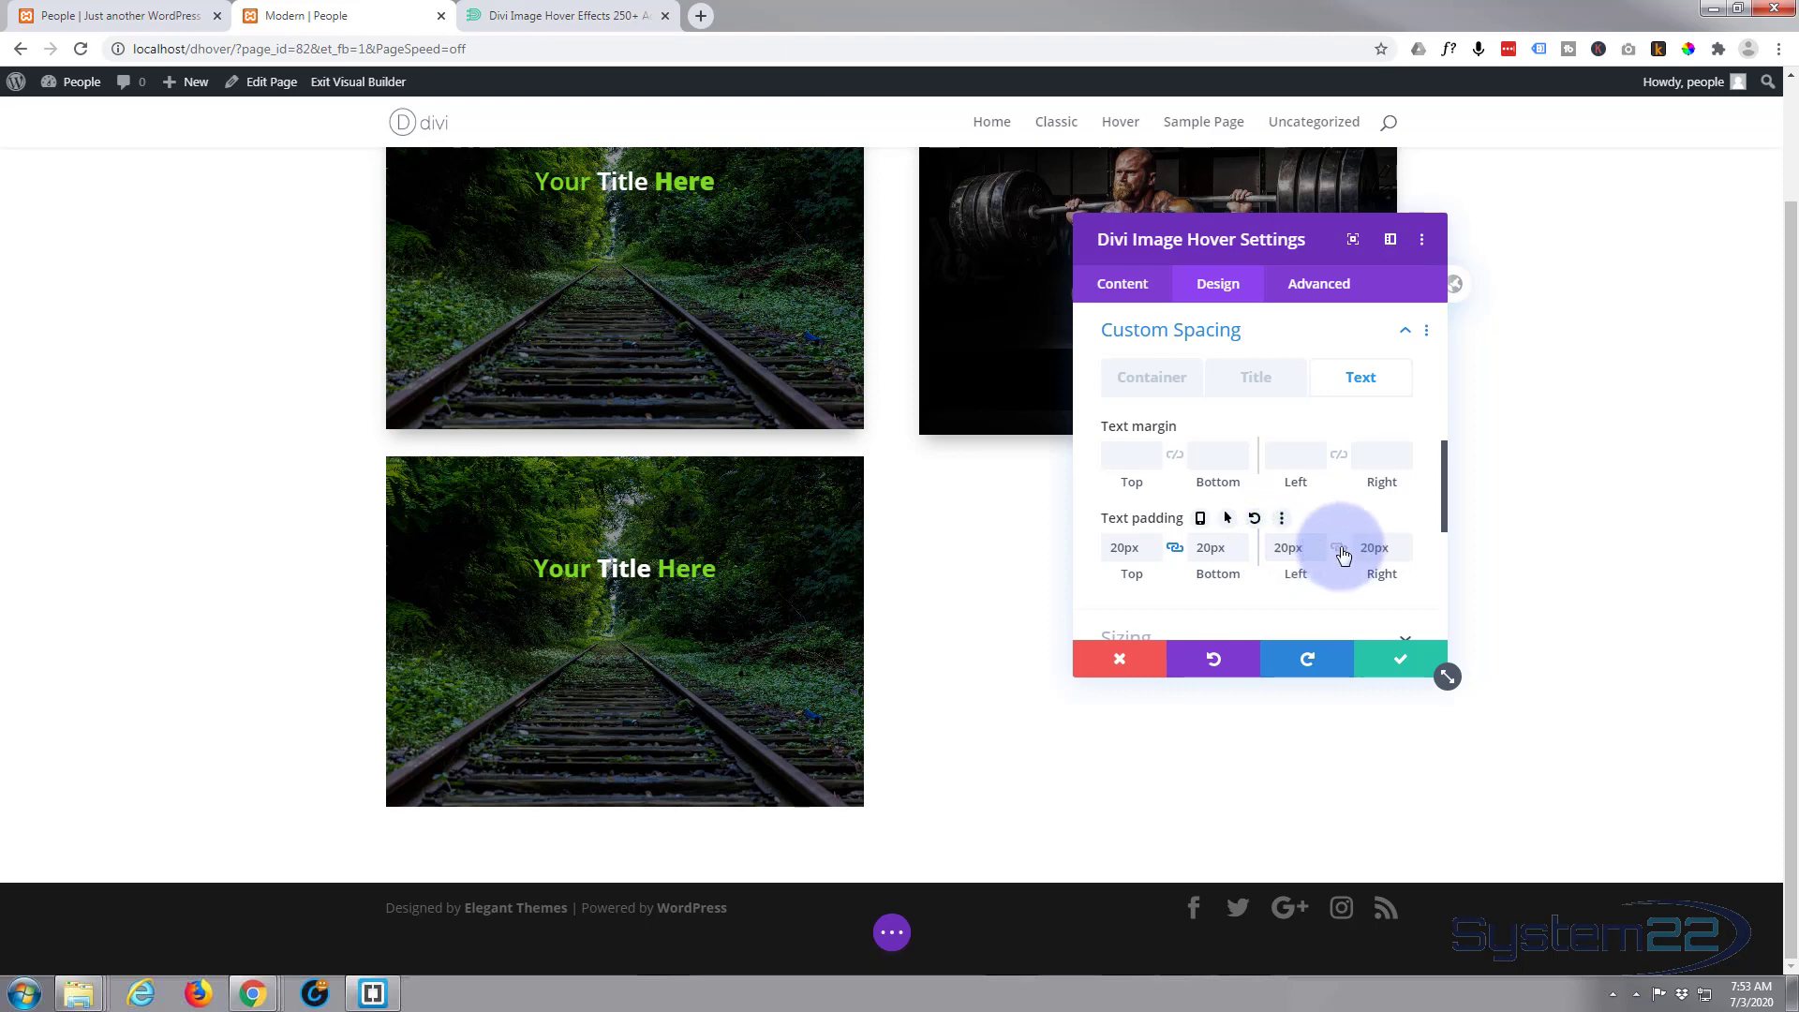
click(1340, 551)
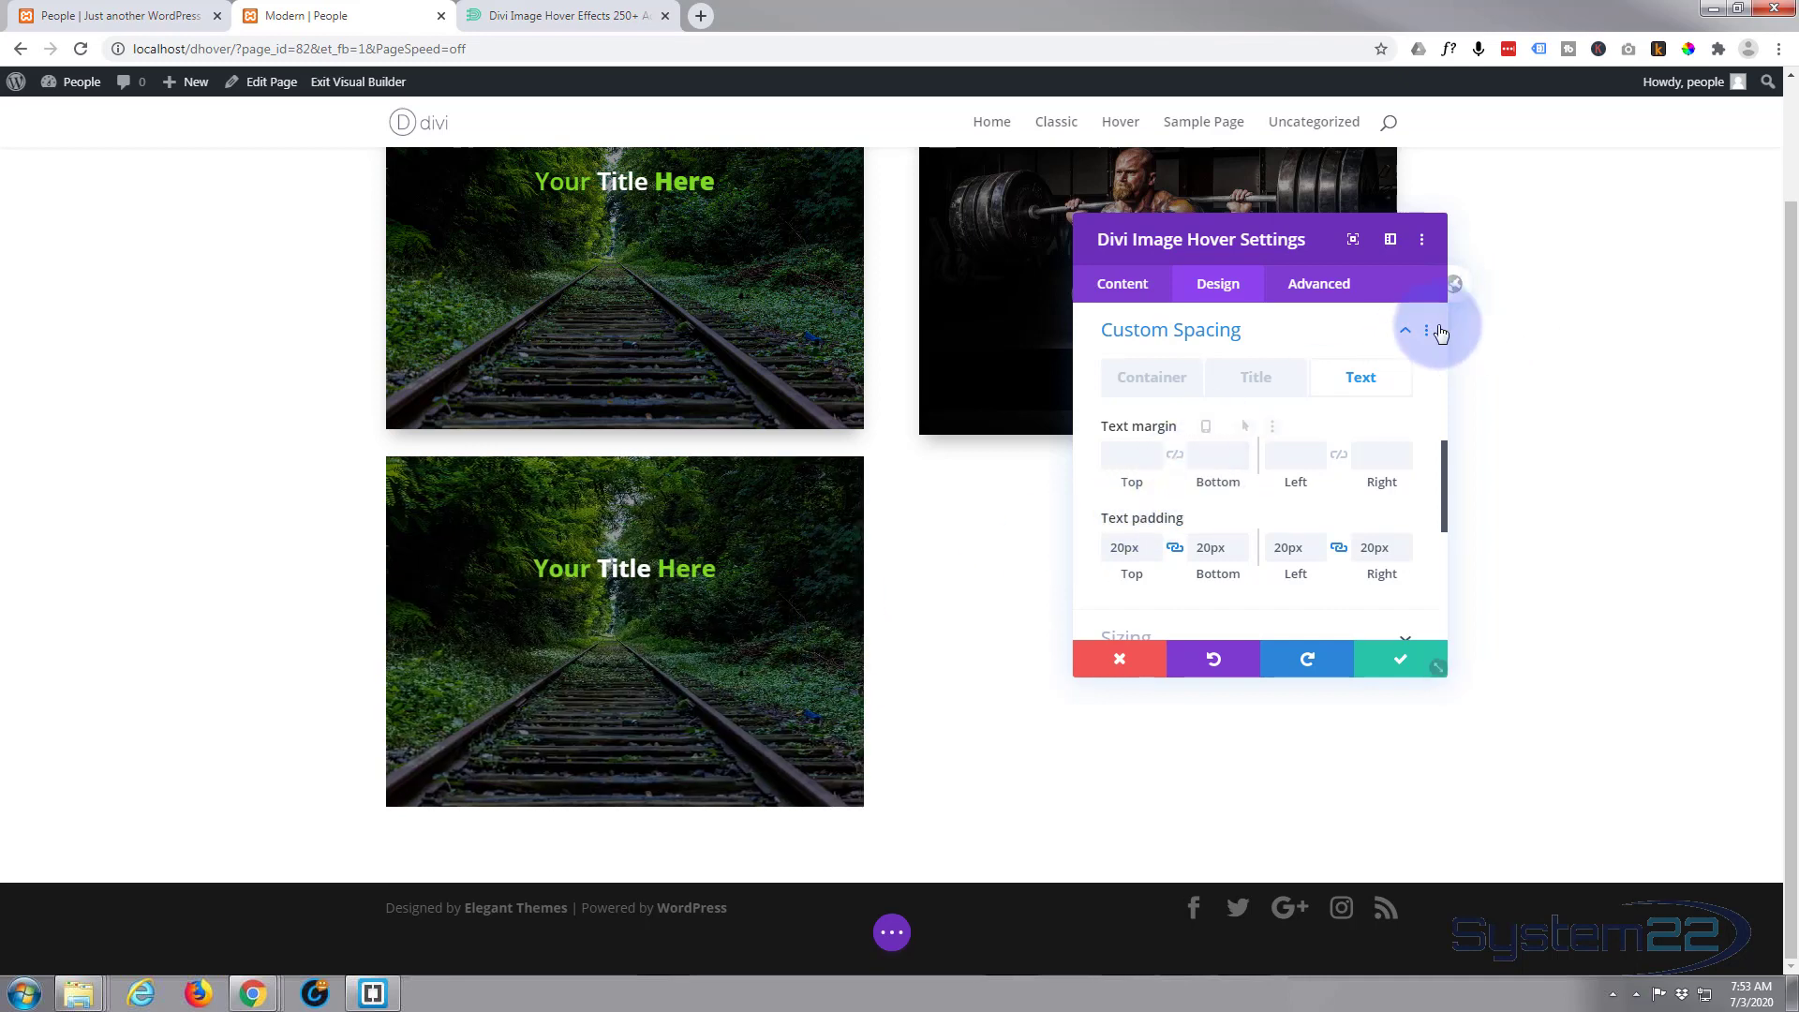
click(1404, 332)
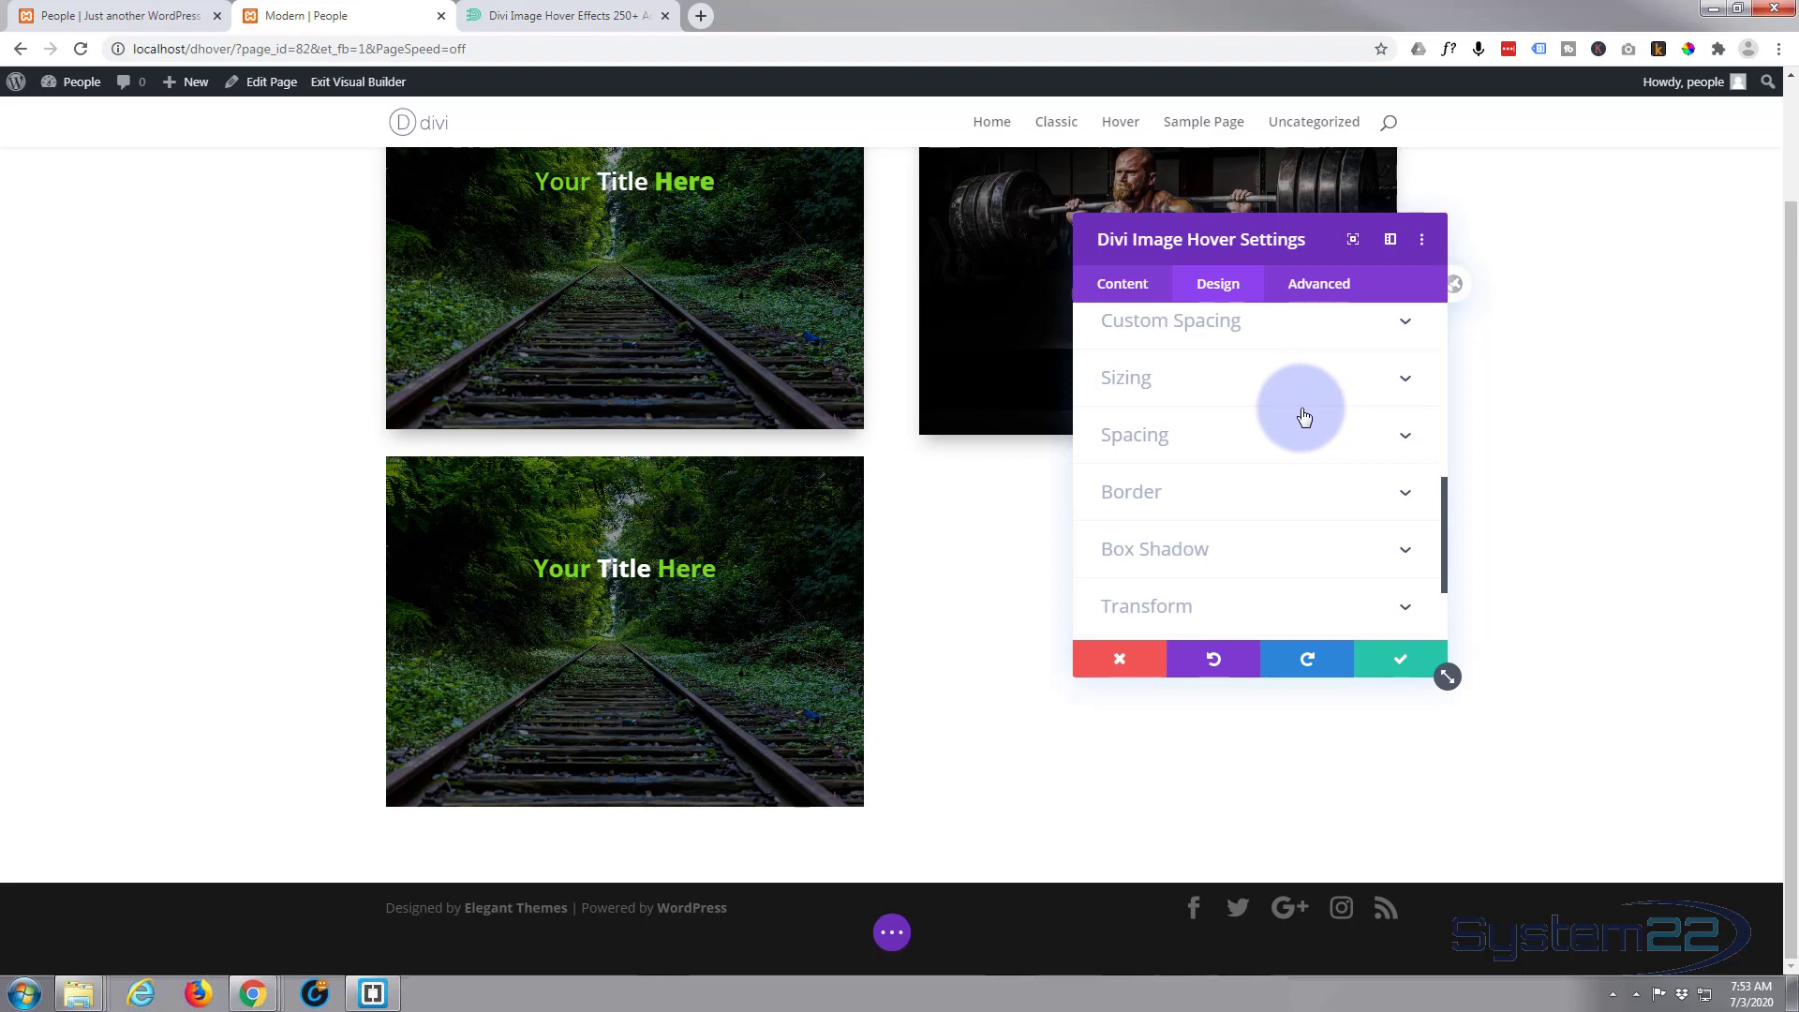
- Enable custom styles for the button and set its text colour to white #ffffff
scroll(1305, 413, up, 2)
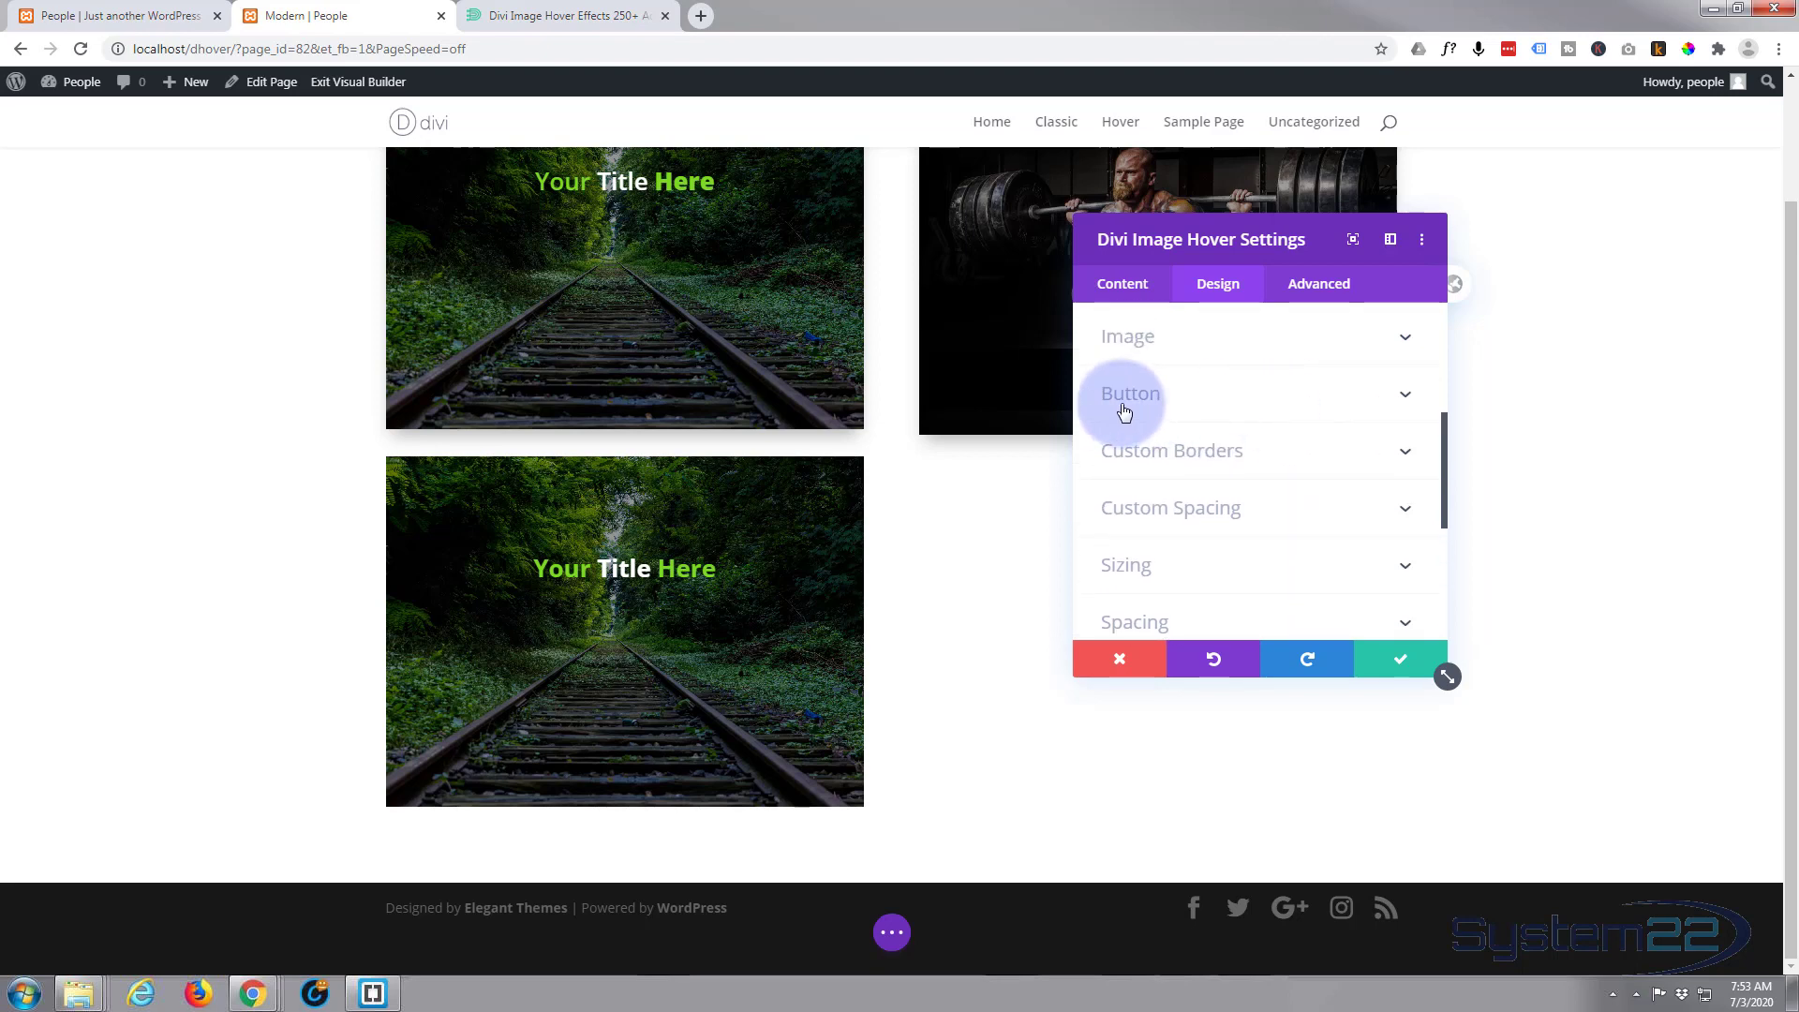
click(1307, 398)
mouse_move(656, 752)
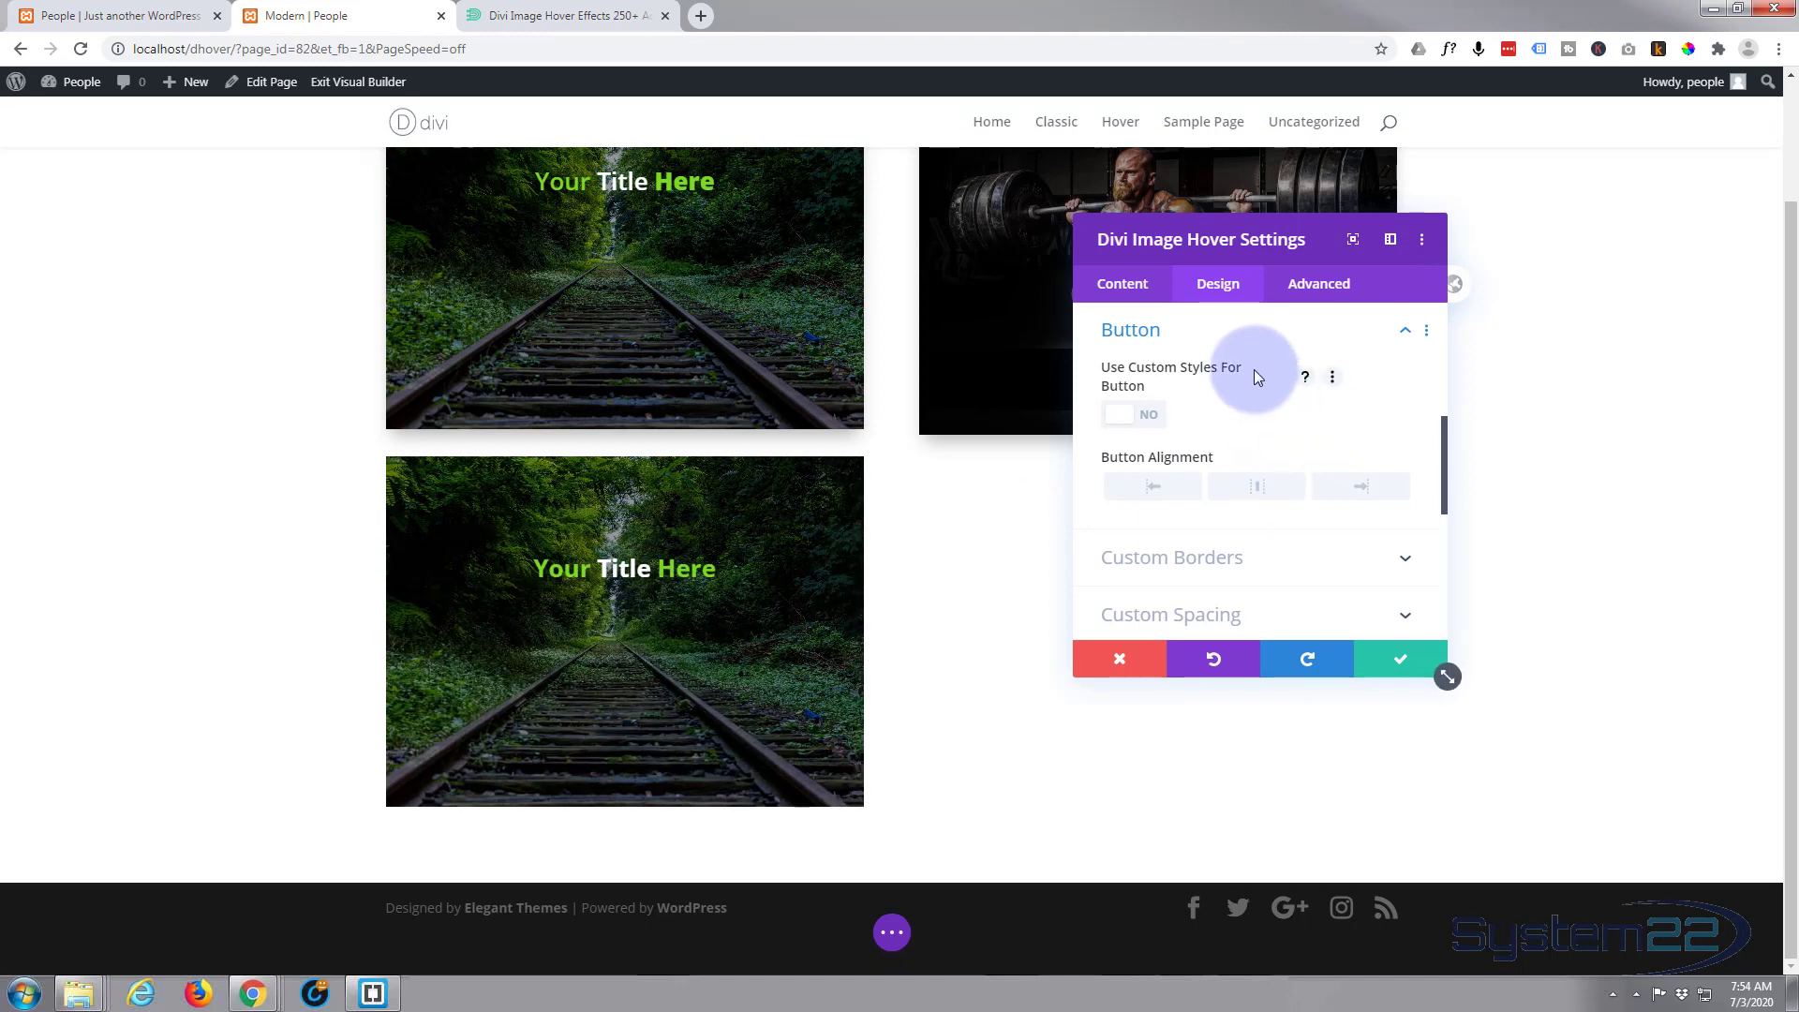
click(1152, 421)
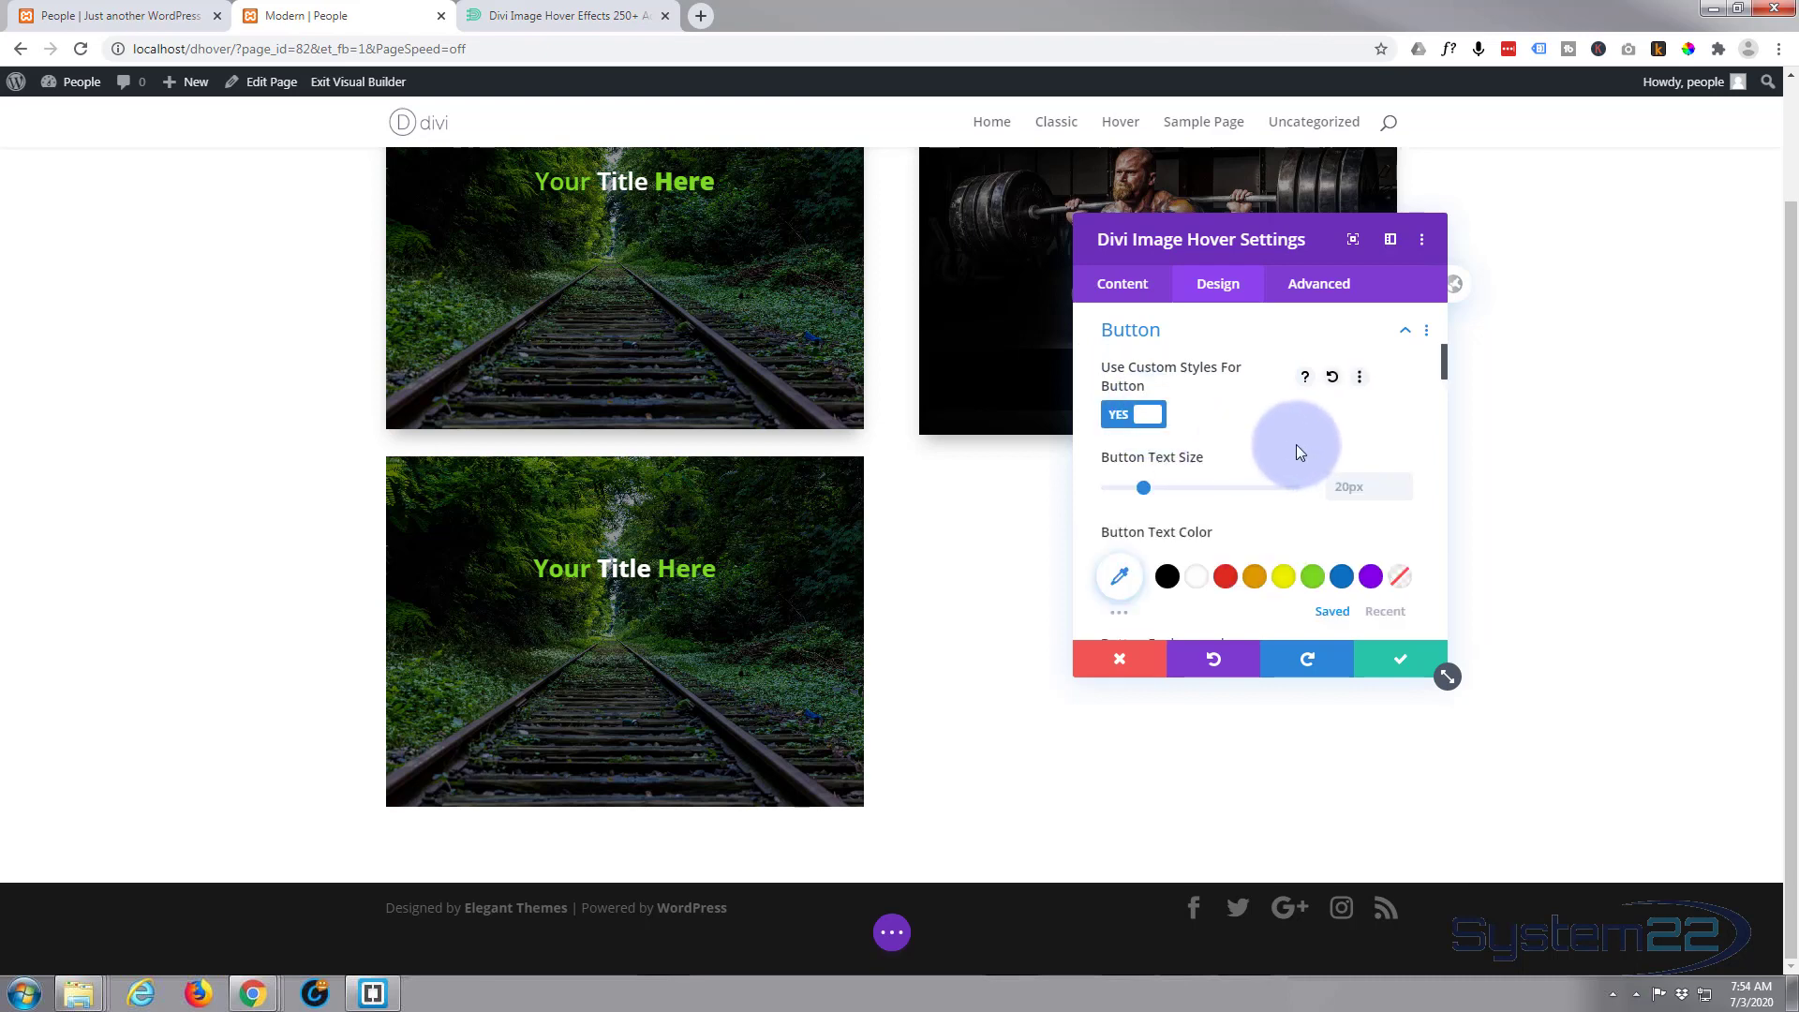
scroll(1296, 444, down, 1)
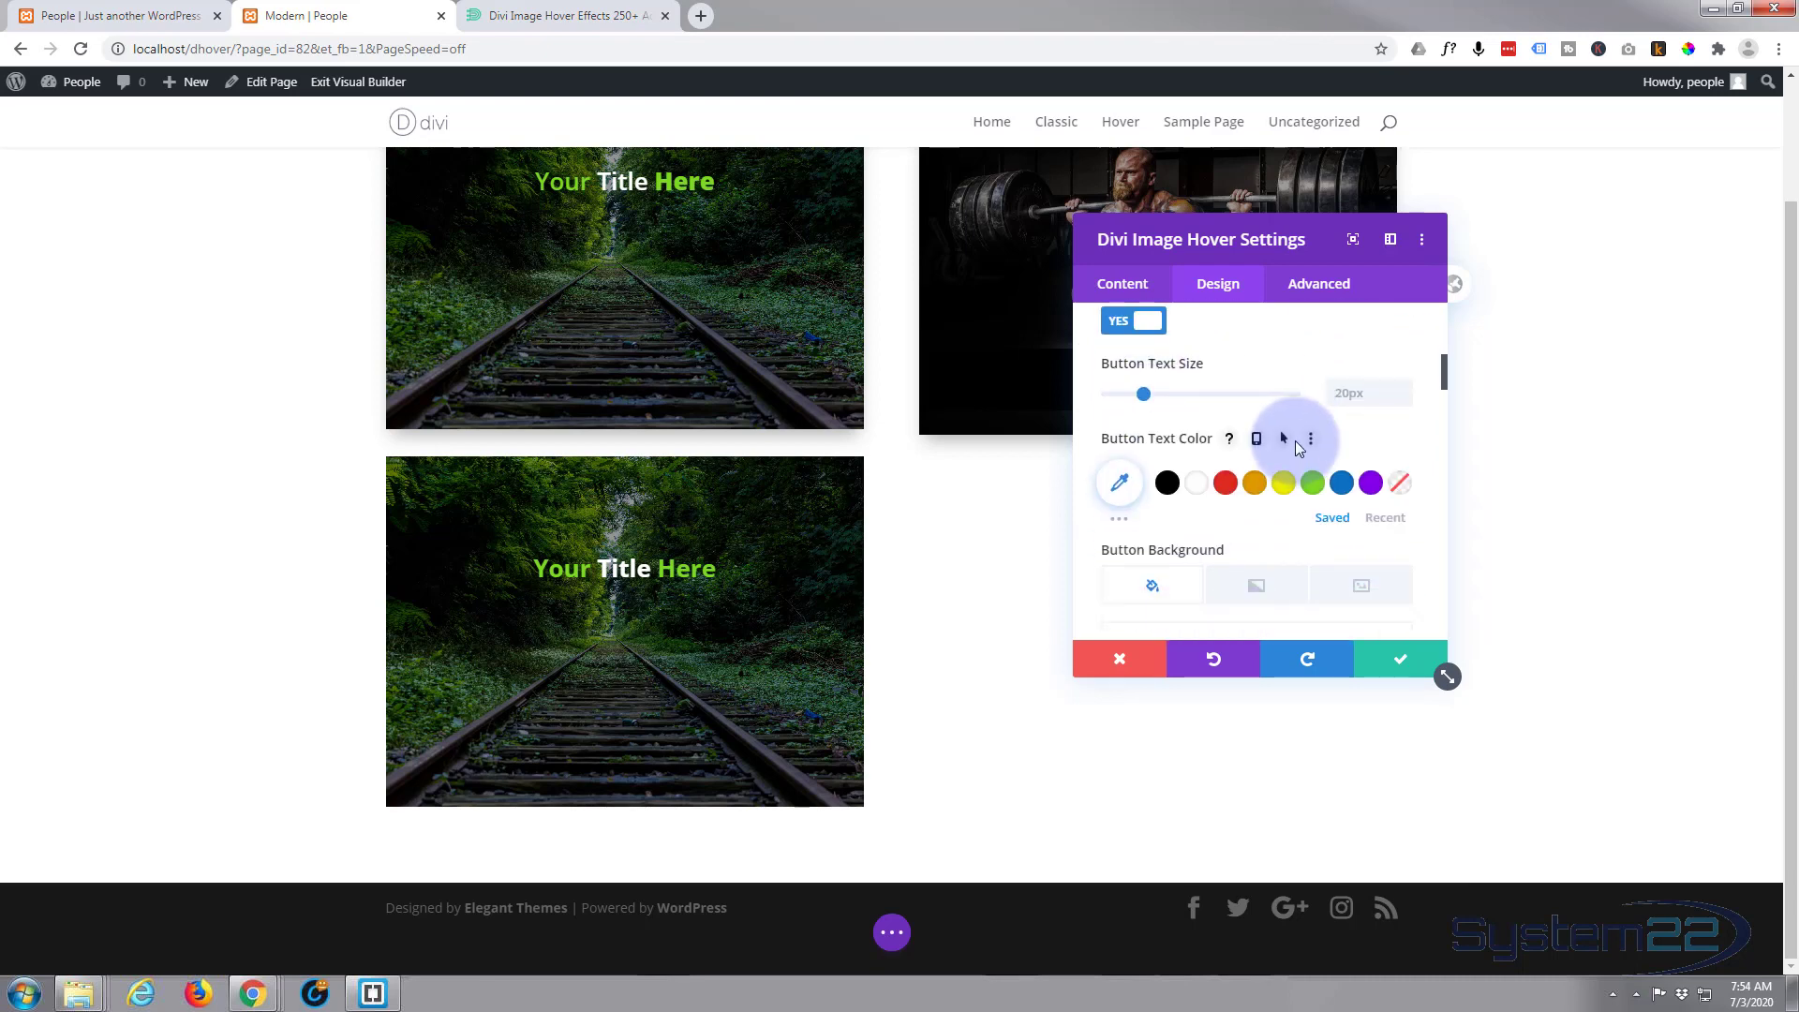
click(1202, 489)
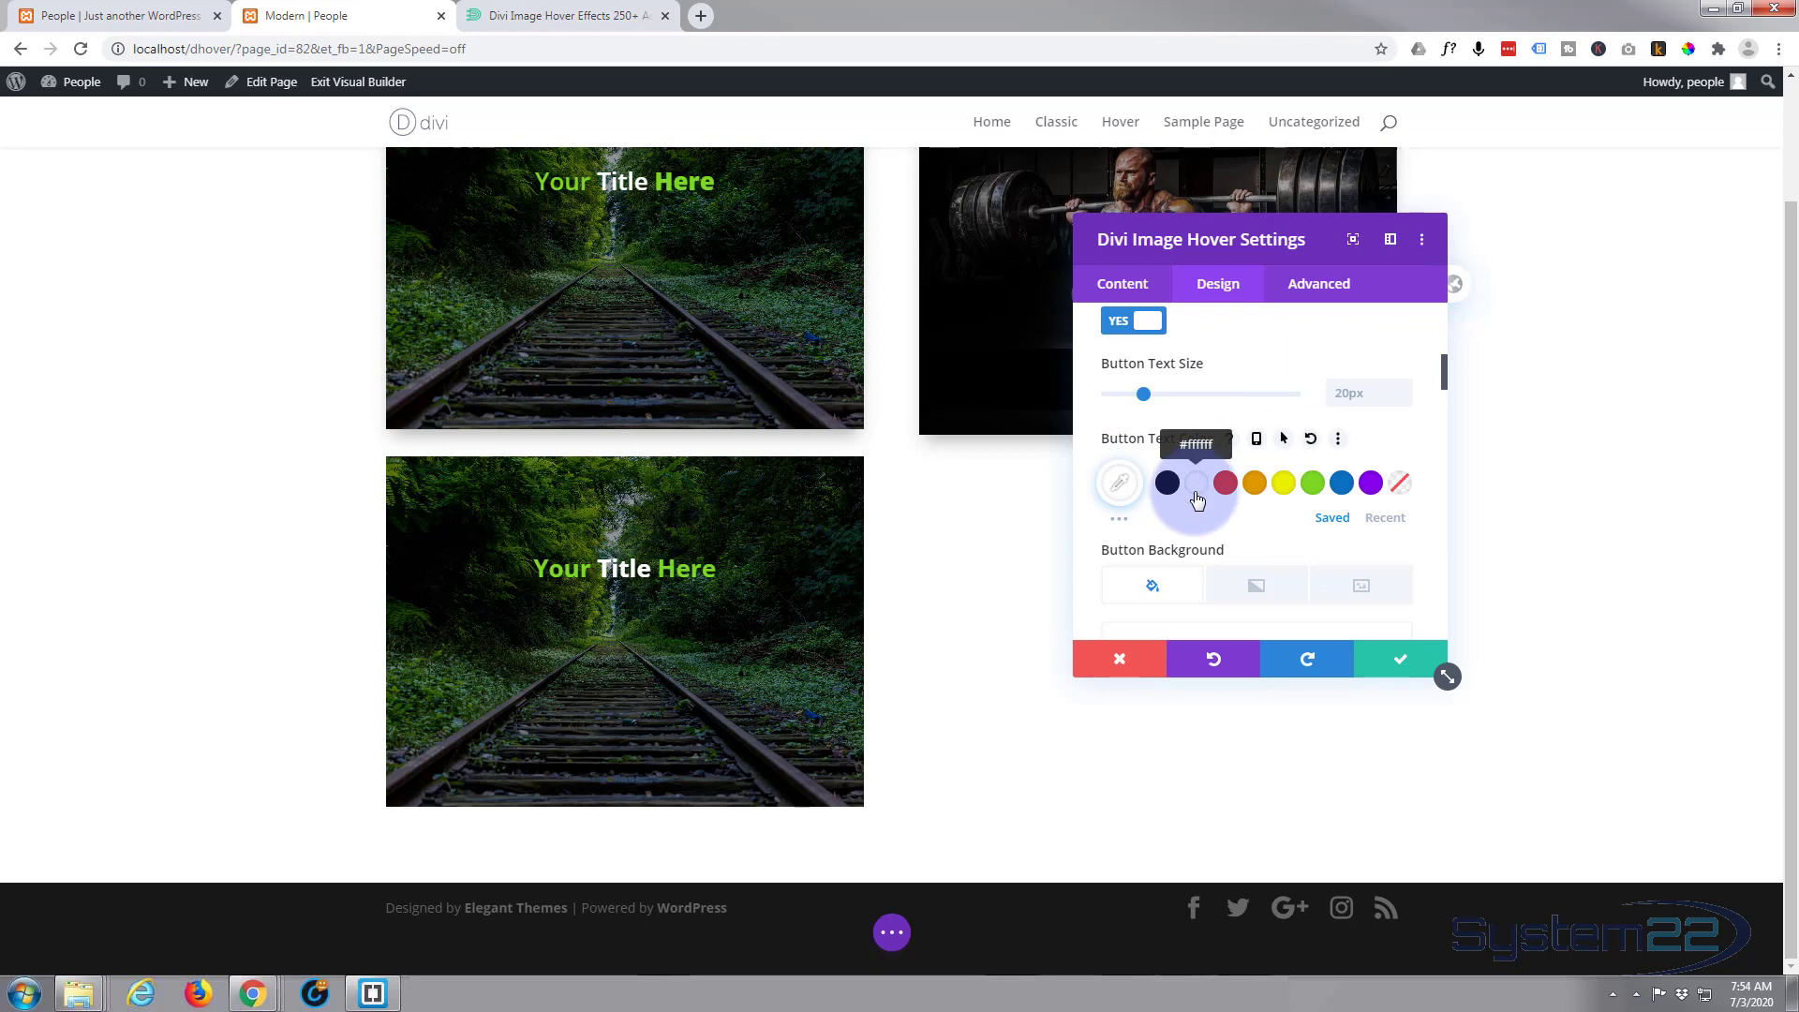
- Give the button a green #7cda24 background and preview it on the lower railway image
scroll(1200, 493, down, 2)
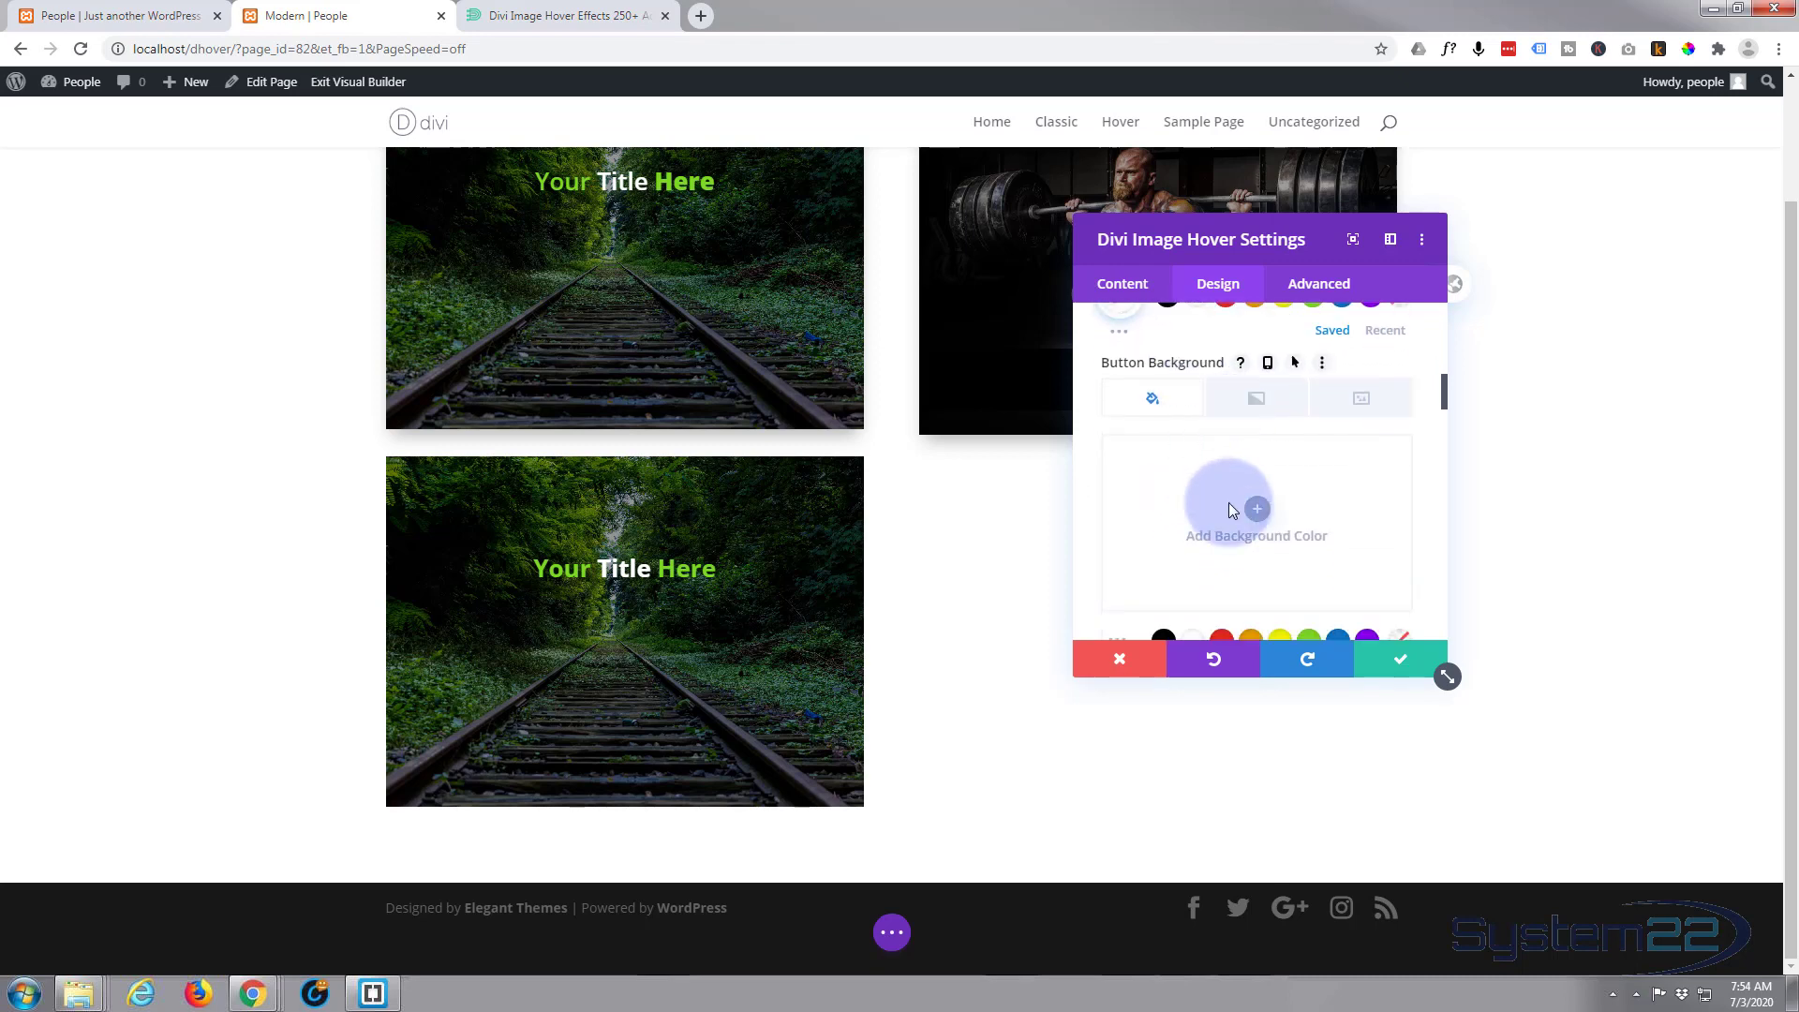
scroll(1218, 502, down, 2)
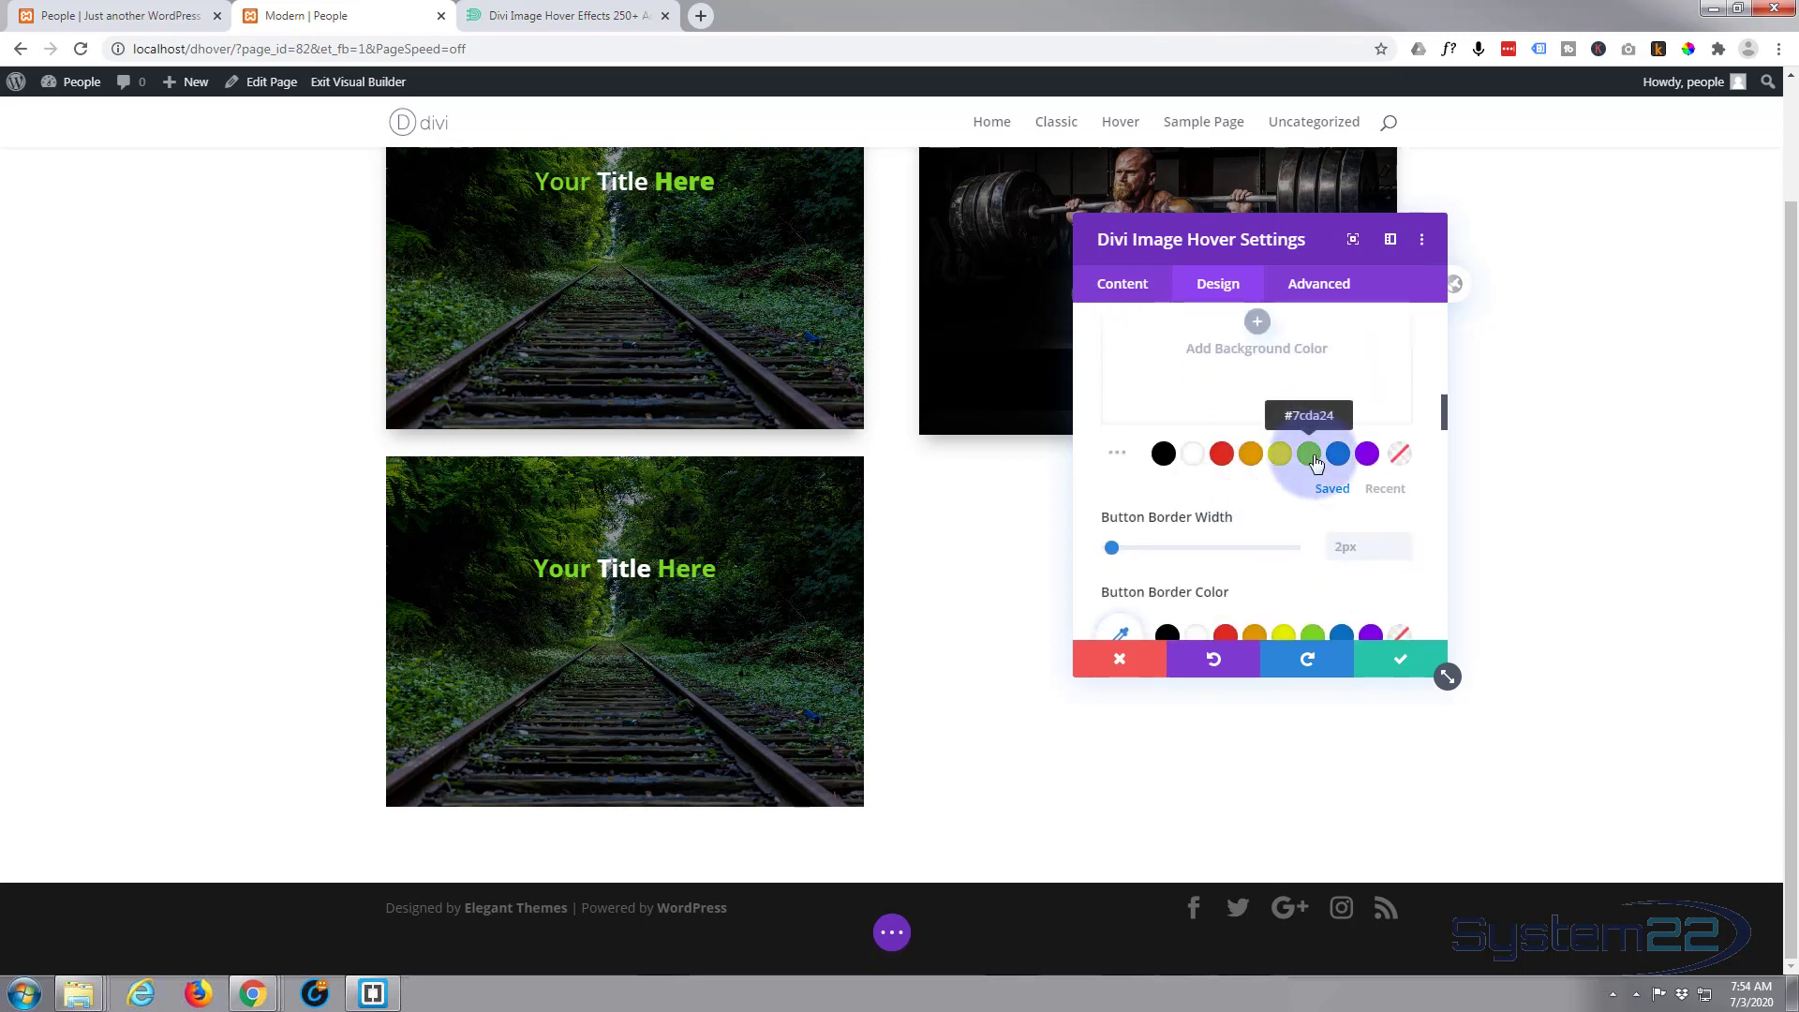
click(1310, 456)
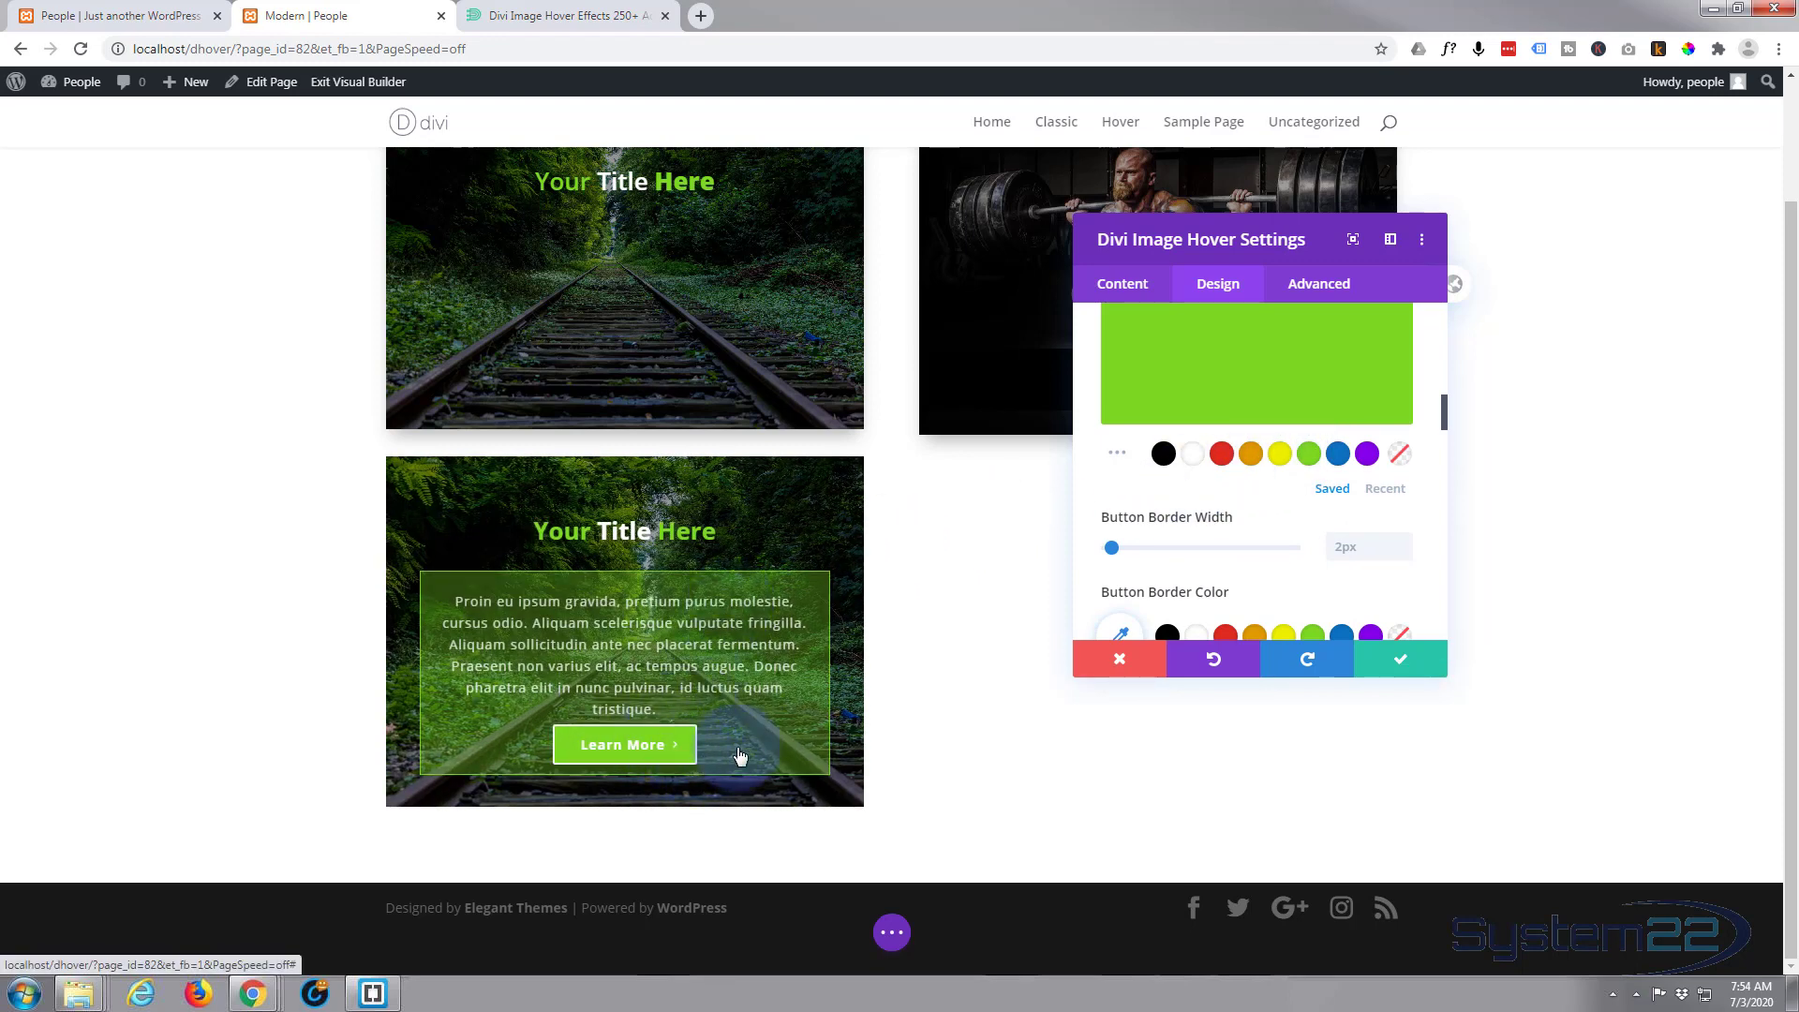
- Set the button's border colour to green, with yellow #edf000 for its hover state
scroll(1234, 473, down, 1)
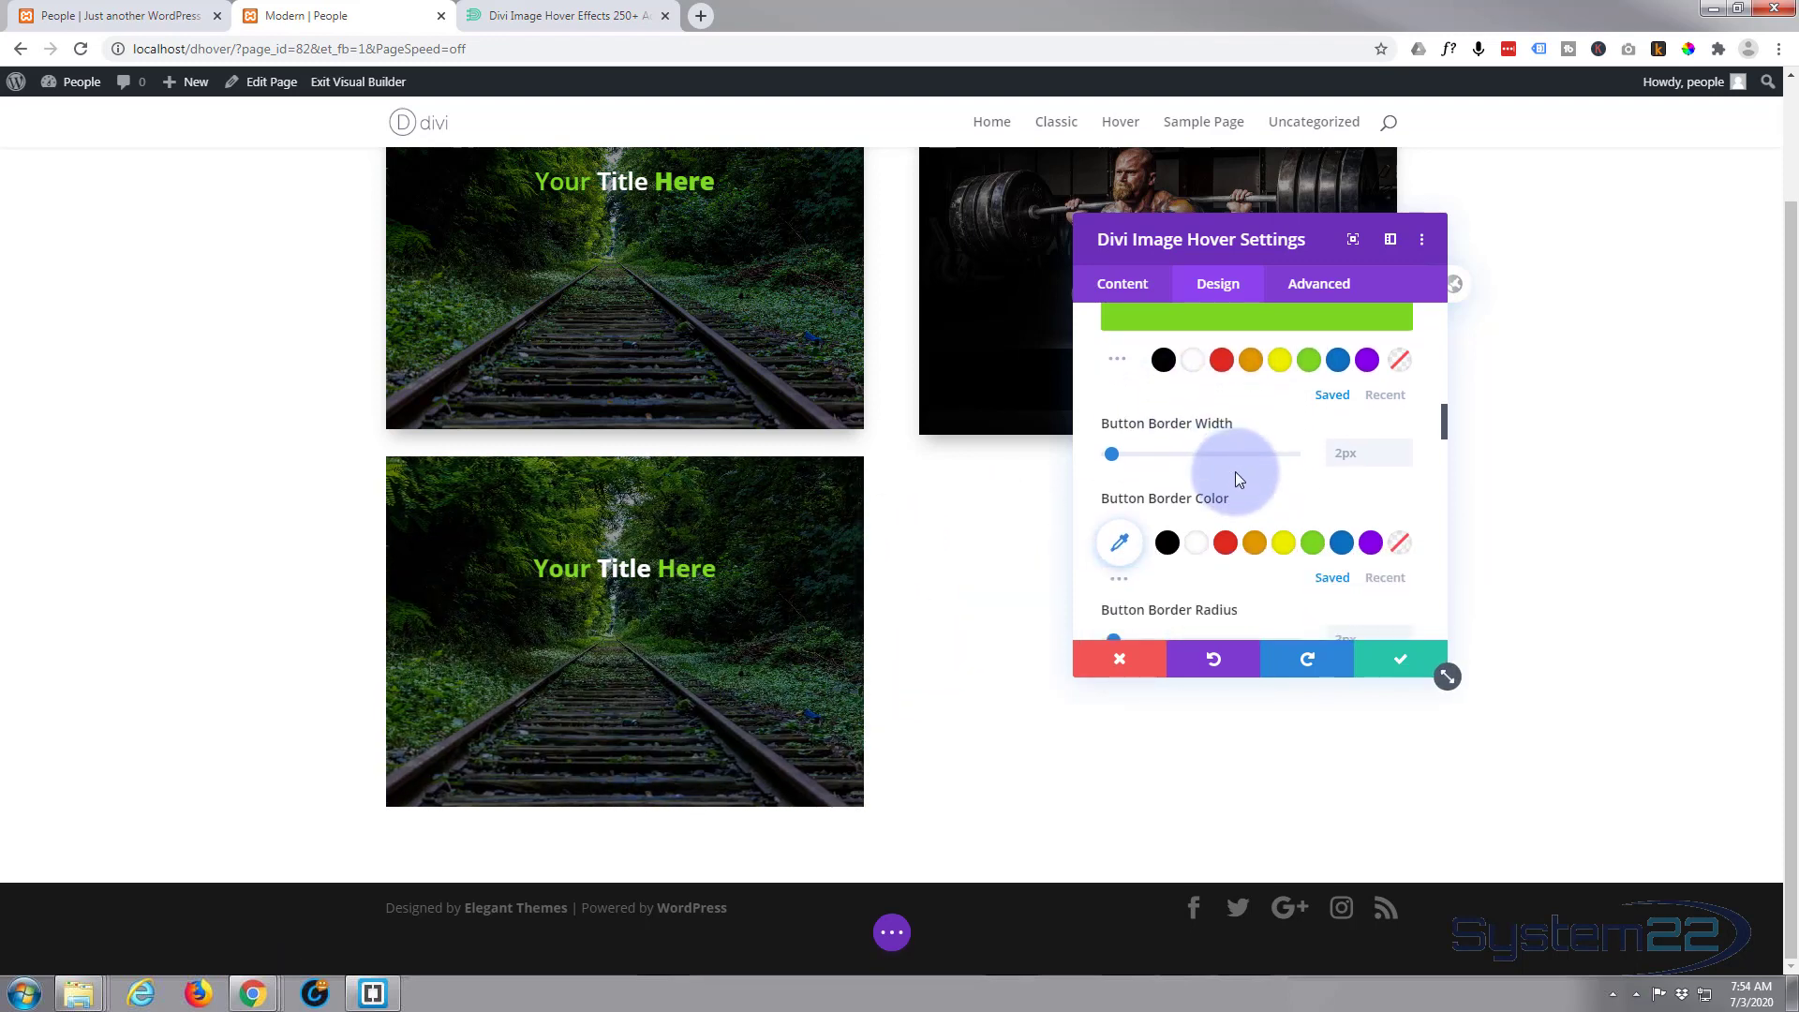
click(1312, 543)
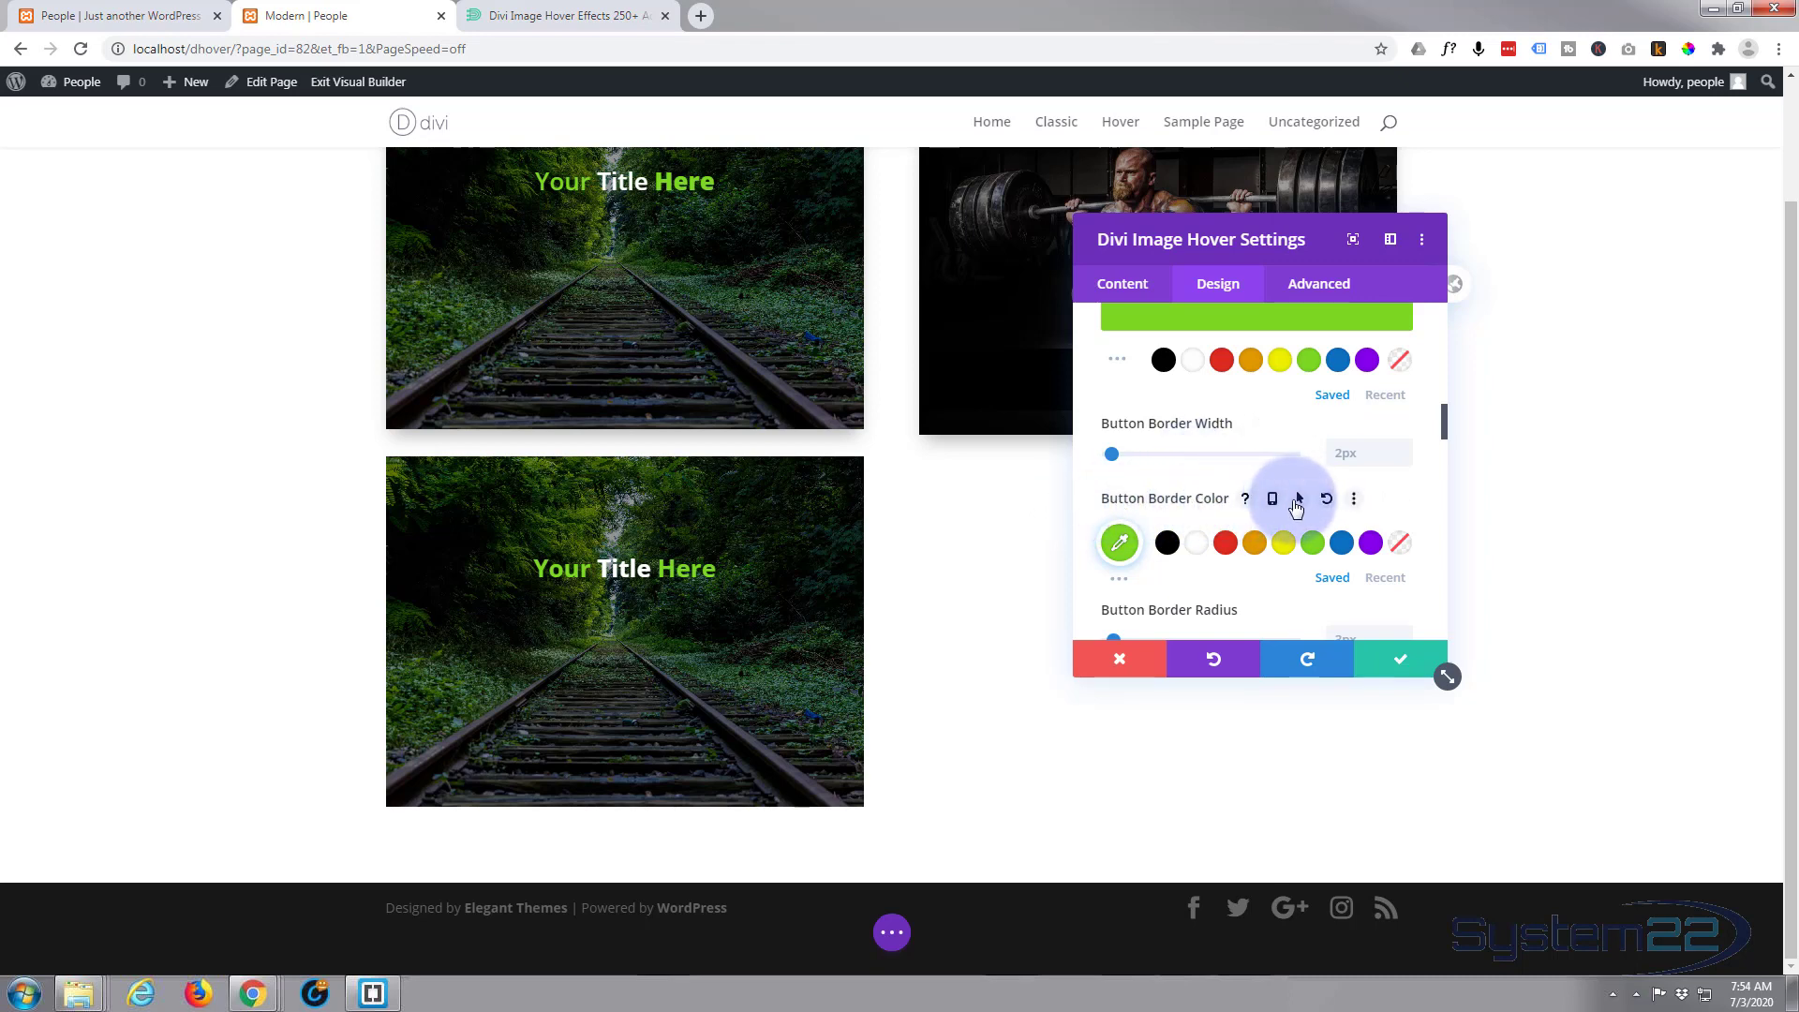
click(1302, 499)
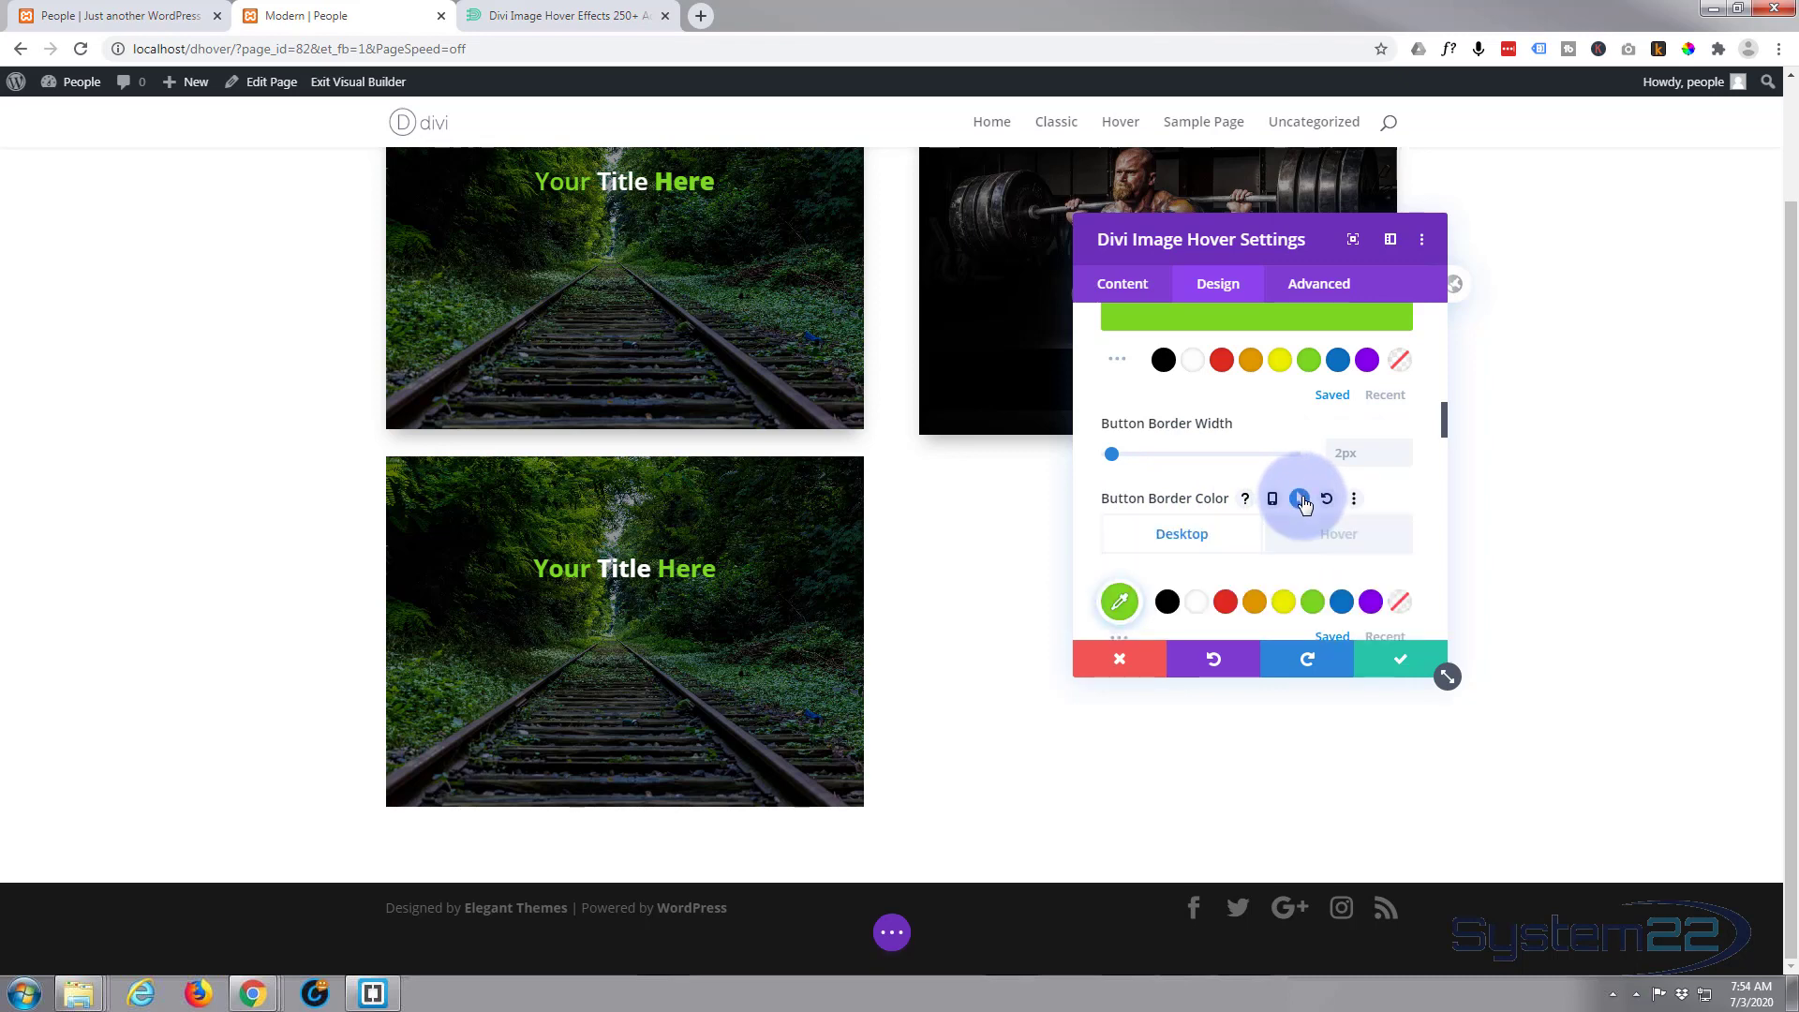
click(1358, 536)
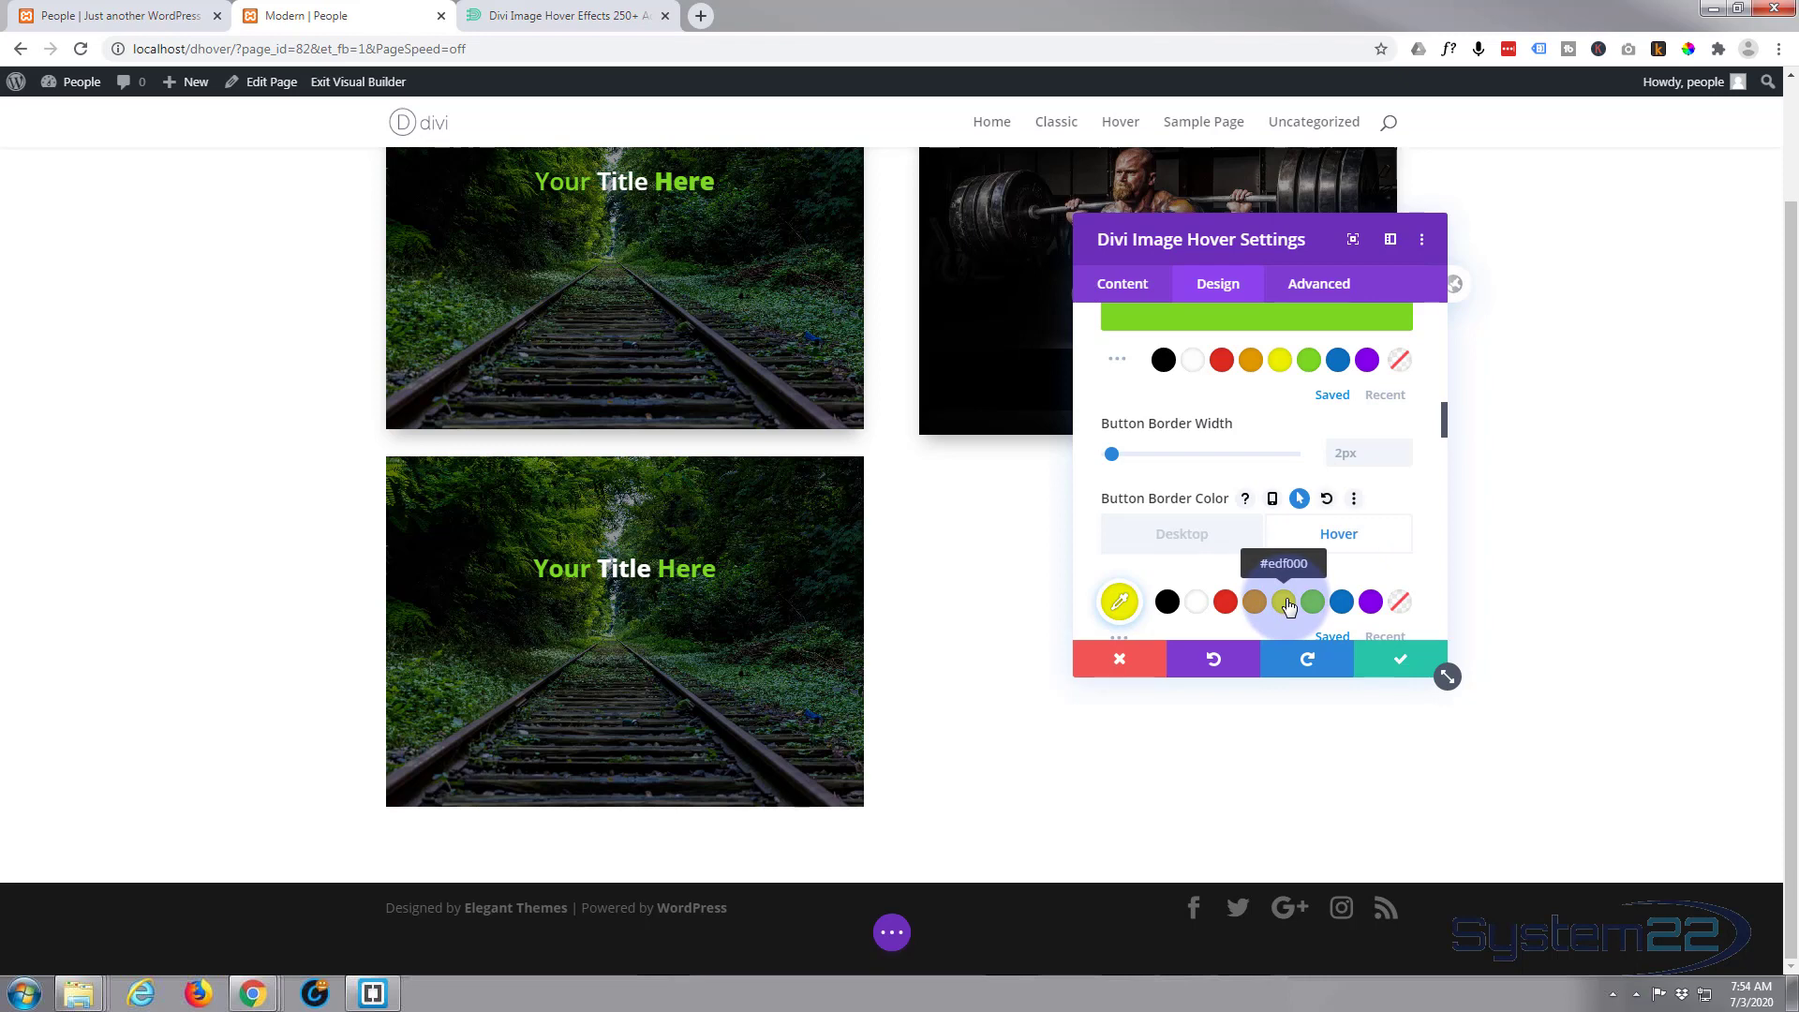
- Set the button background's hover colour to yellow #edf000
scroll(1242, 509, up, 2)
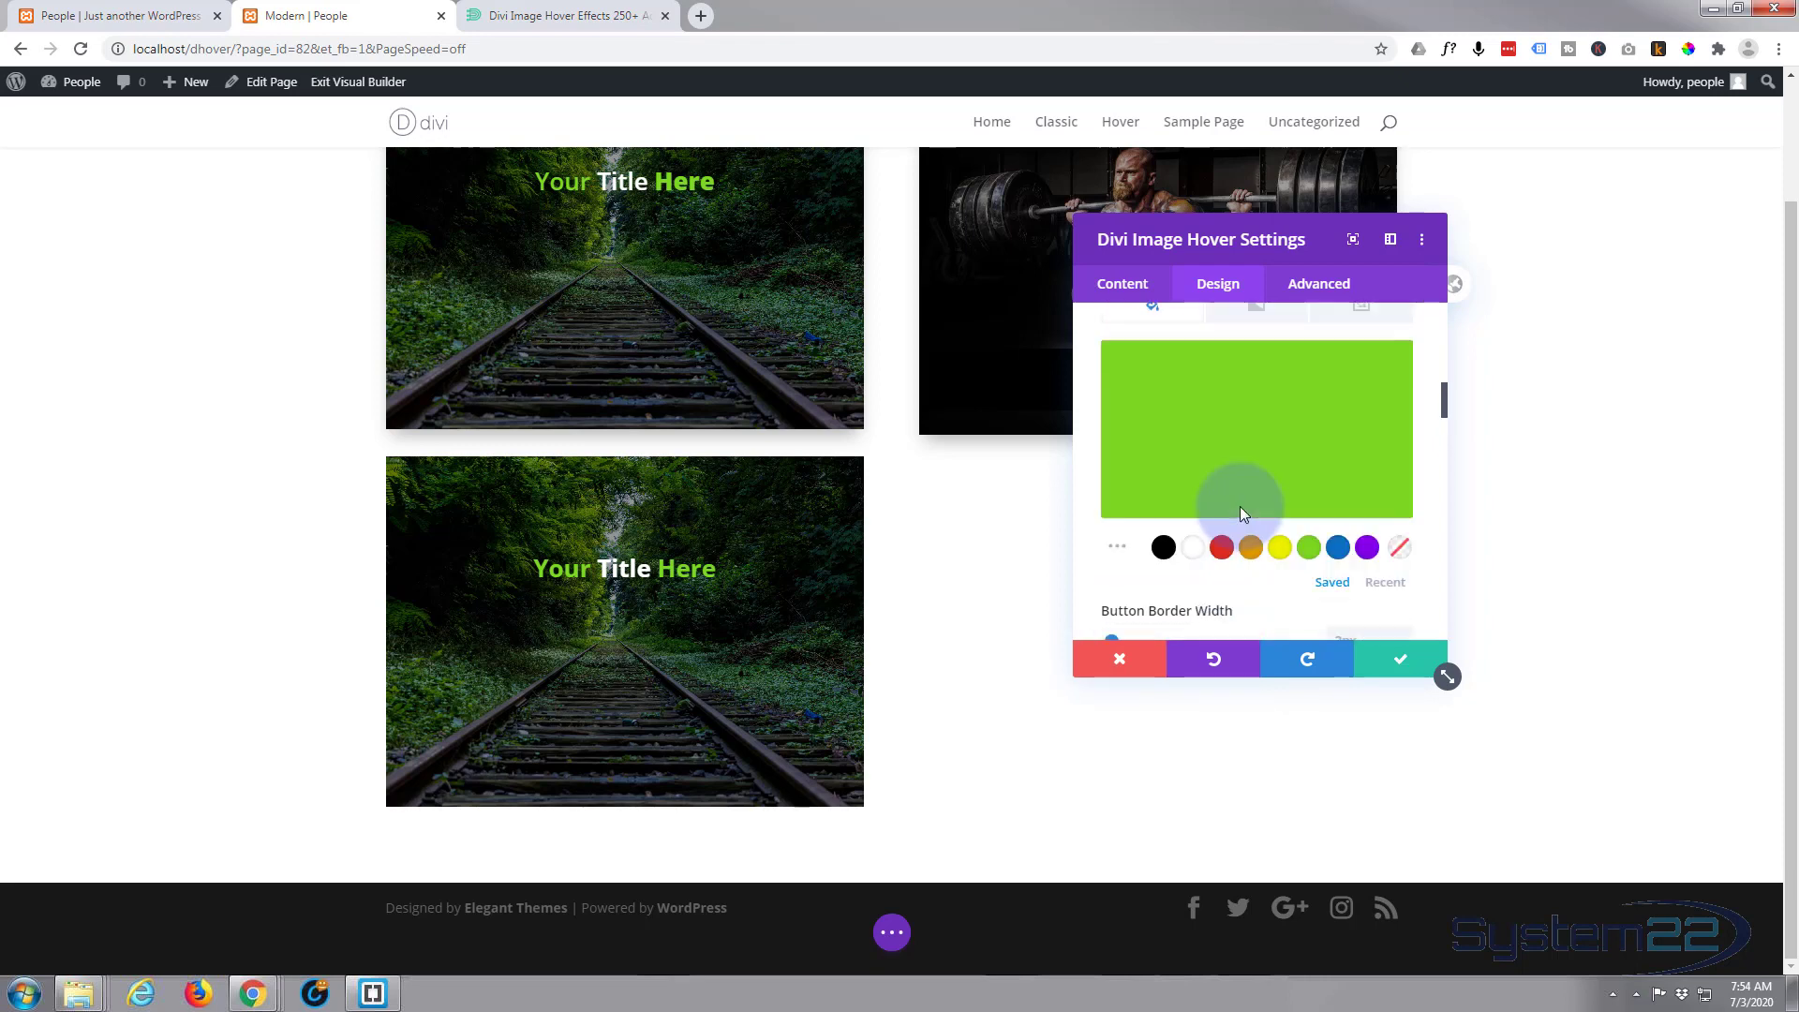
scroll(1218, 478, up, 1)
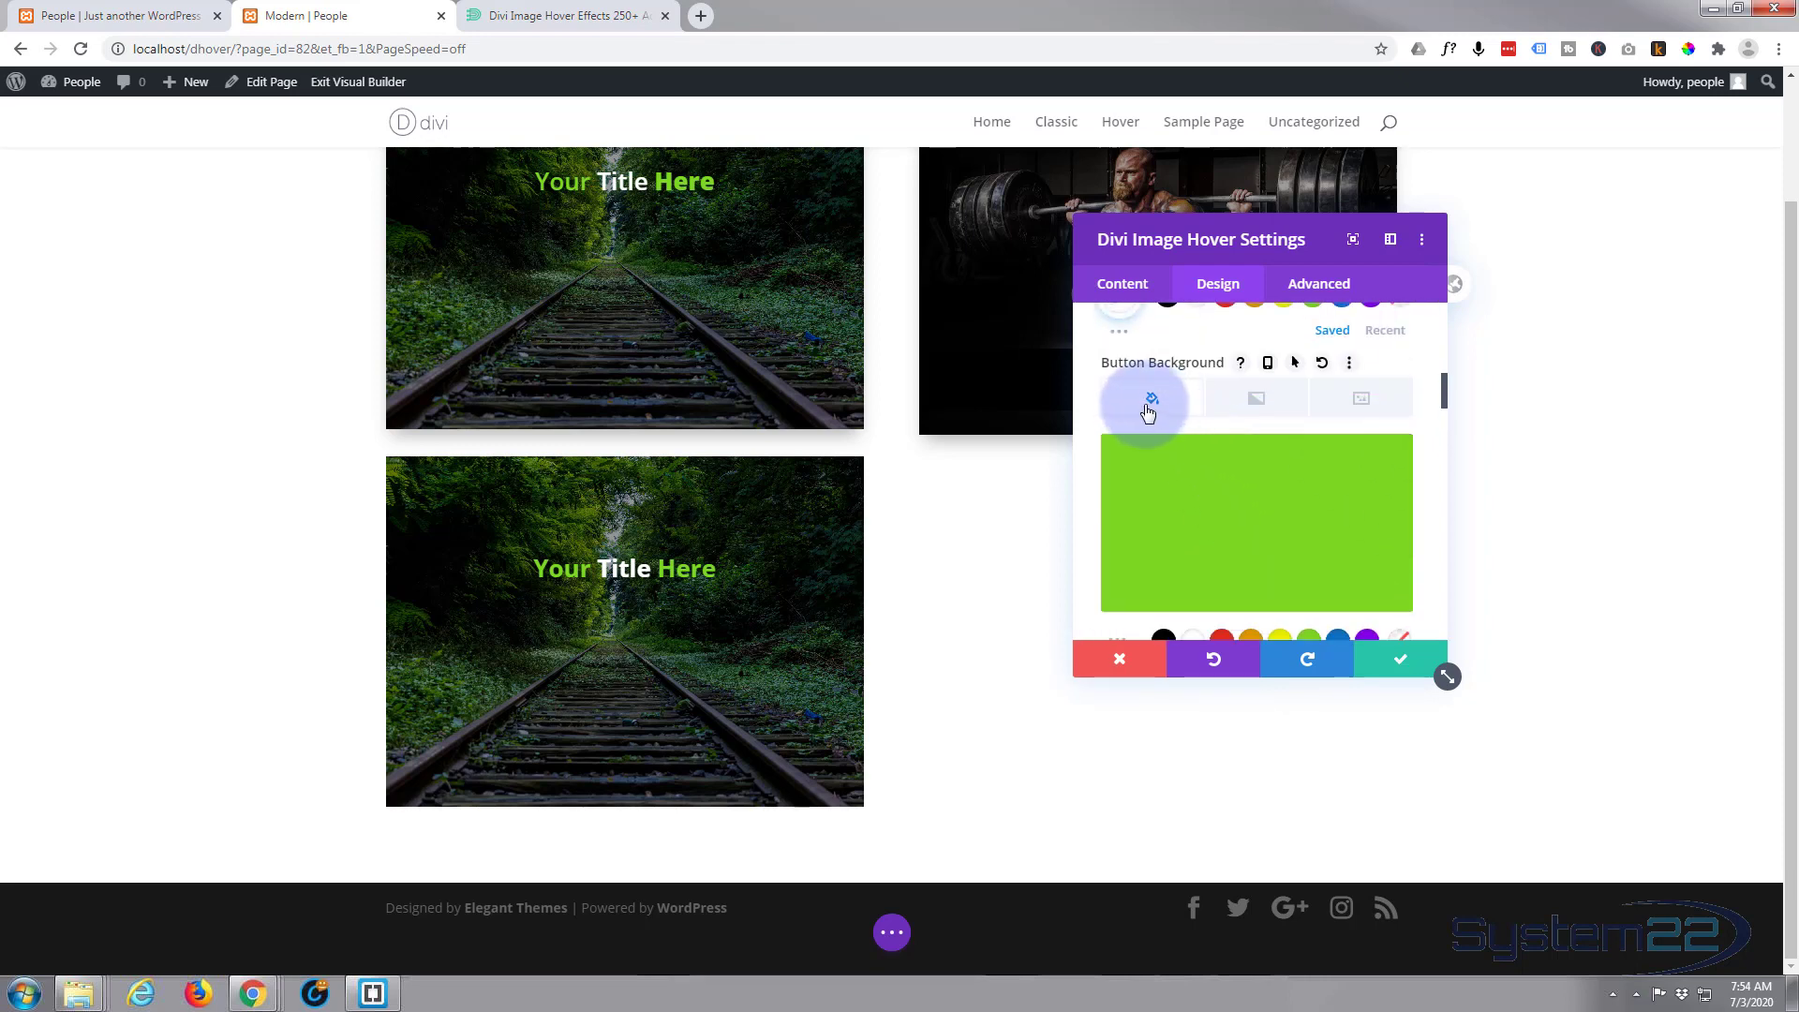
click(1294, 365)
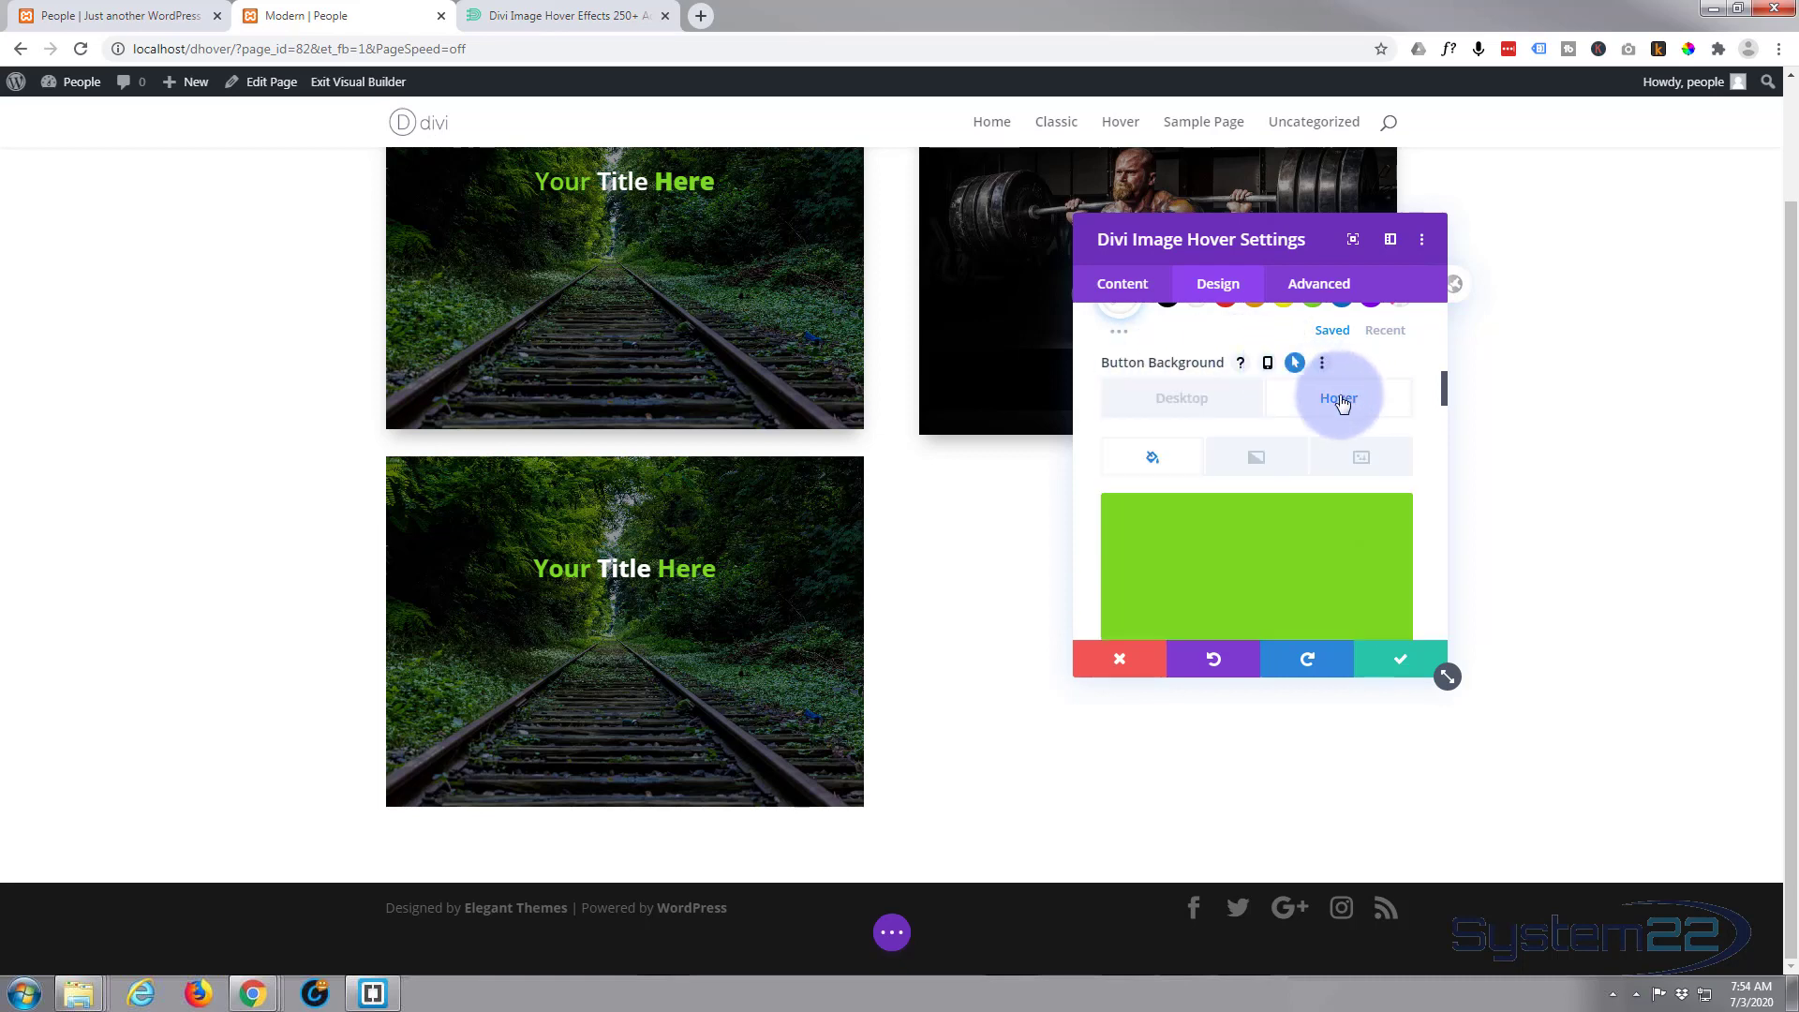
click(1332, 401)
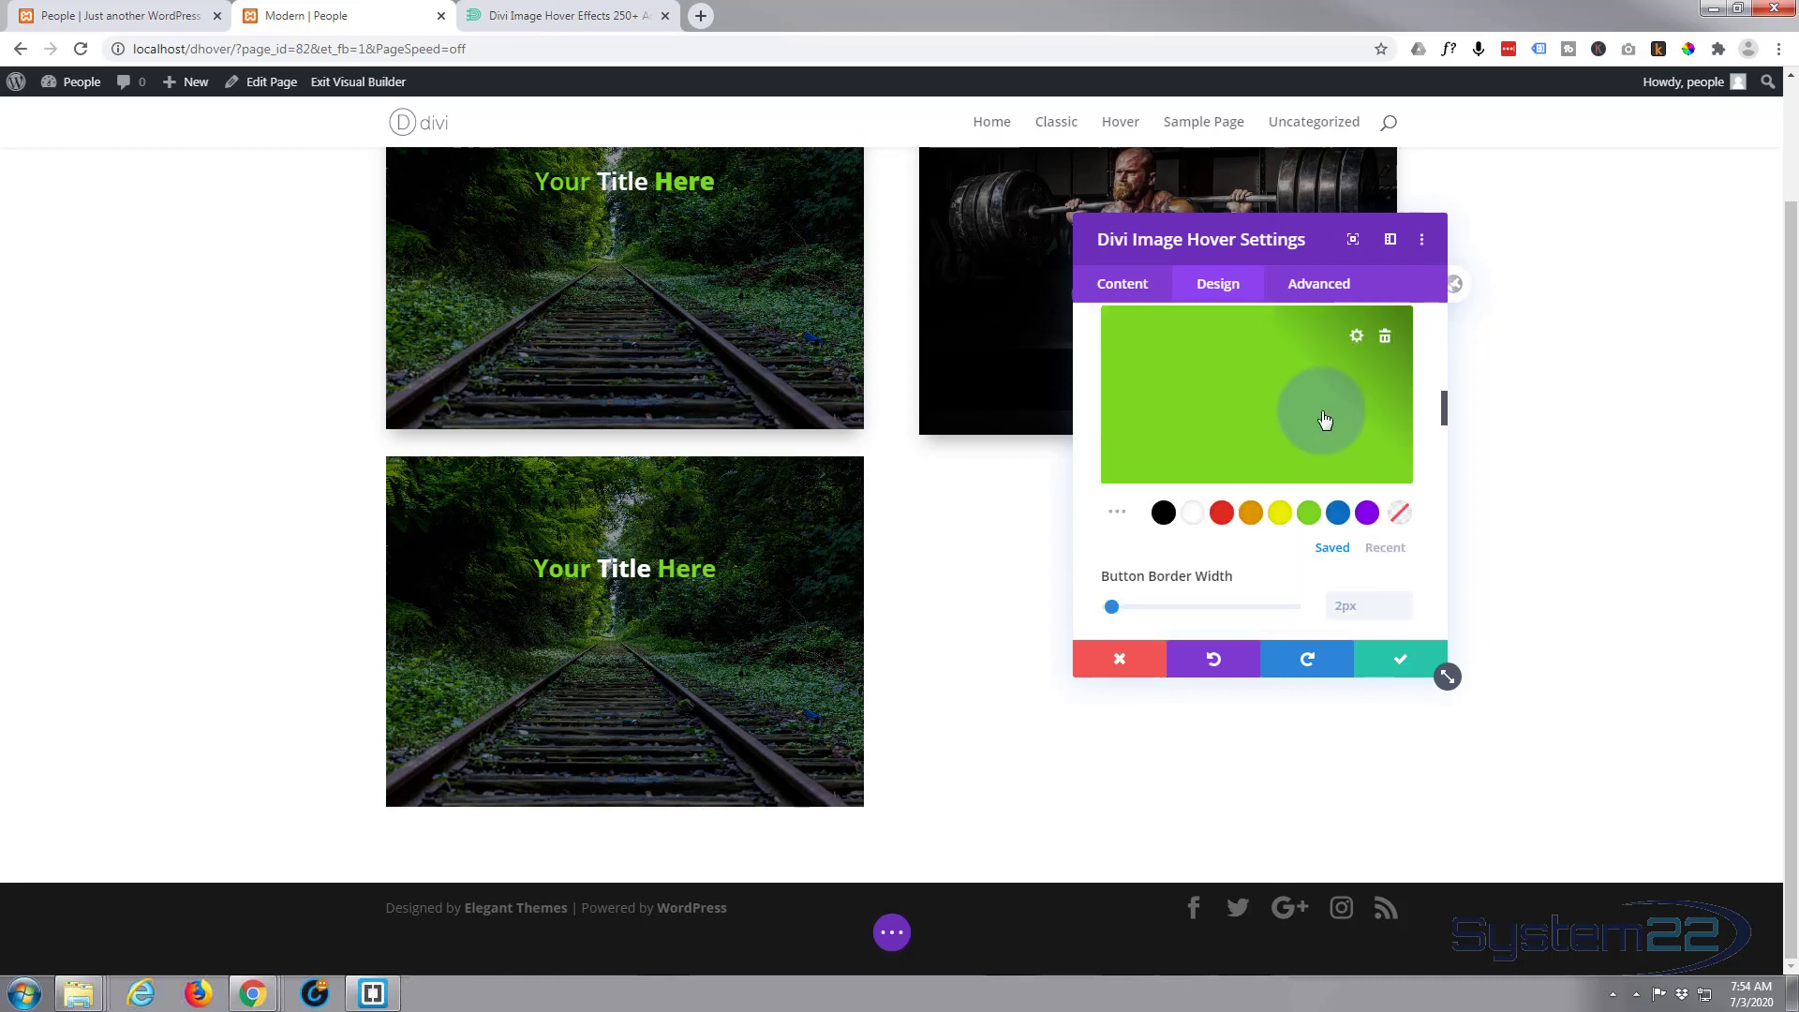
click(1280, 512)
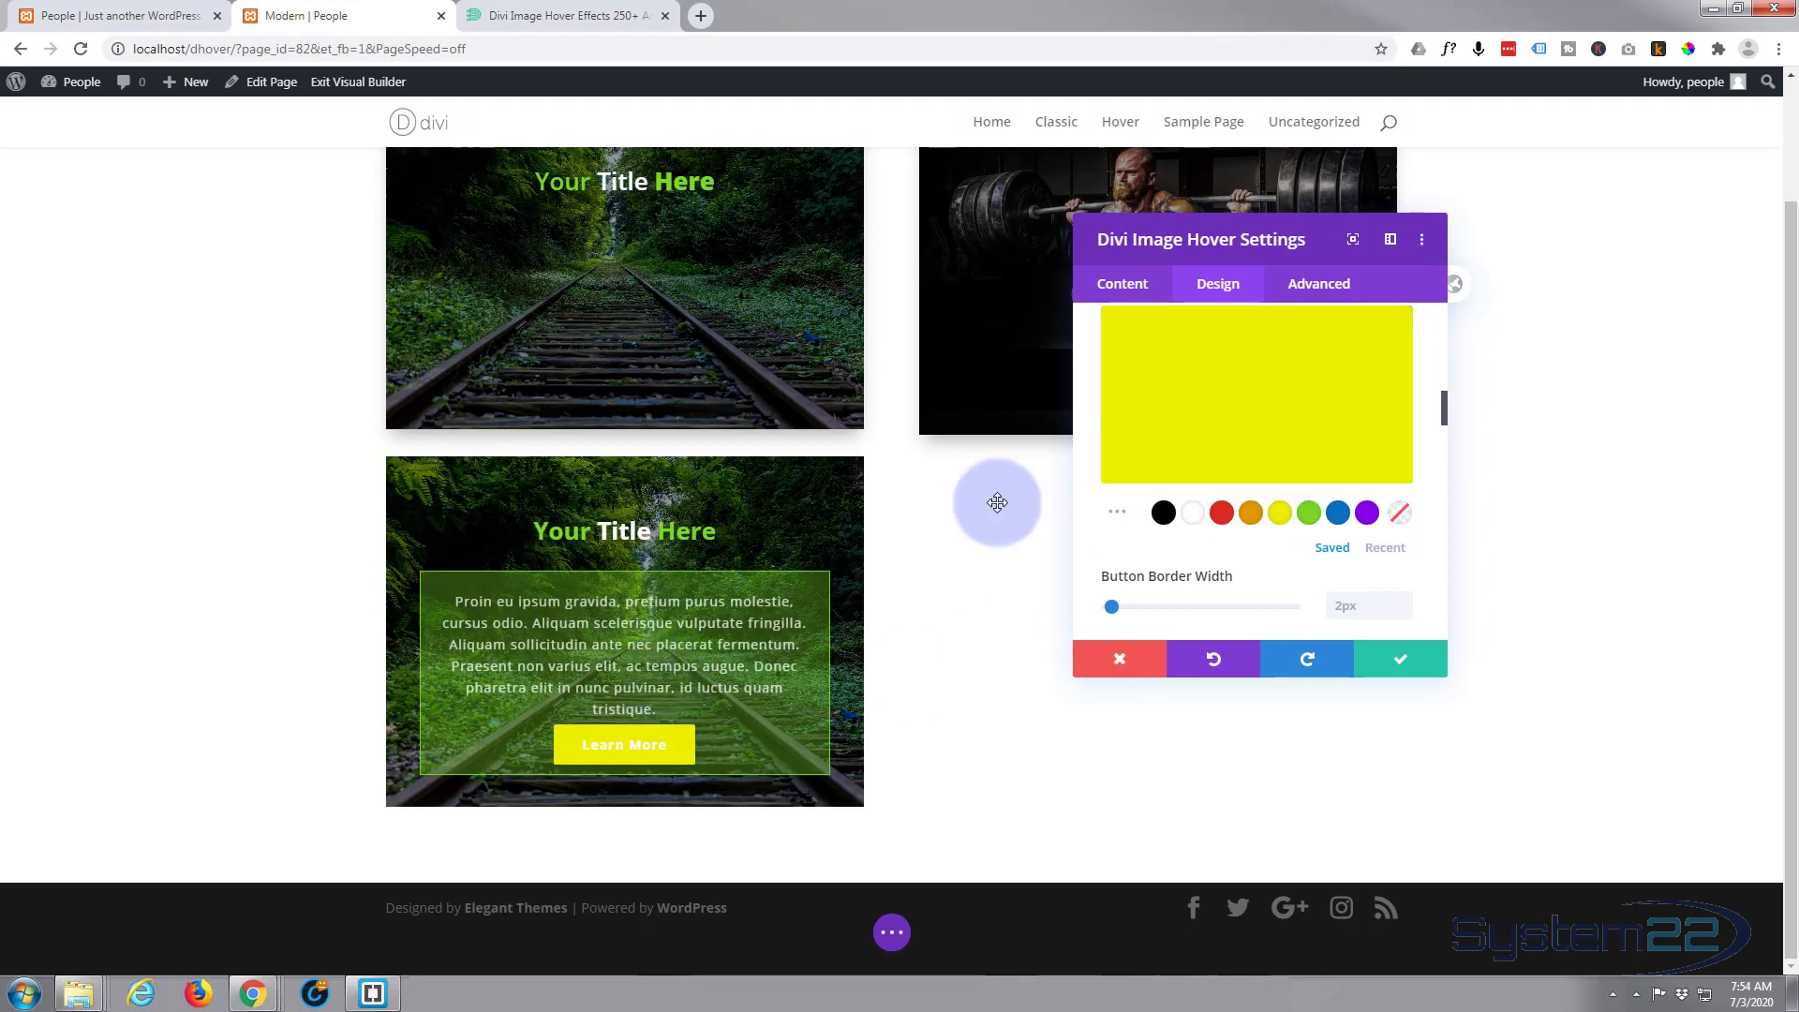
- Return the button background and border colour settings to their desktop state and preview the button on the lower railway image
scroll(1175, 424, up, 2)
click(1171, 407)
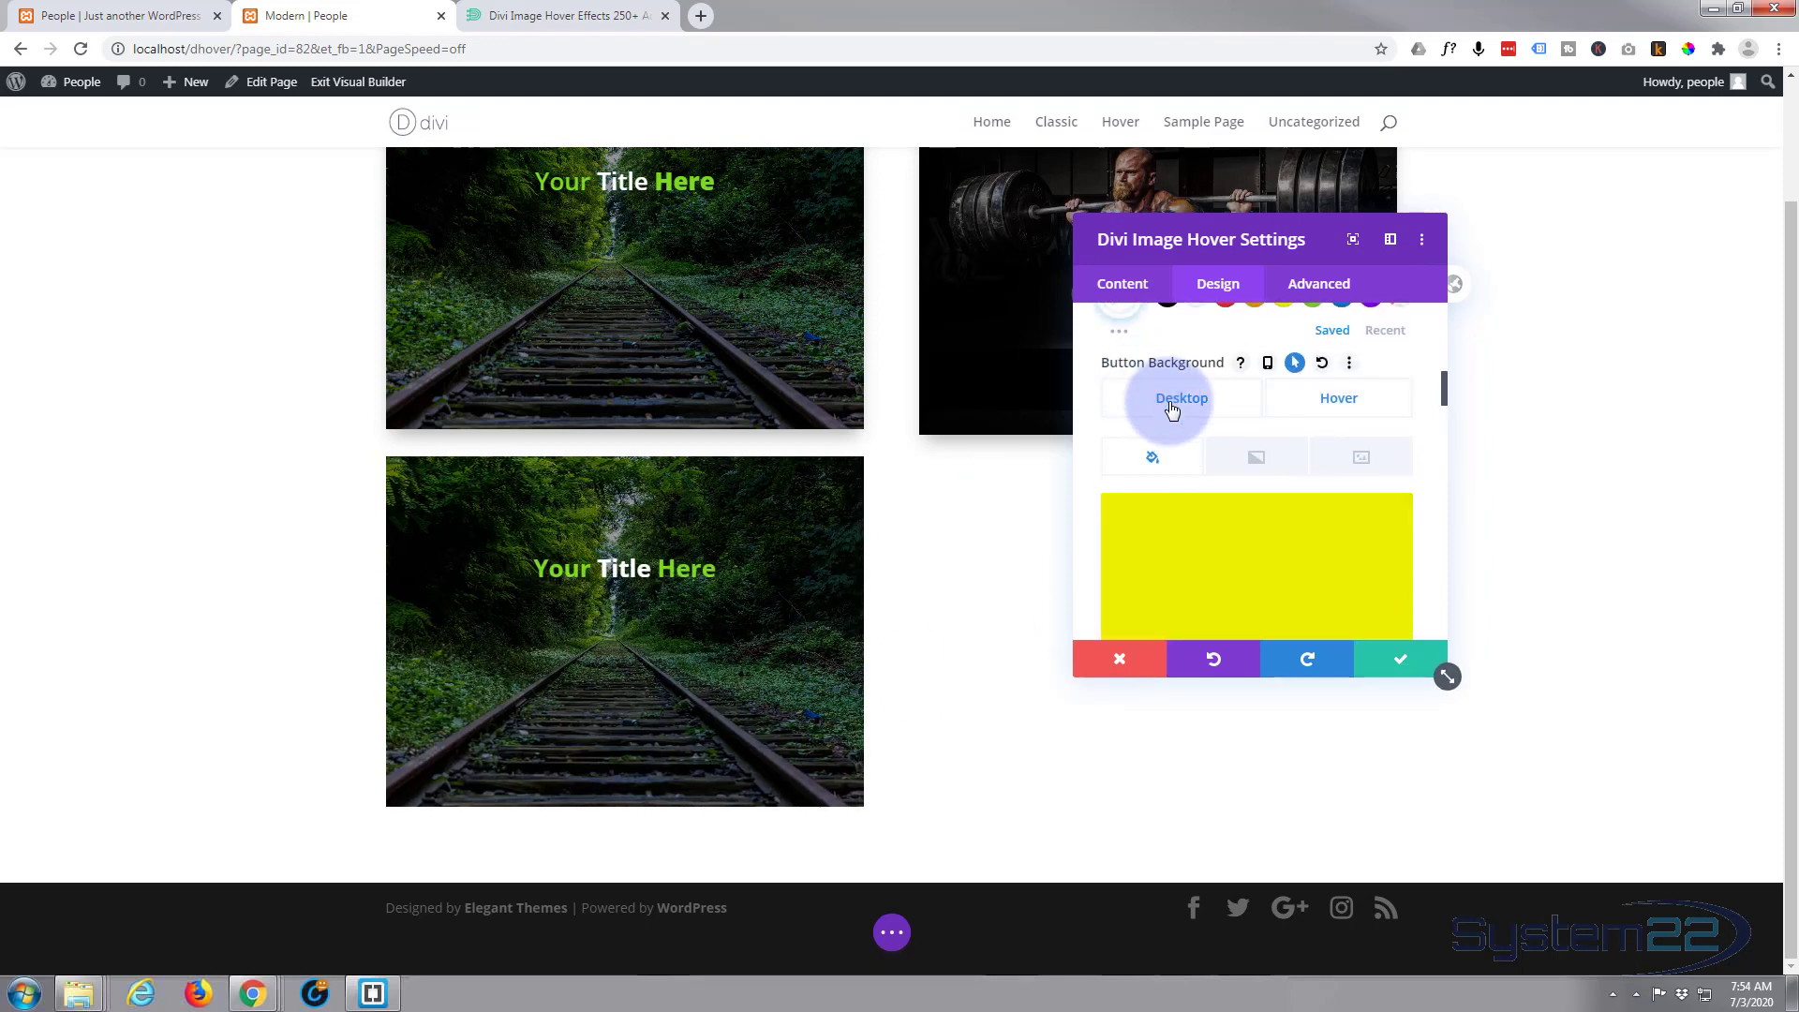
click(1155, 459)
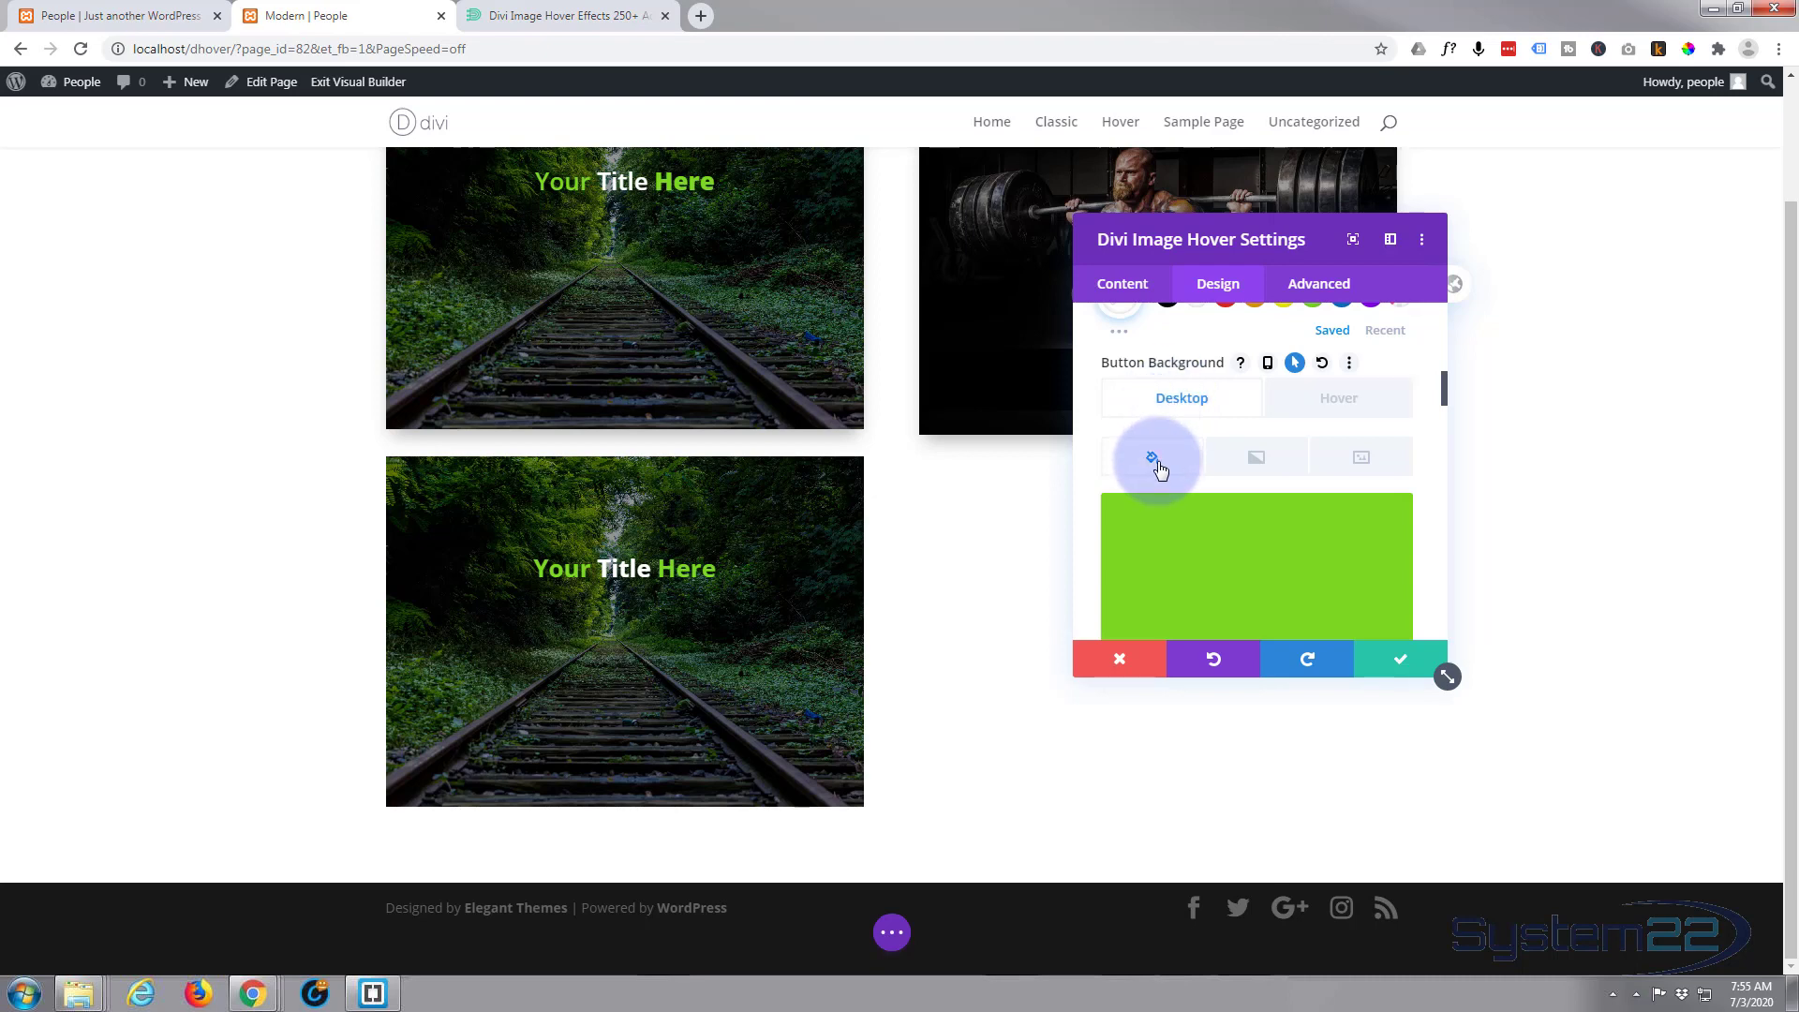
scroll(1160, 469, down, 3)
scroll(1160, 470, down, 2)
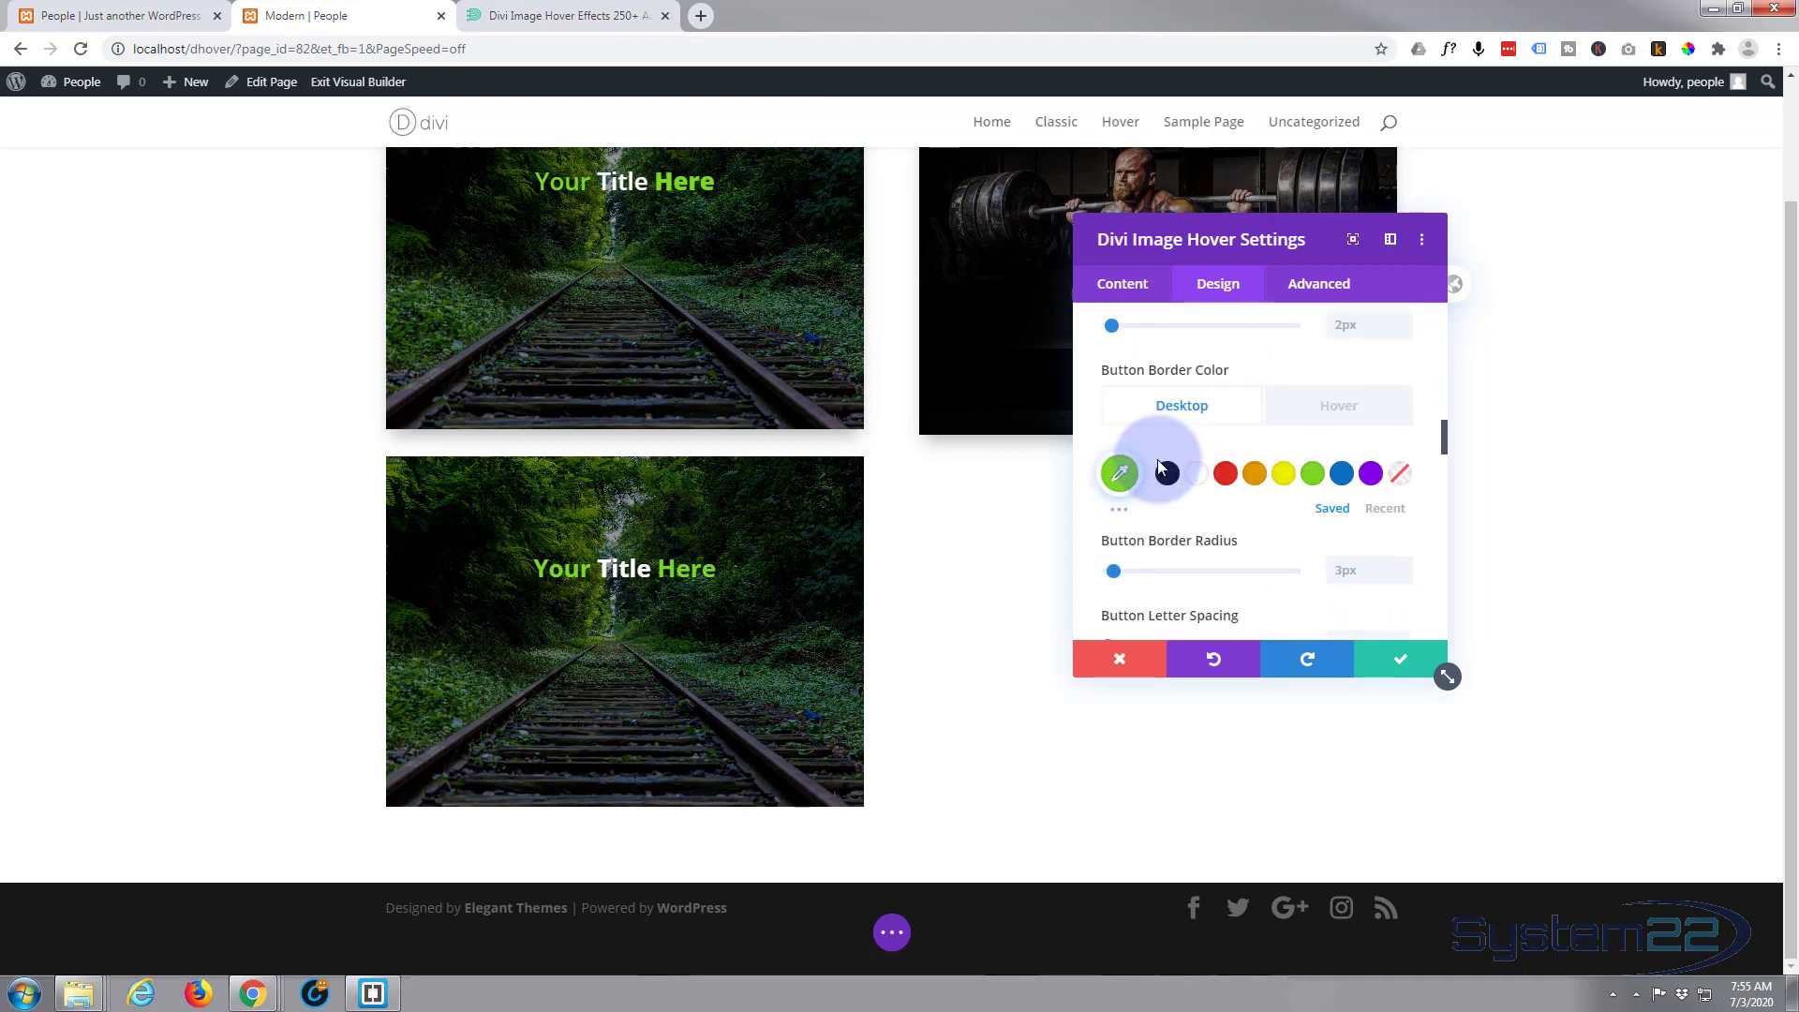
click(1166, 409)
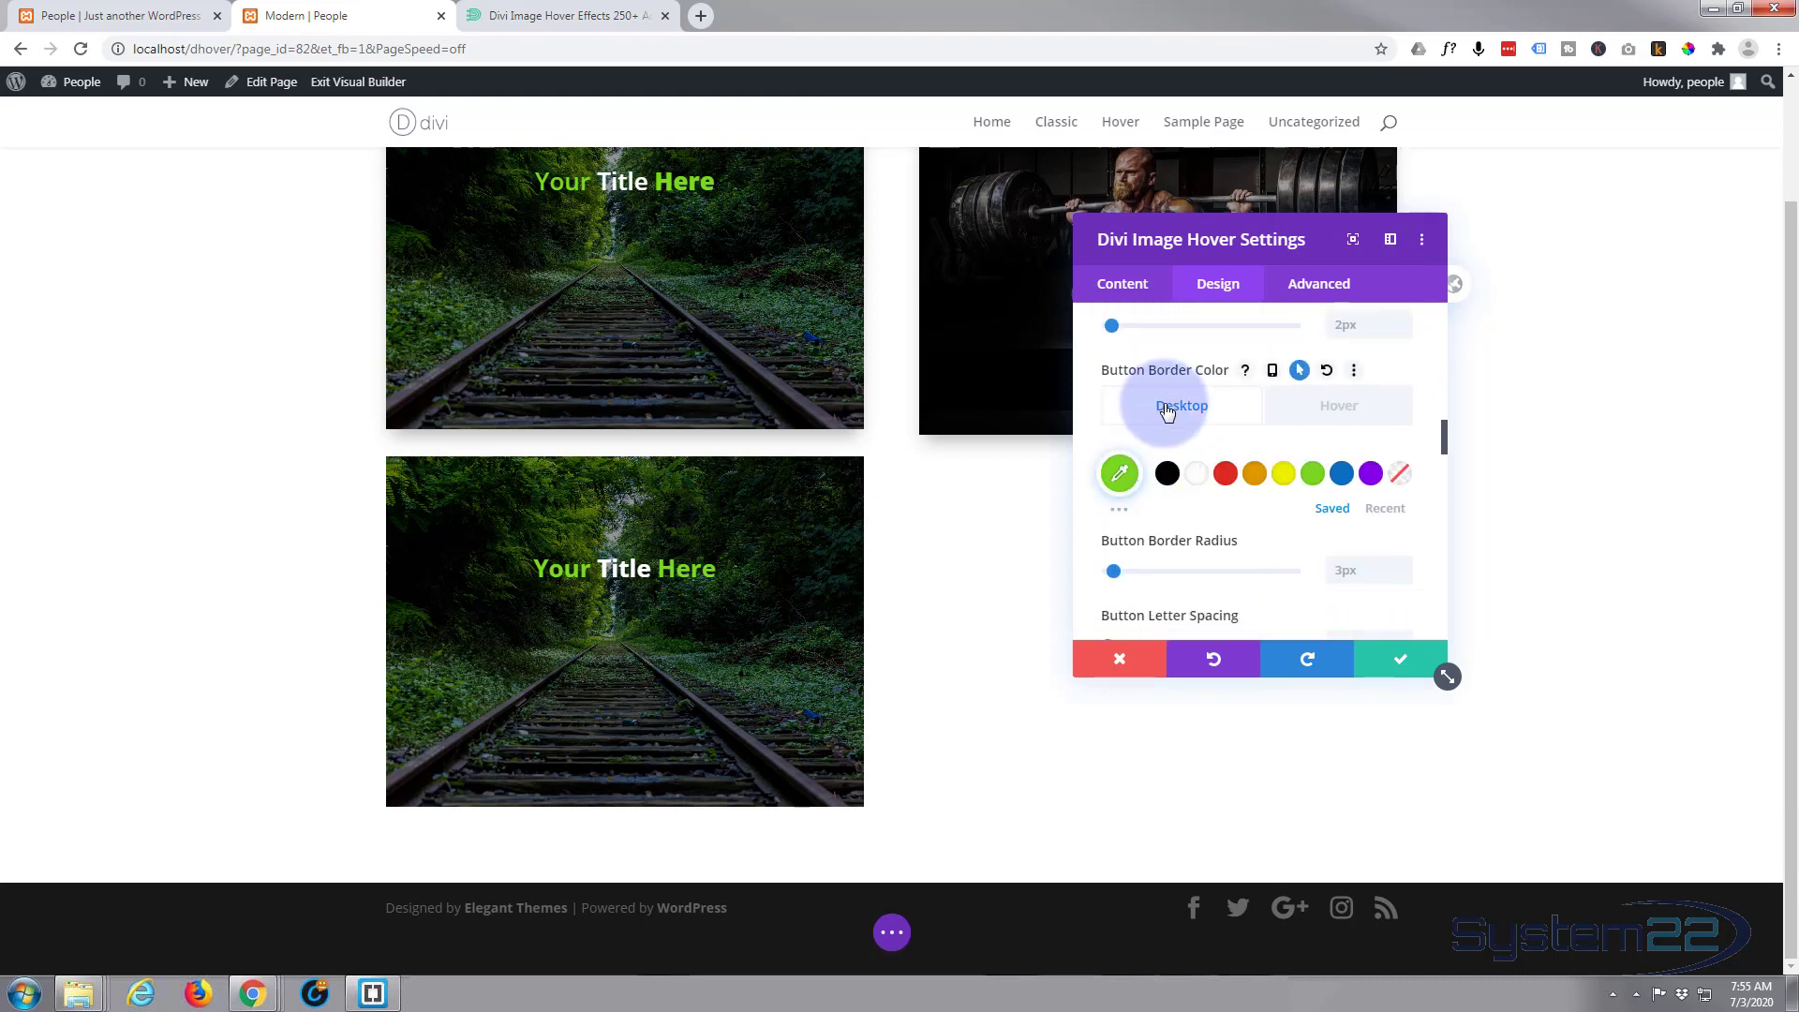
mouse_move(703, 630)
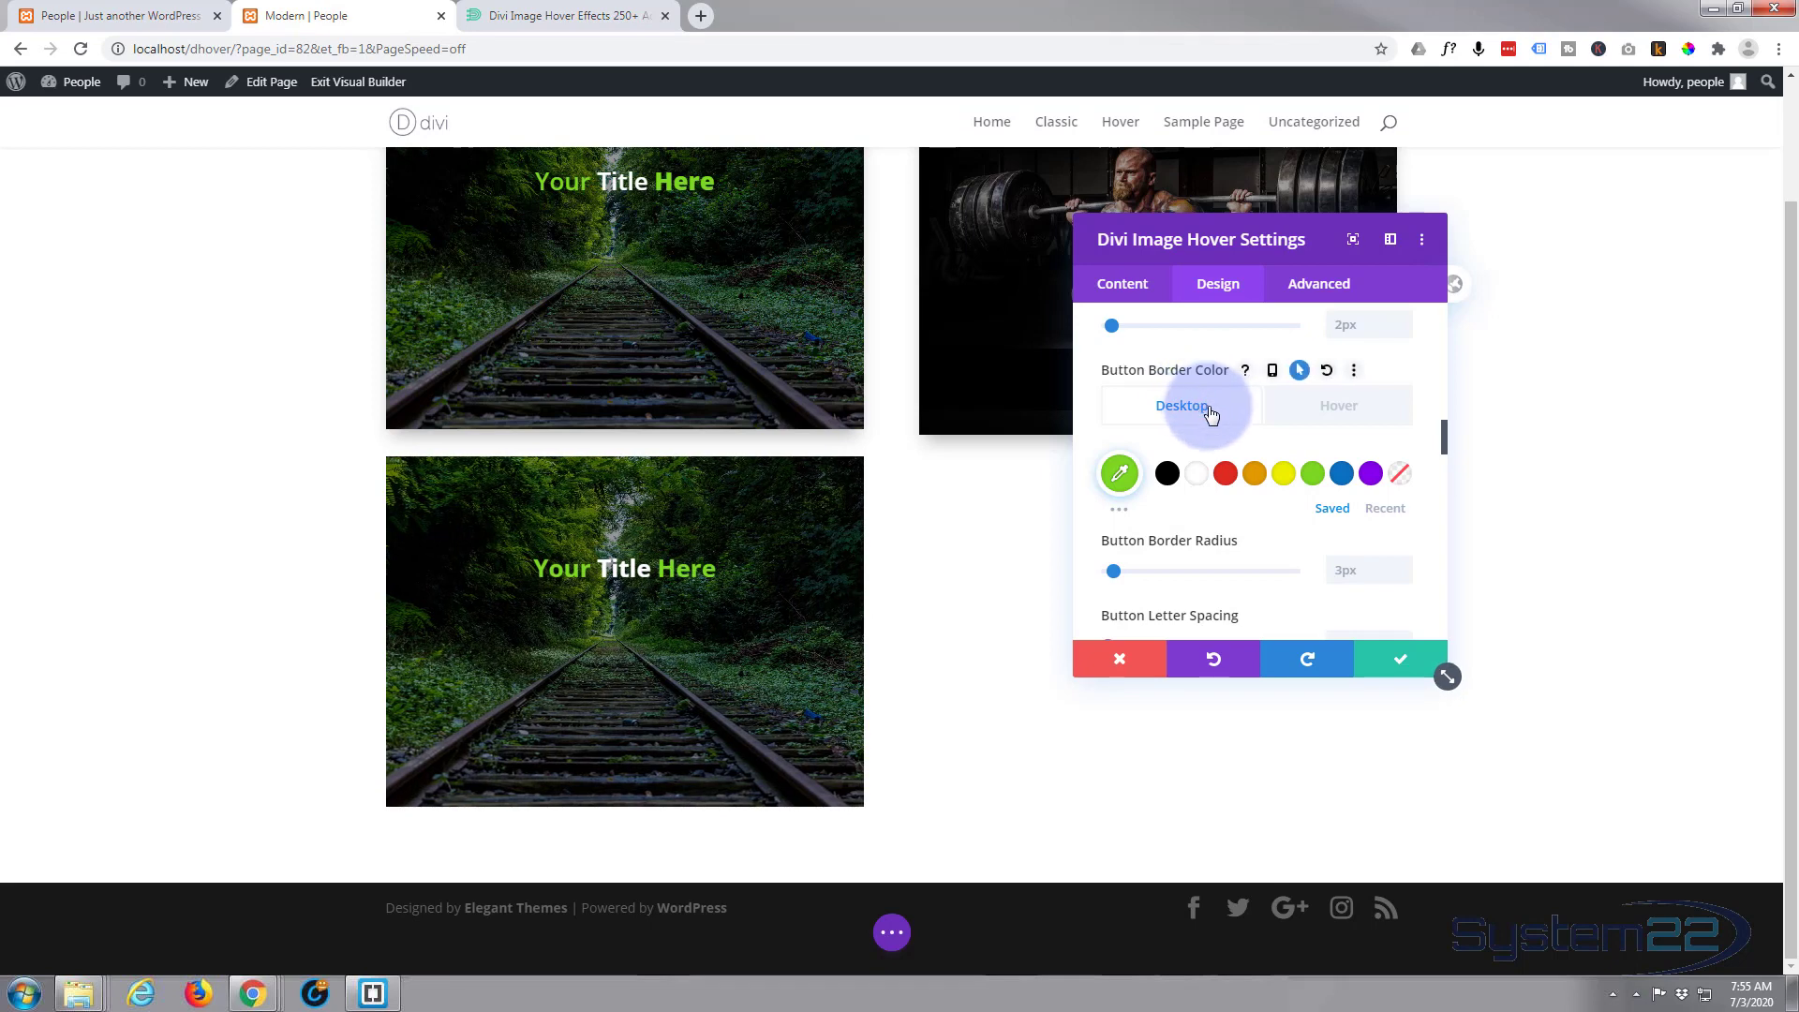
- Close the button settings and review the content's background, font, text colour and text size options
scroll(1278, 432, up, 2)
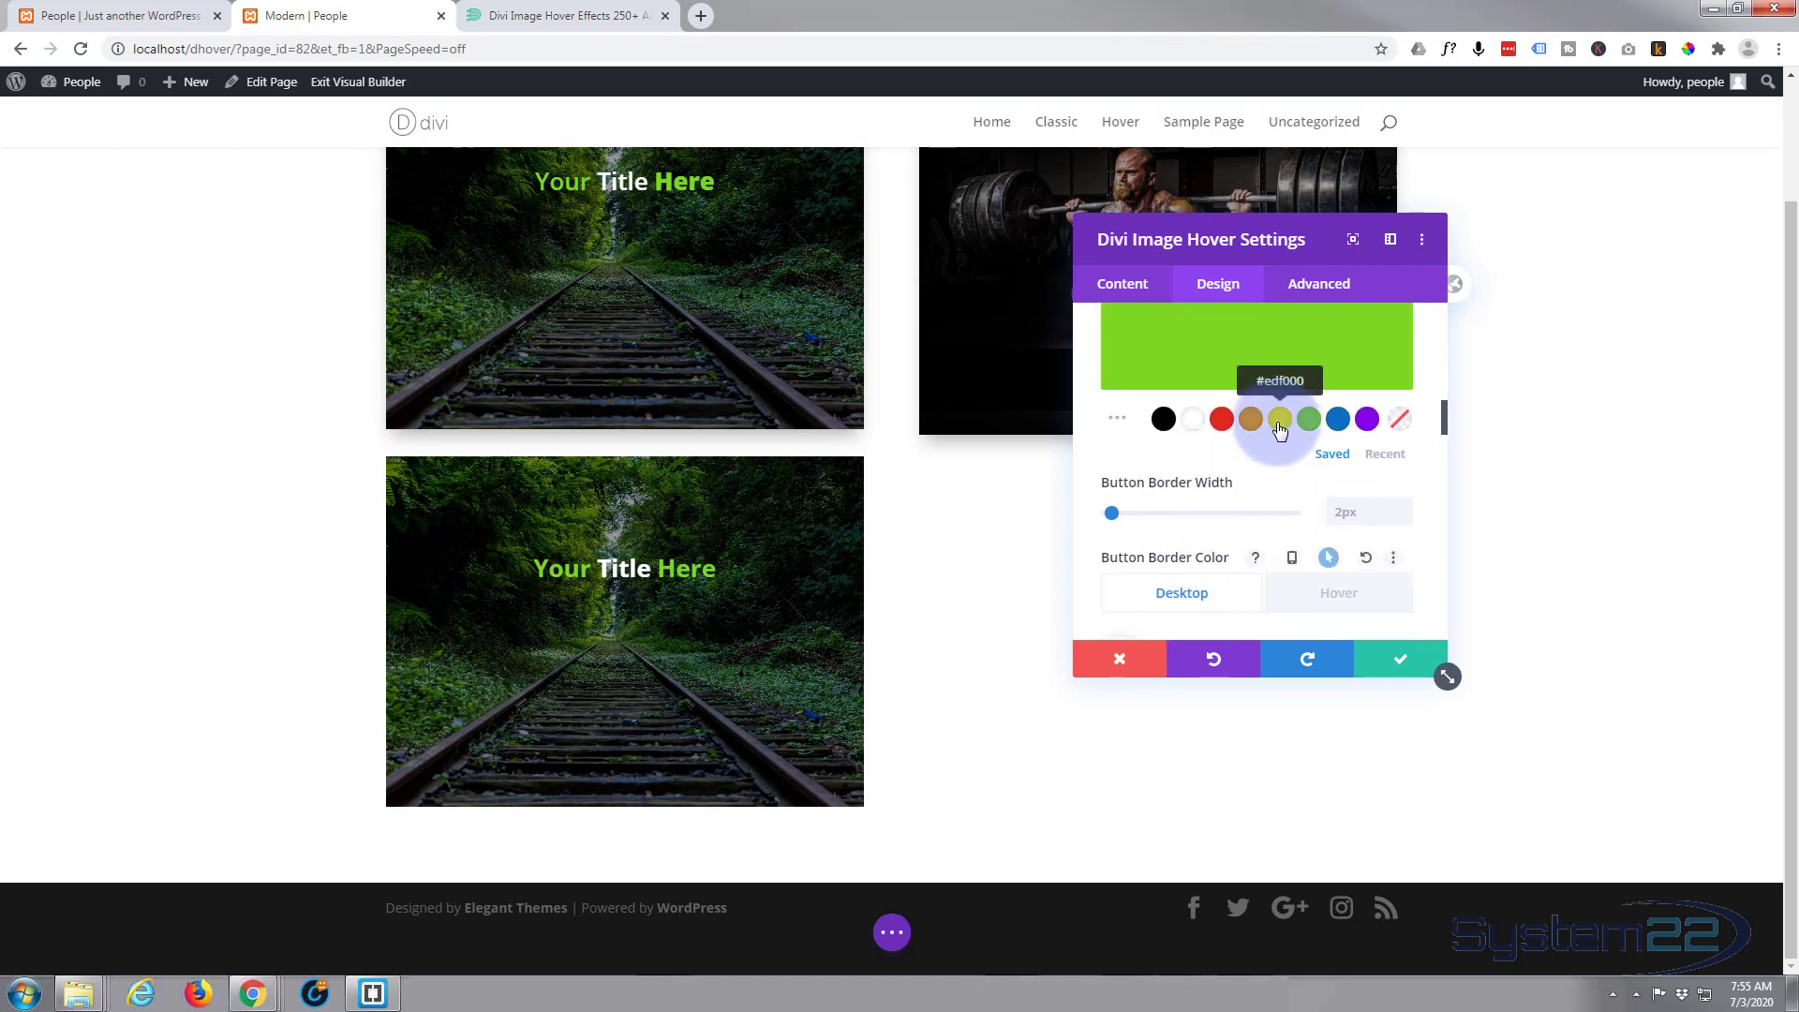
scroll(1280, 429, up, 6)
scroll(1278, 423, up, 2)
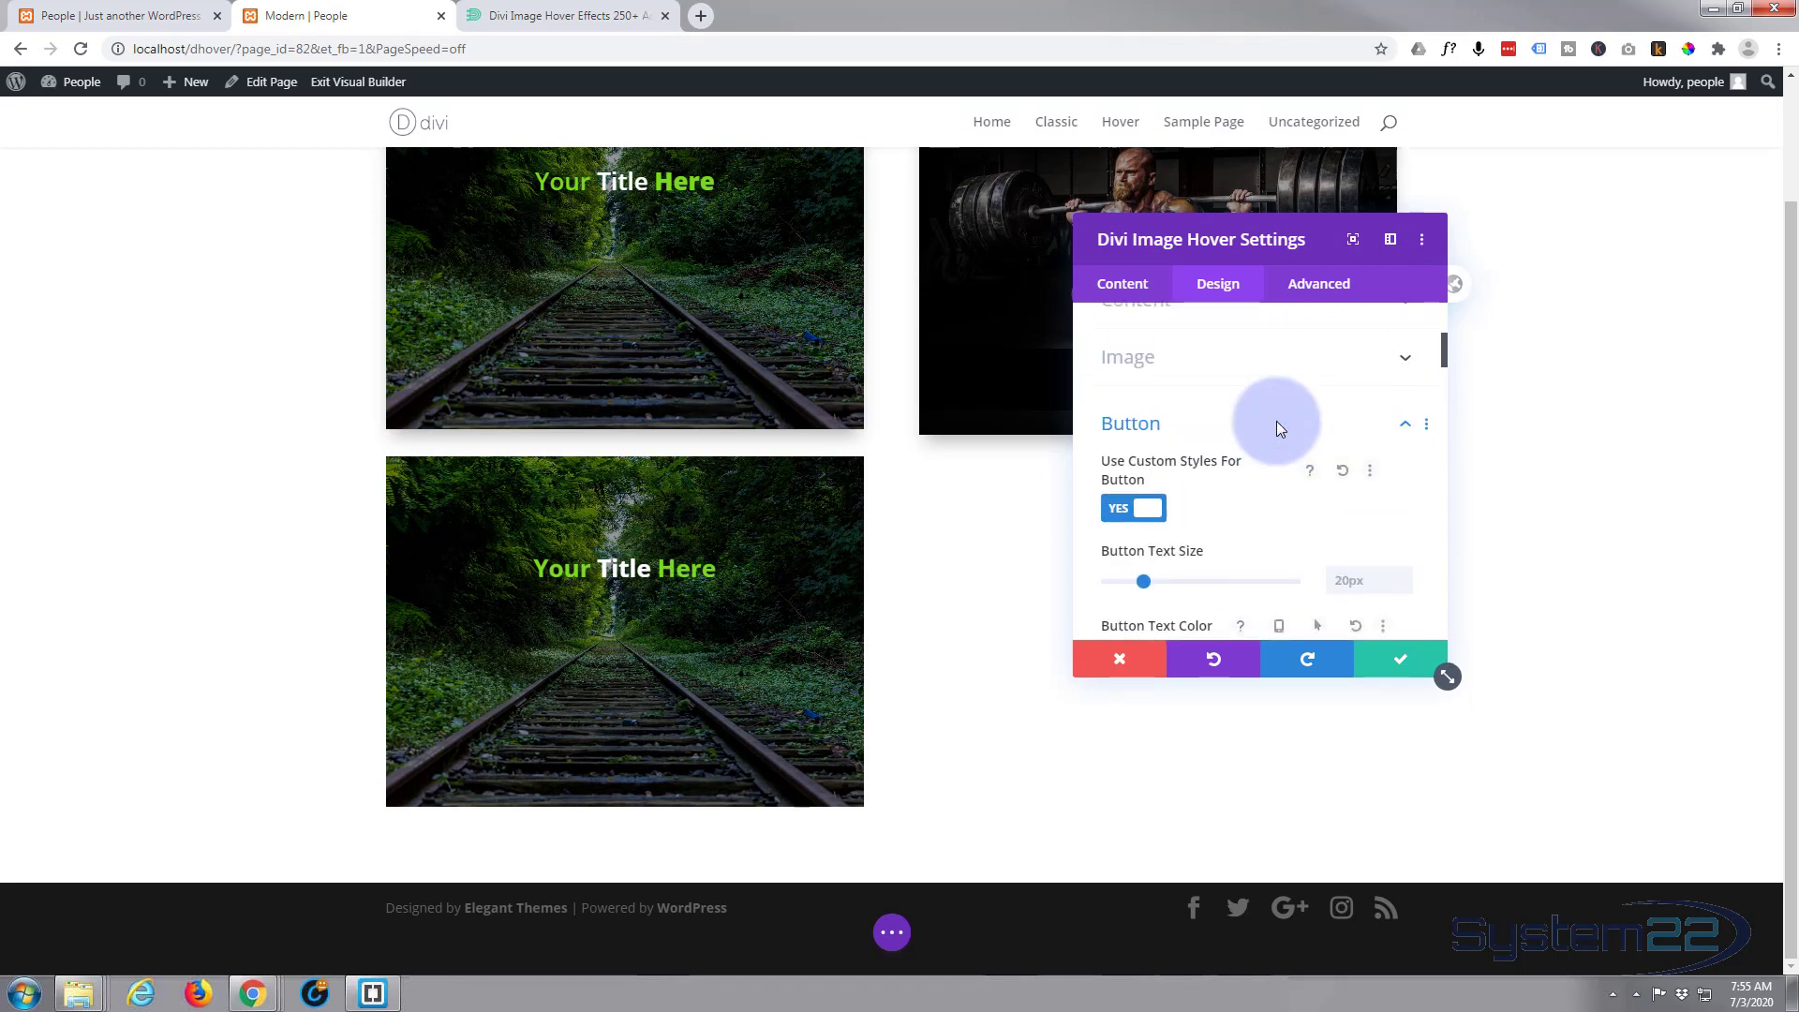
click(1400, 426)
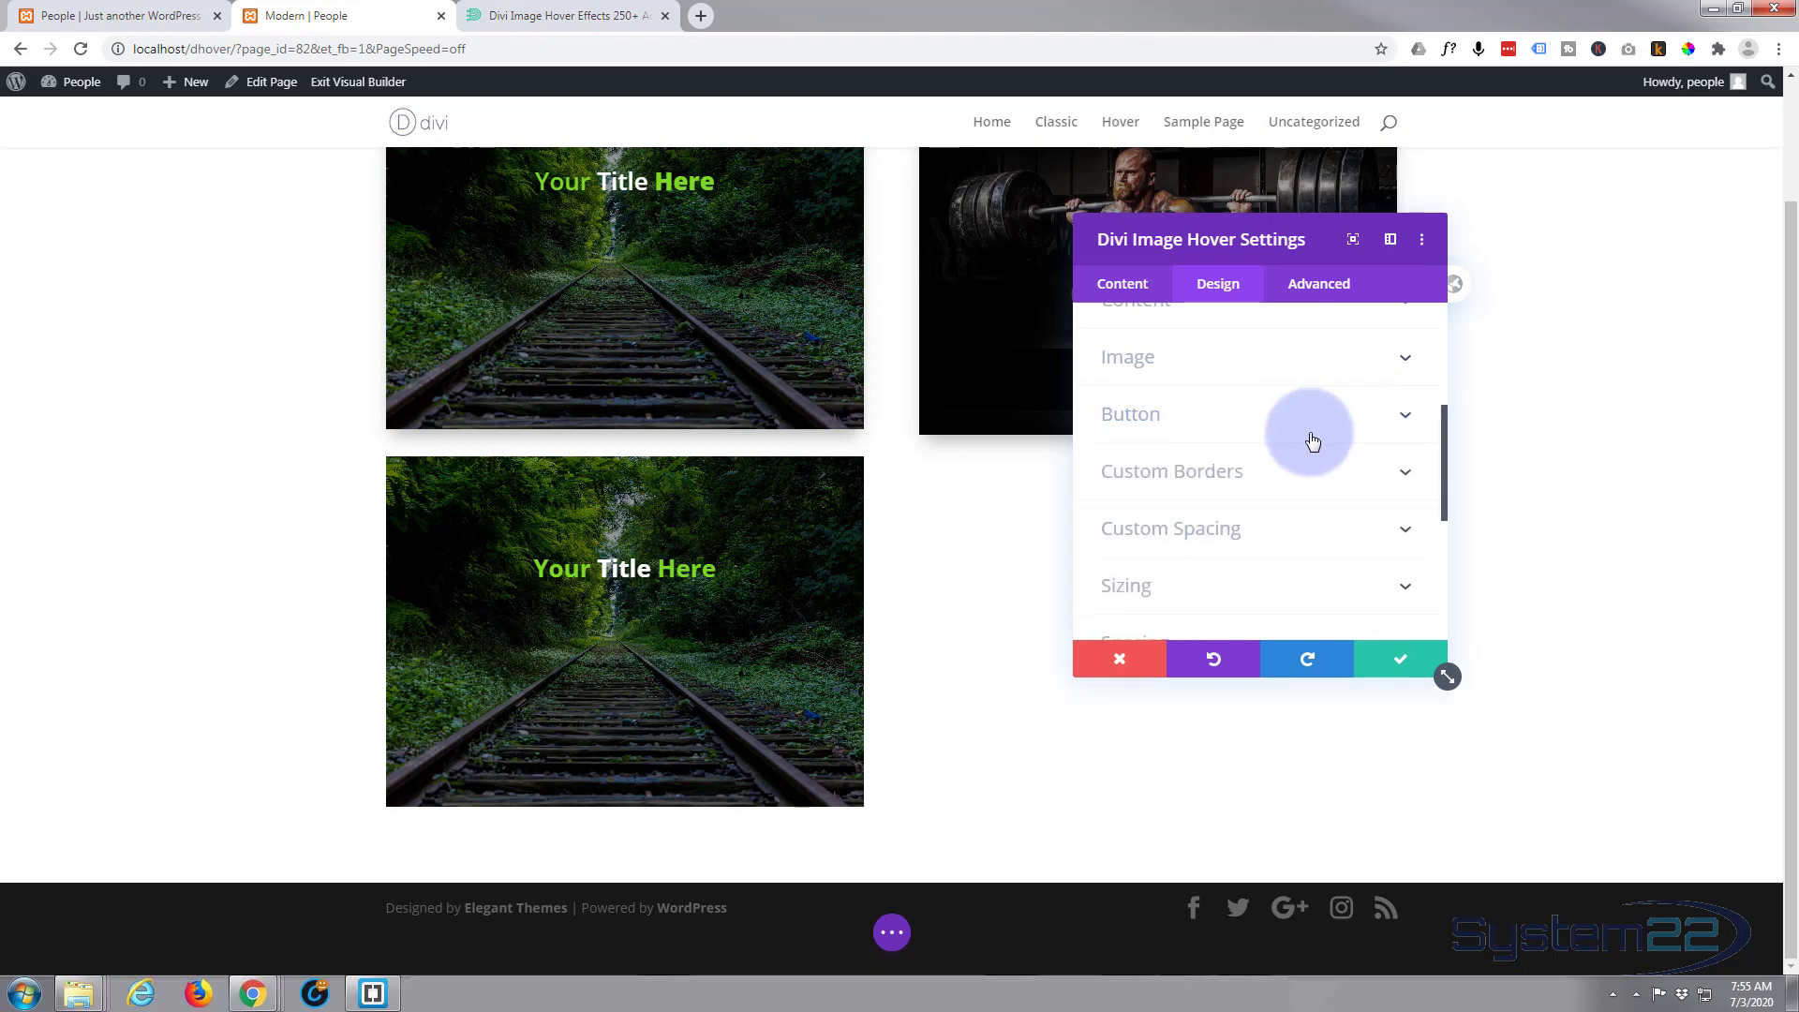
scroll(1313, 441, up, 2)
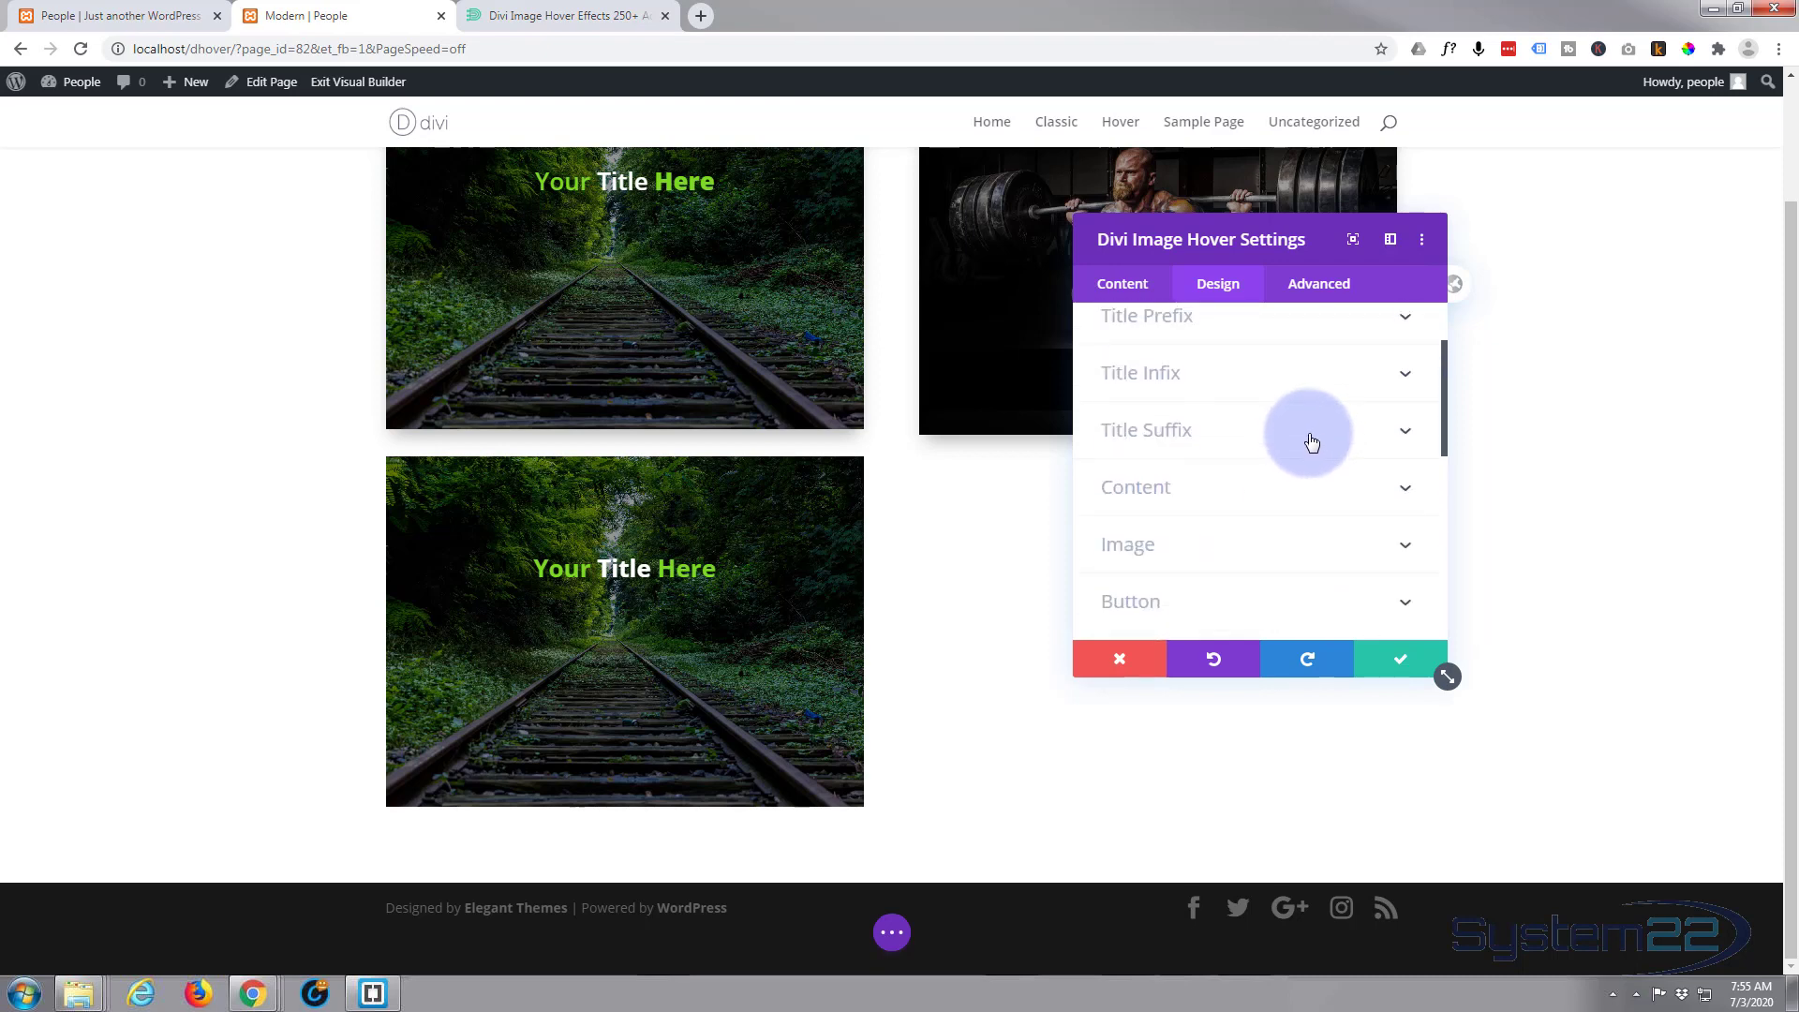
click(1305, 488)
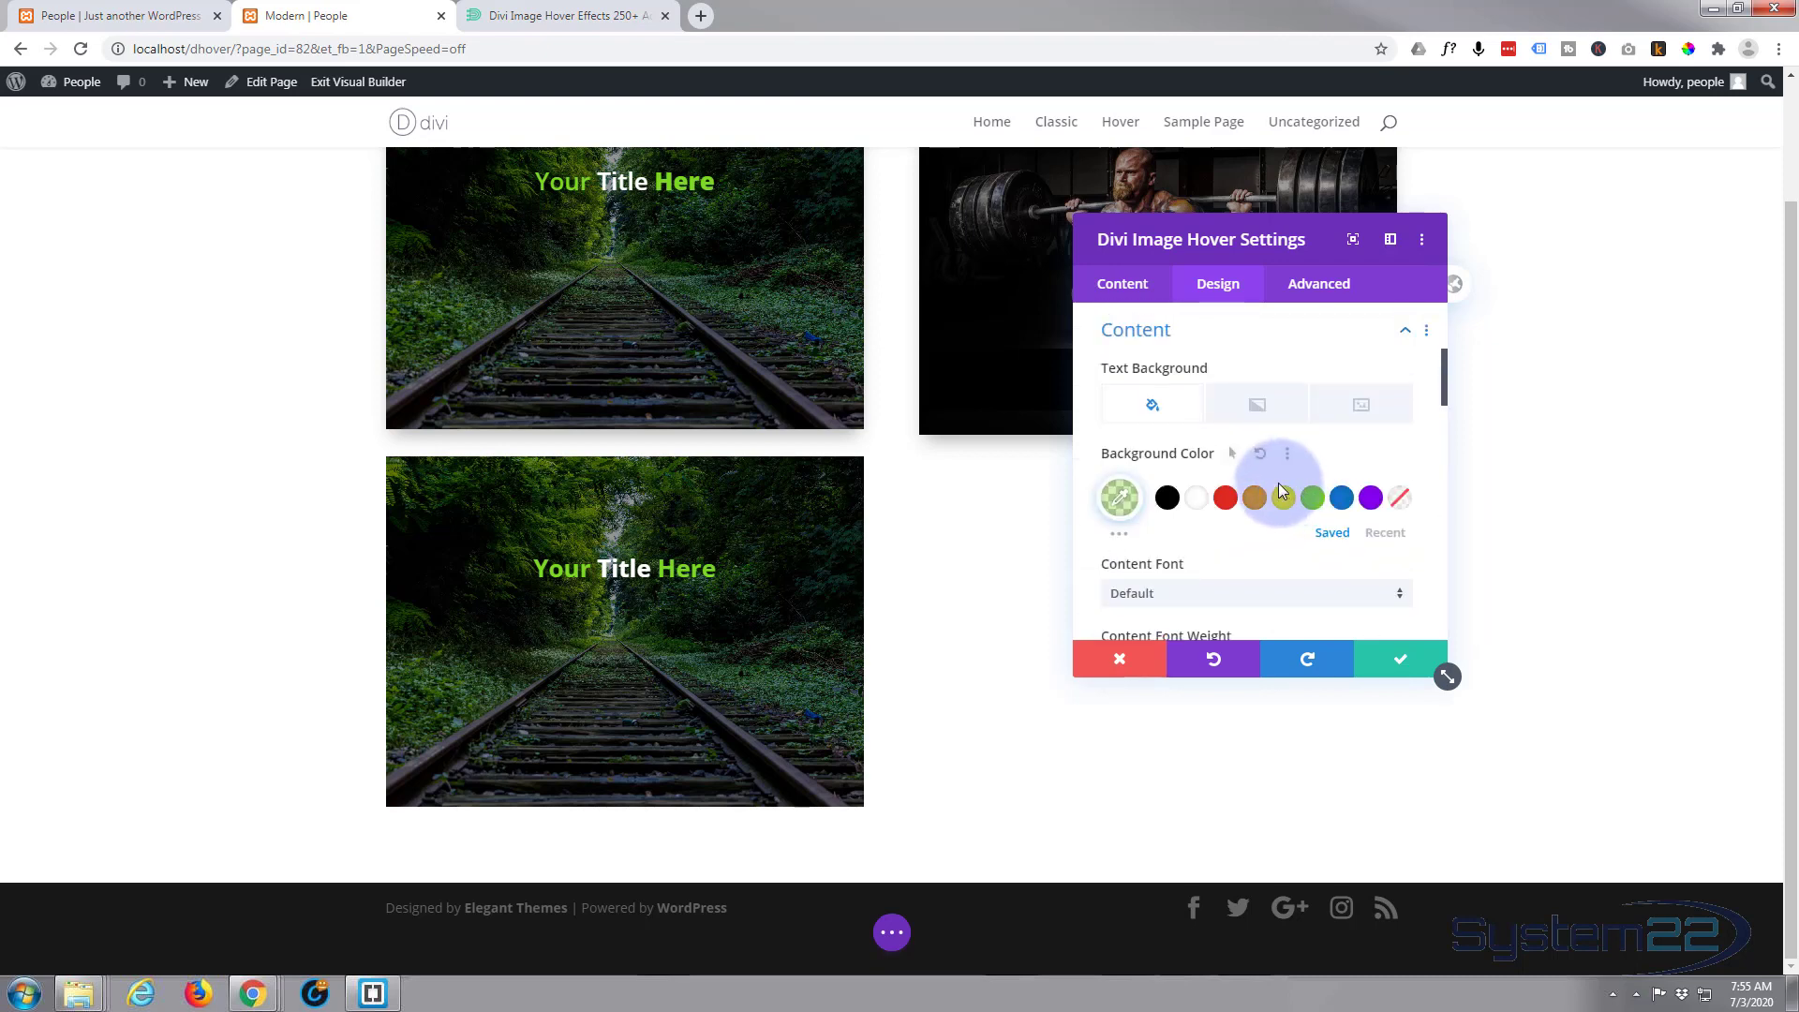
scroll(1230, 469, down, 4)
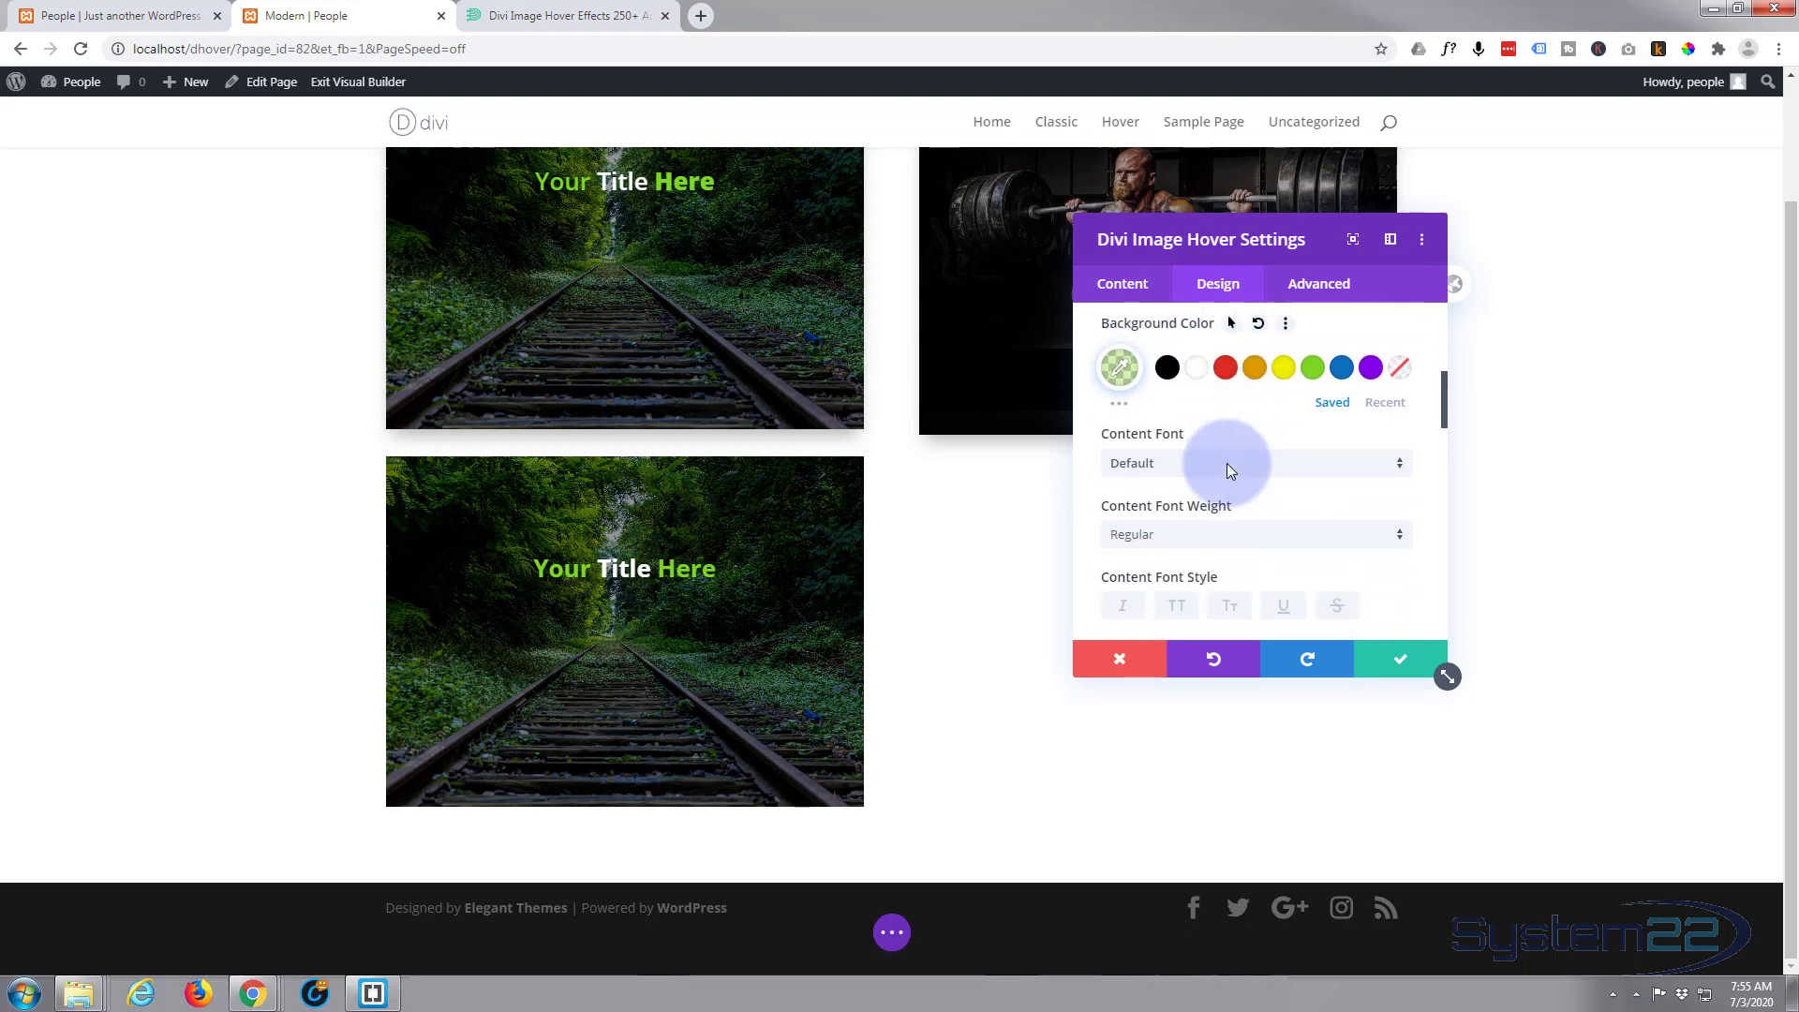
scroll(1228, 463, down, 1)
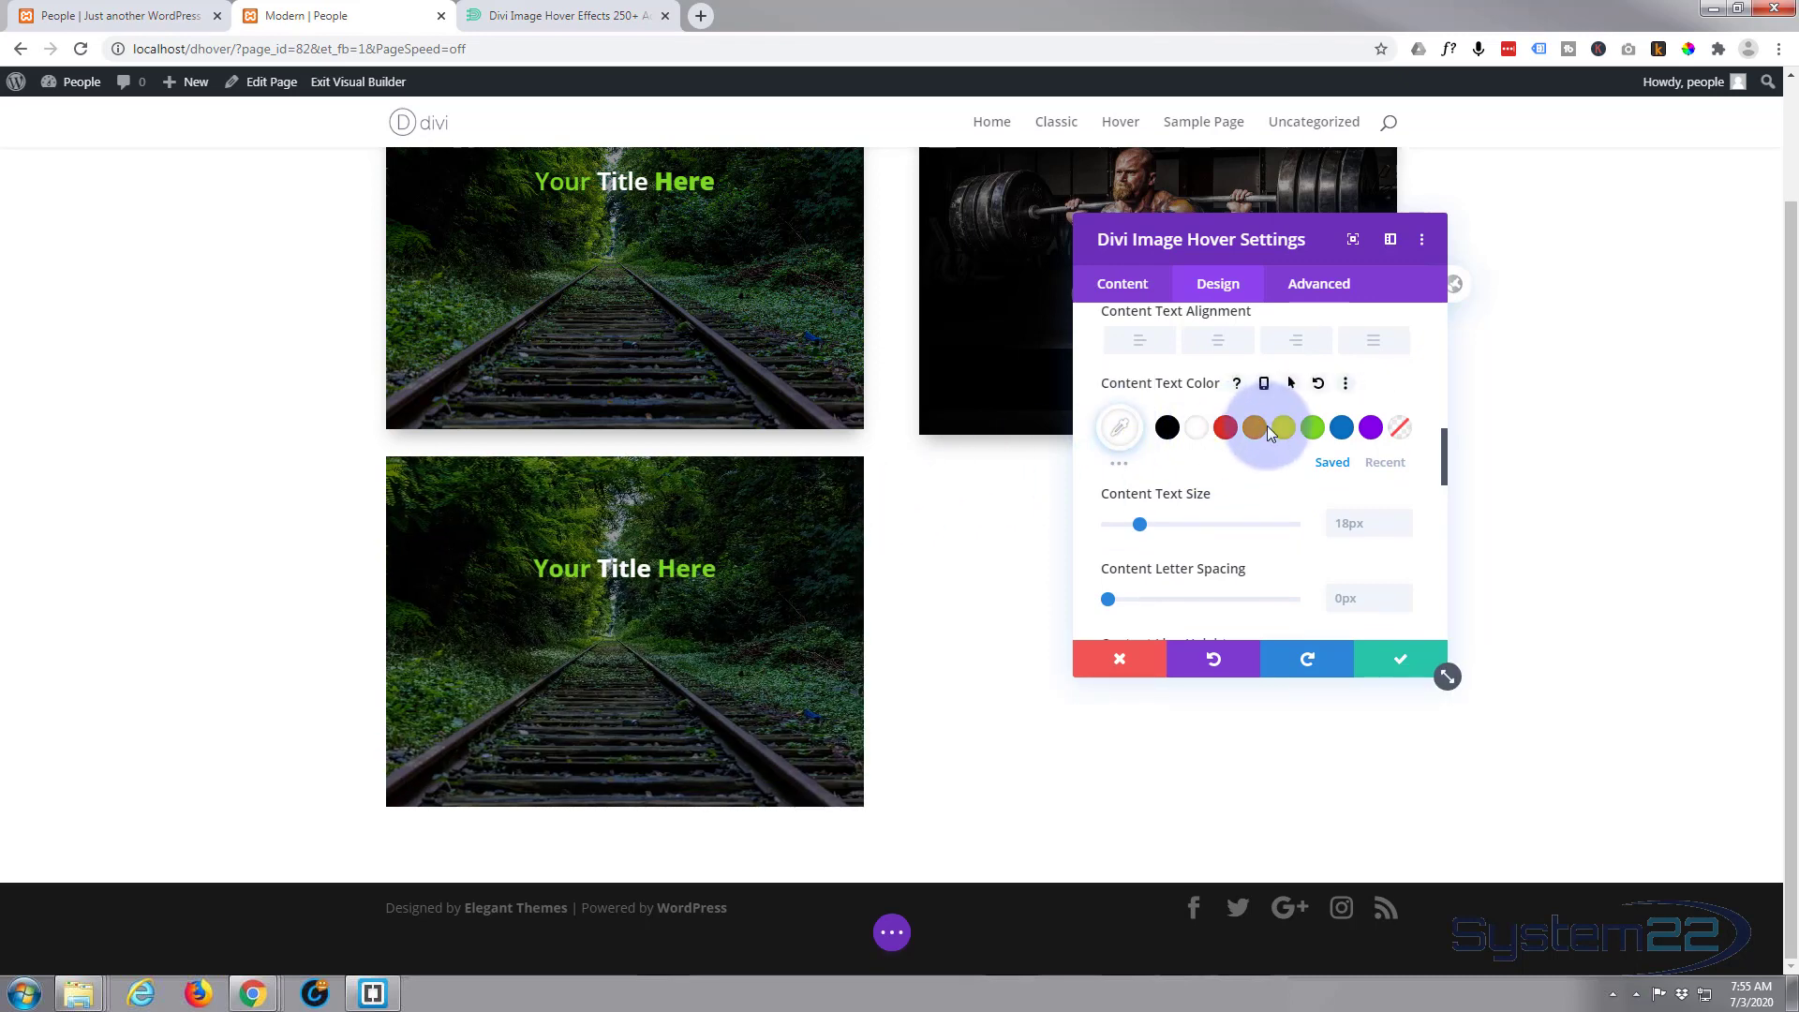
scroll(1267, 428, up, 2)
scroll(1267, 425, up, 4)
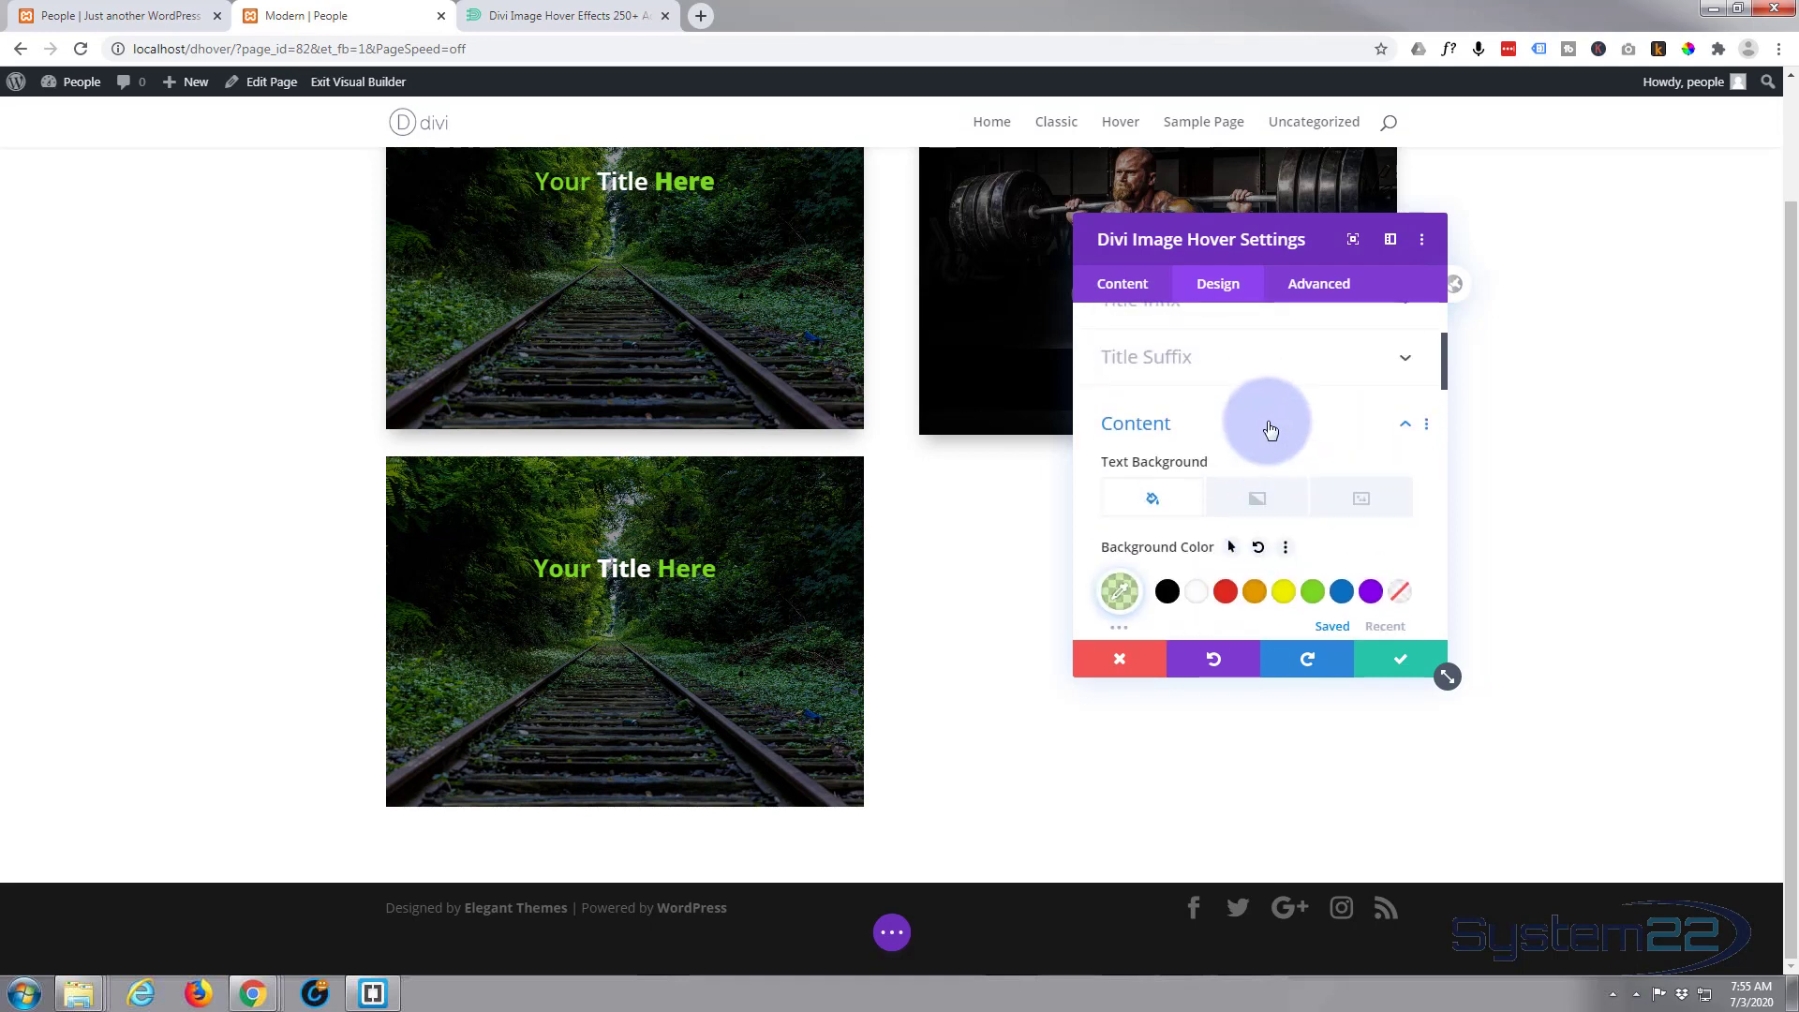
click(1273, 431)
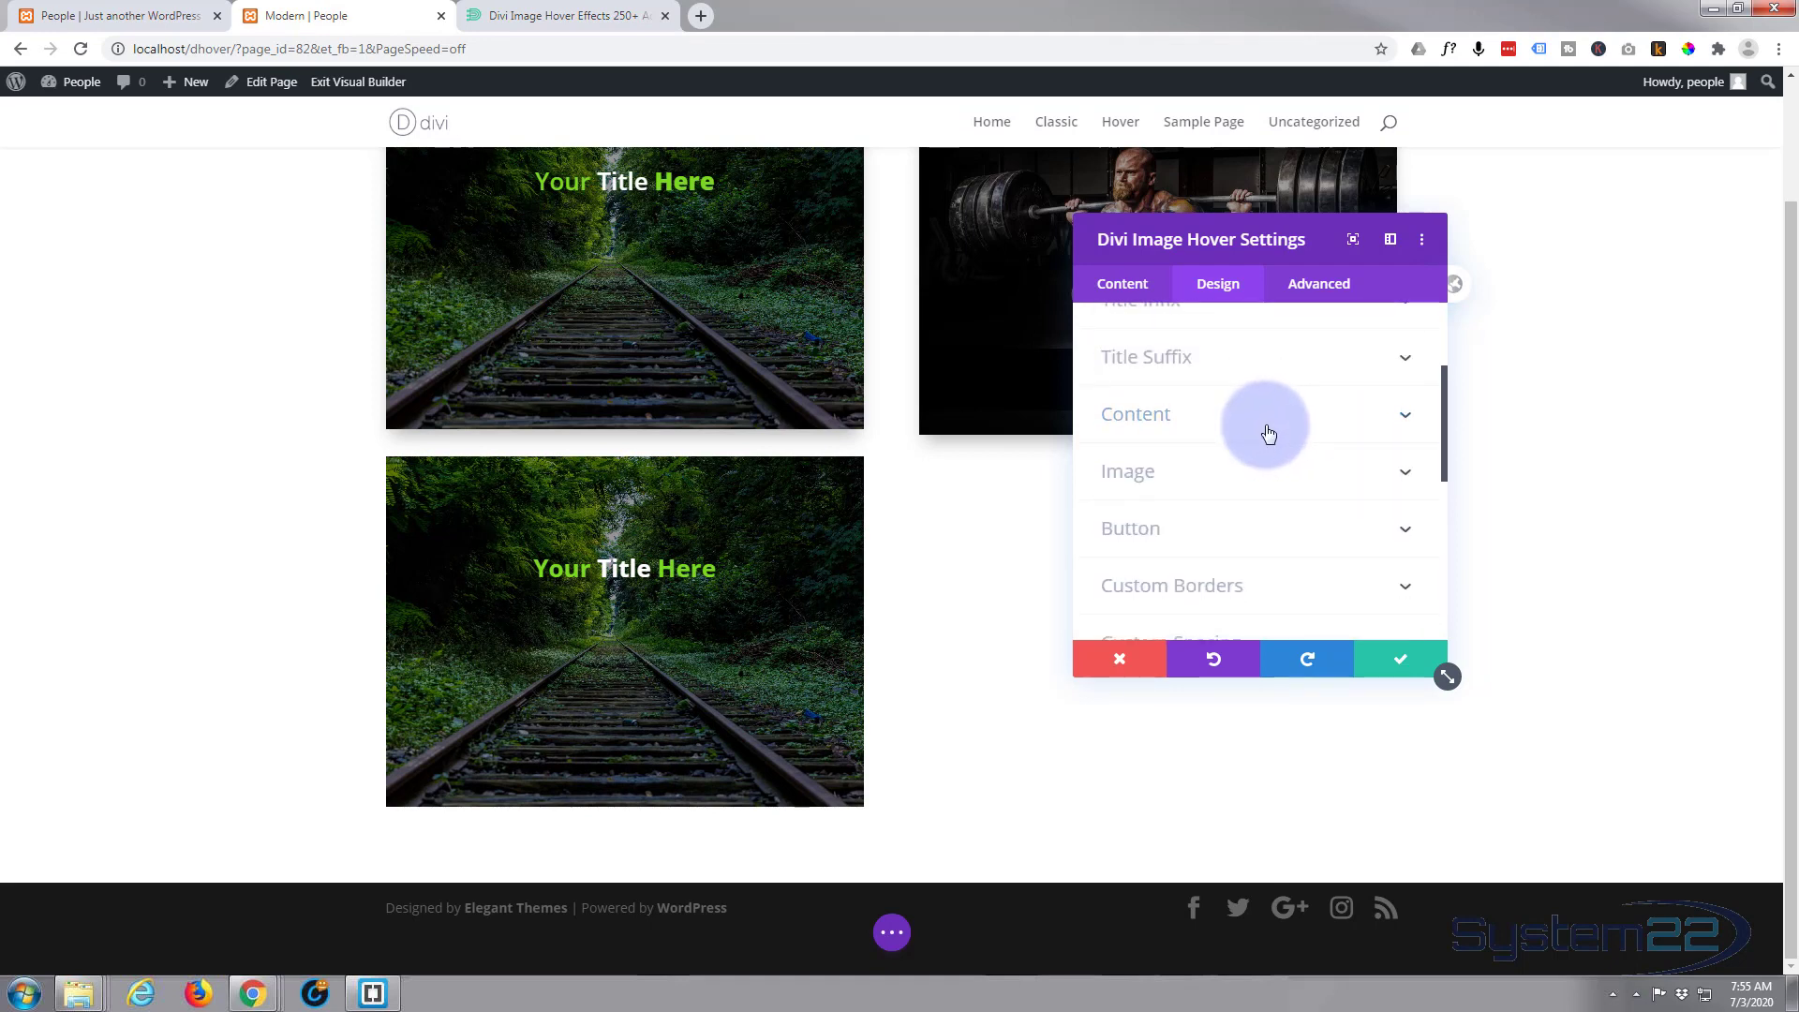
- Set the title's top and bottom padding to 20px and close the custom spacing settings
scroll(1269, 433, up, 1)
scroll(1268, 431, down, 3)
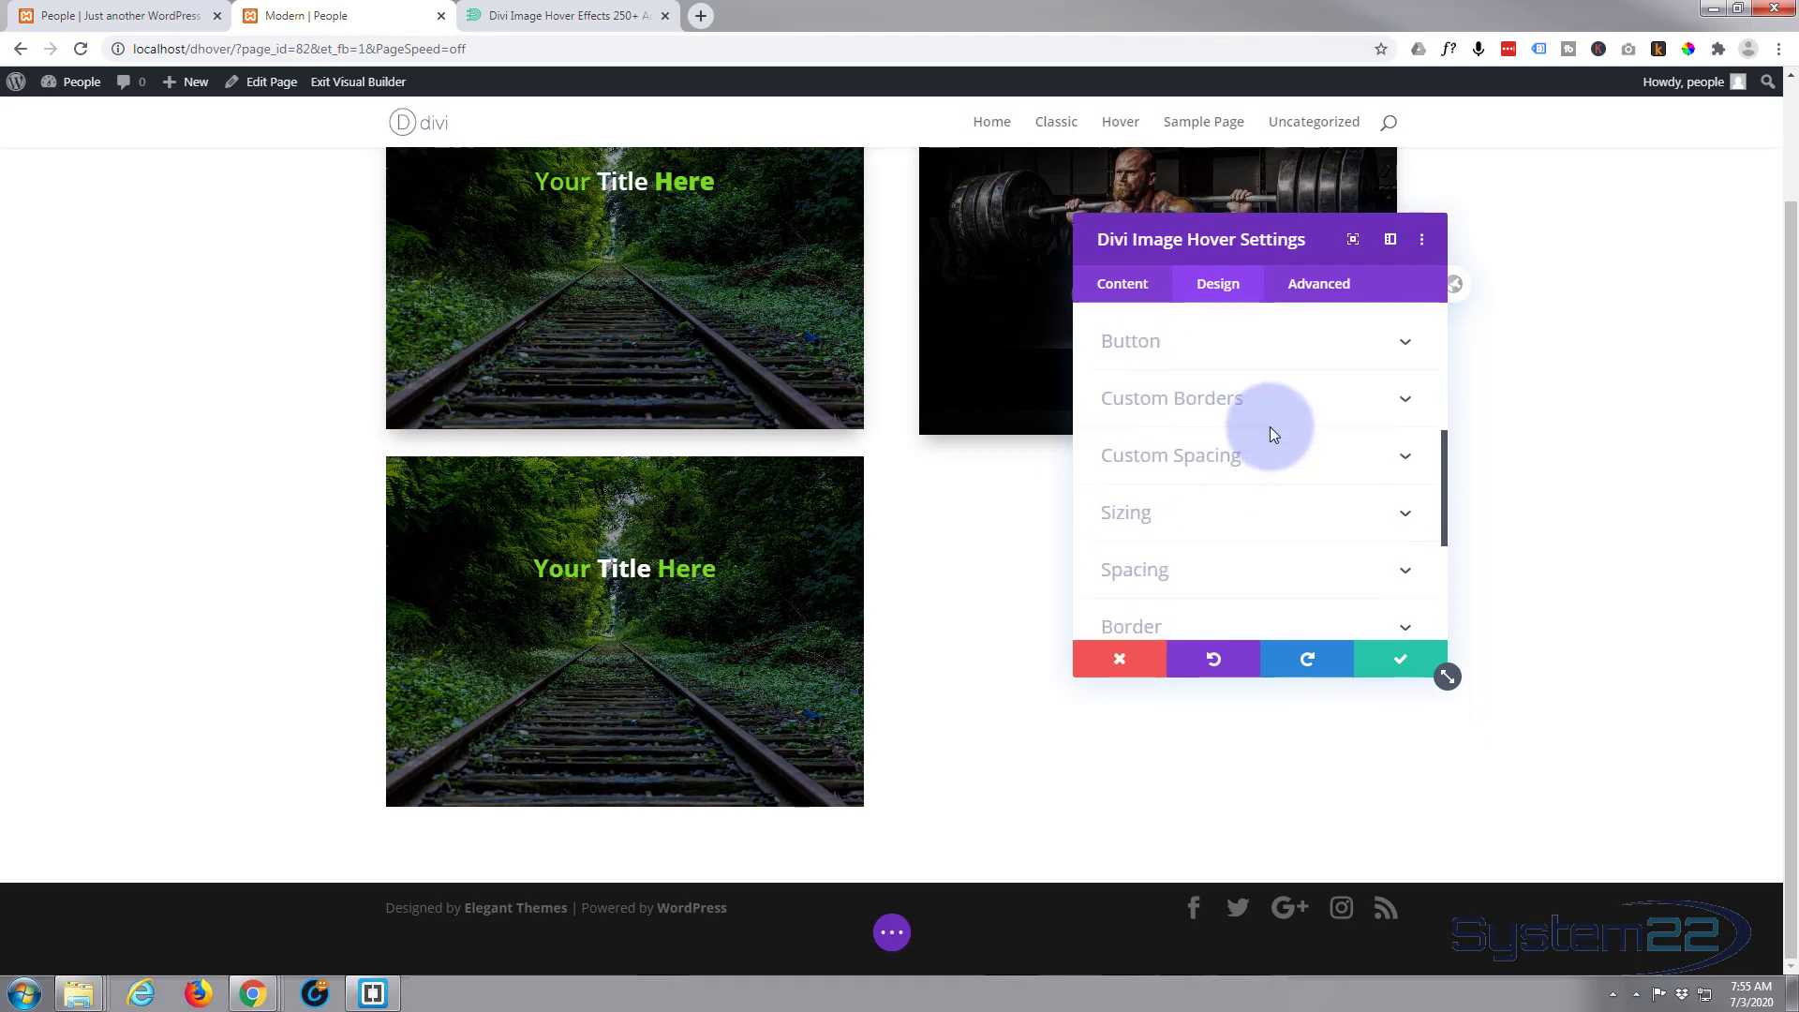
click(1305, 460)
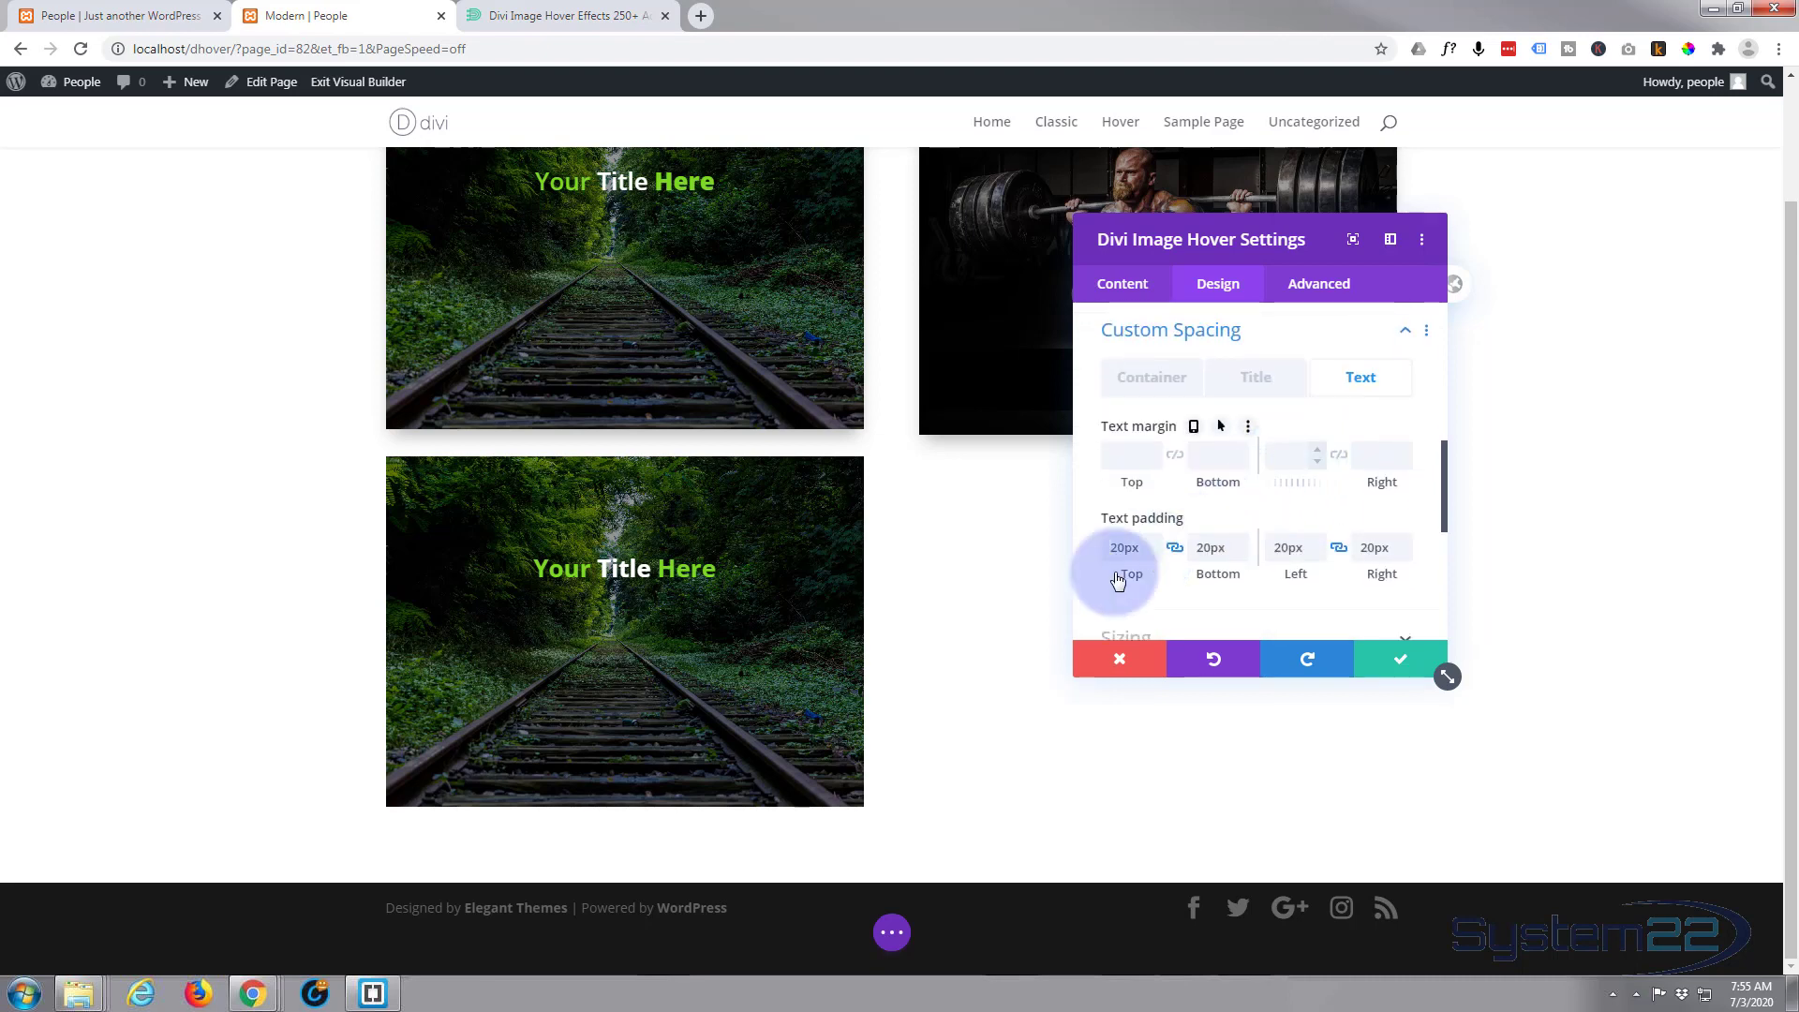
click(1255, 375)
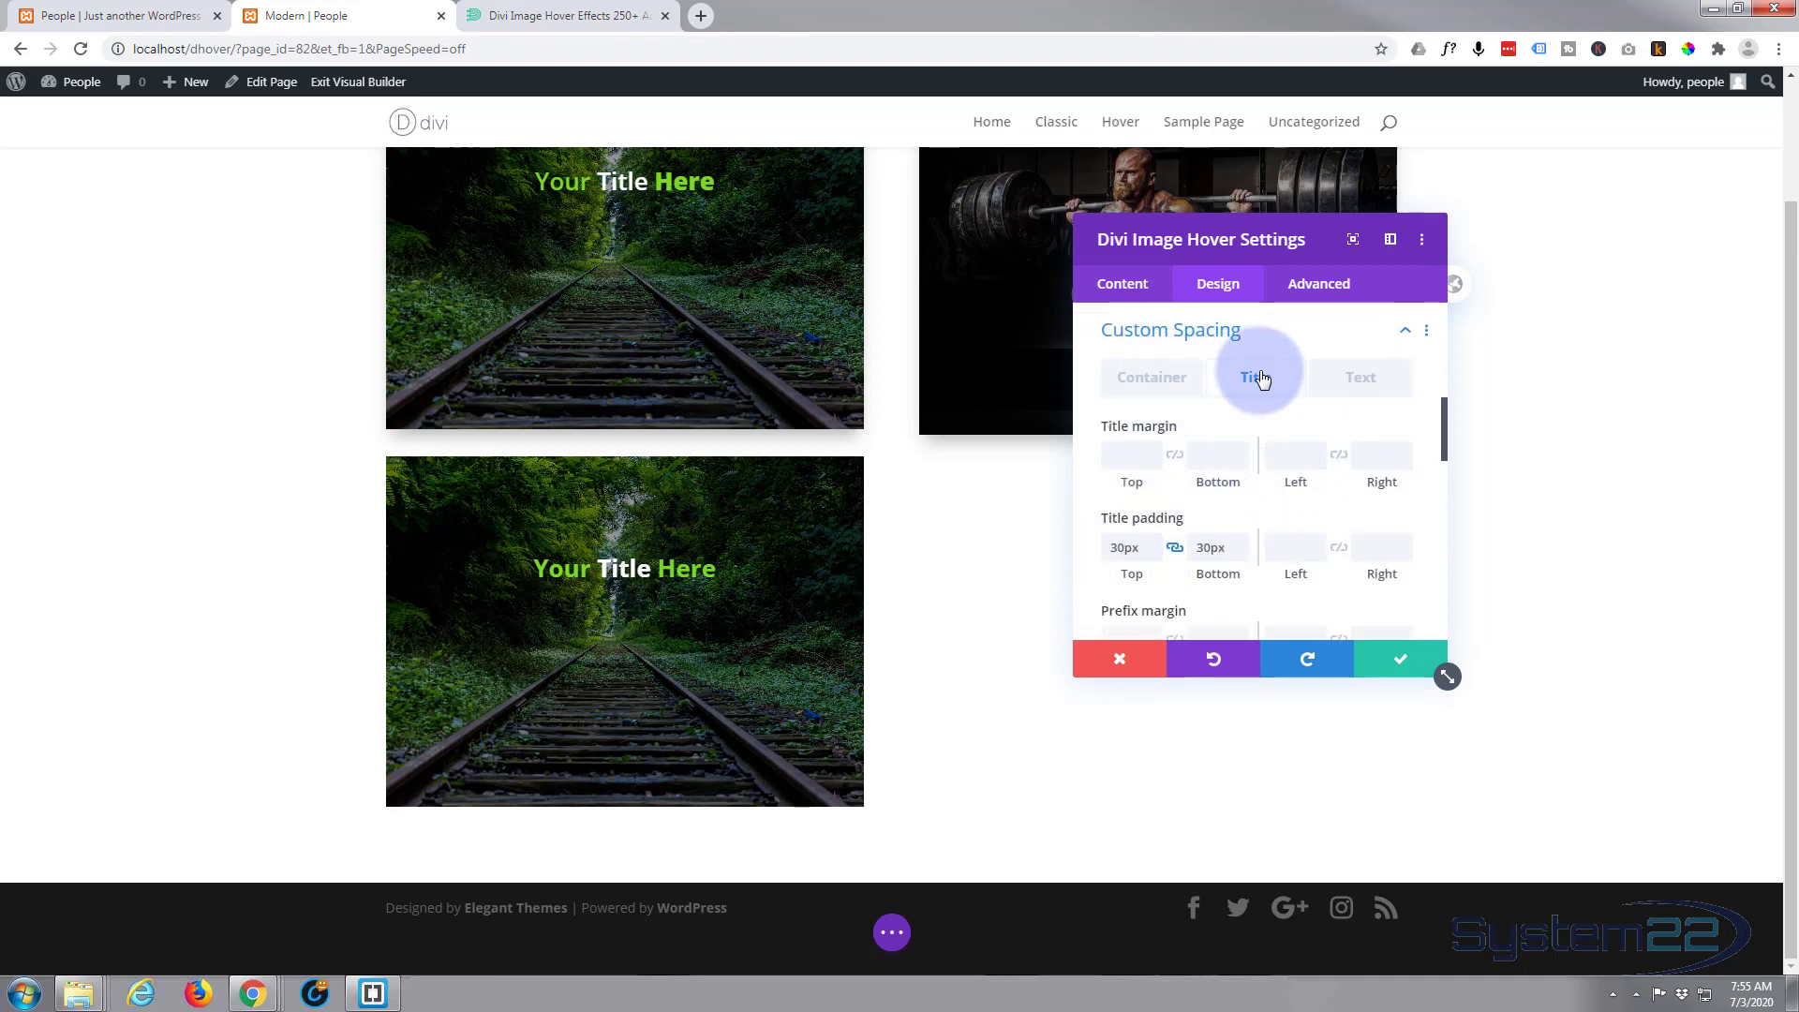
click(1117, 549)
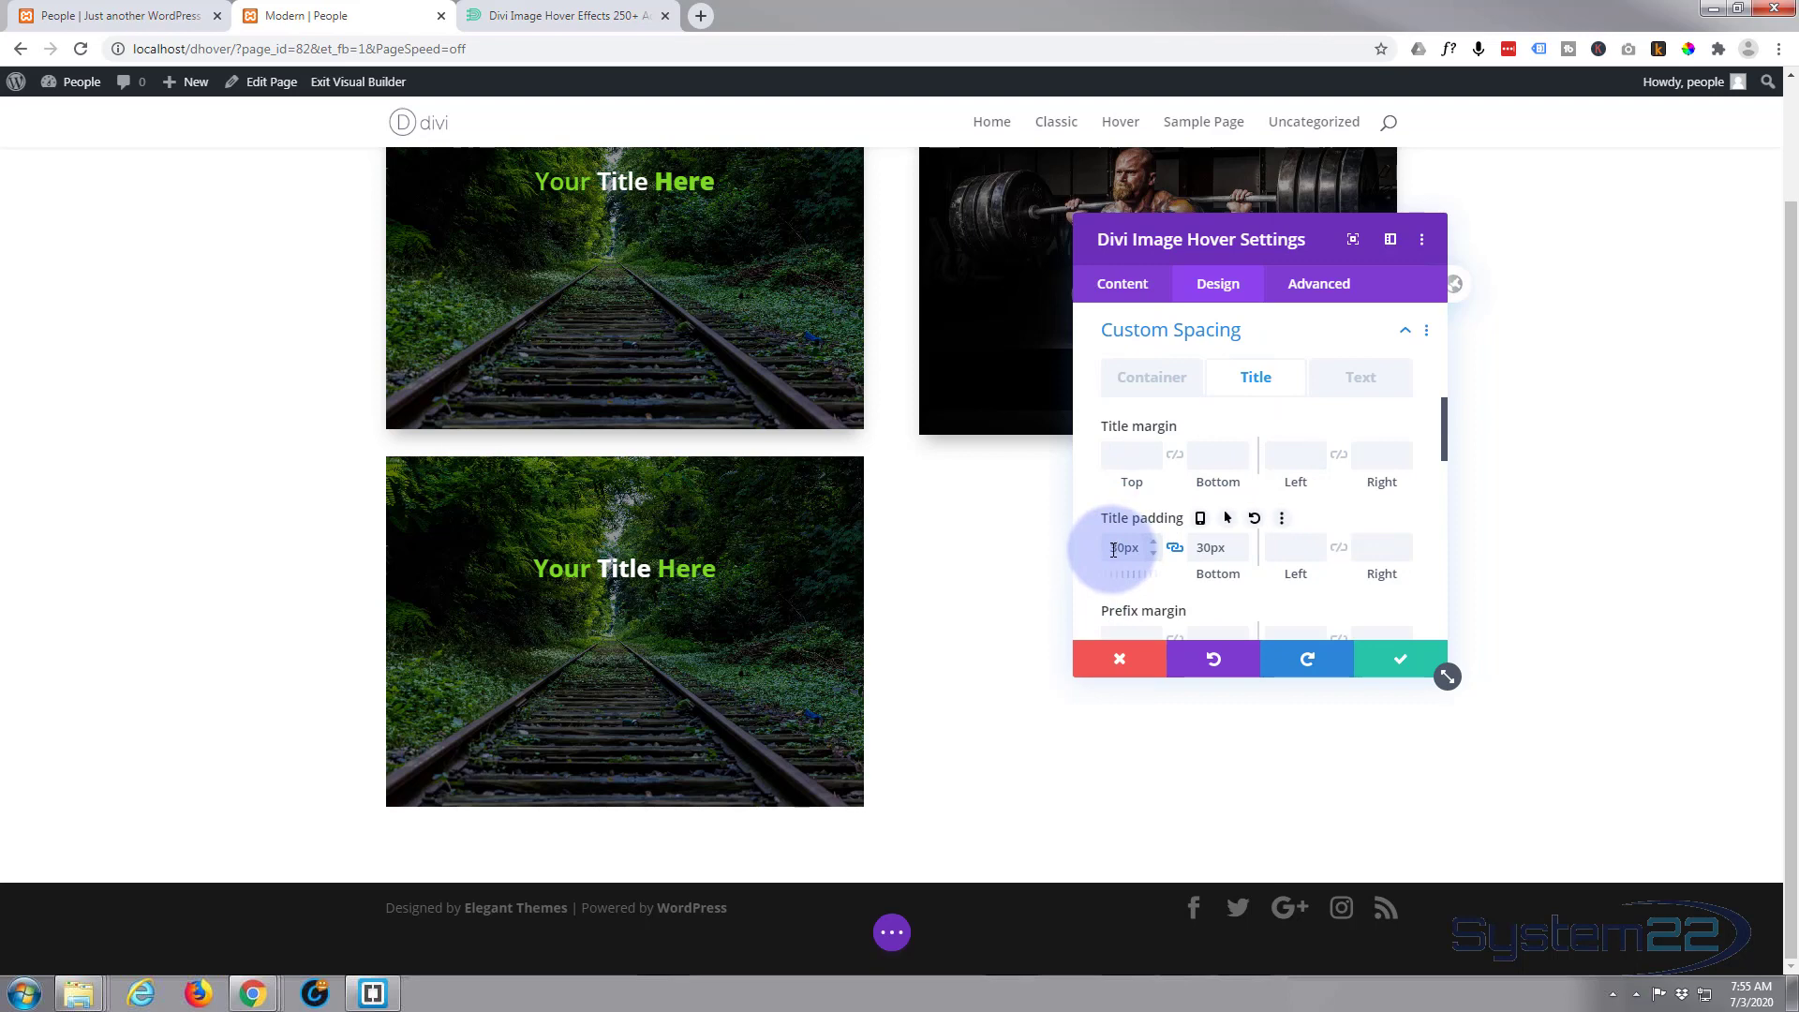
click(1174, 546)
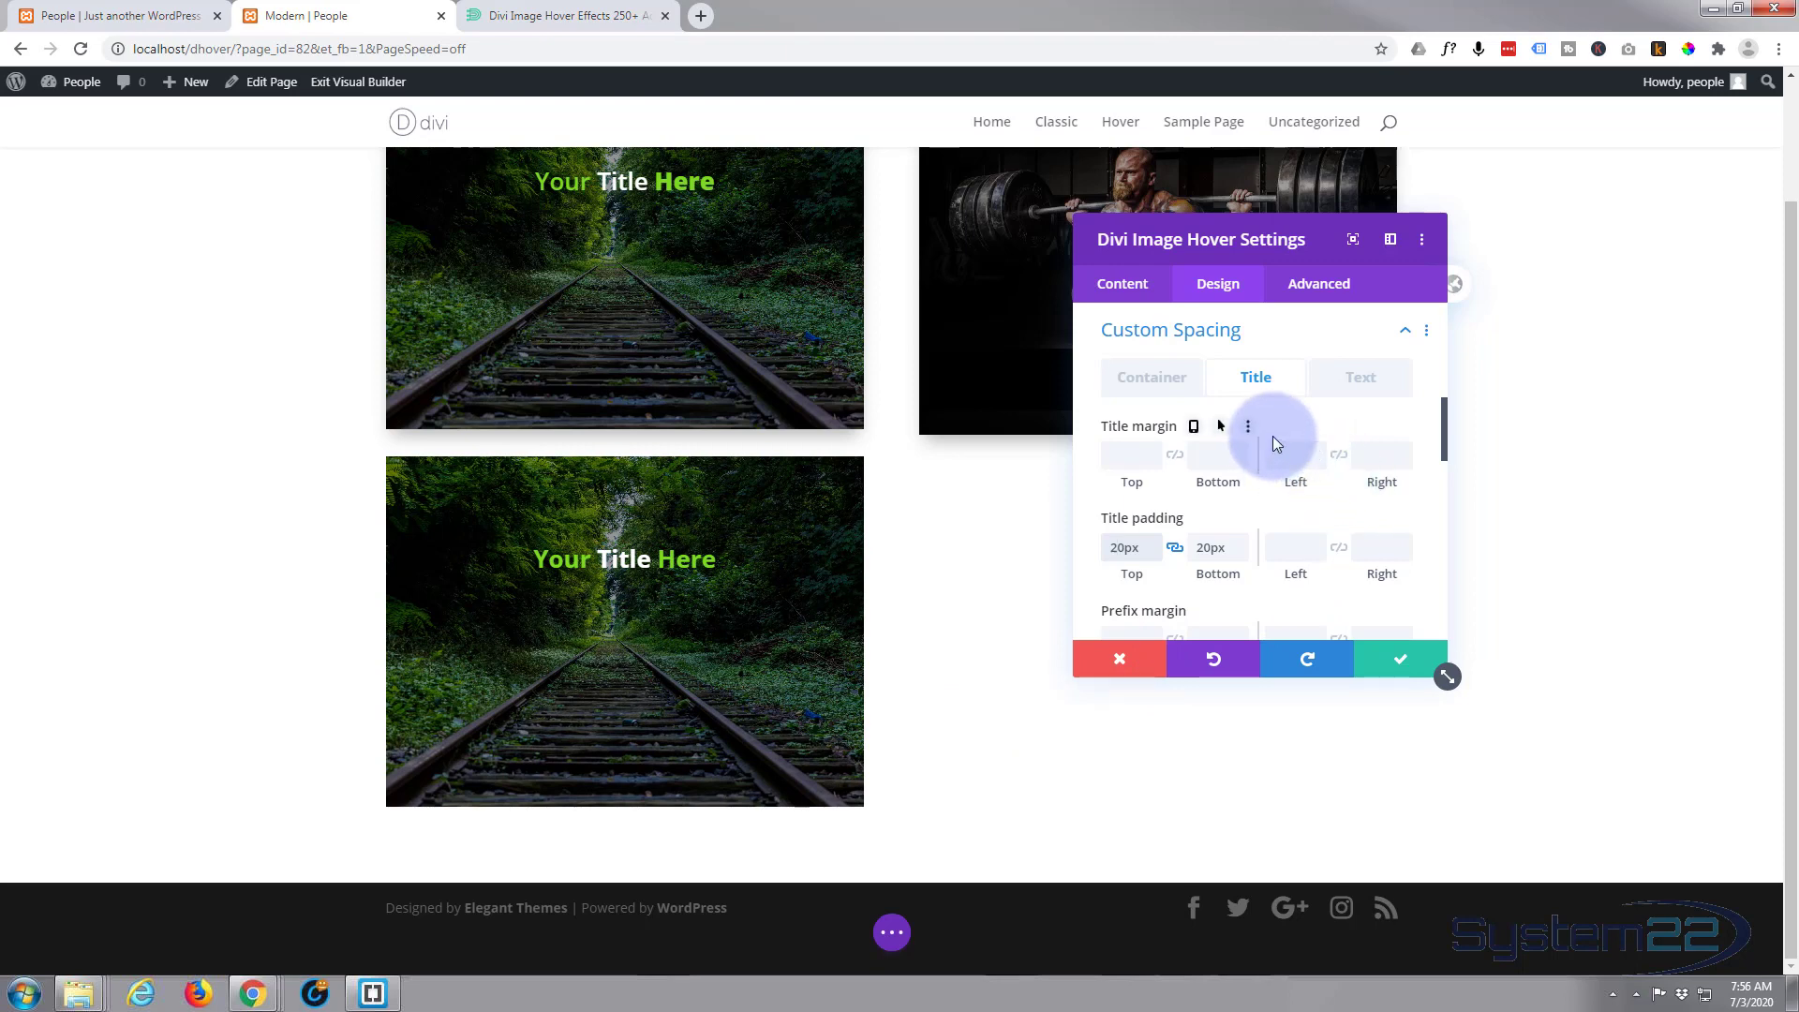
click(1414, 327)
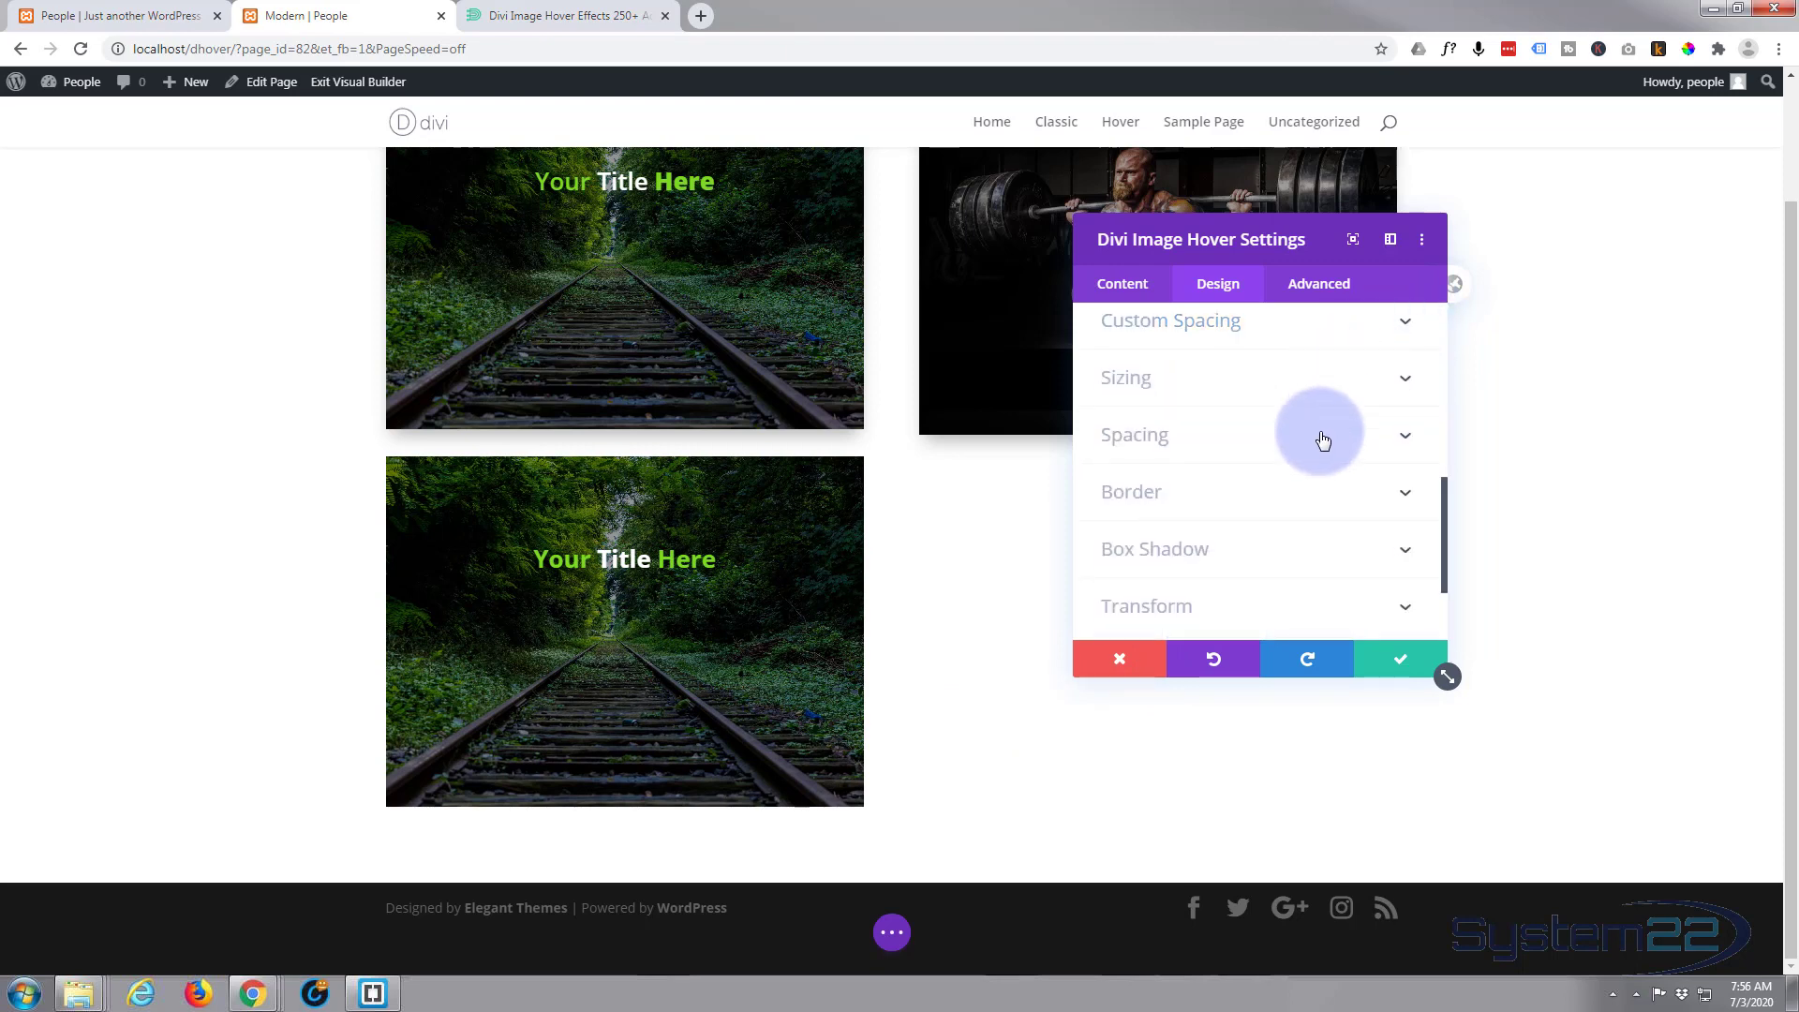
- Review the button's styling options and browse the available button icons
scroll(1322, 440, down, 2)
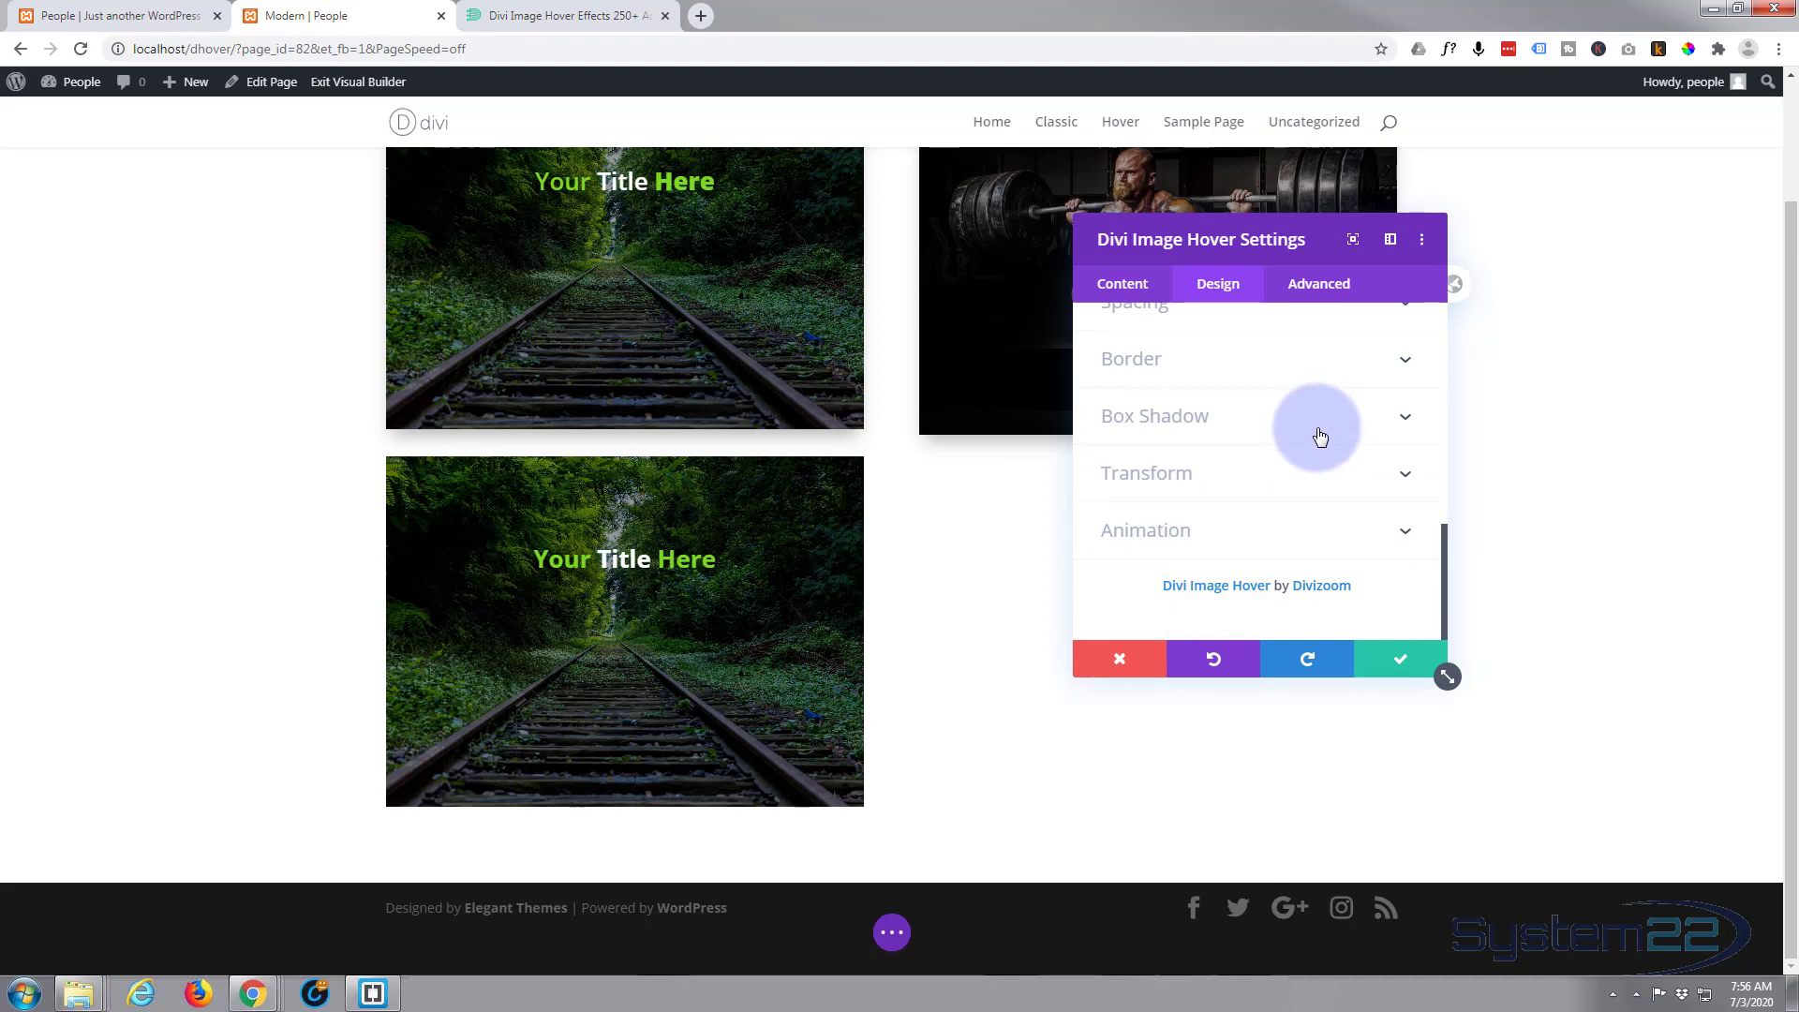
scroll(1319, 433, up, 4)
scroll(1319, 436, up, 3)
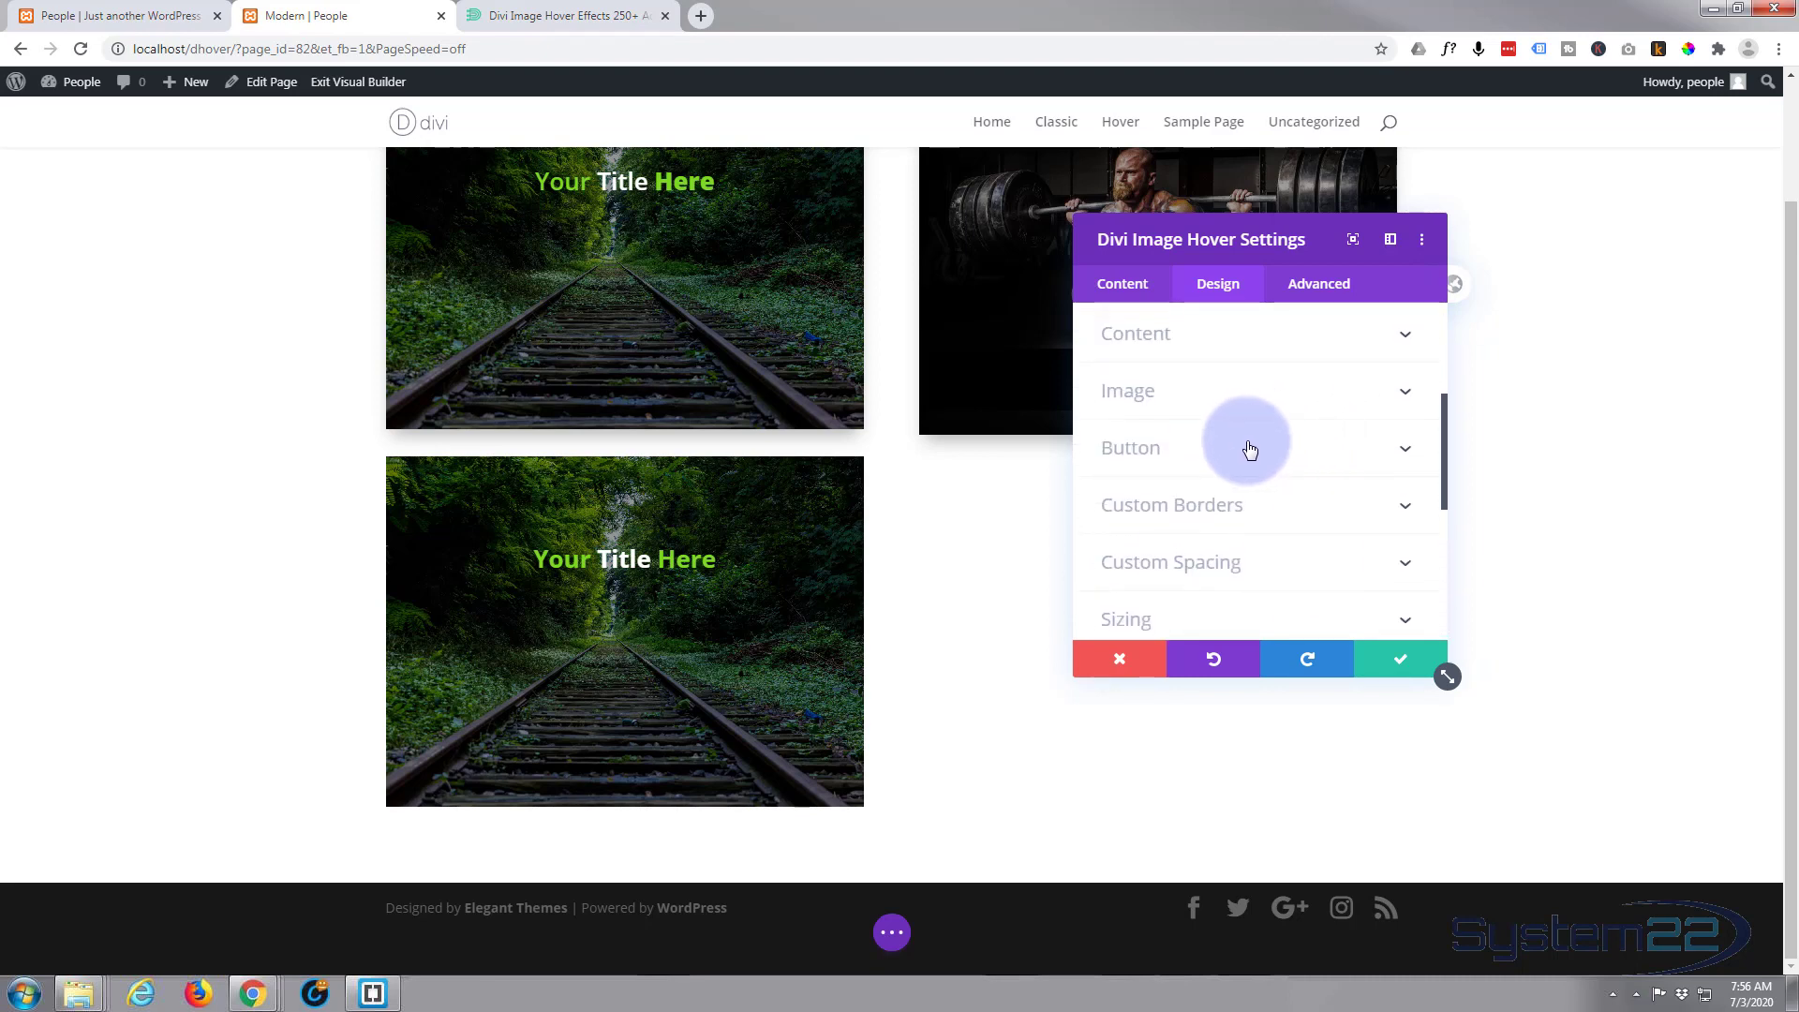
click(1253, 447)
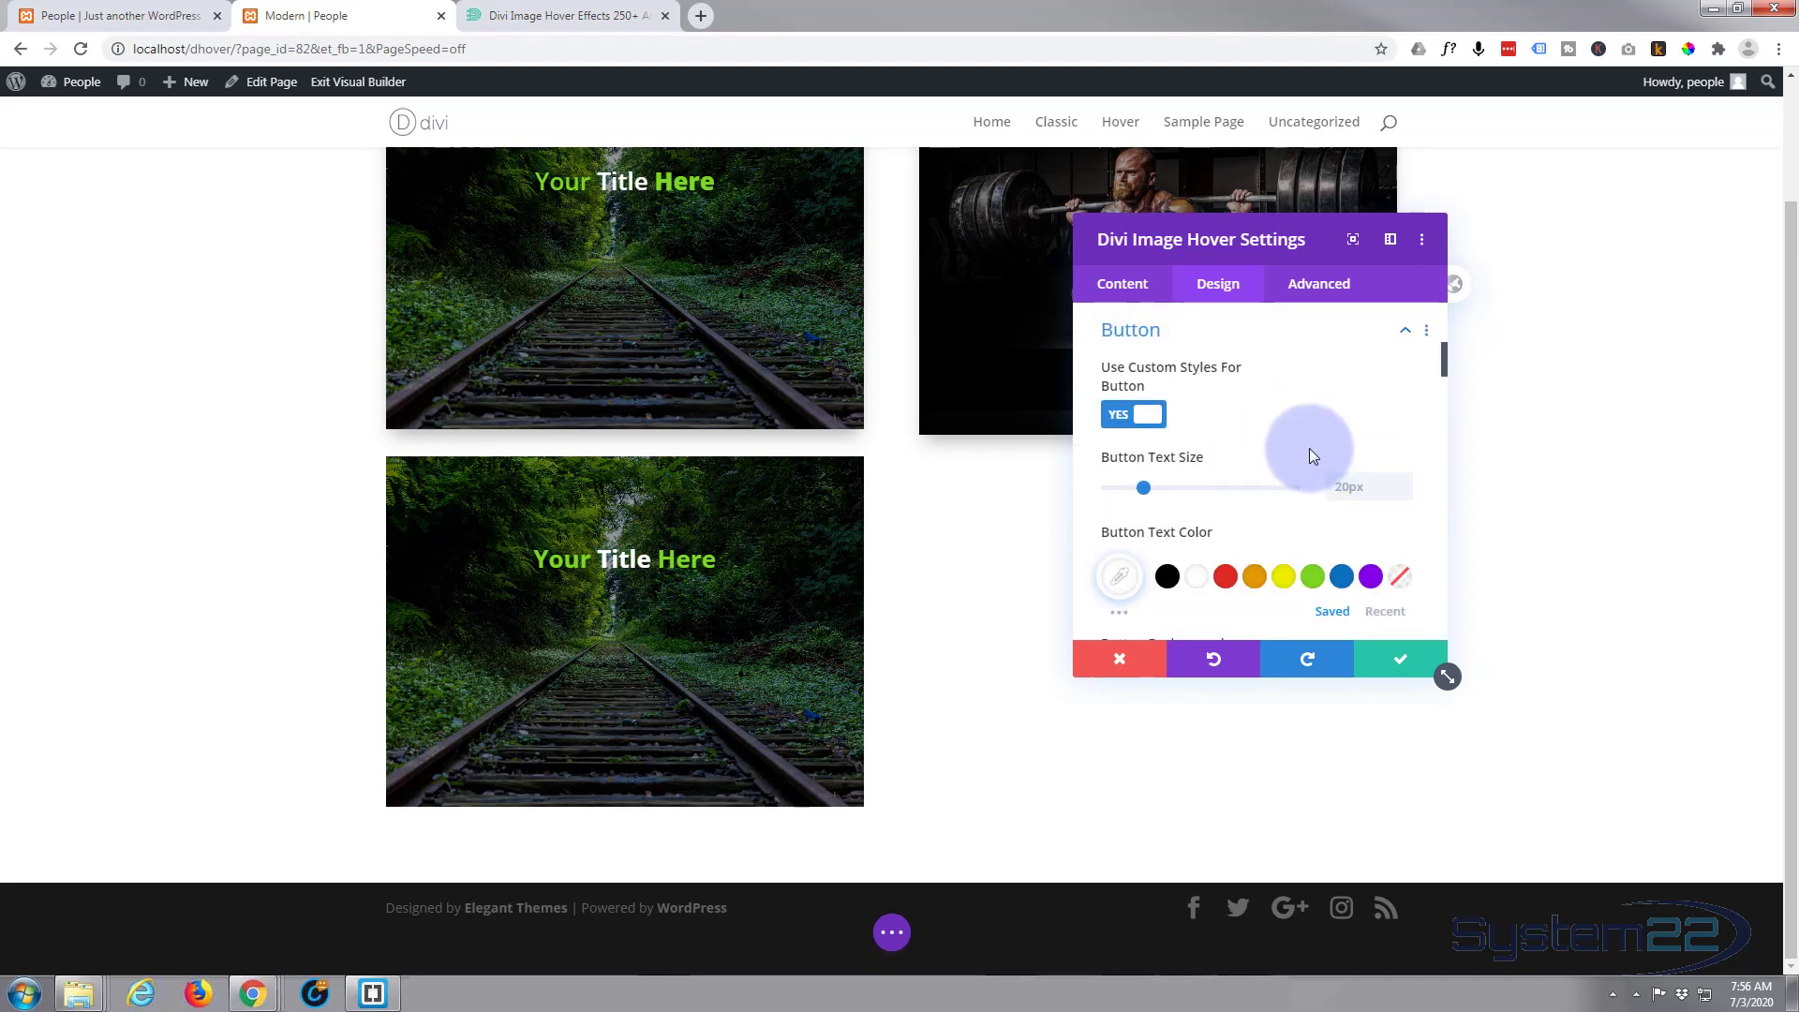
scroll(1310, 455, down, 7)
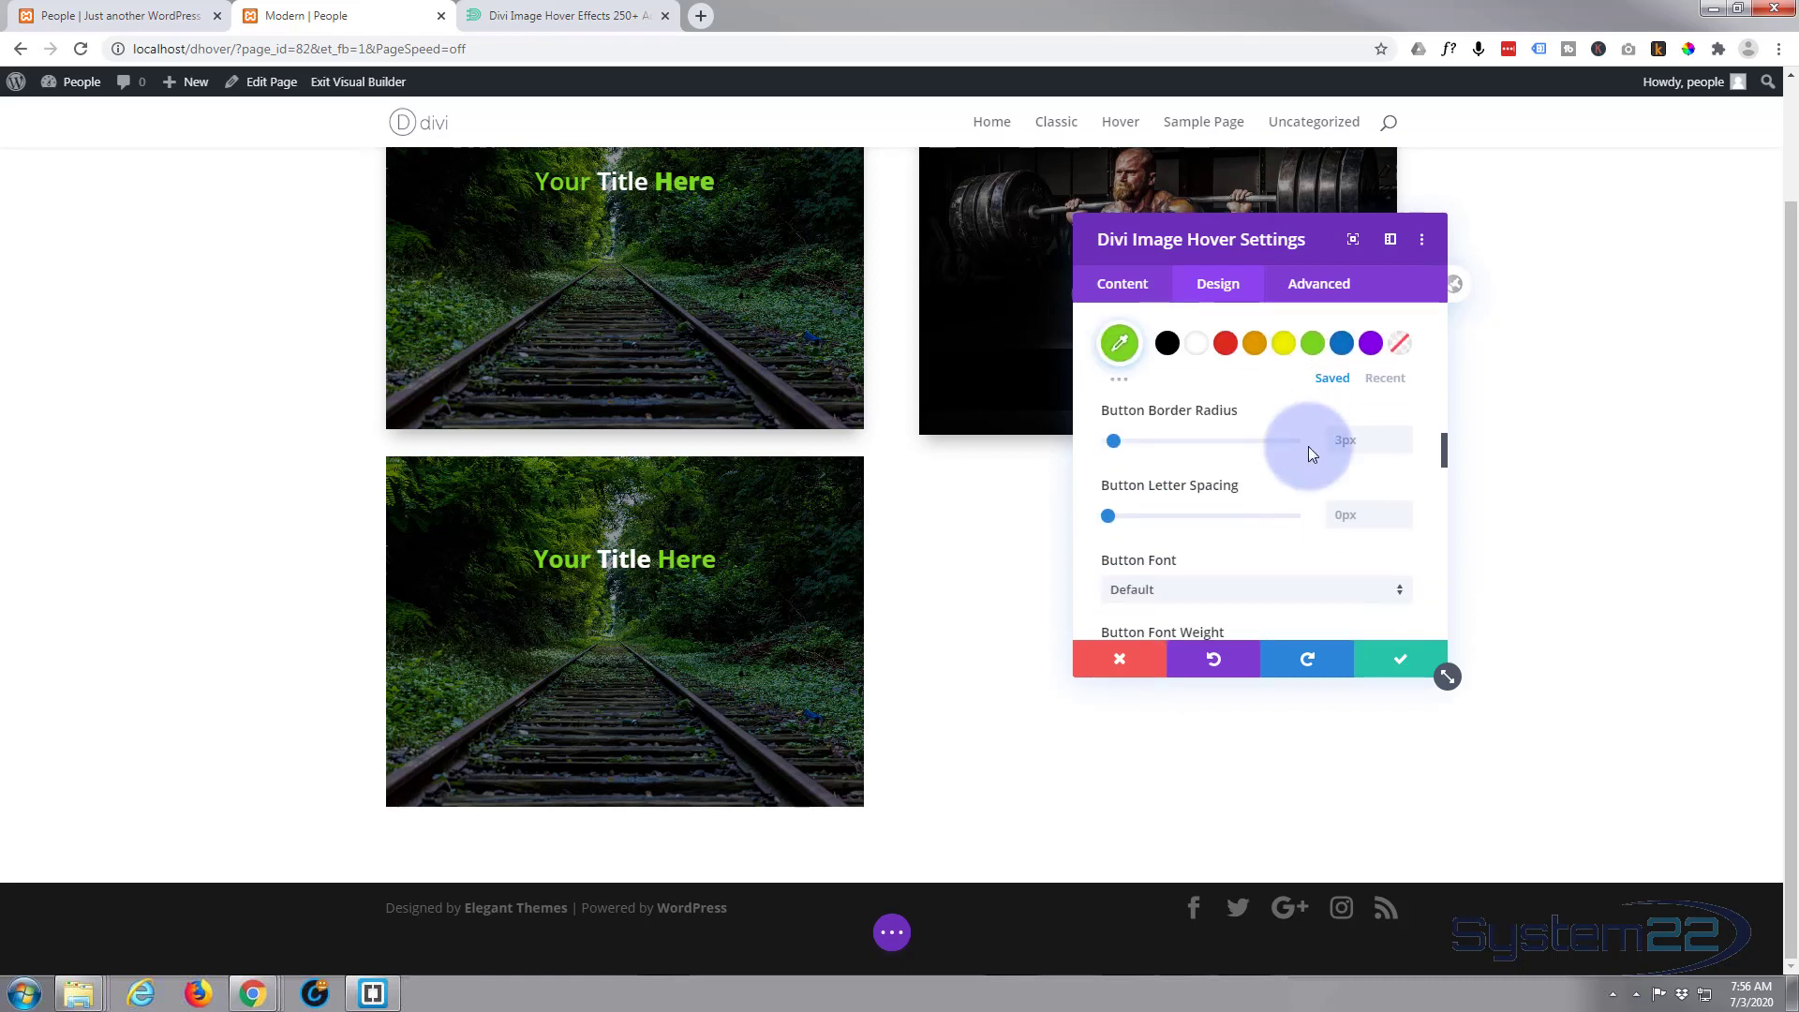
scroll(1308, 453, down, 7)
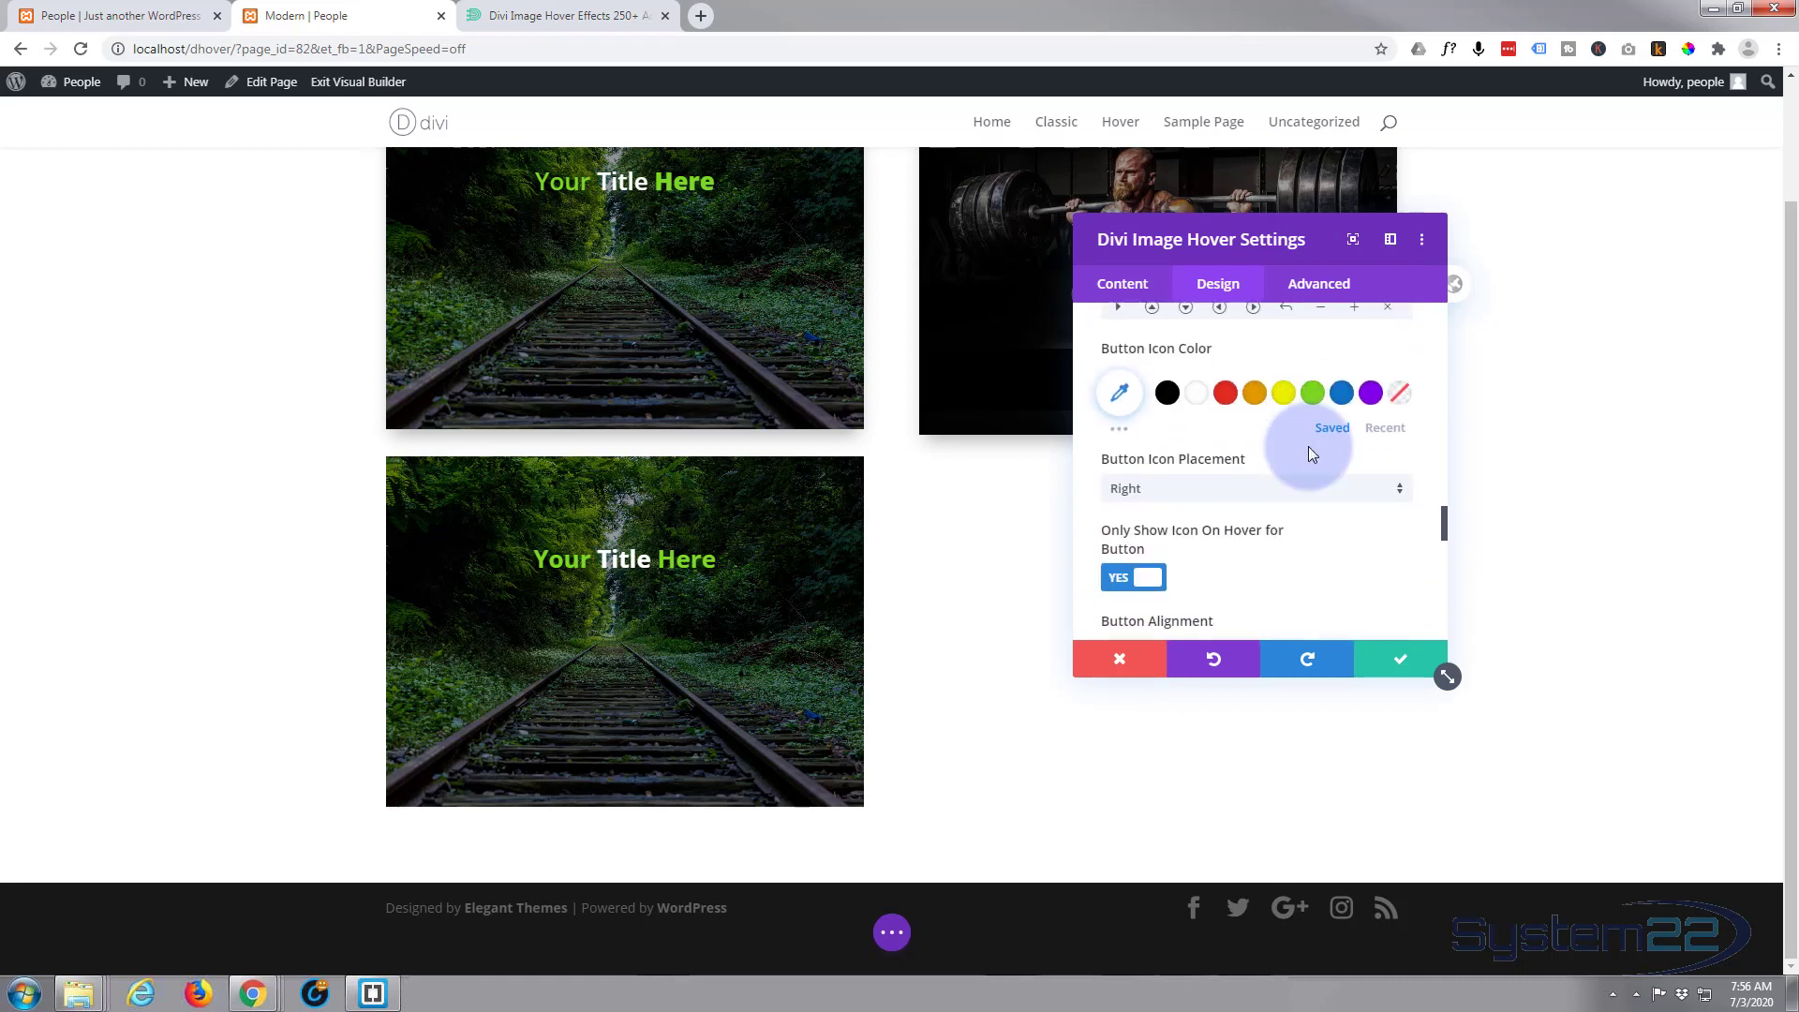
scroll(1309, 446, down, 1)
scroll(1309, 446, up, 4)
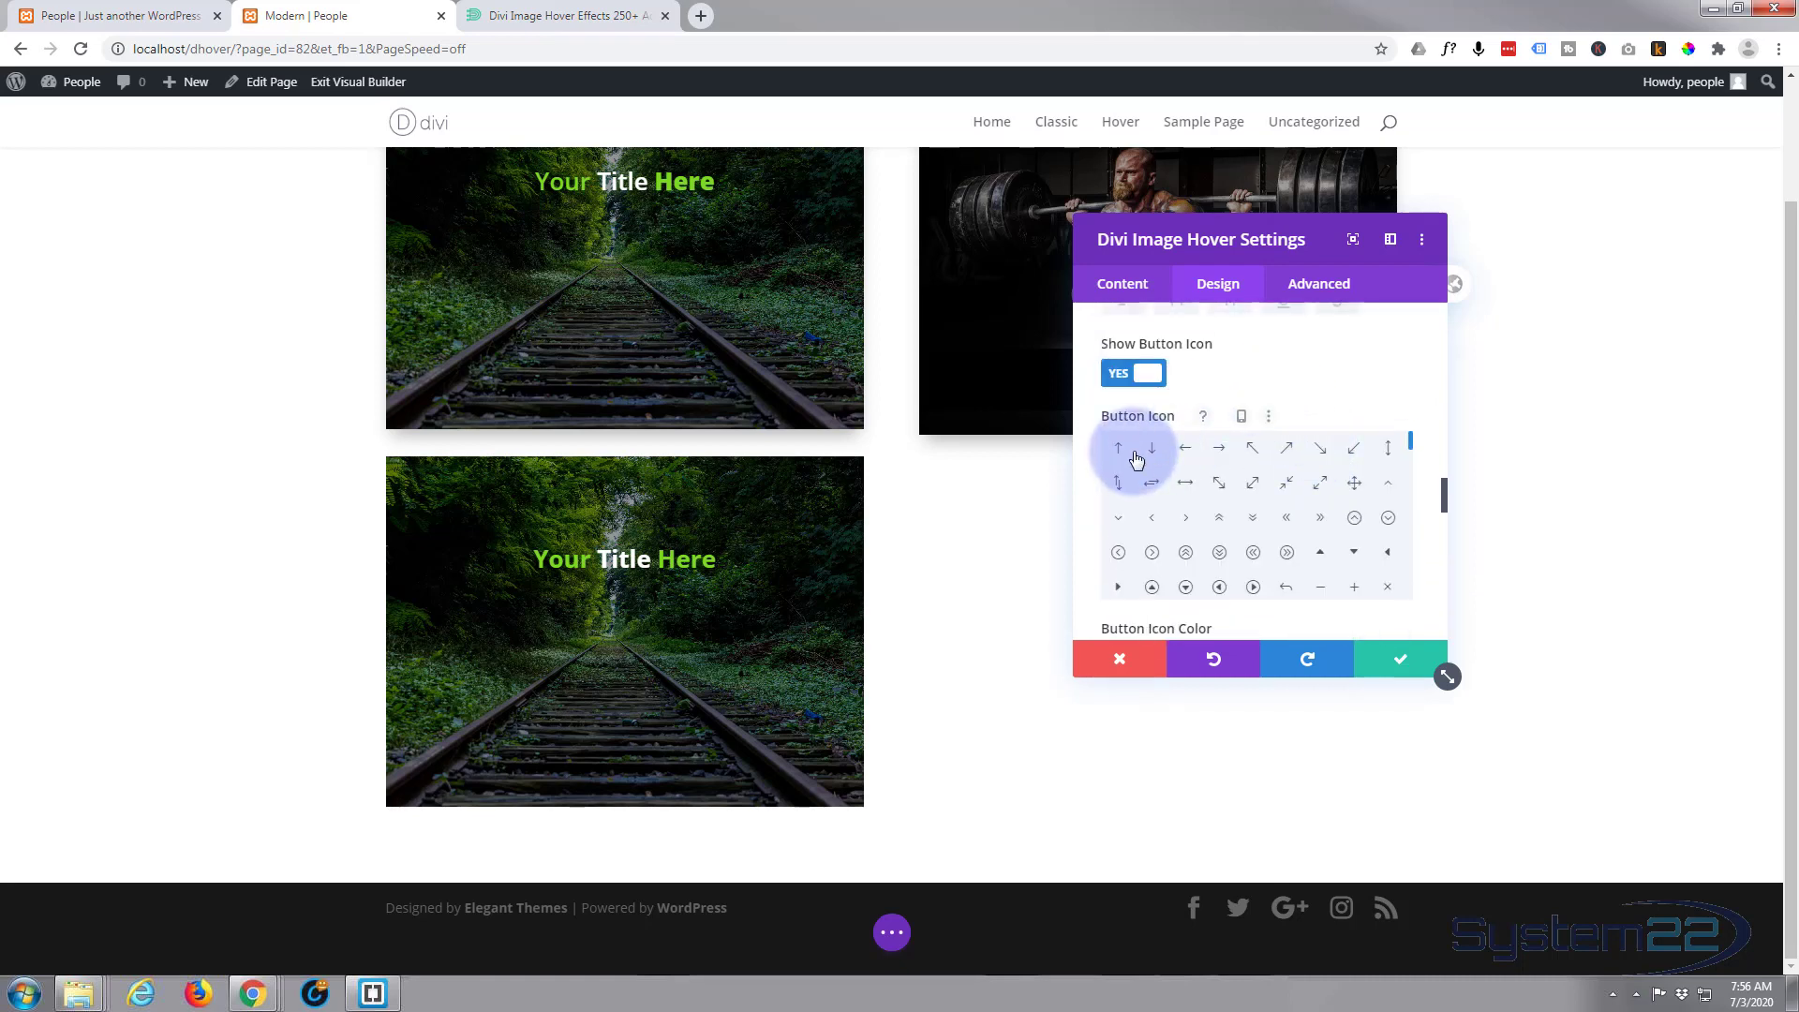
mouse_move(599, 731)
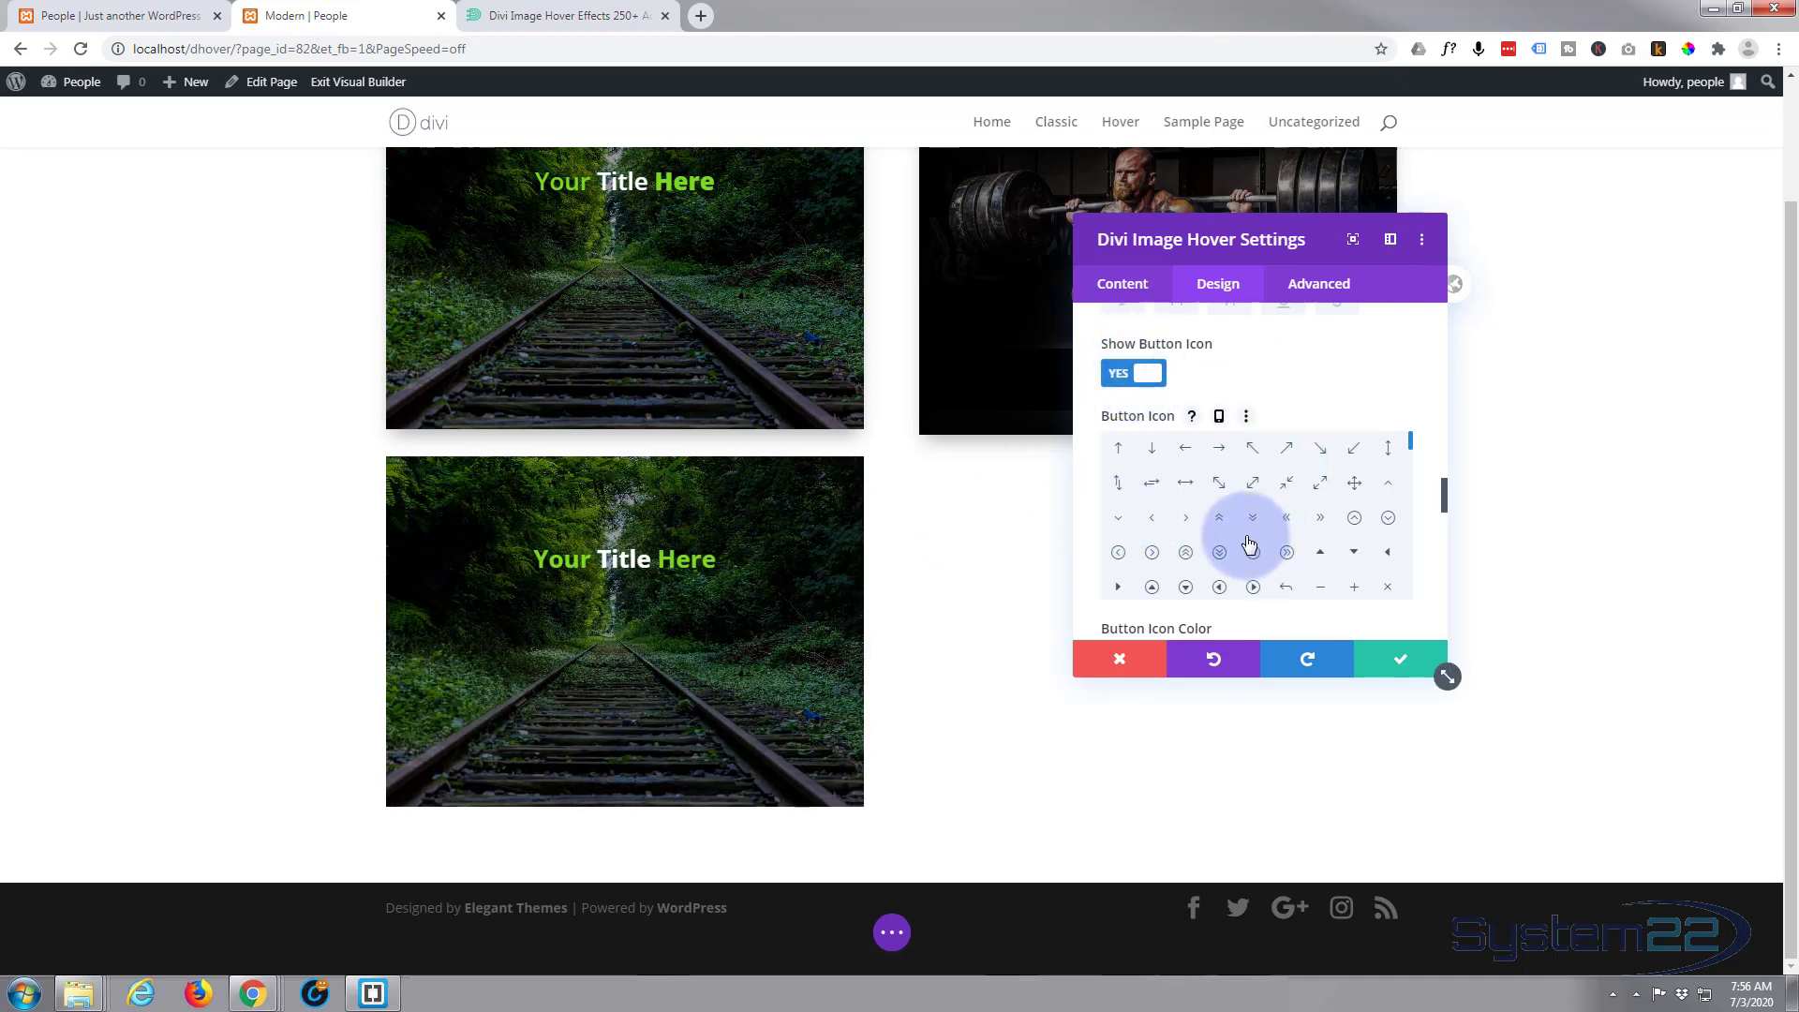
scroll(1250, 544, down, 5)
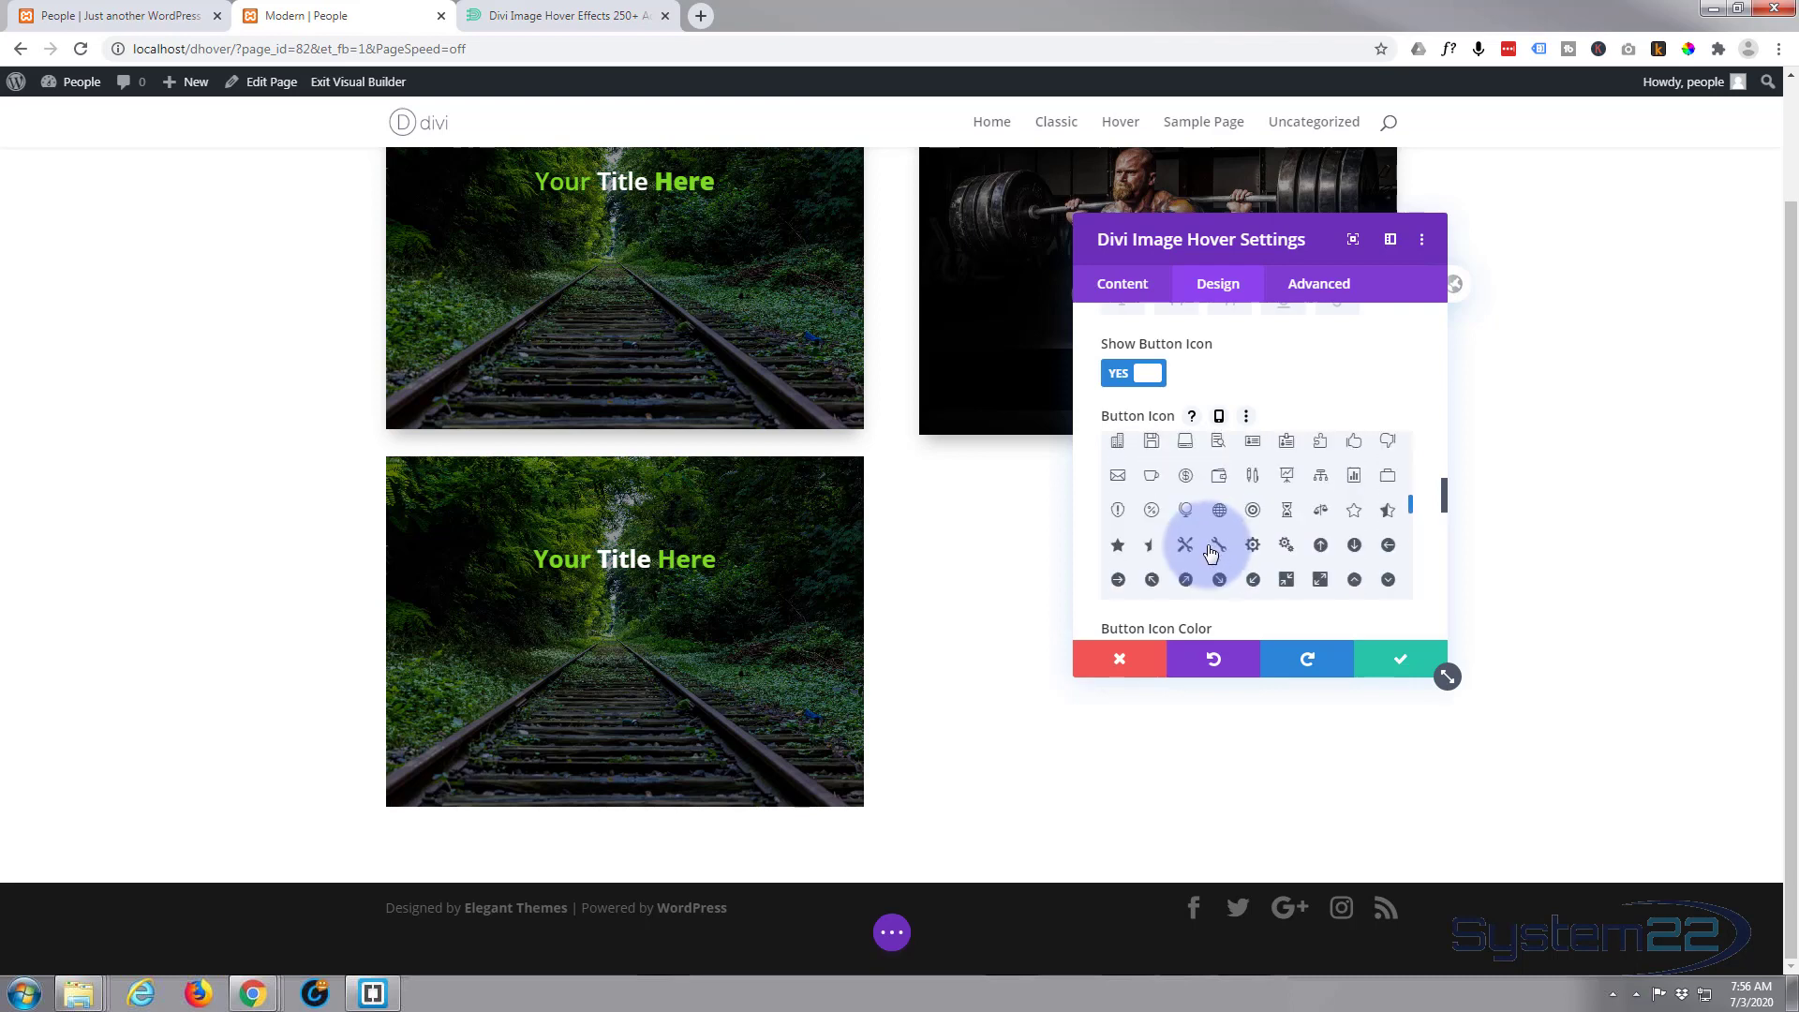
scroll(1211, 553, down, 5)
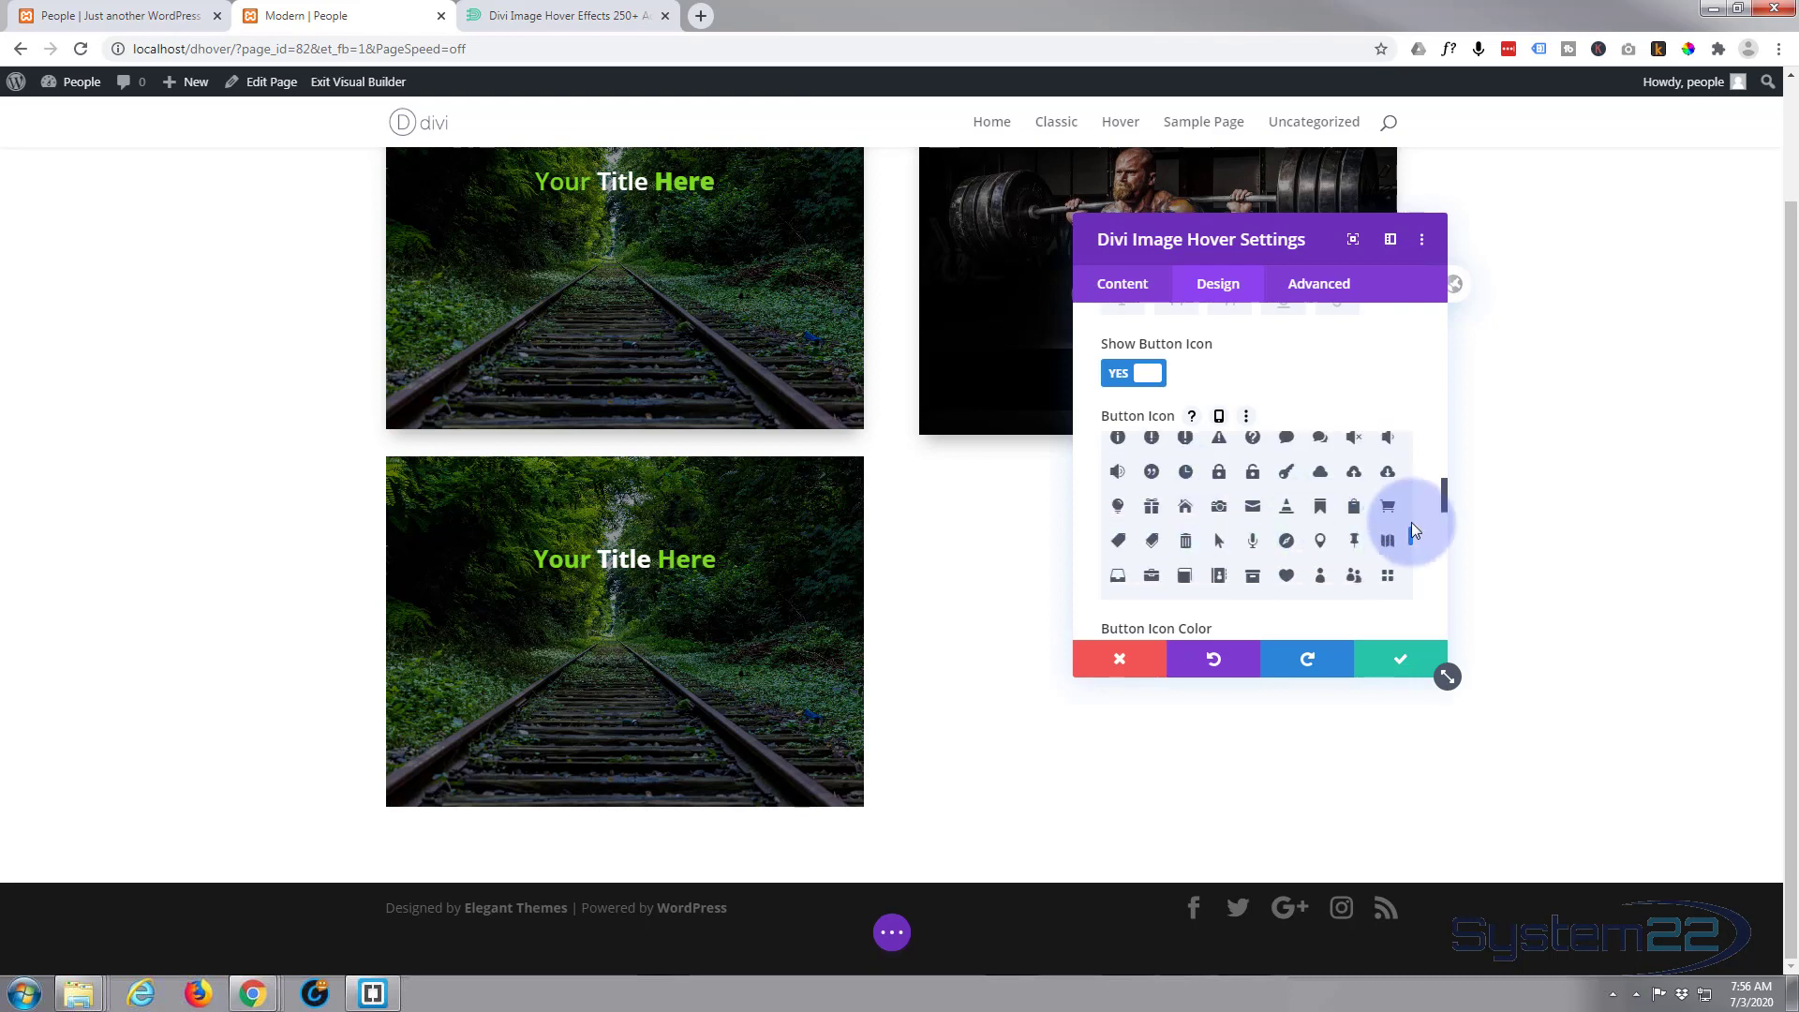
scroll(1434, 497, down, 3)
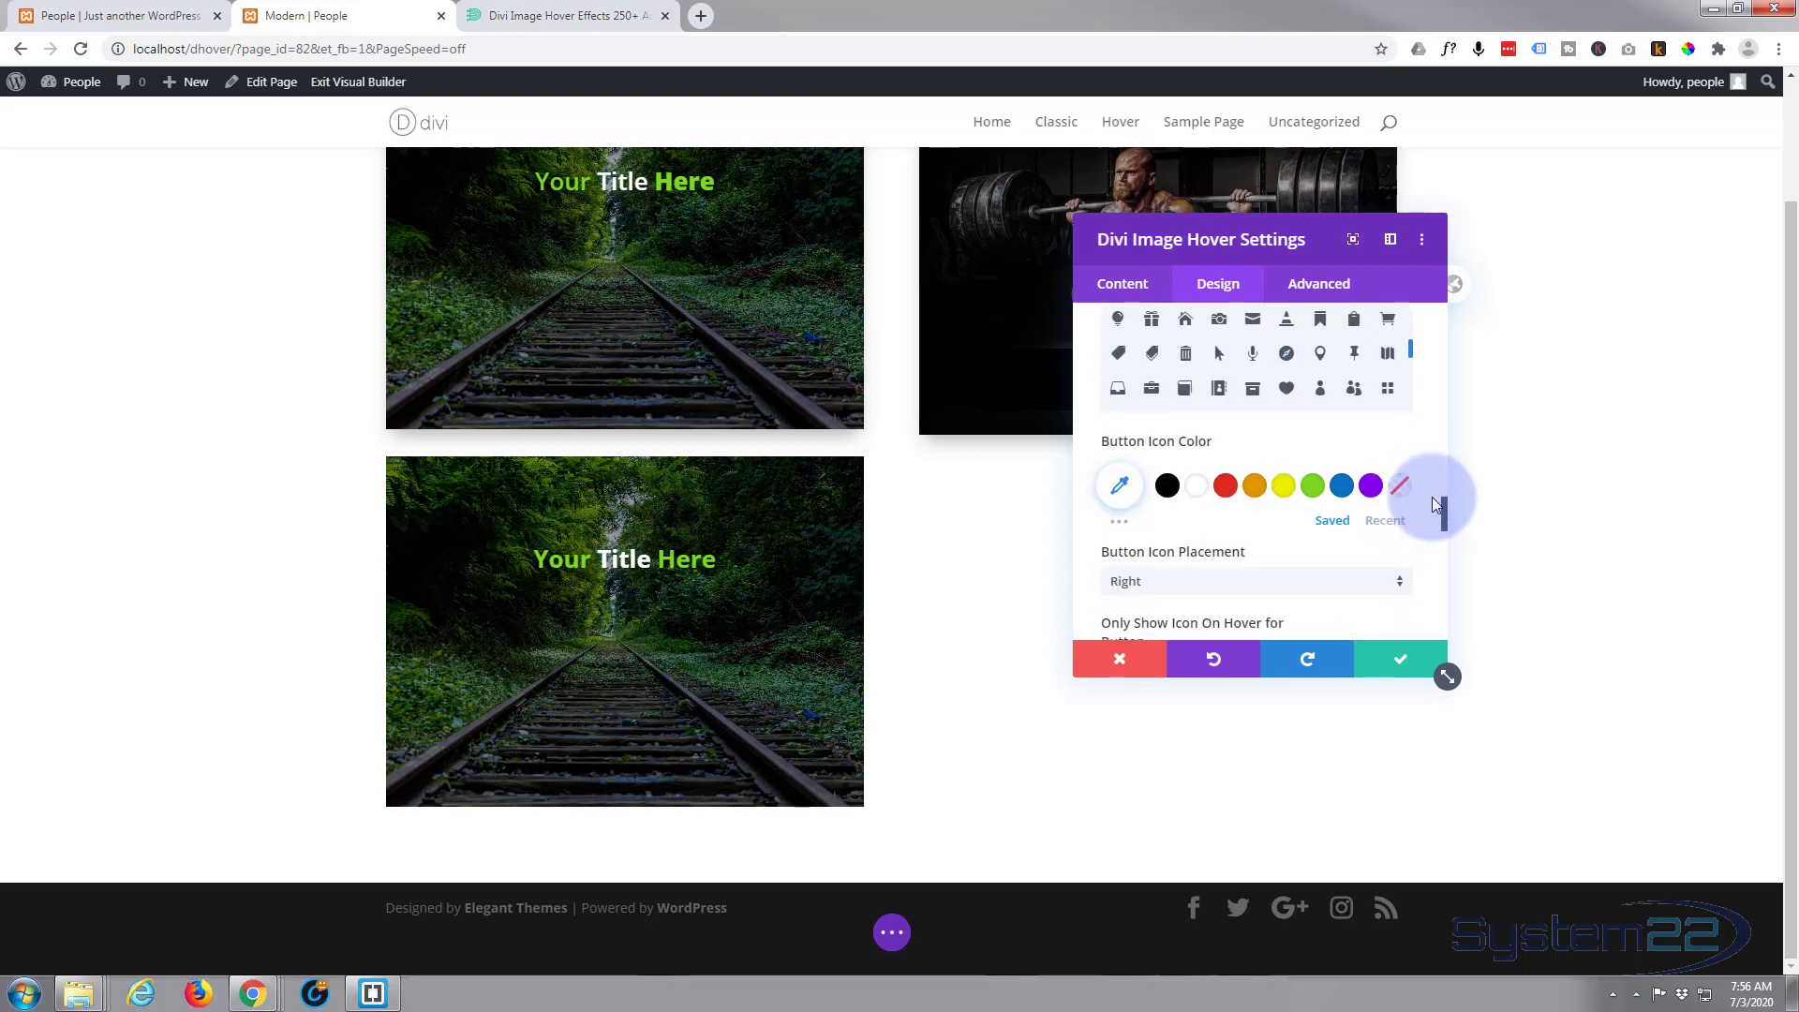
- Set the button's top and bottom margin to 20px and preview it on the lower railway image
scroll(1434, 504, down, 6)
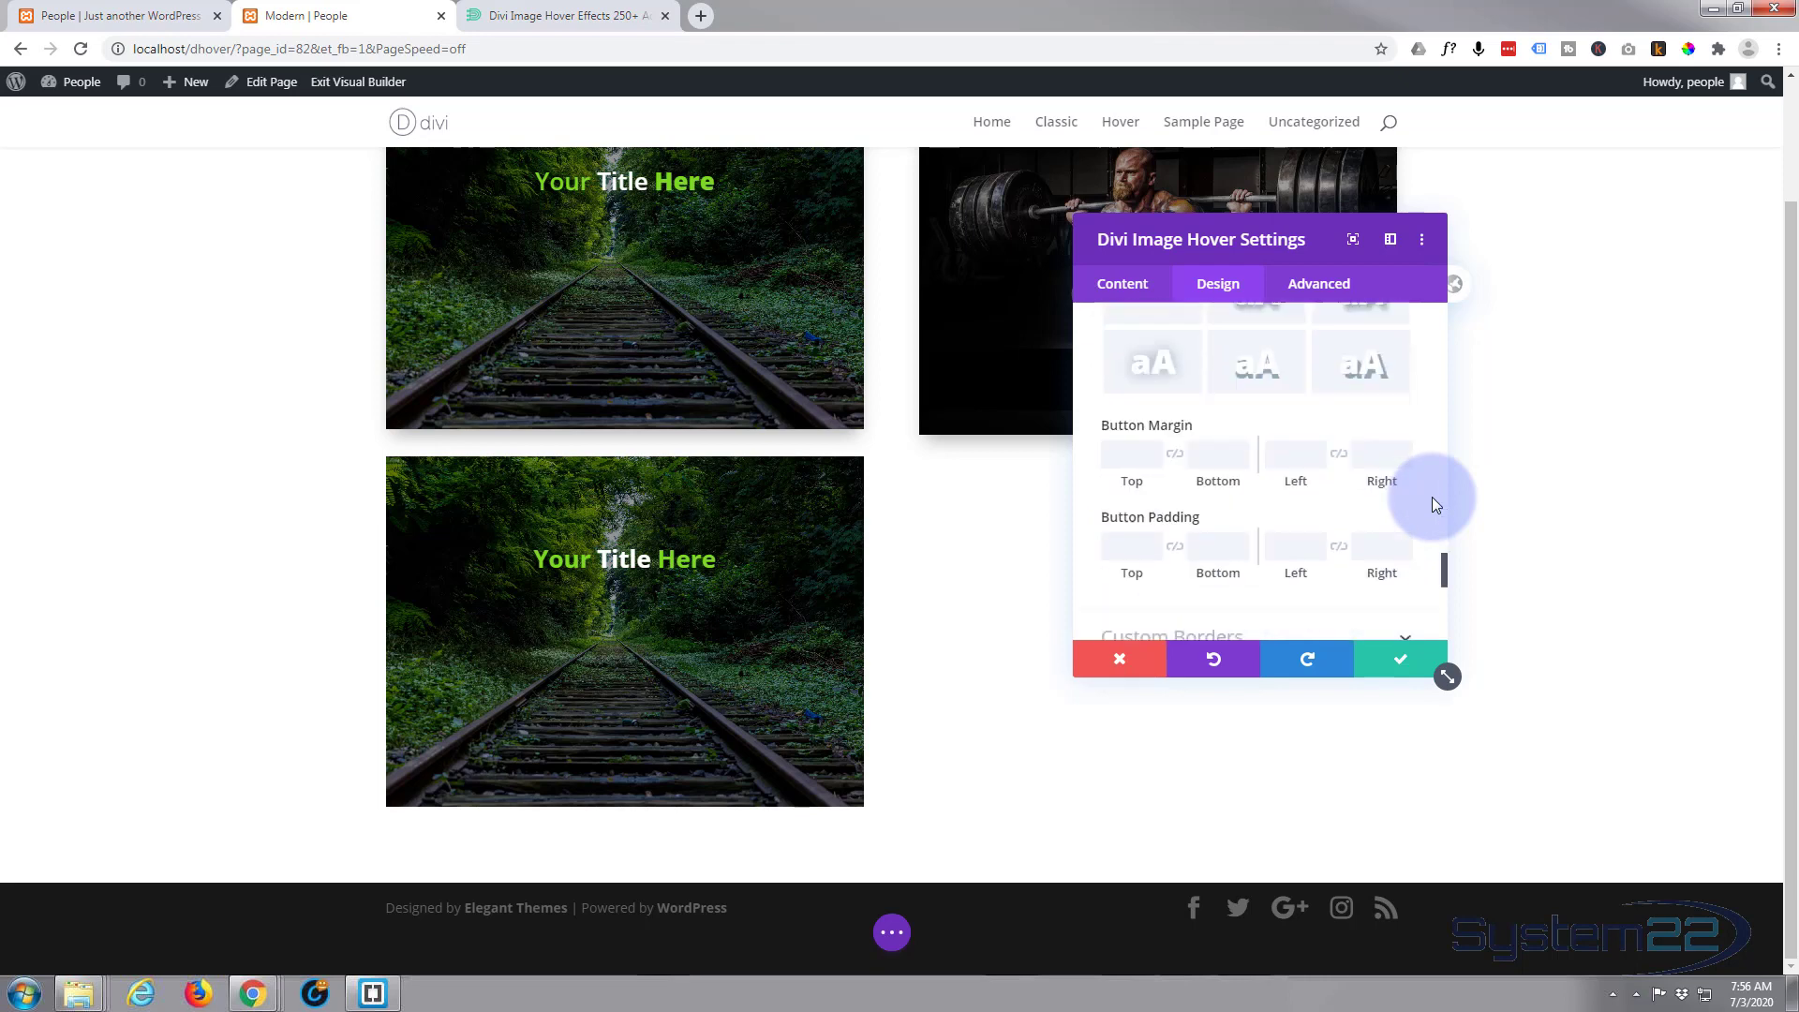
scroll(1432, 497, down, 1)
scroll(1431, 495, up, 1)
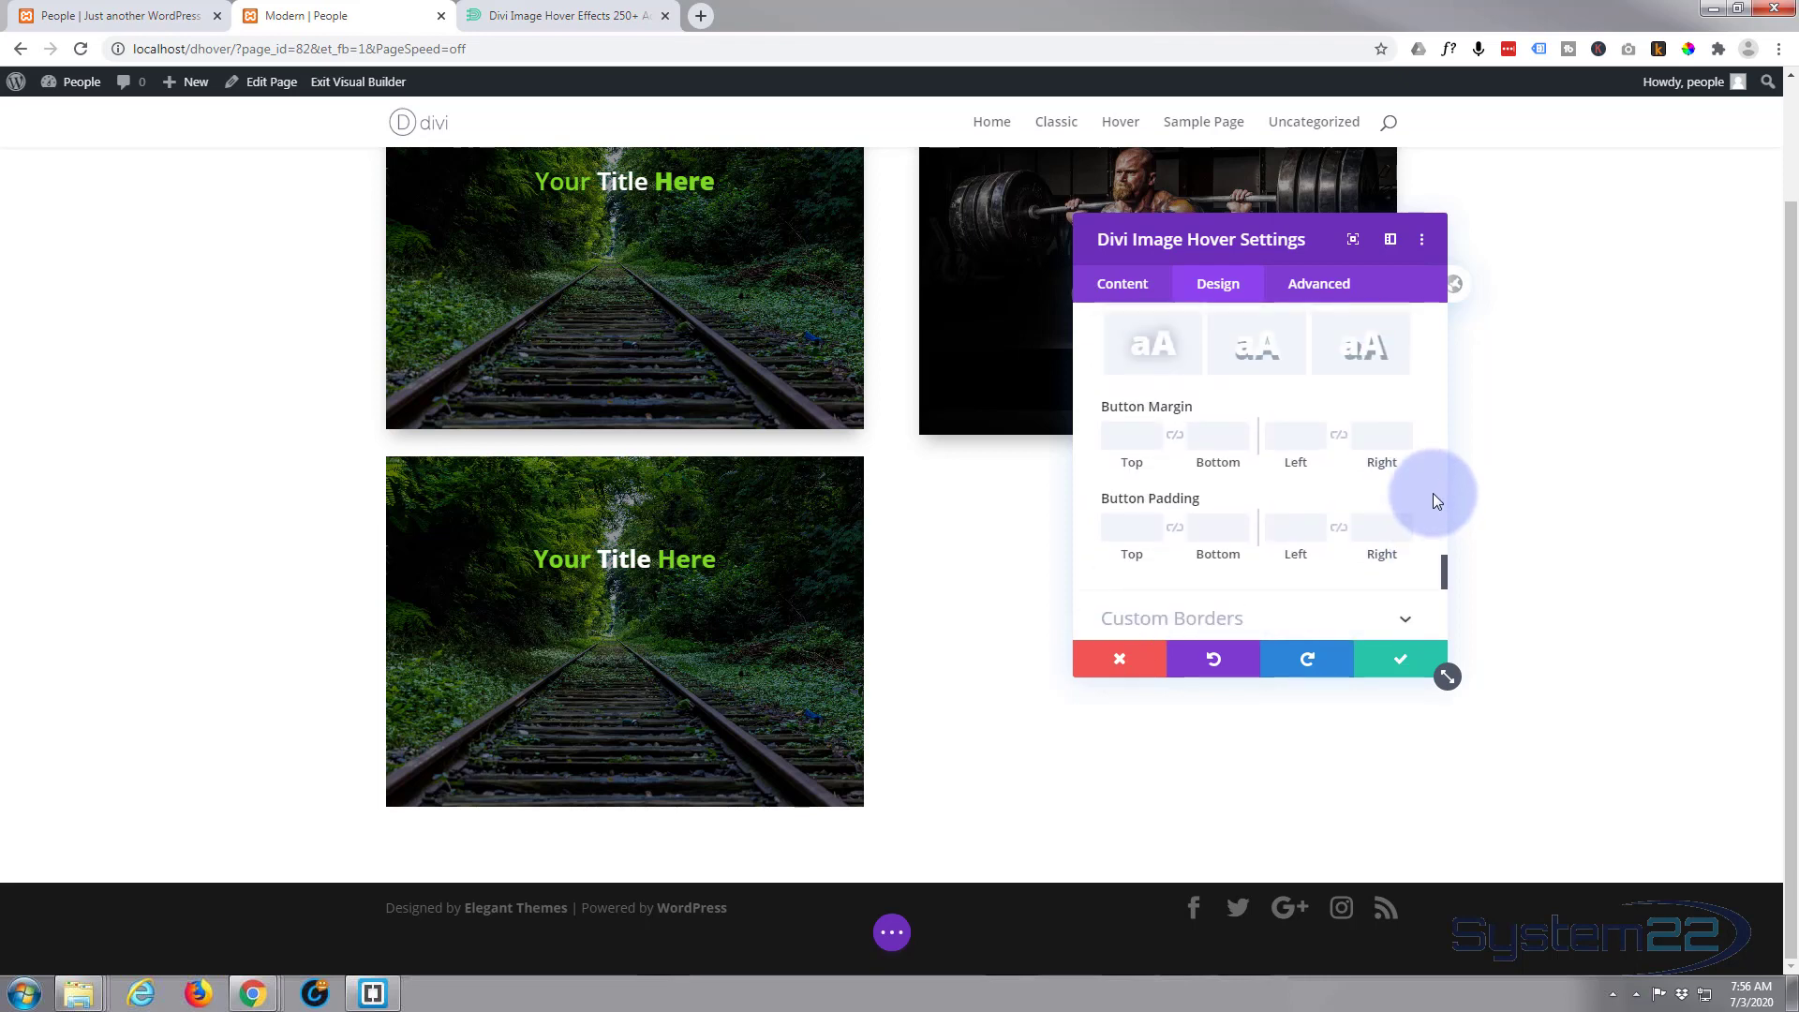
mouse_move(659, 709)
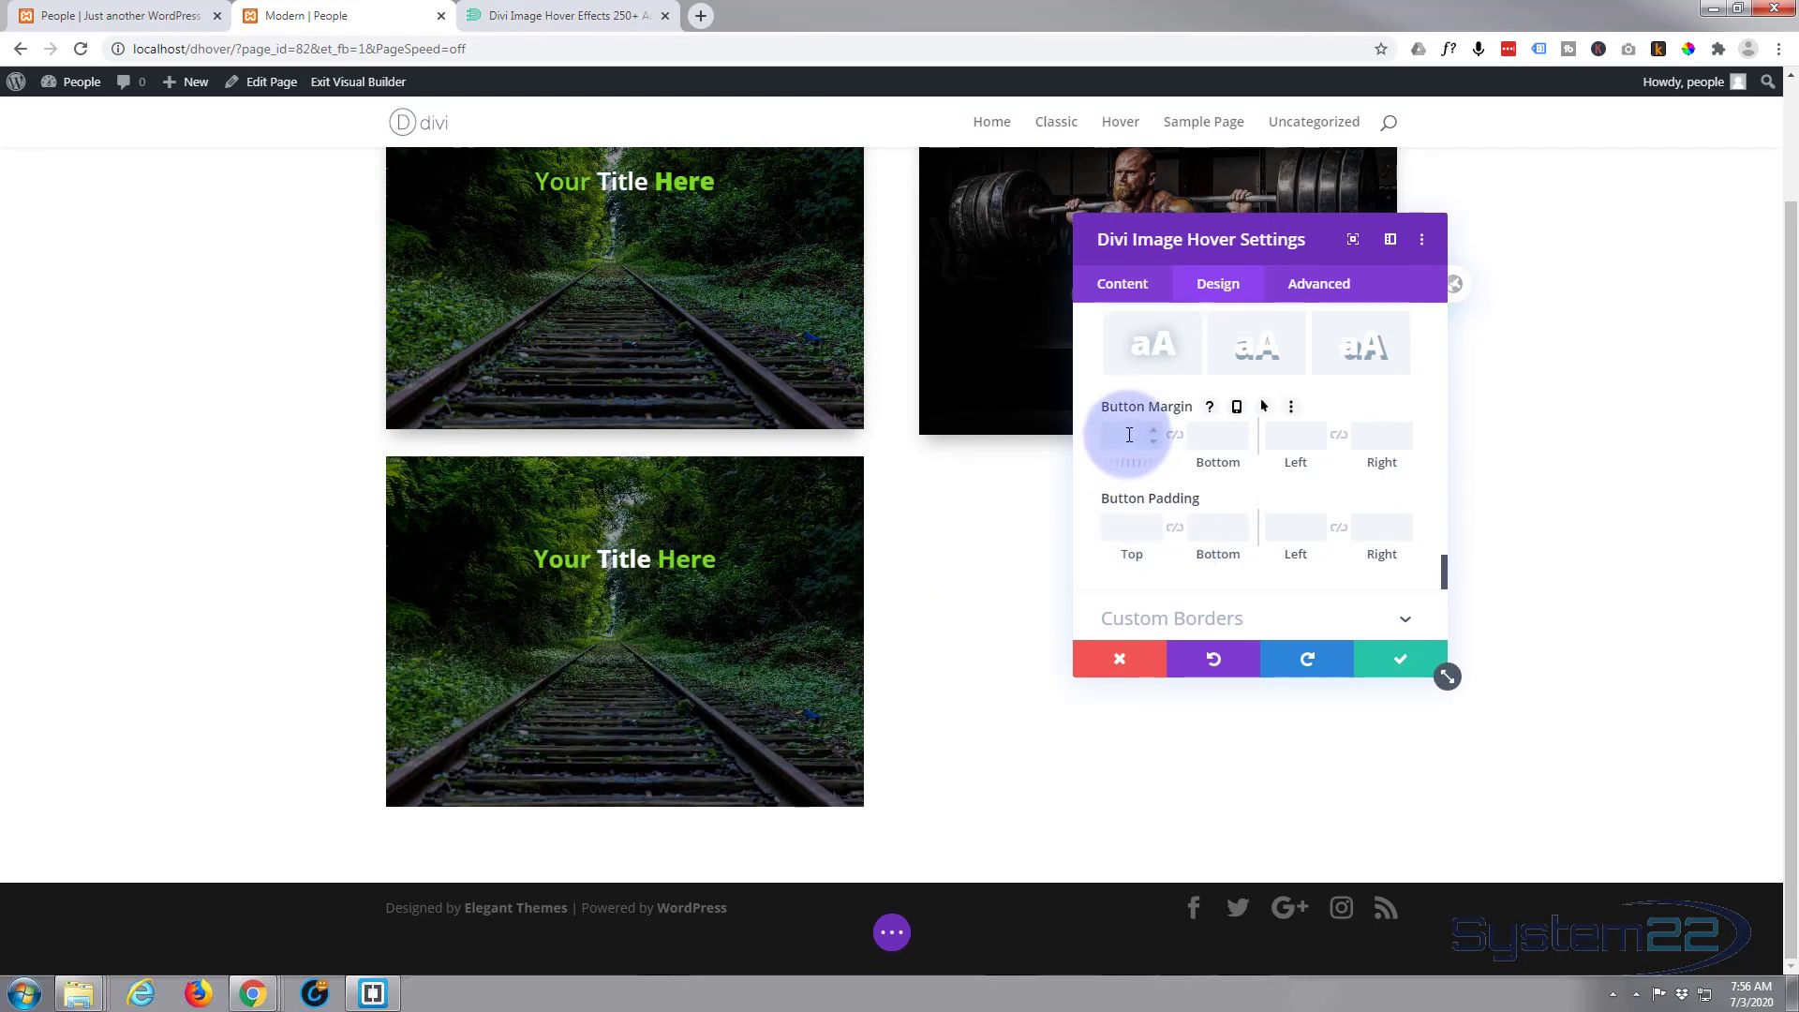
text(20)
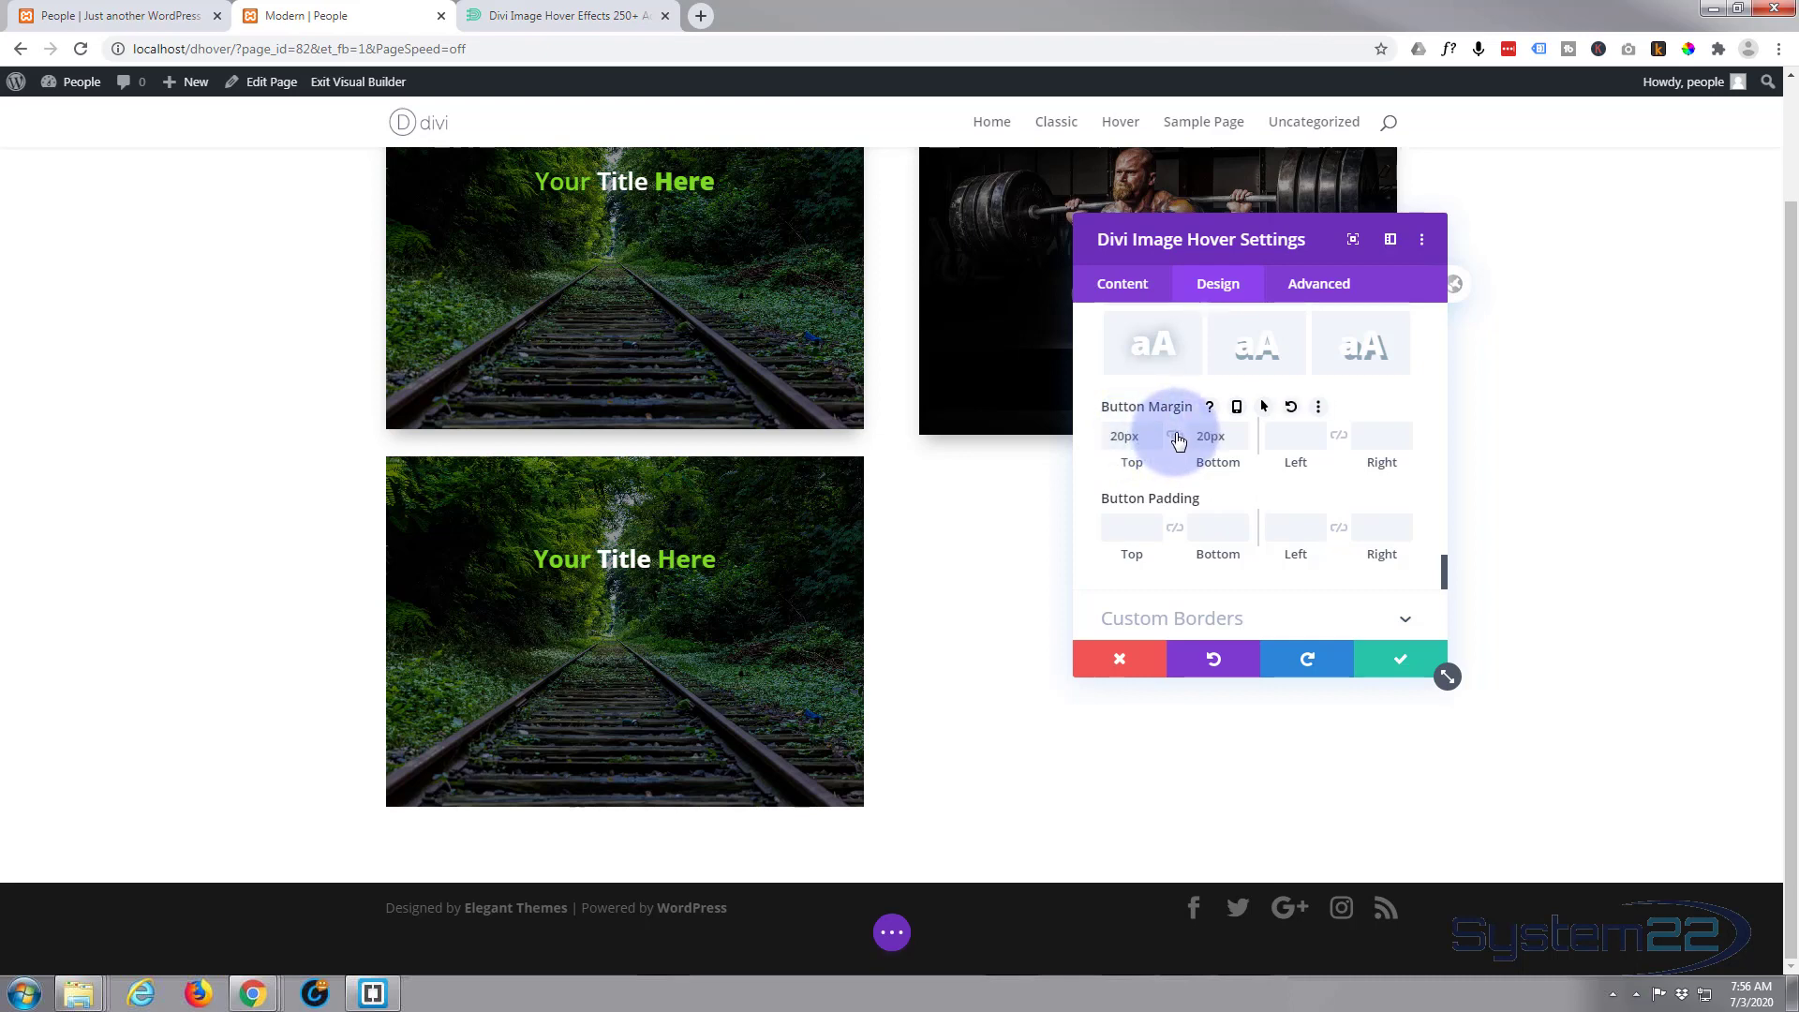
mouse_move(849, 593)
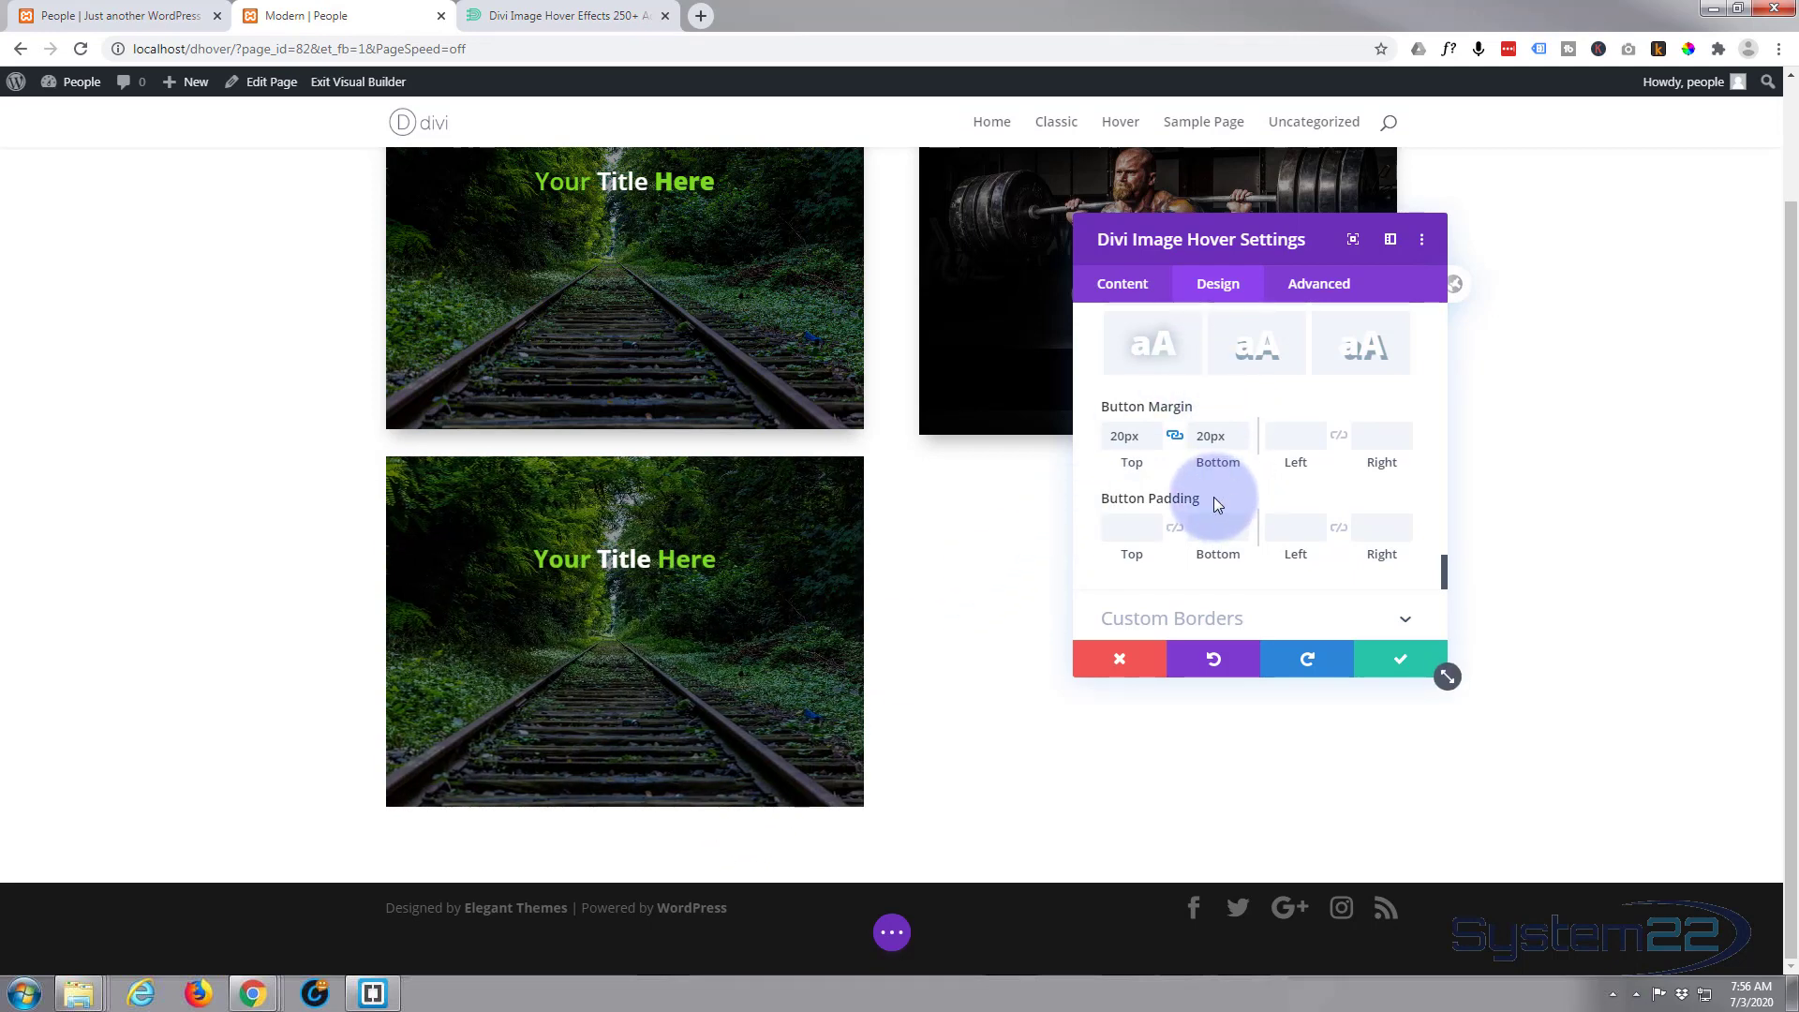
- Add a soft drop shadow beneath the lower railway image and save the module settings
scroll(1217, 504, down, 1)
scroll(1216, 504, down, 5)
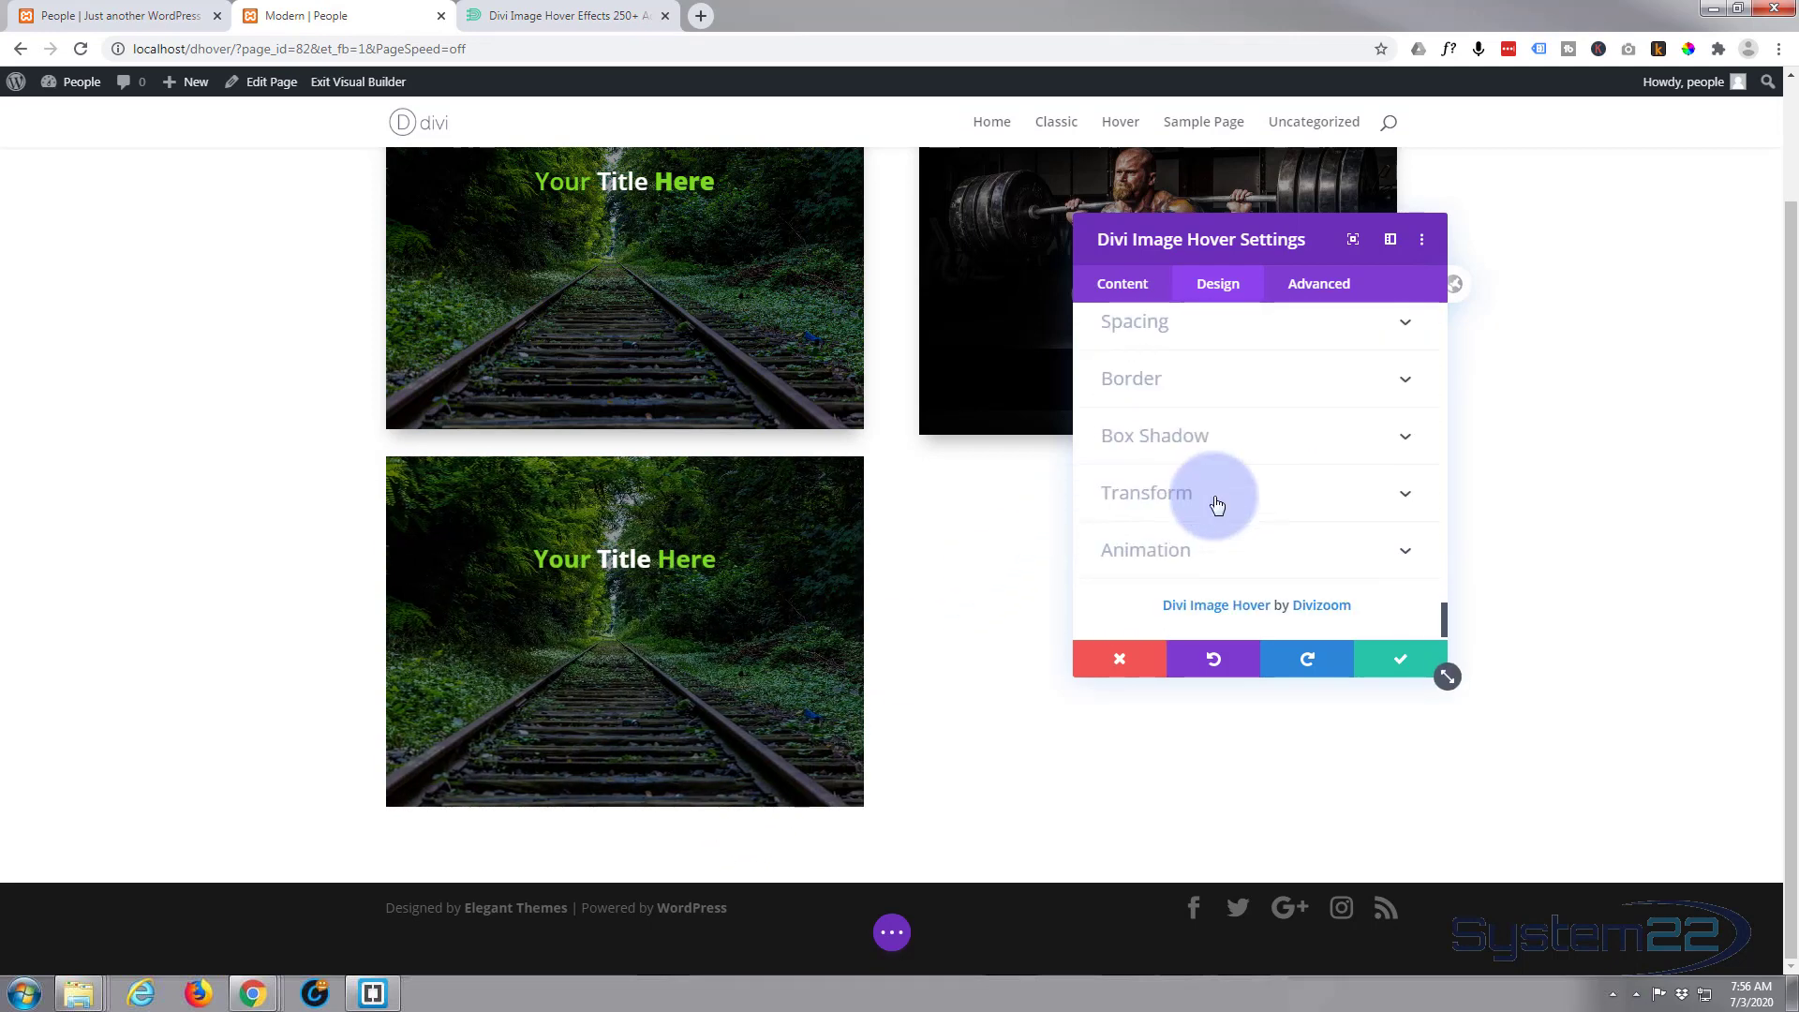
click(1271, 439)
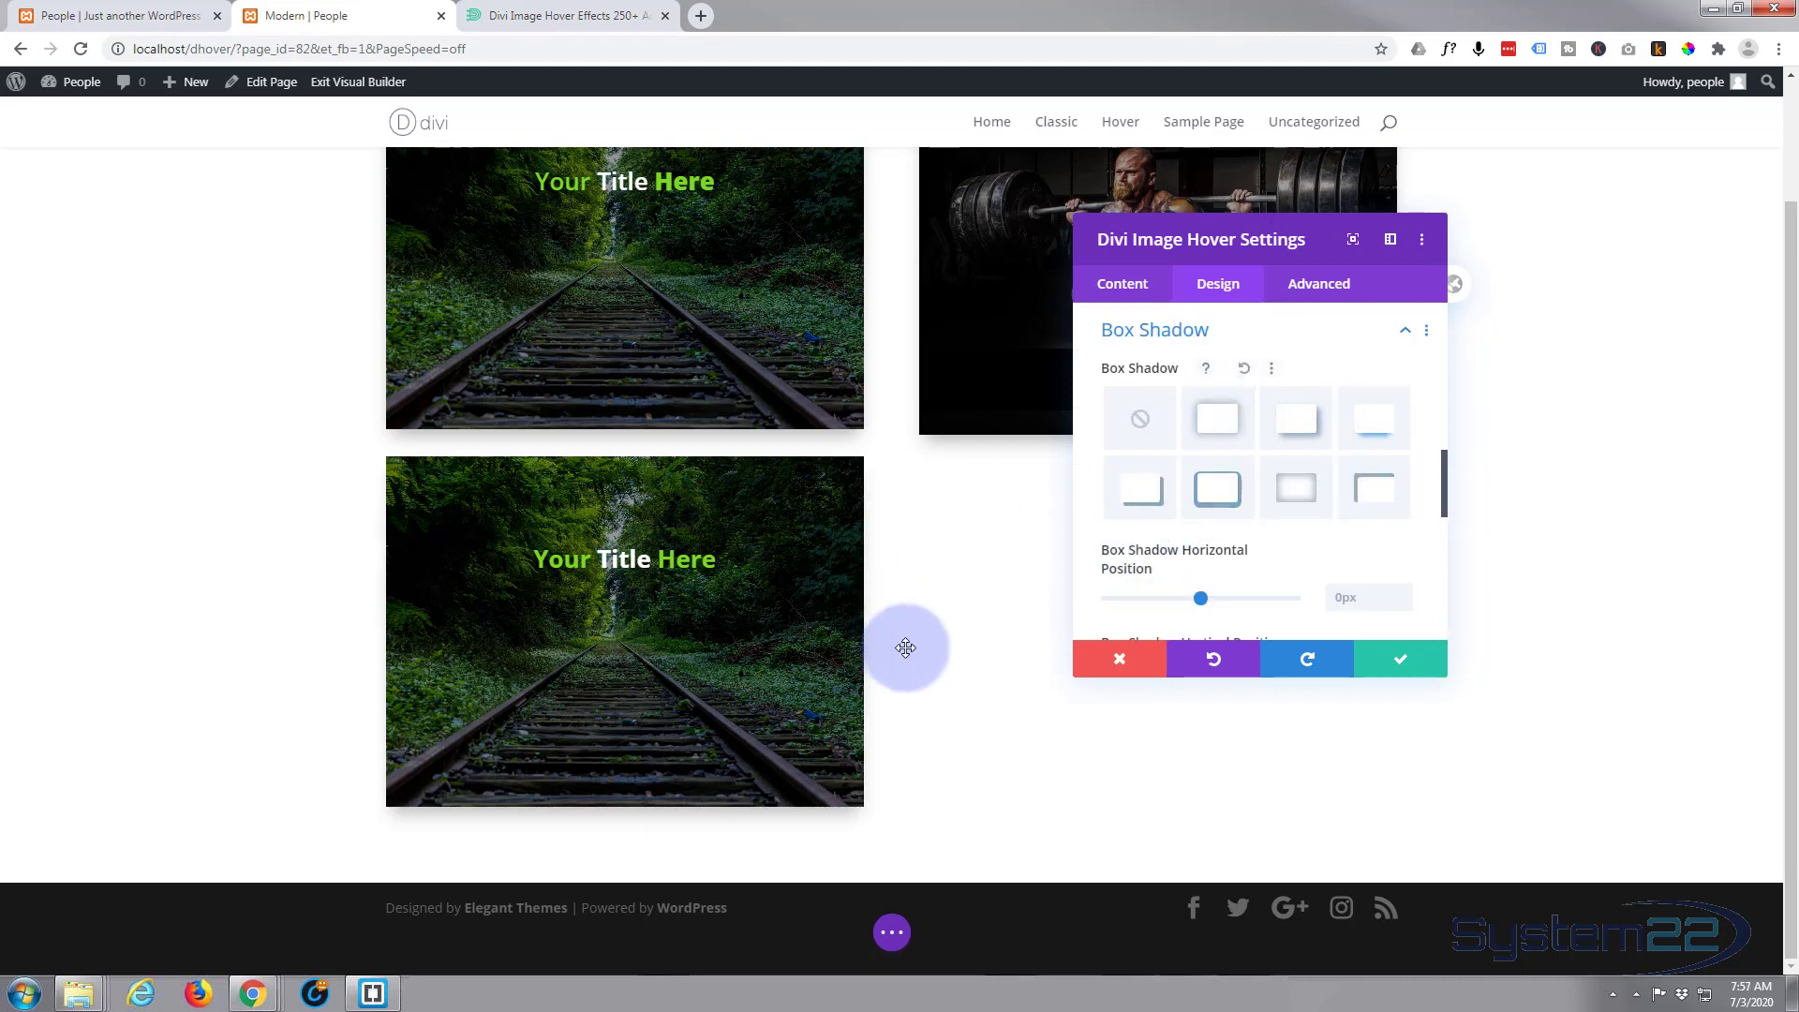
click(1407, 665)
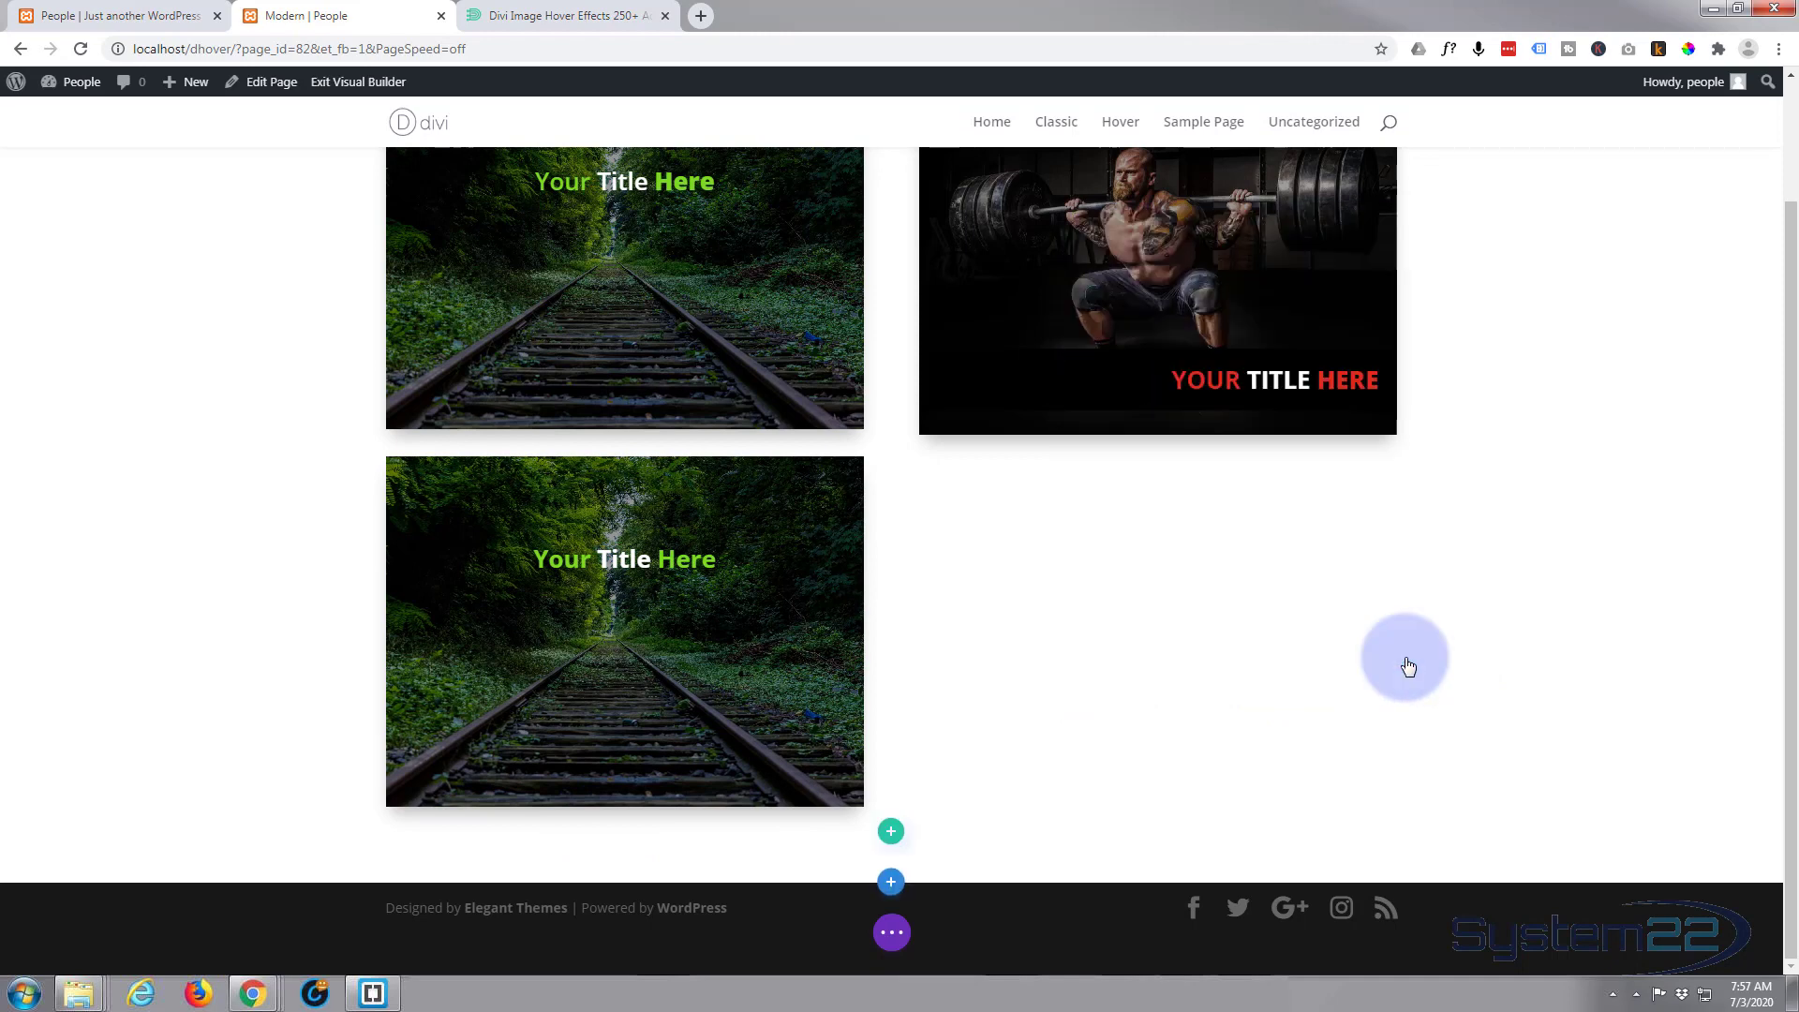
- Save the page and exit the visual builder
click(891, 935)
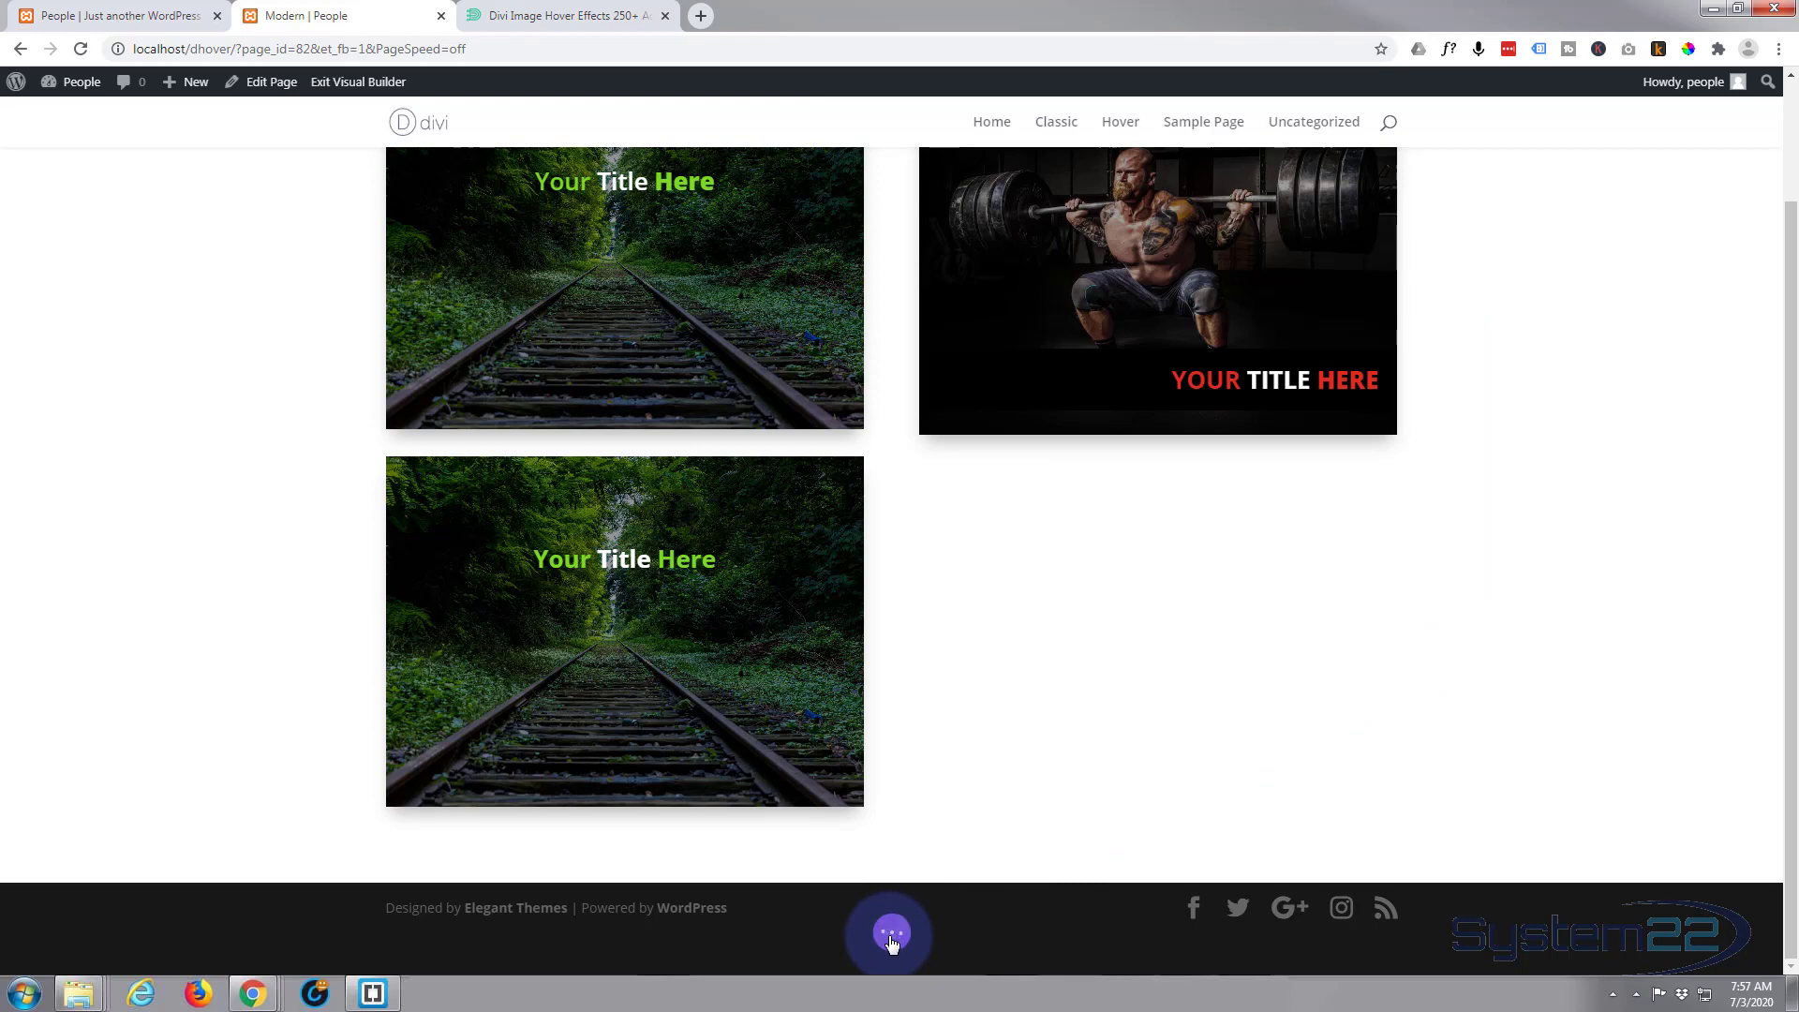
click(891, 935)
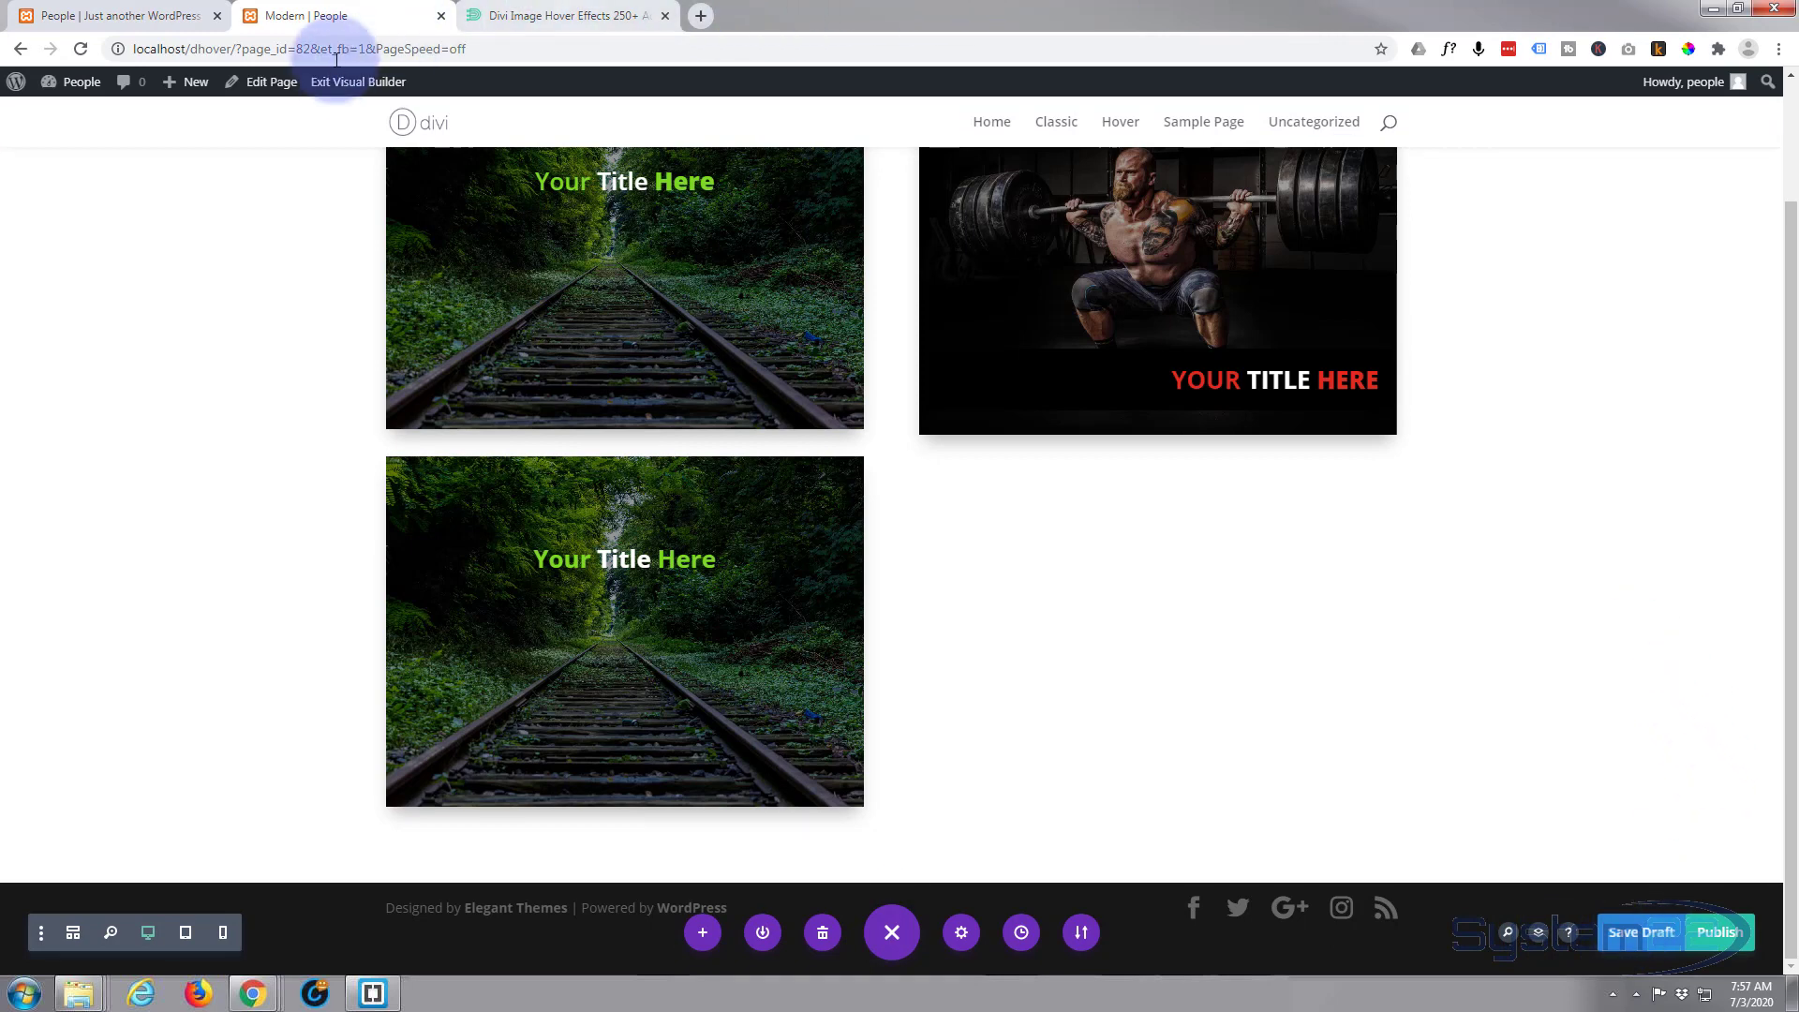
click(346, 86)
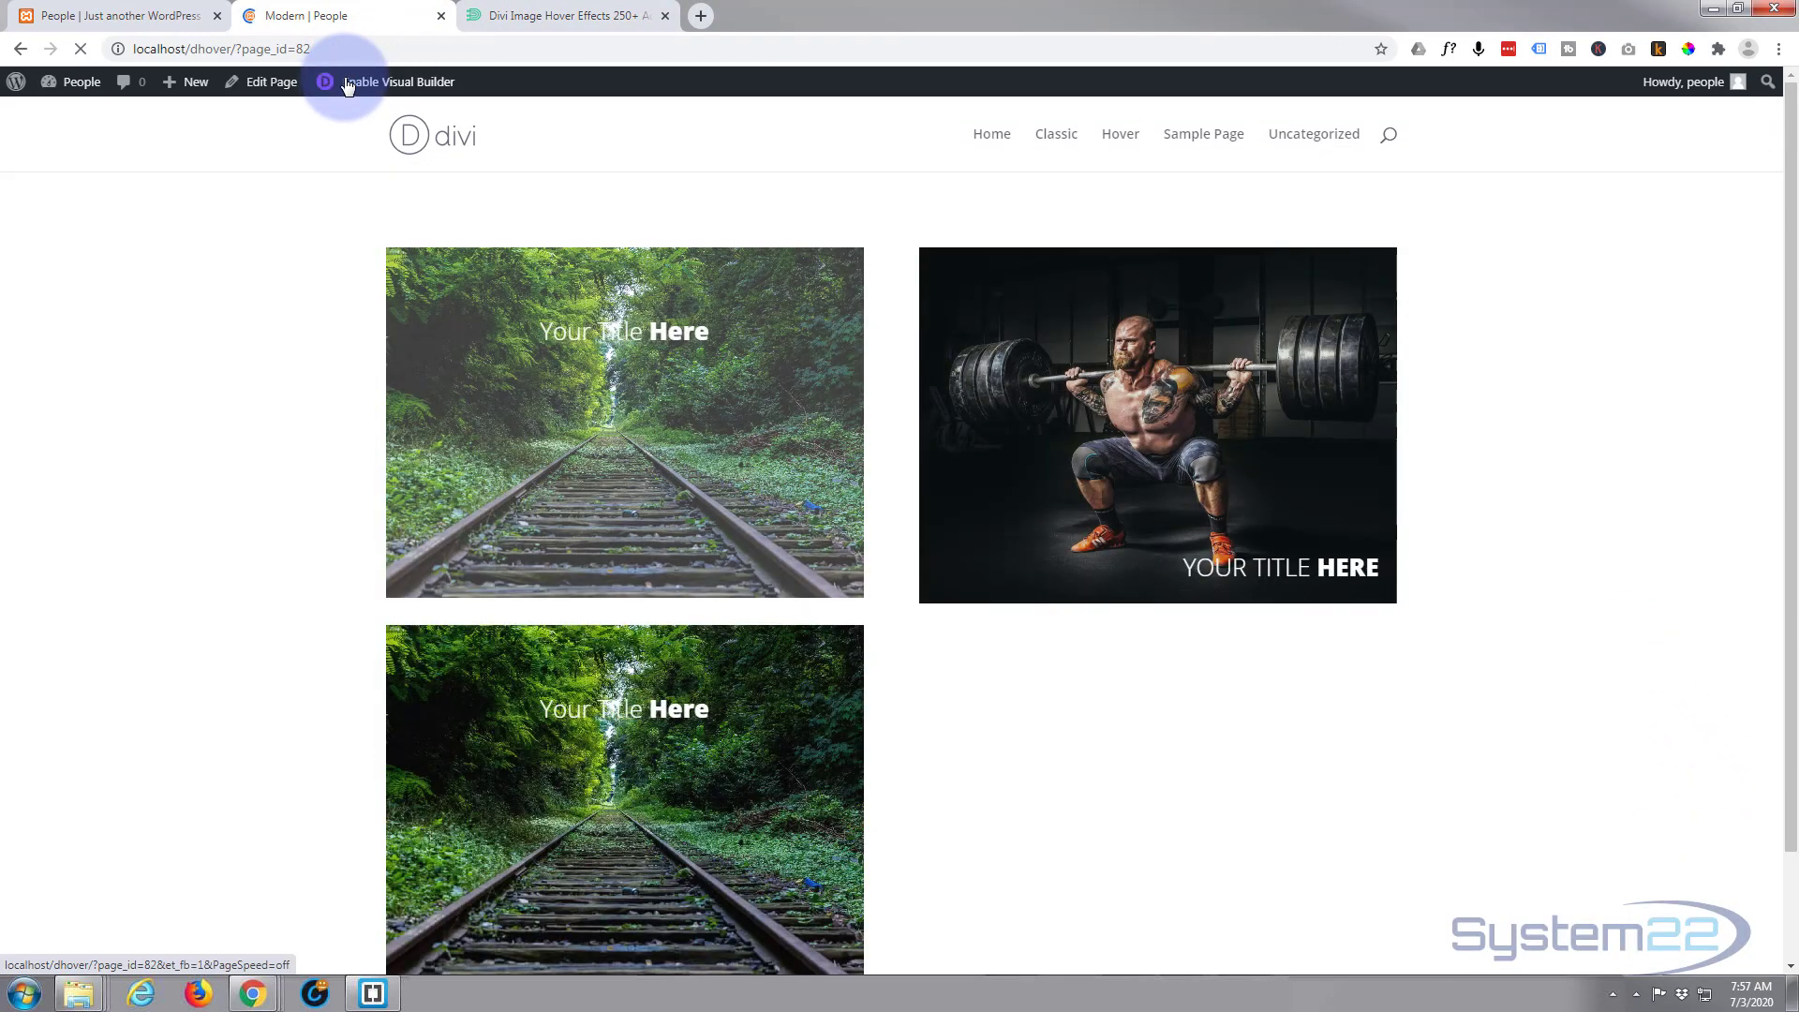
- Preview the hover effects of the lower railway image and the weightlifter image on the live page
scroll(221, 273, down, 2)
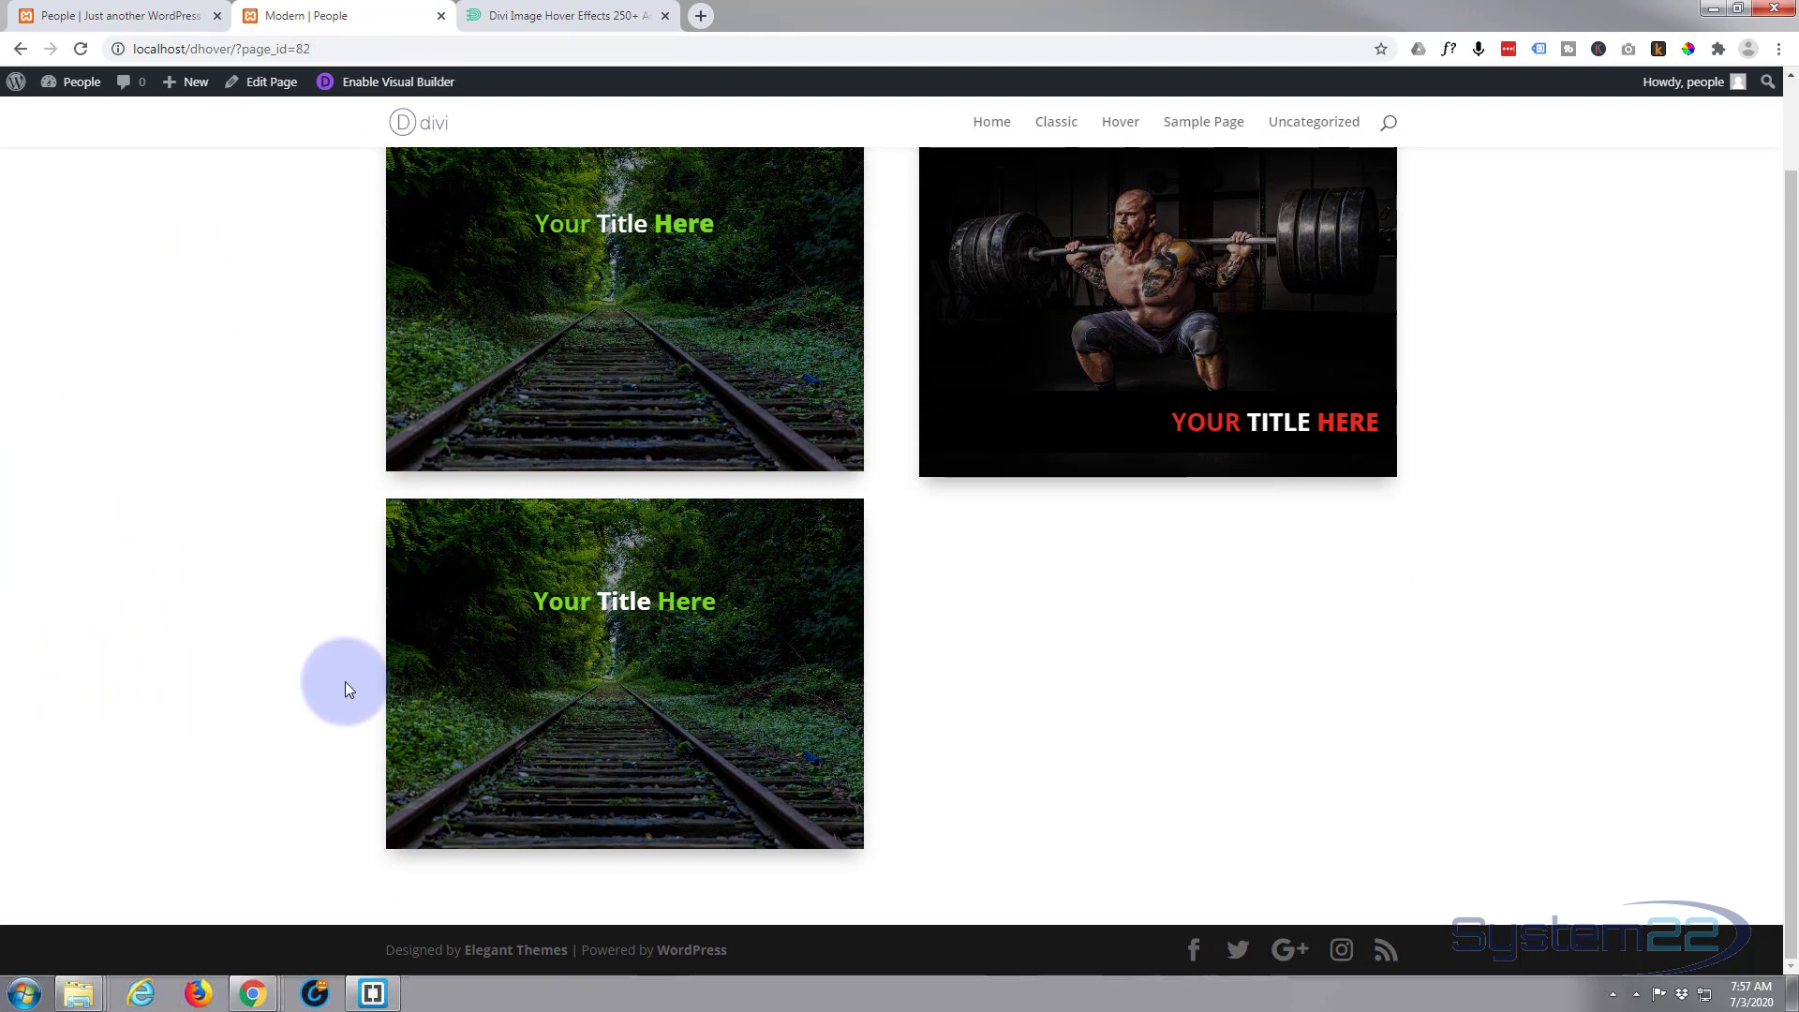
mouse_move(464, 689)
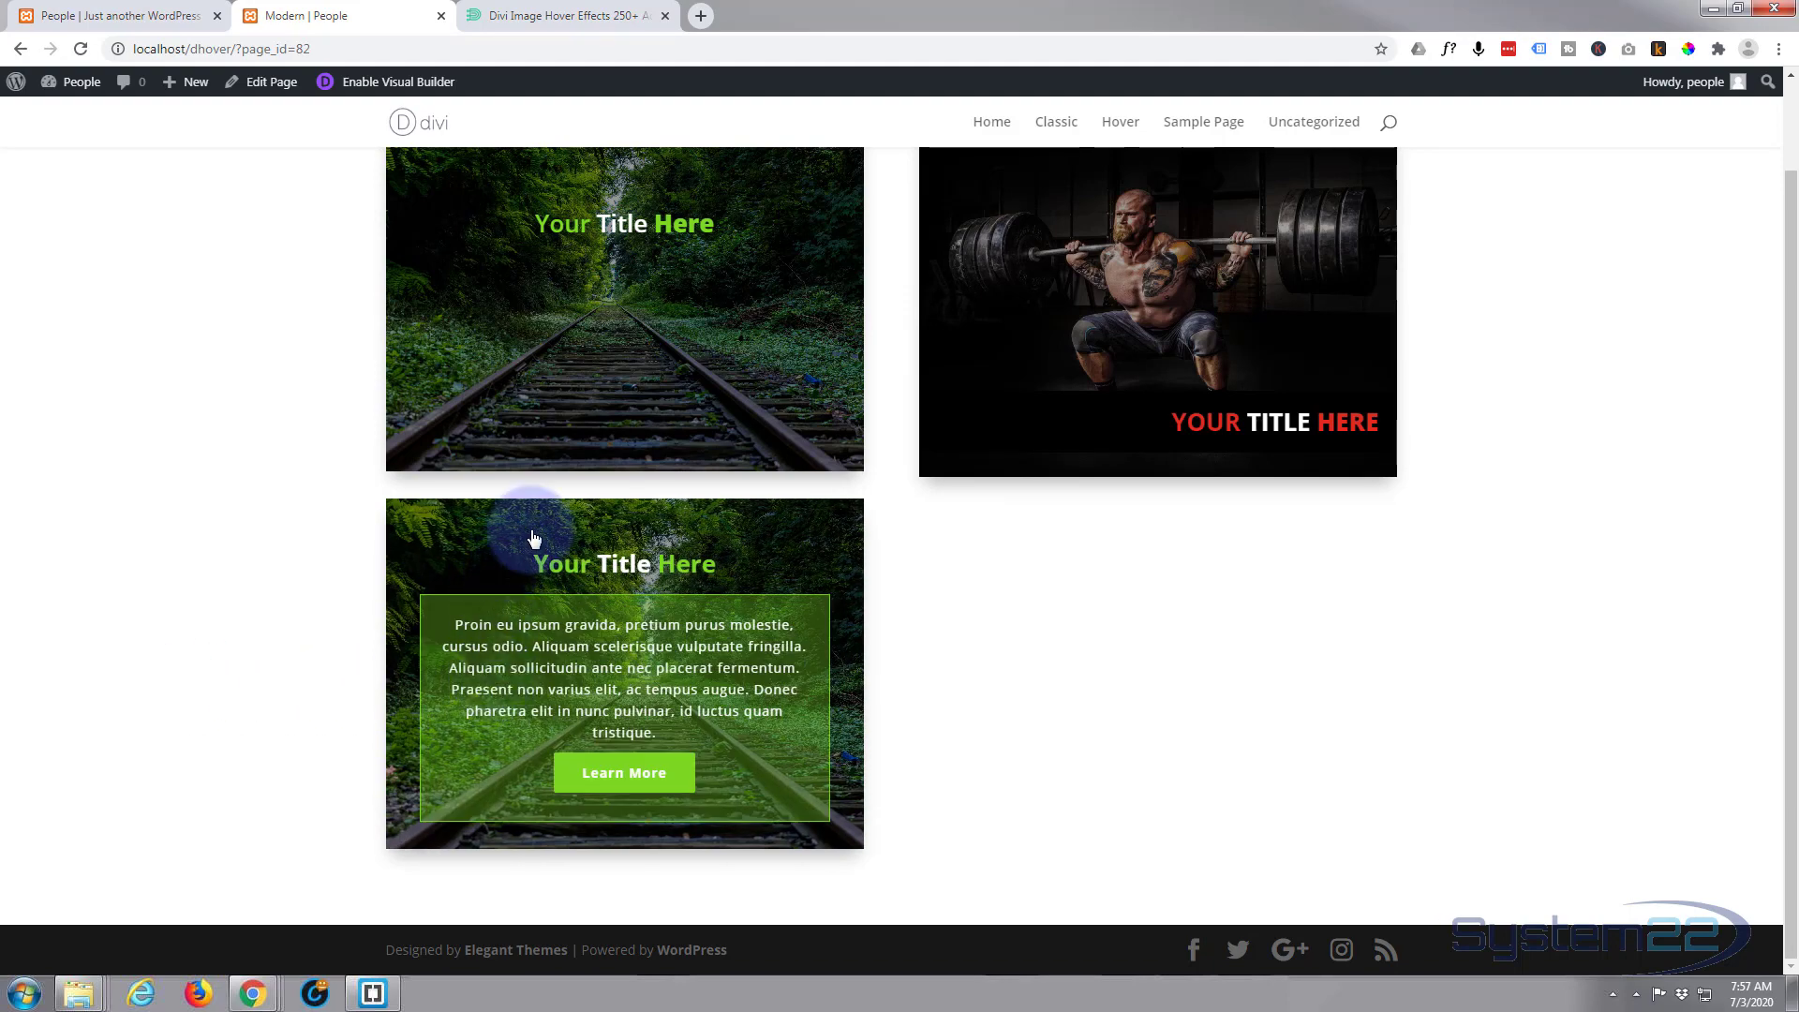
mouse_move(515, 638)
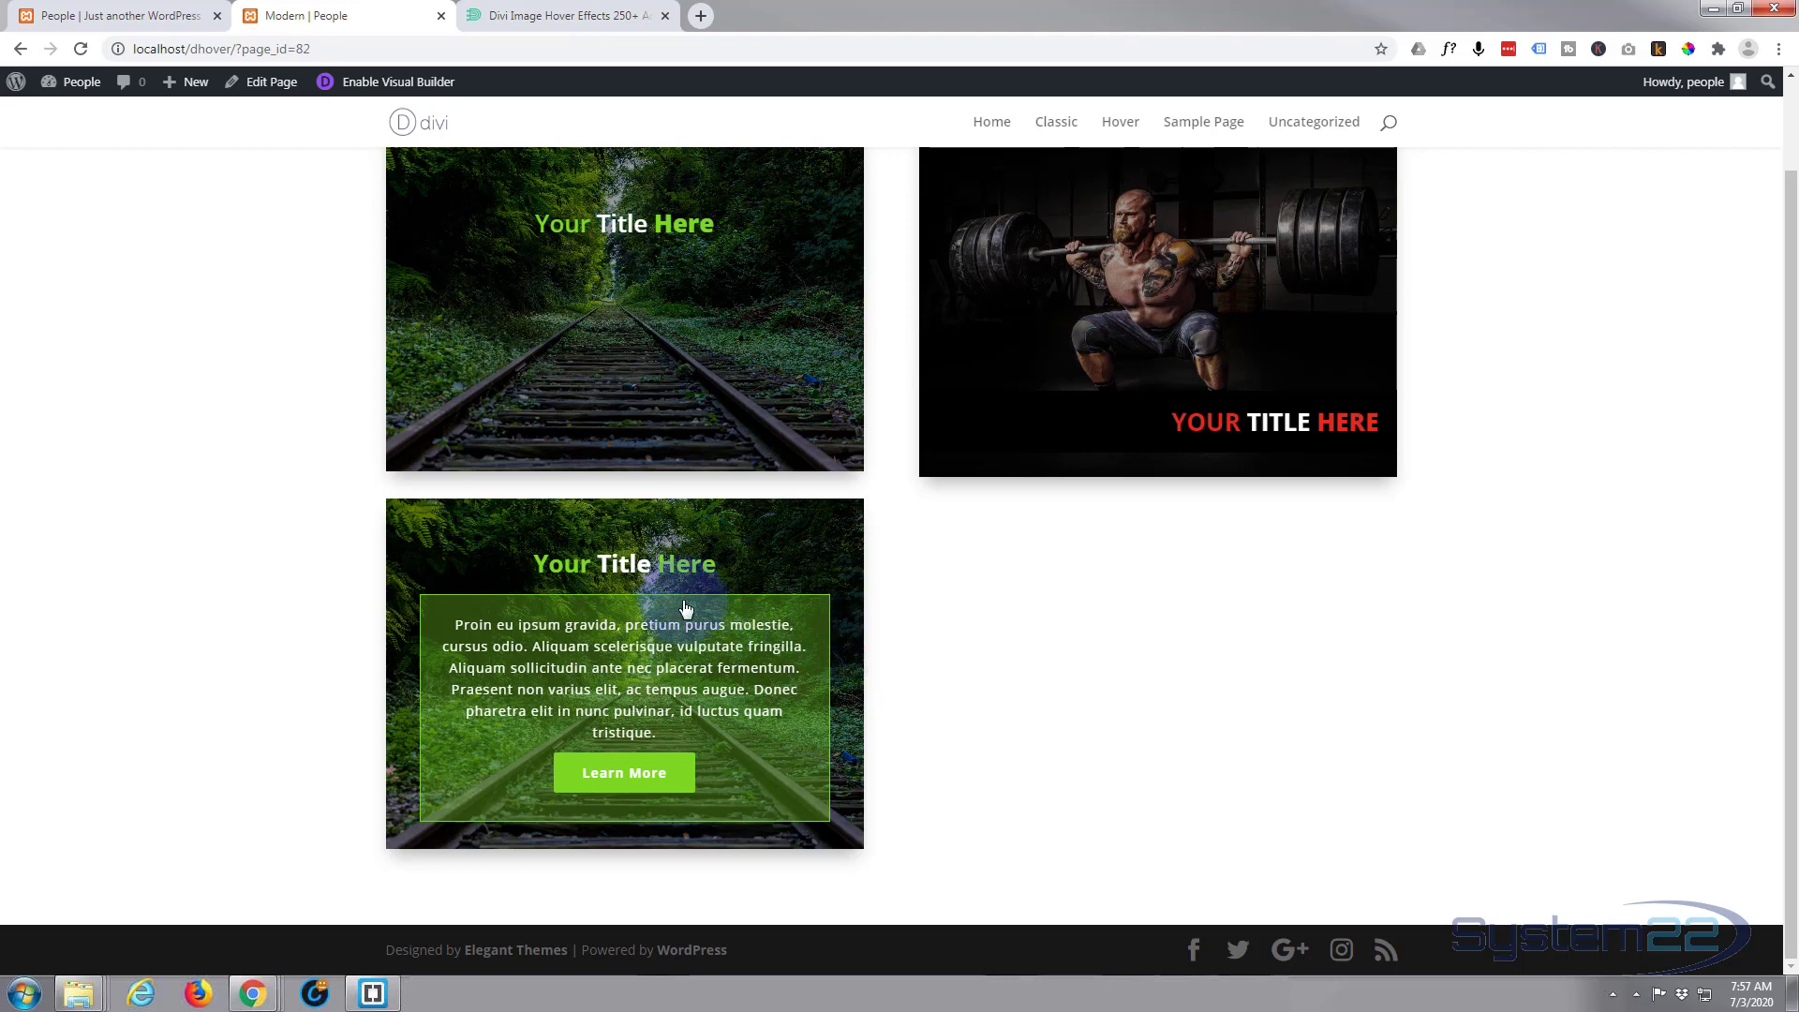
mouse_move(1144, 338)
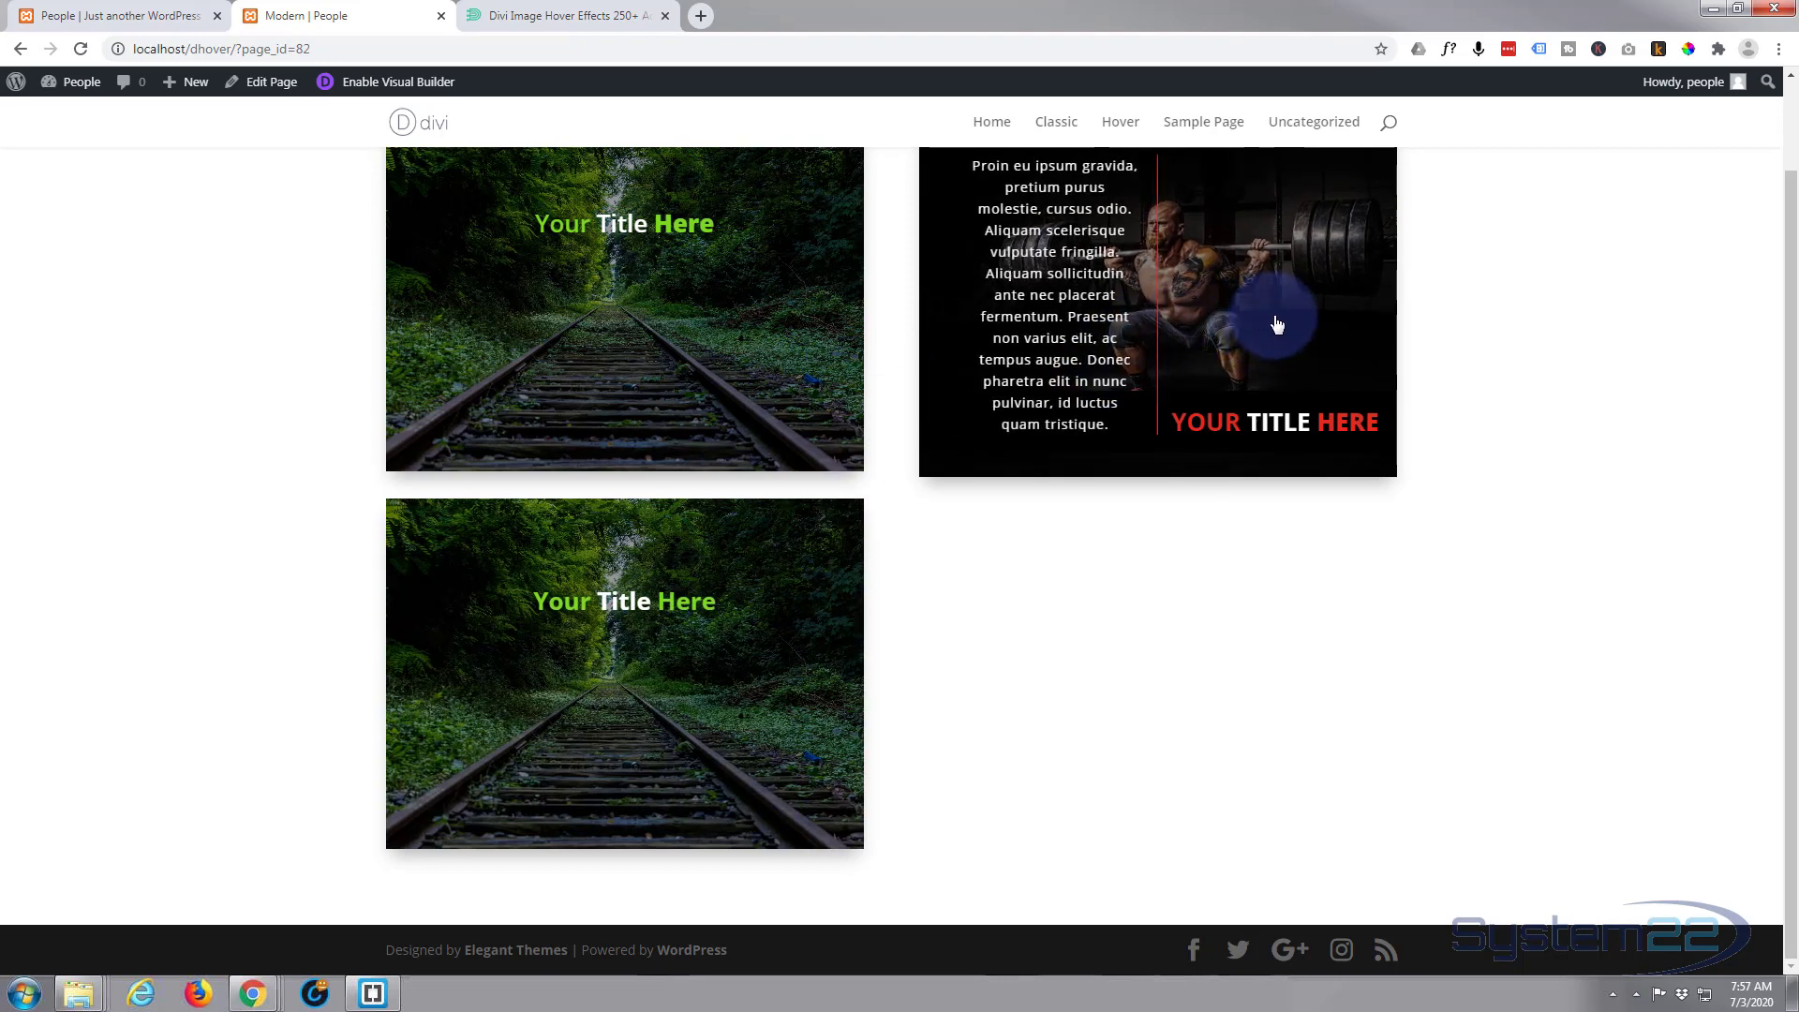
mouse_move(727, 691)
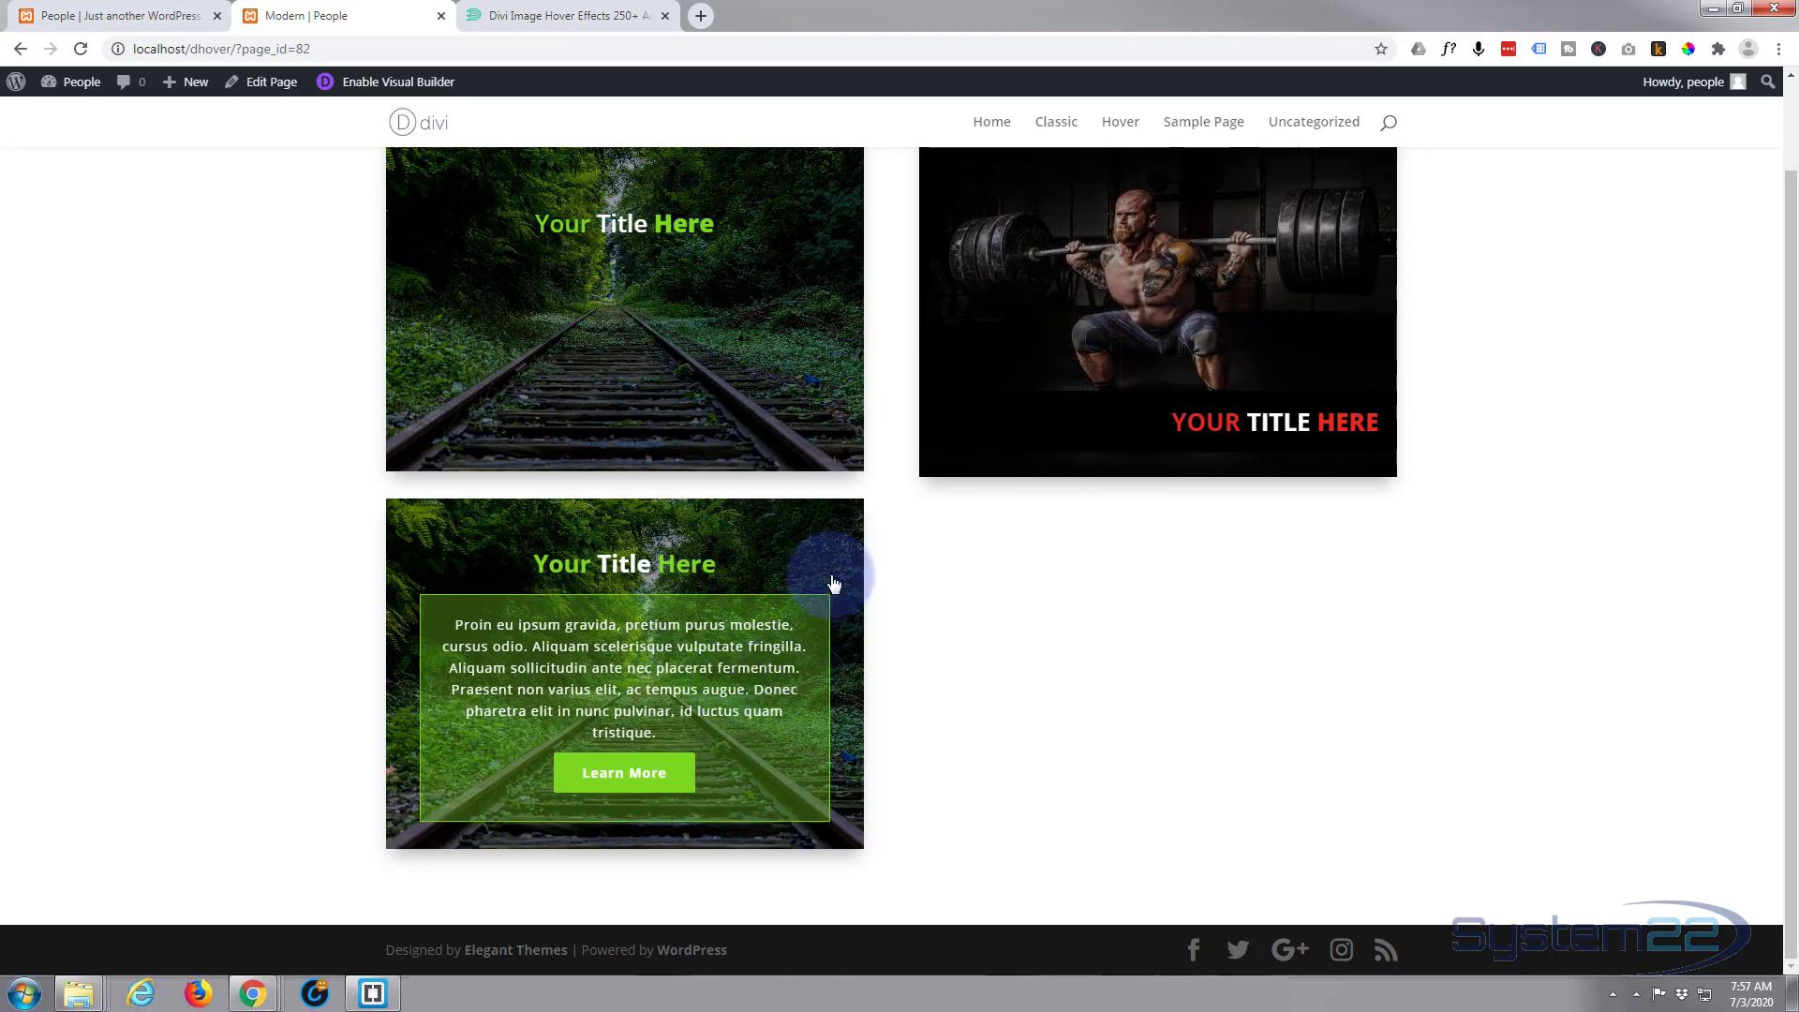
mouse_move(1076, 323)
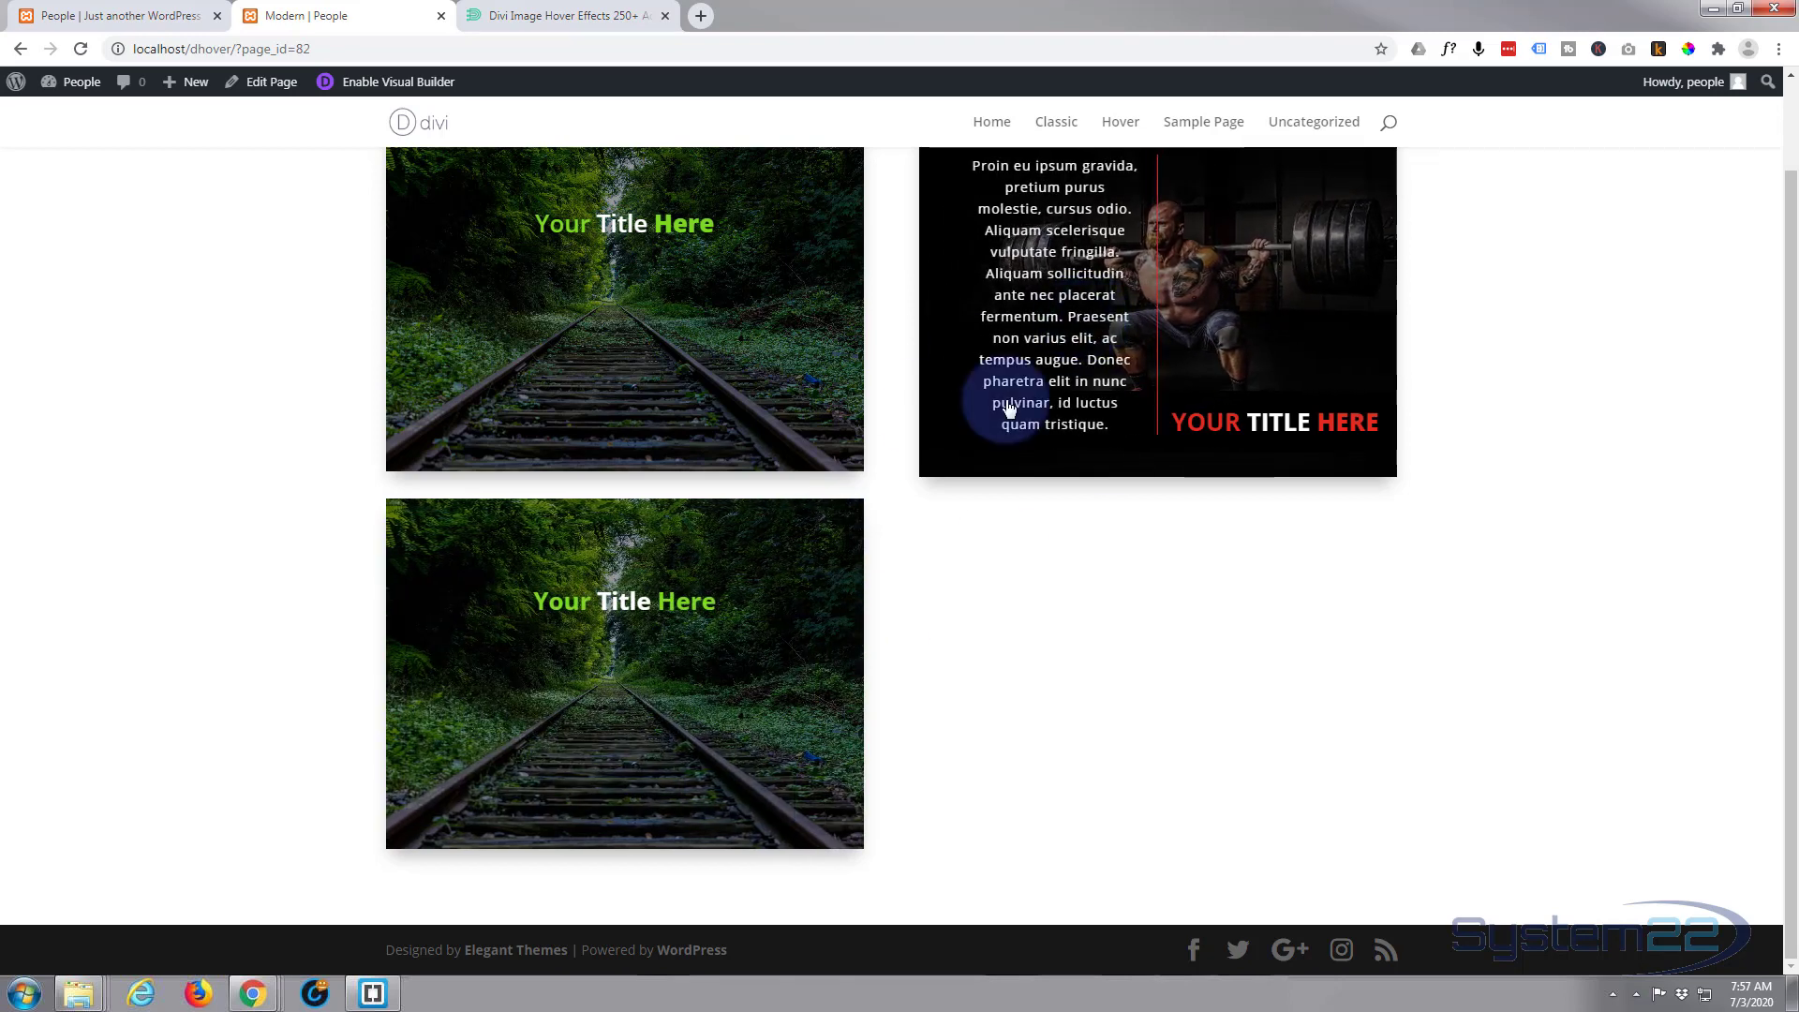
mouse_move(704, 722)
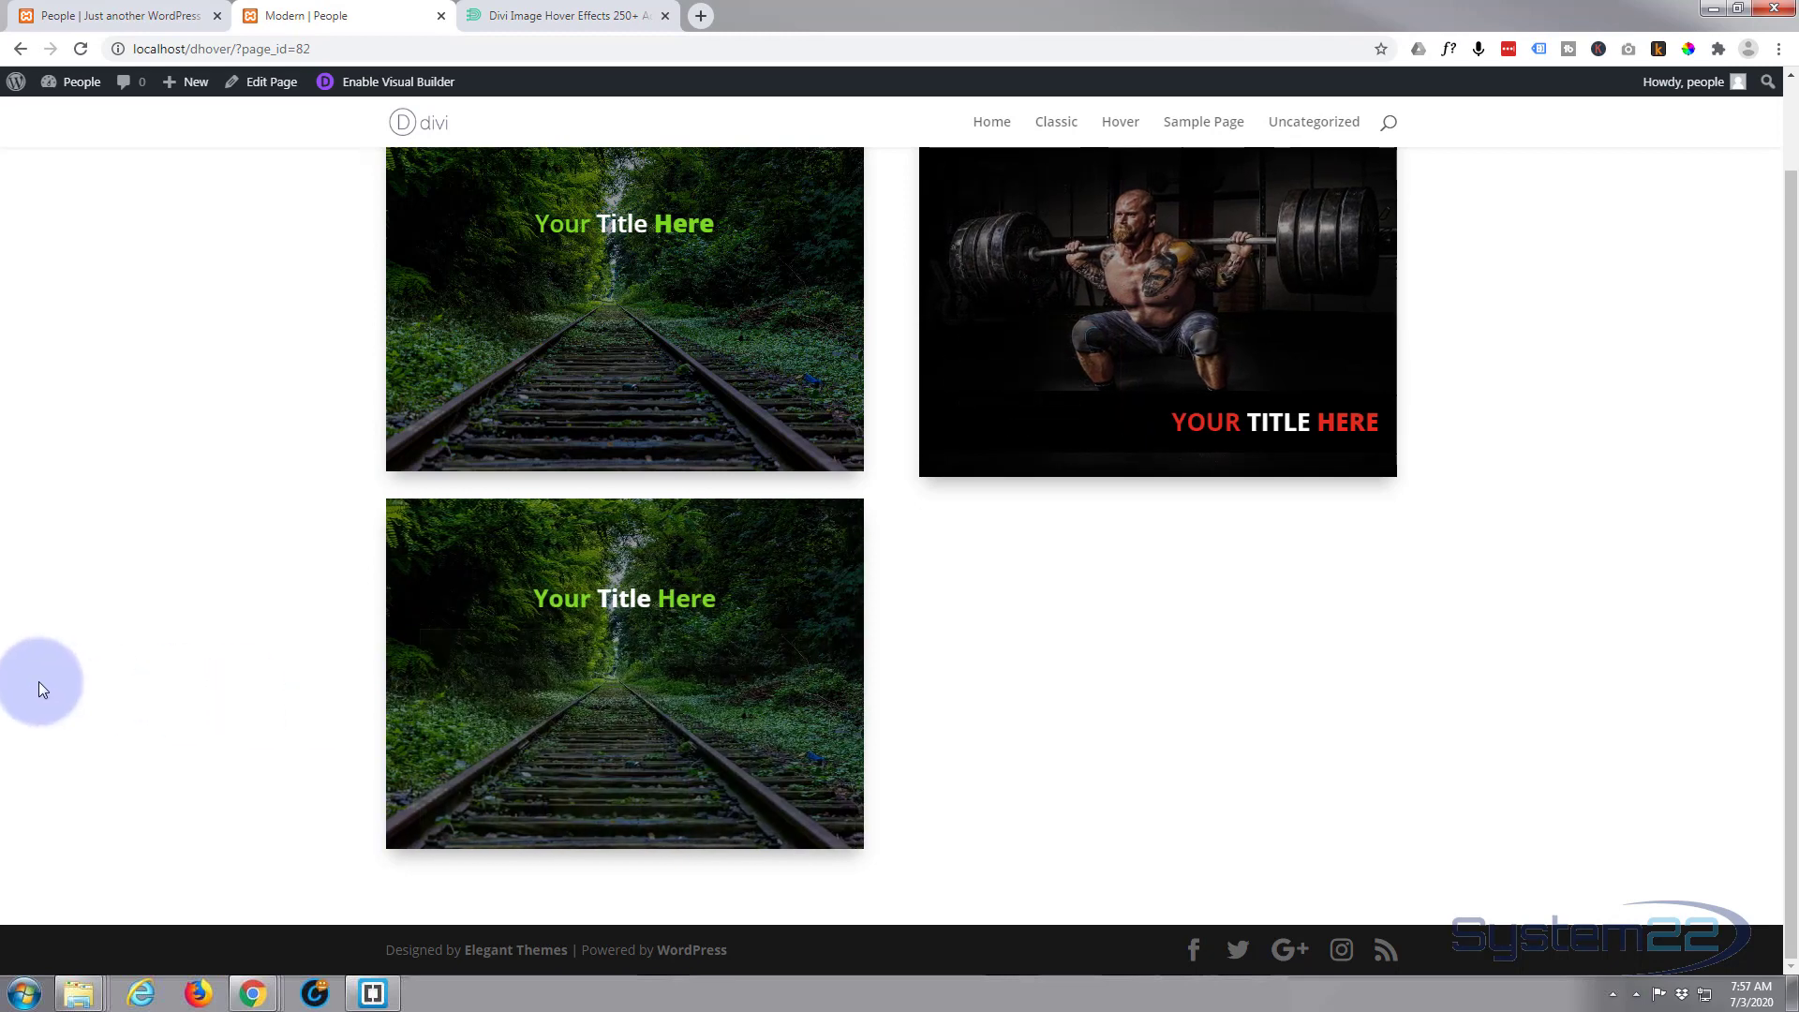